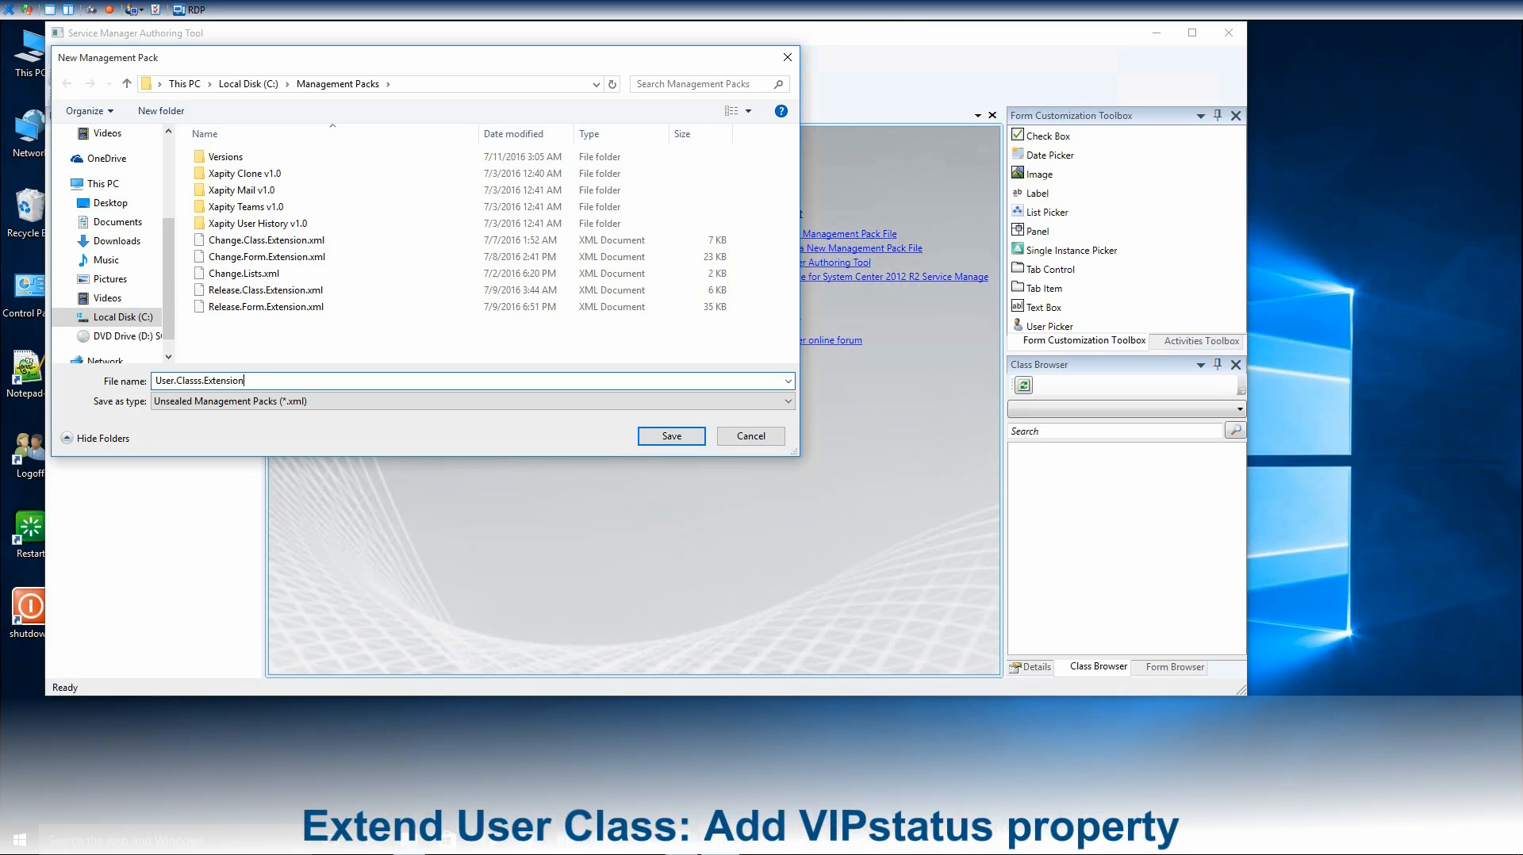
Save the new management pack as User.Classs.Extension and search the classes of all management packs for Domain
click(670, 437)
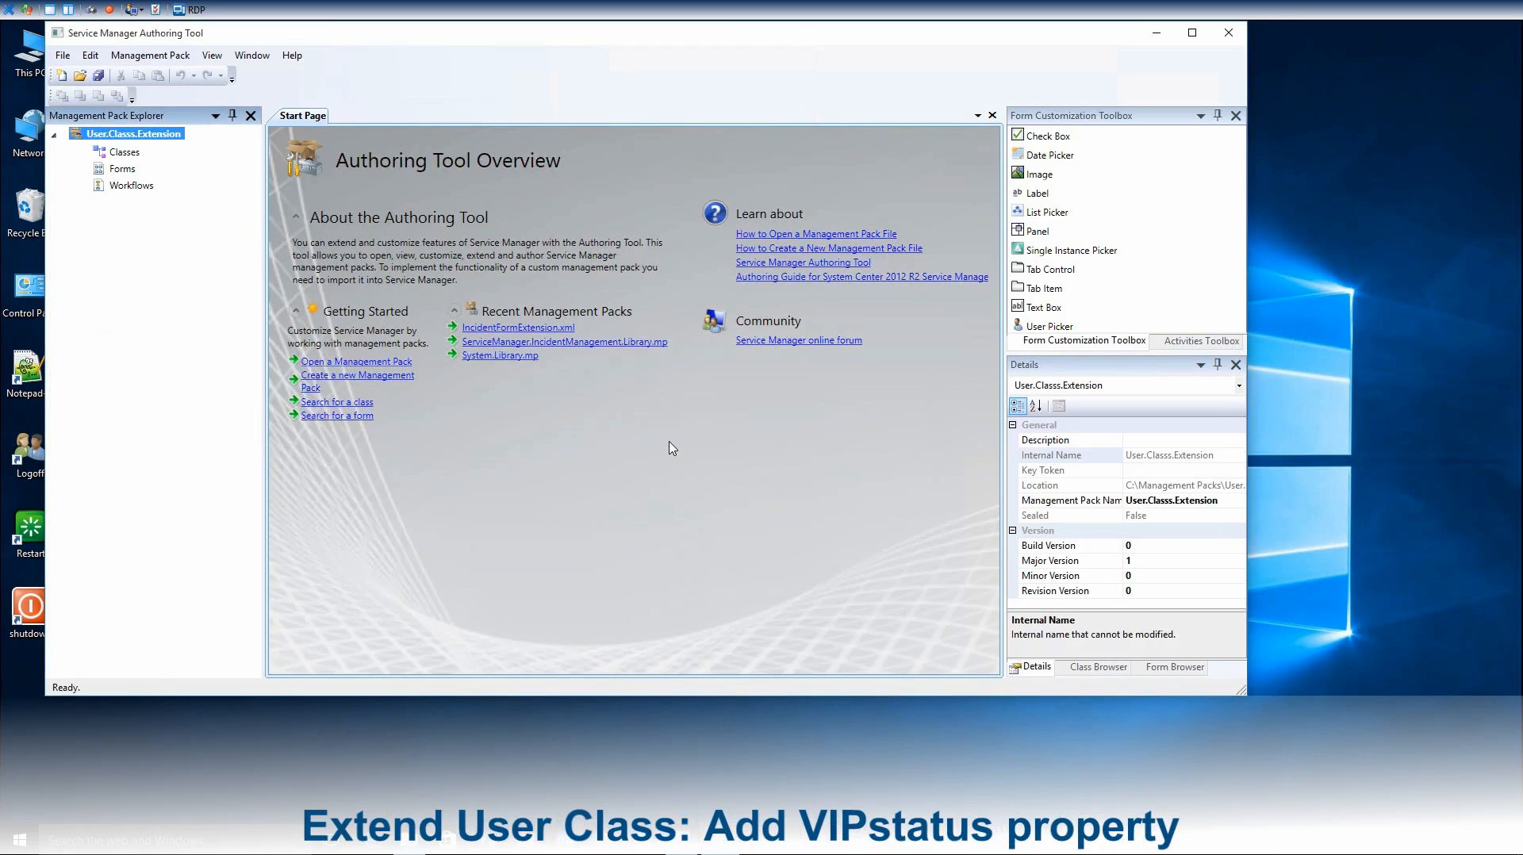
click(1087, 668)
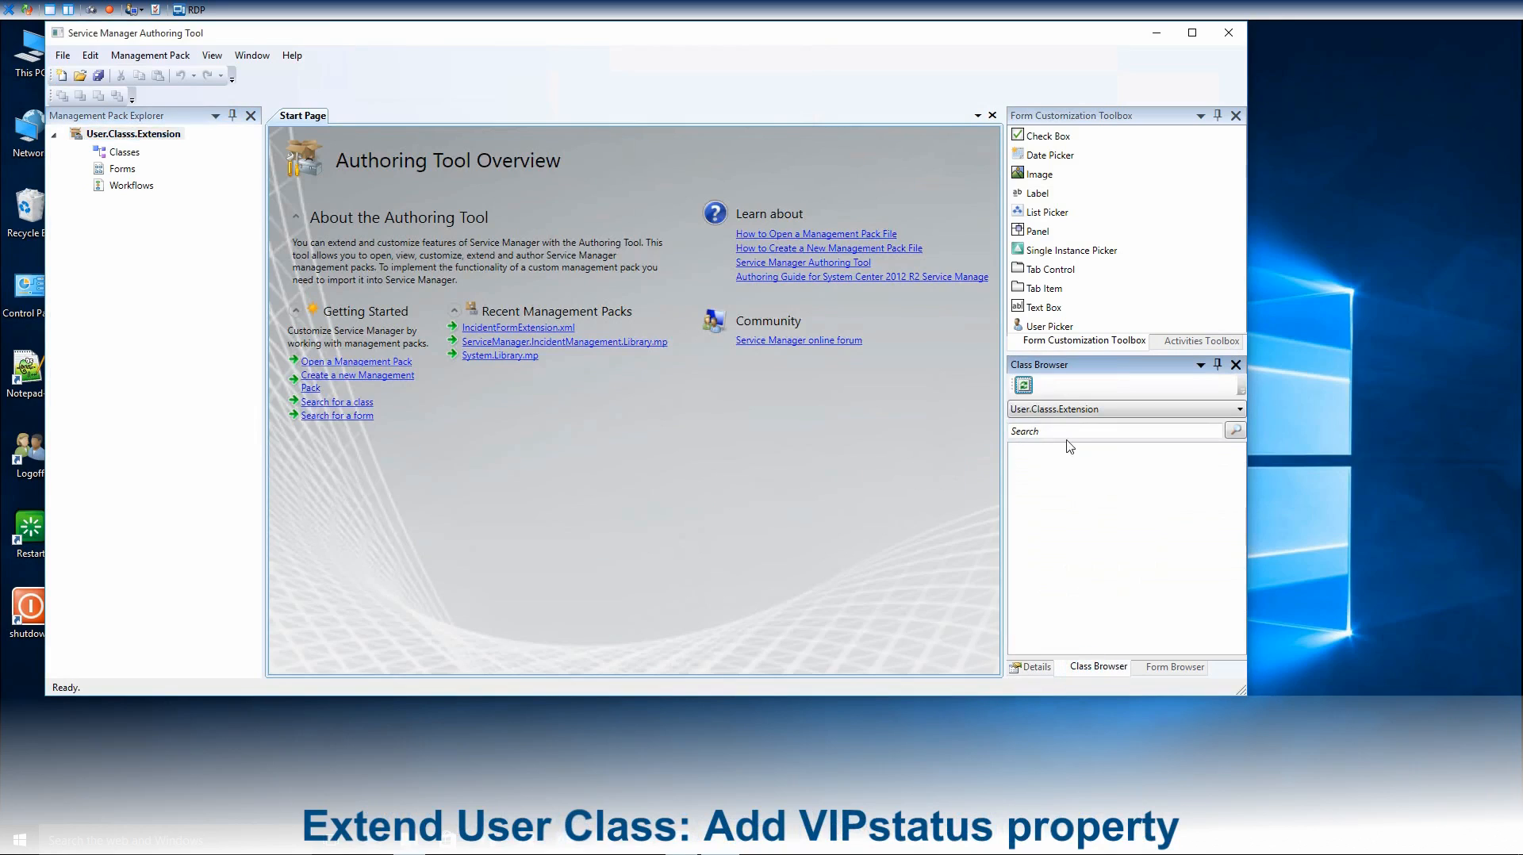
click(1053, 429)
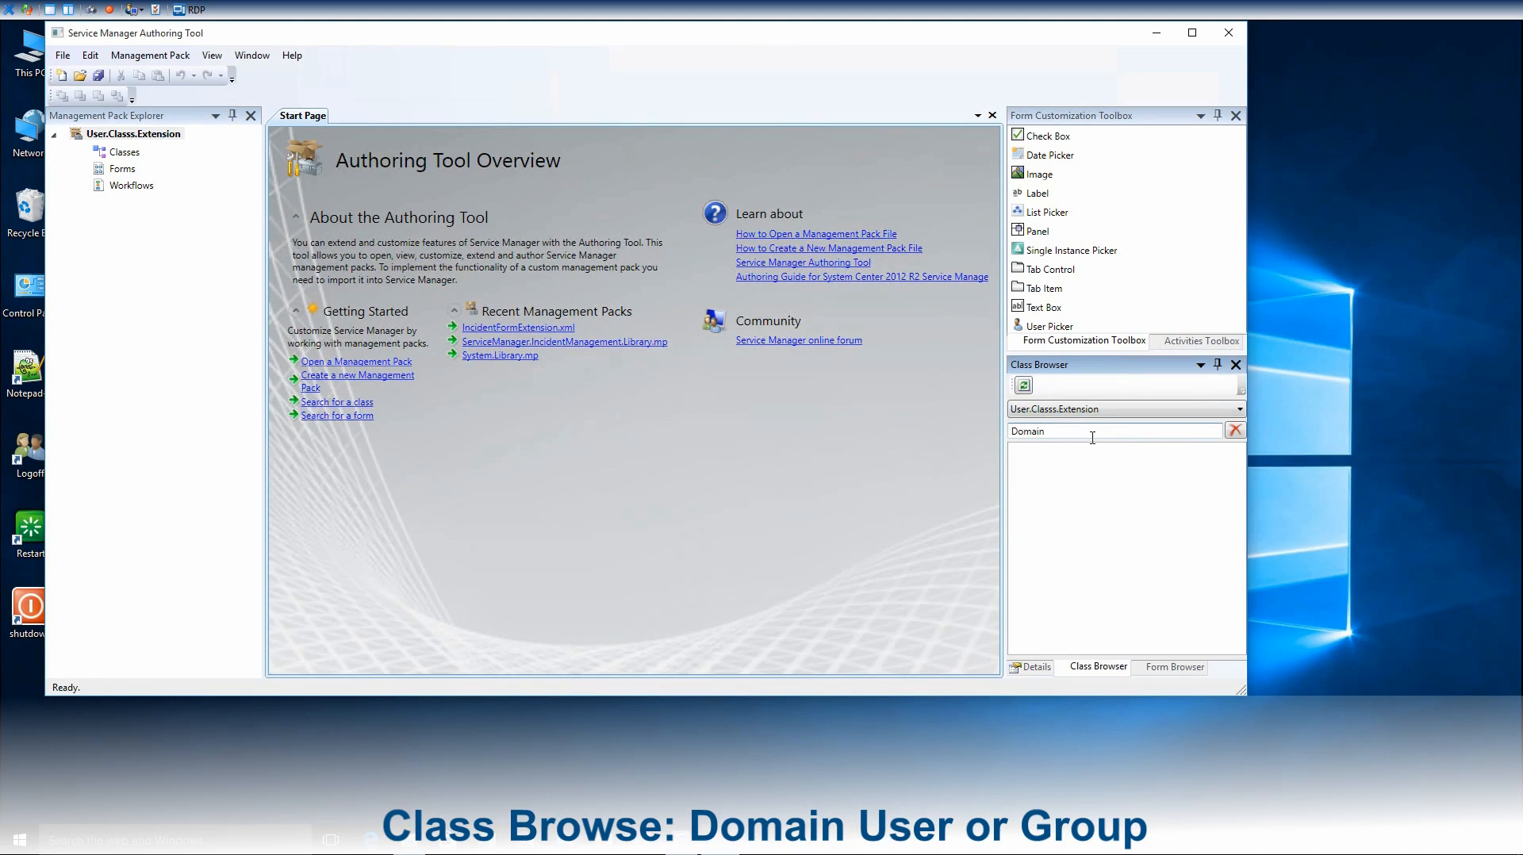
click(1086, 411)
drag(1309, 659, 1299, 424)
click(1058, 426)
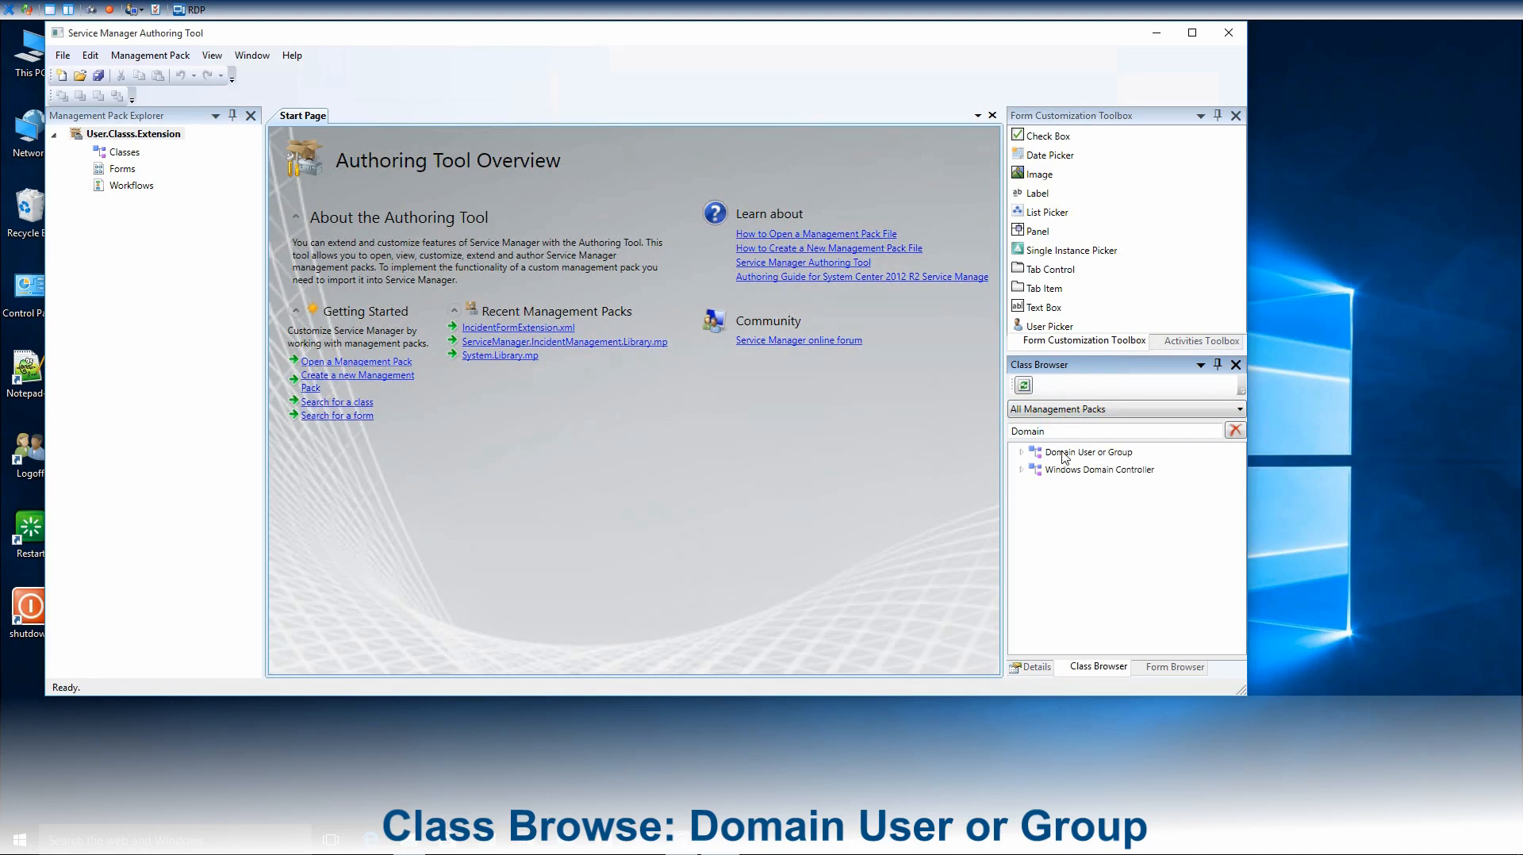
Open the Domain User or Group class and extend it, saving the customization in the User.Classs.Extension management pack
click(1063, 454)
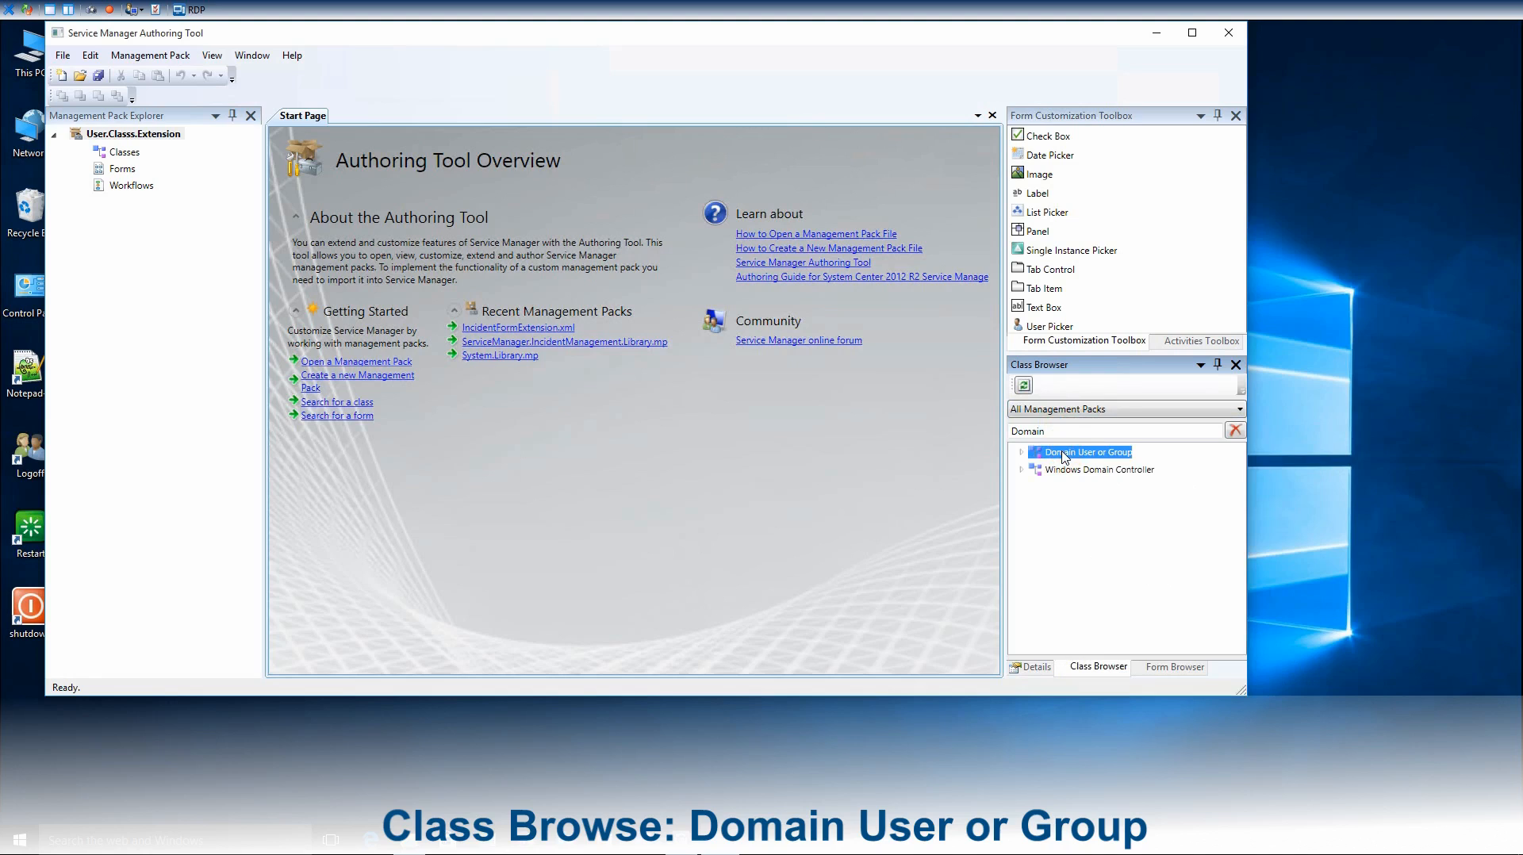
right_click(1063, 454)
click(1083, 462)
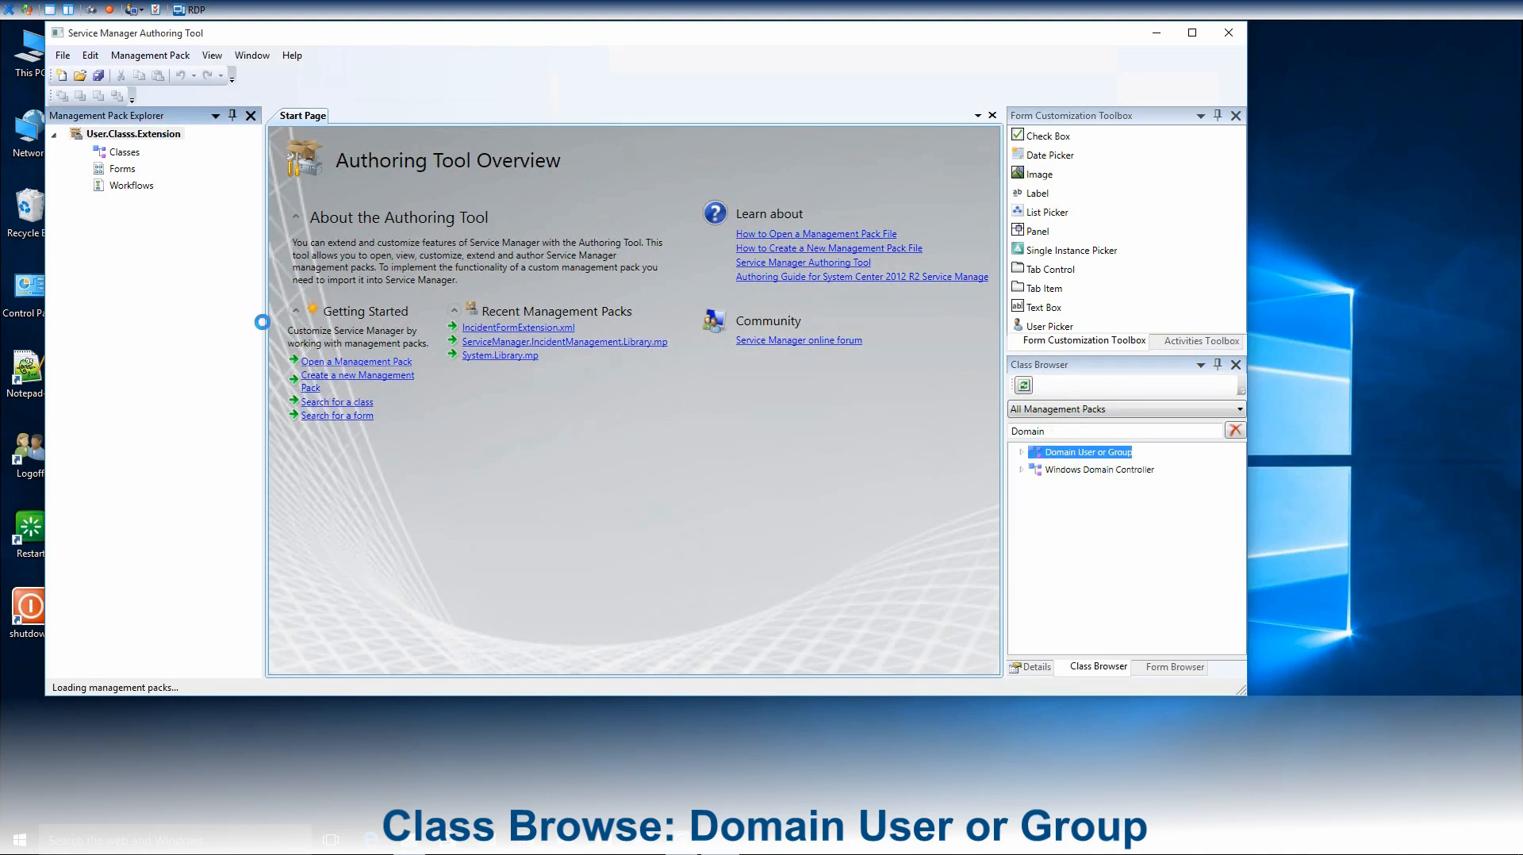
click(140, 462)
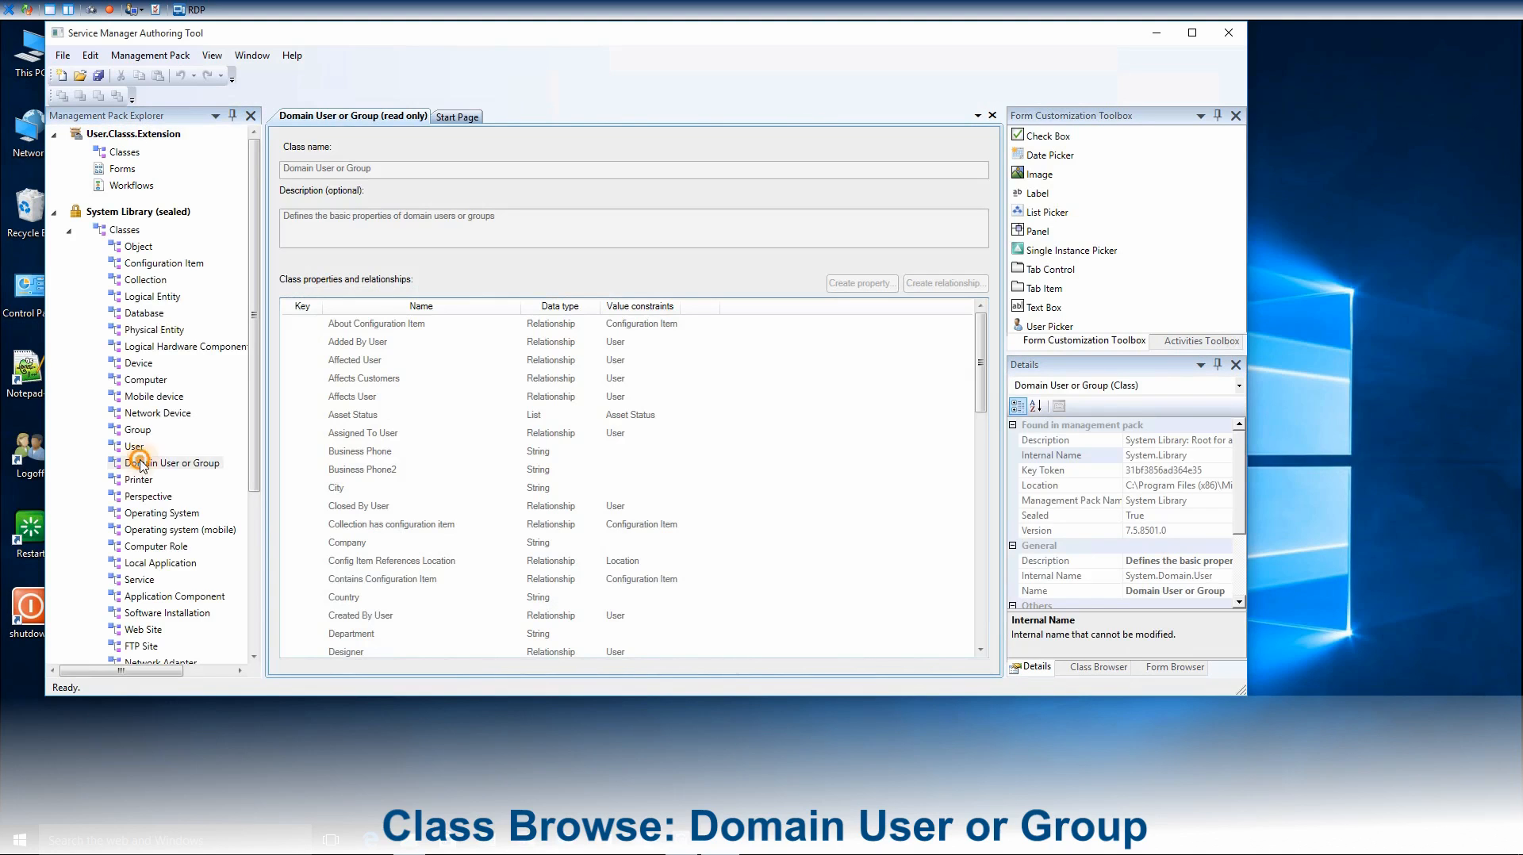
right_click(140, 462)
click(181, 502)
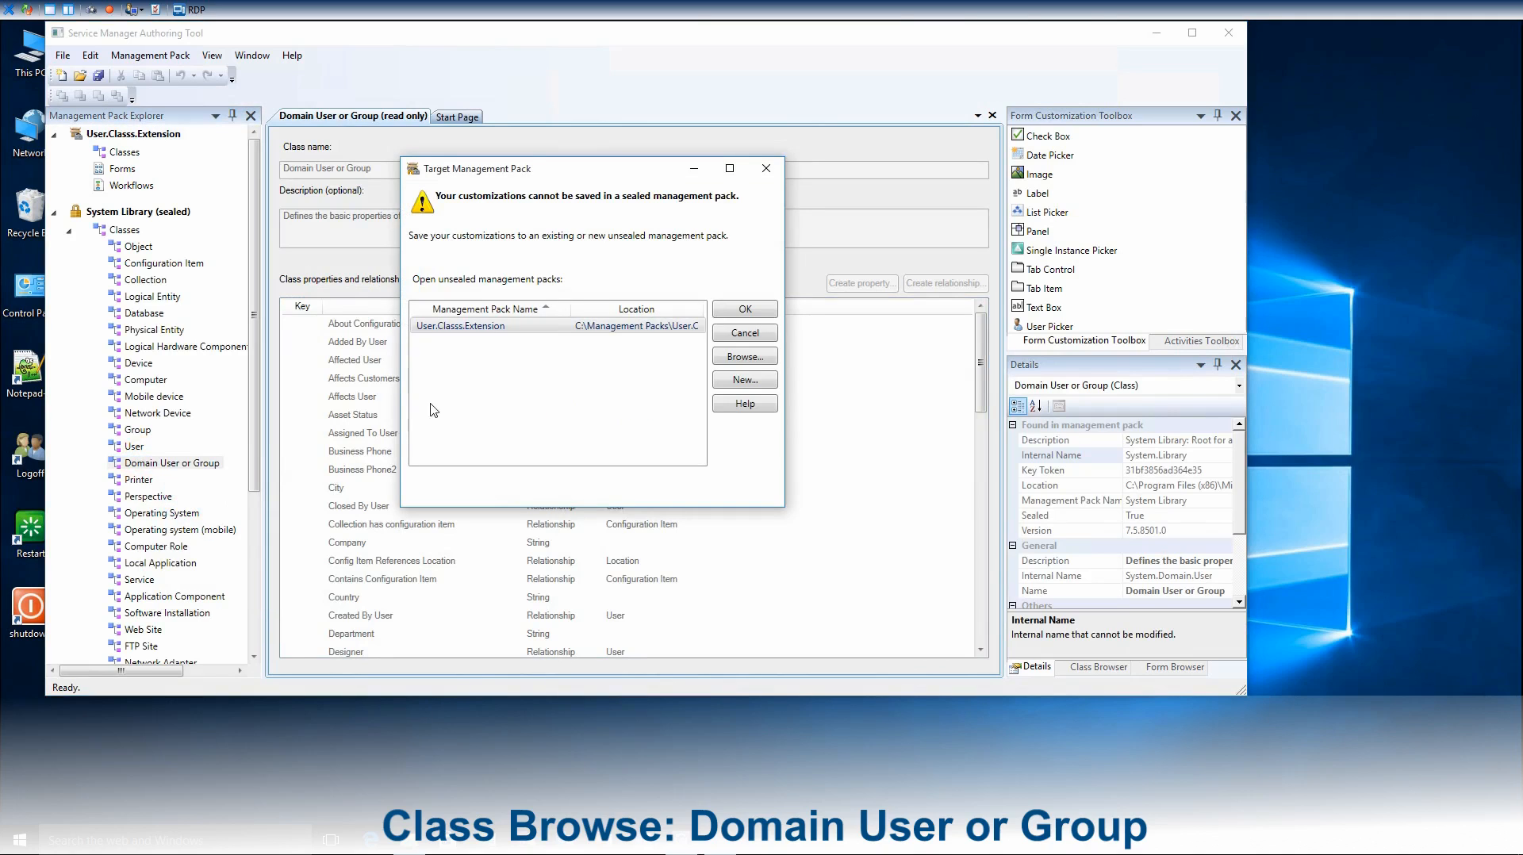
click(639, 326)
click(736, 311)
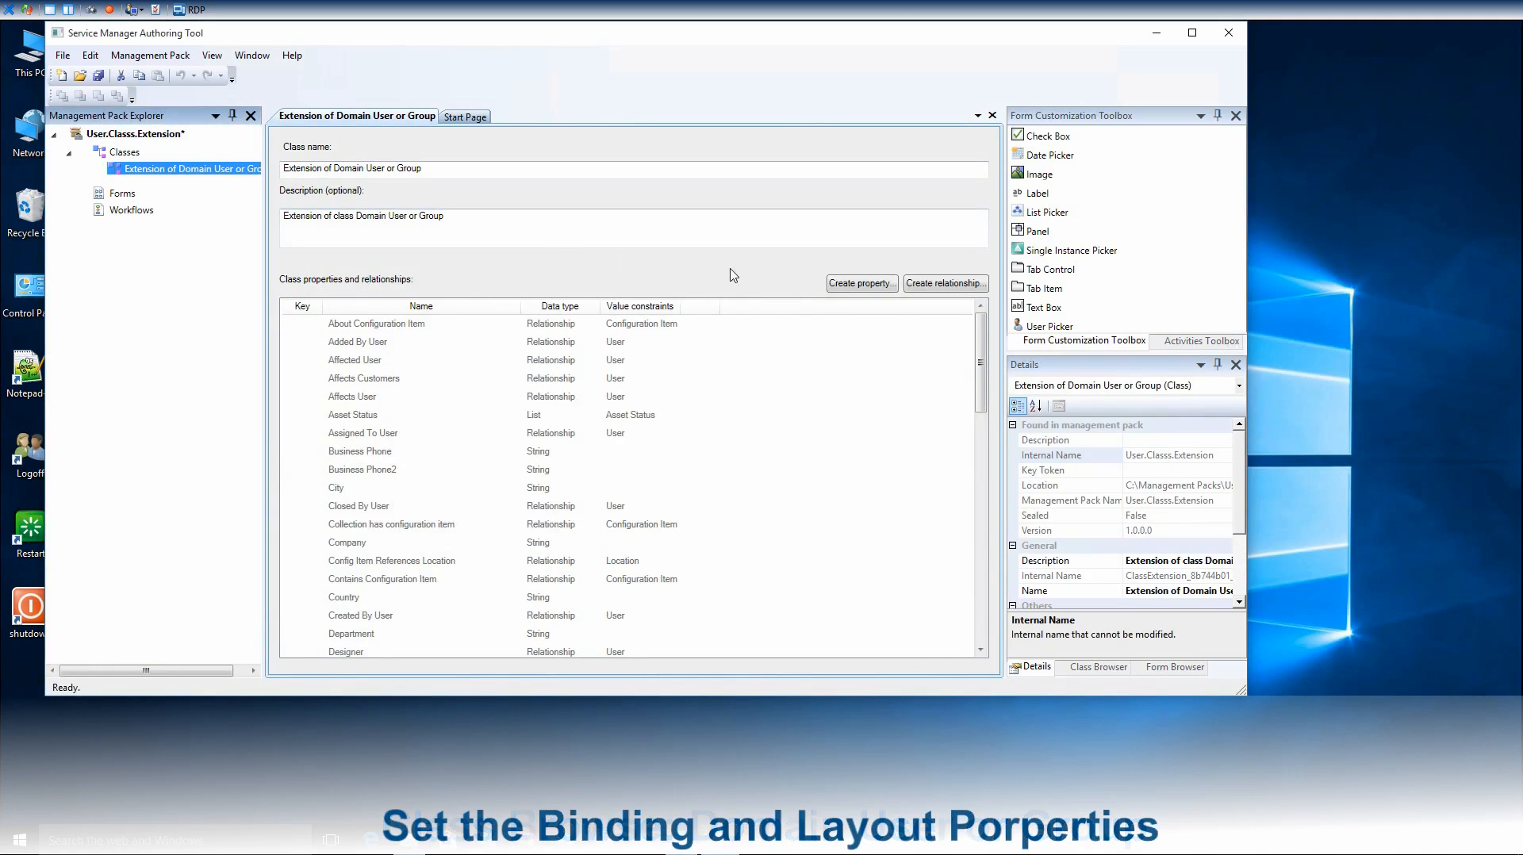
Create a property with the internal name VipStatus in the Domain User or Group class extension
click(861, 283)
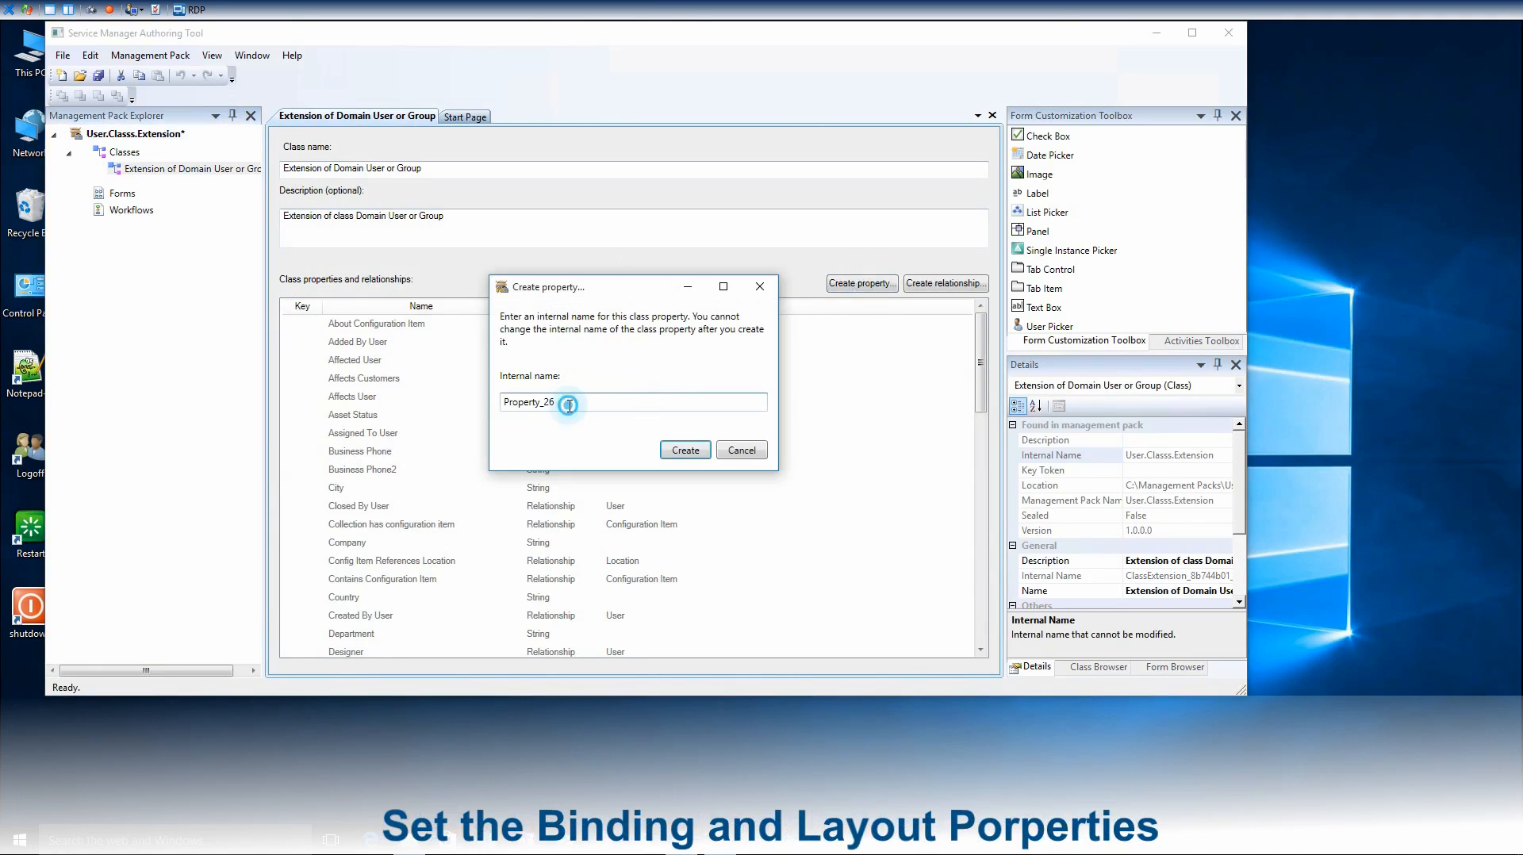
drag(571, 403, 387, 388)
text(V)
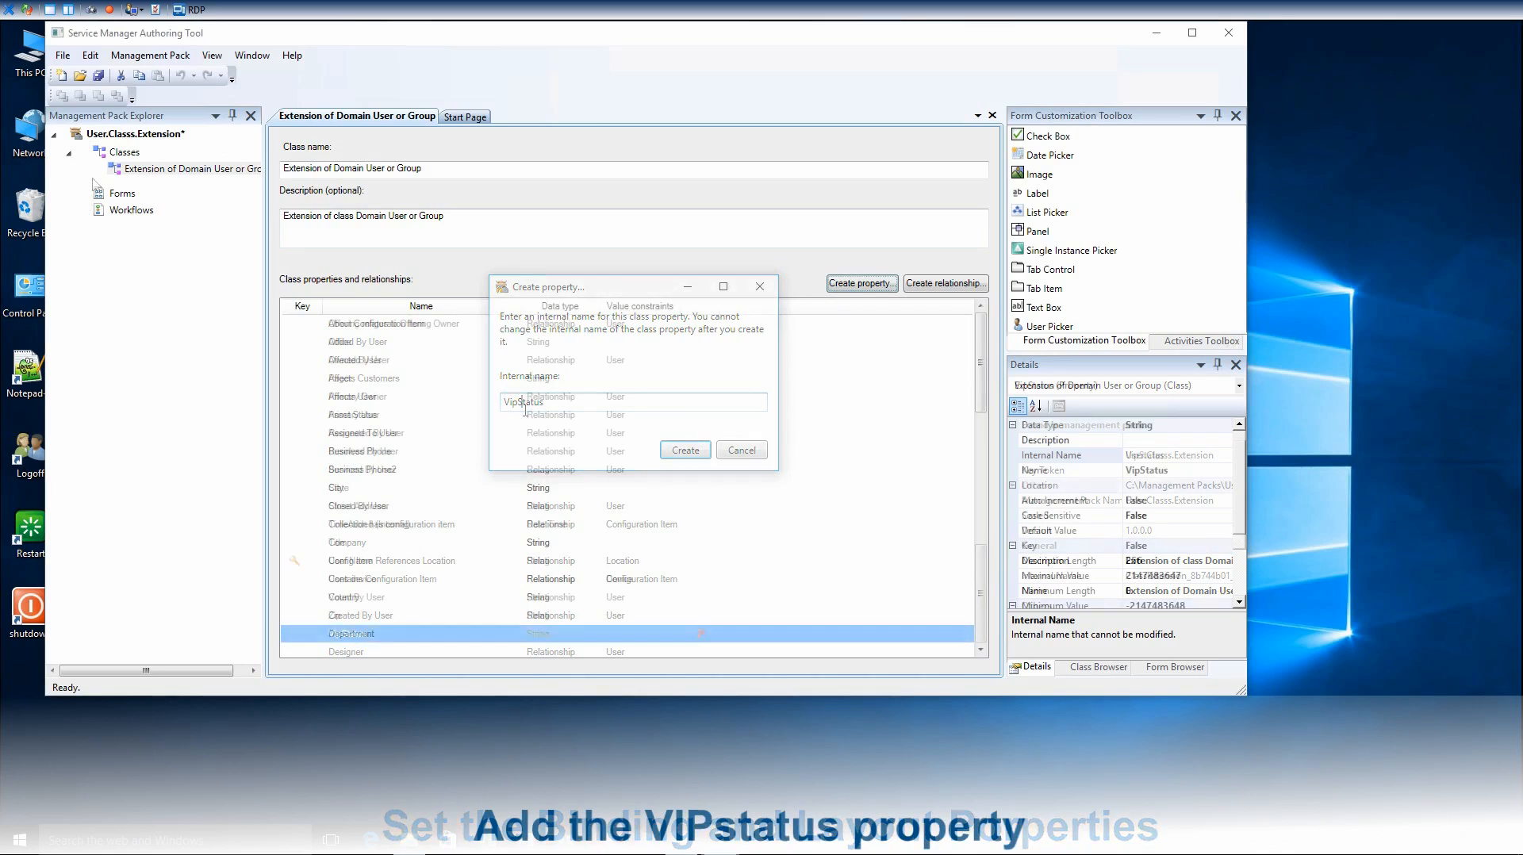
Start sealing the User.Classs.Extension management pack and open its output directory for editing
right_click(119, 133)
click(156, 203)
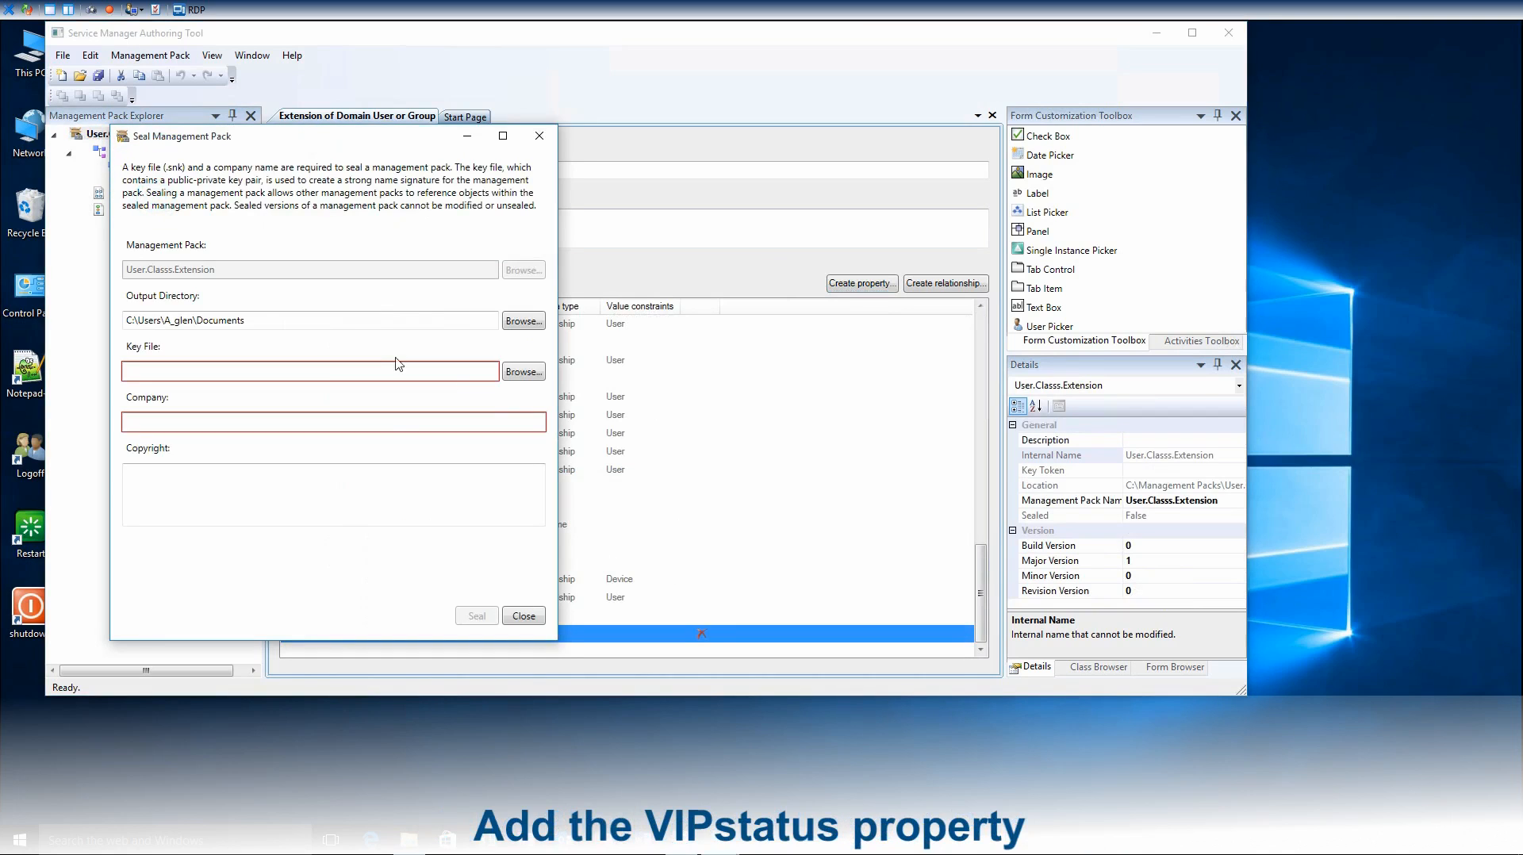
click(330, 312)
click(325, 322)
triple_click(325, 322)
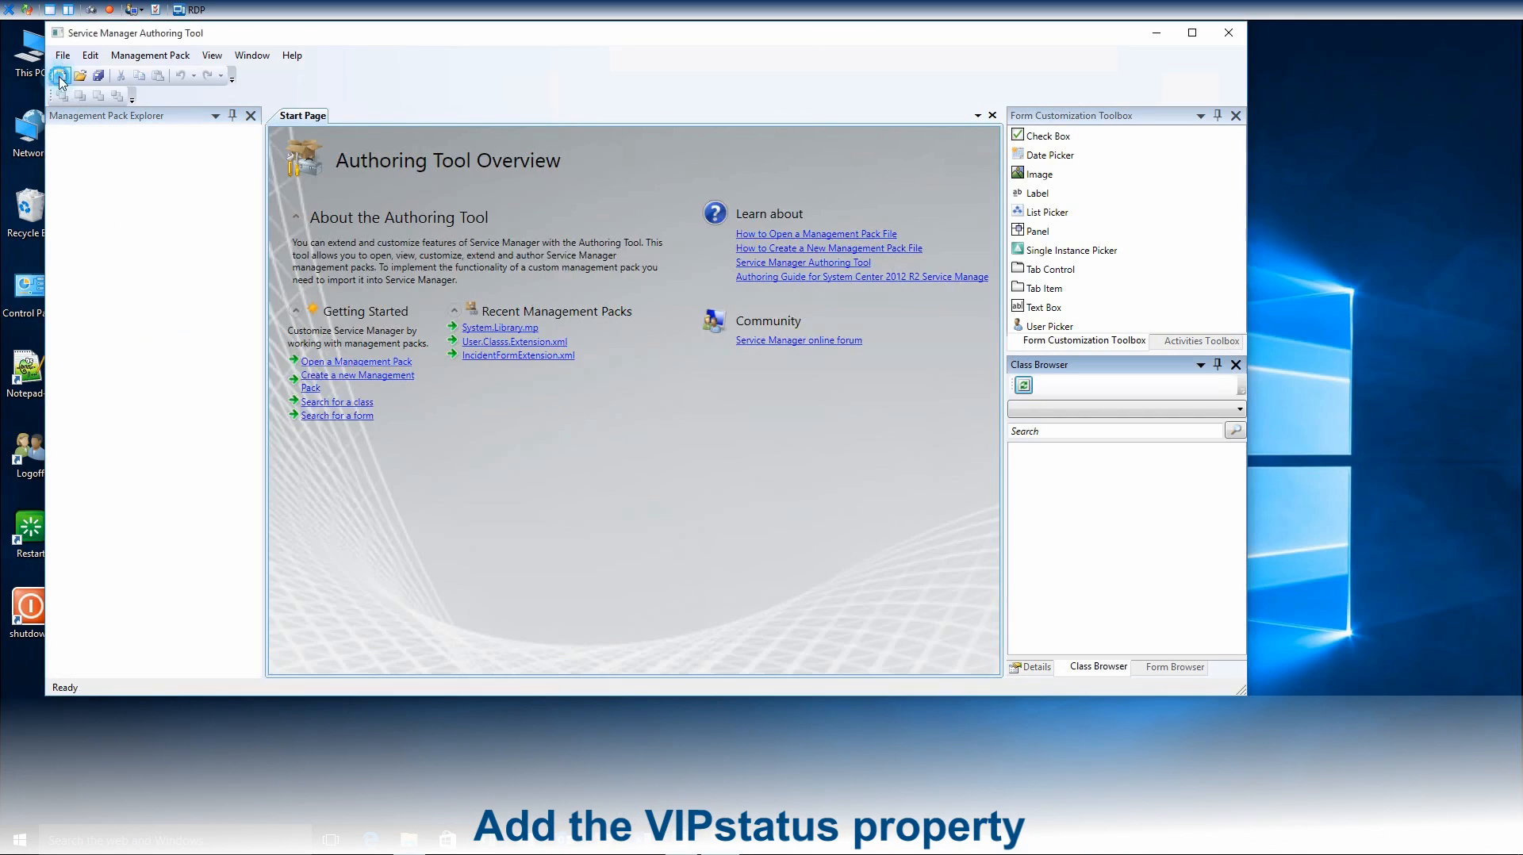
Create a new unsealed management pack named Incident.Form.Extension in the Management Packs folder
click(60, 76)
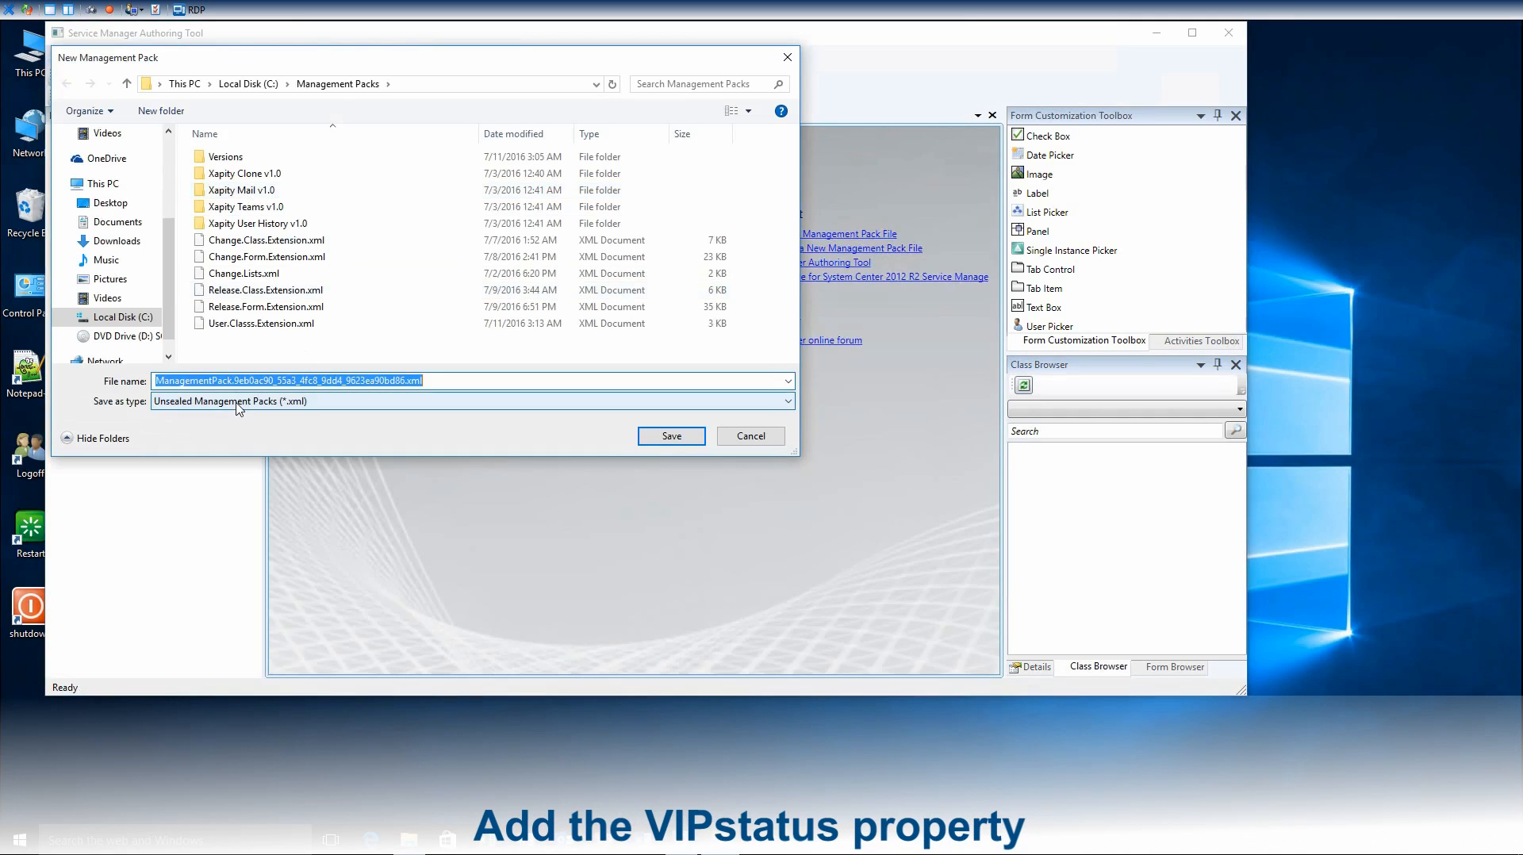
text(Incident)
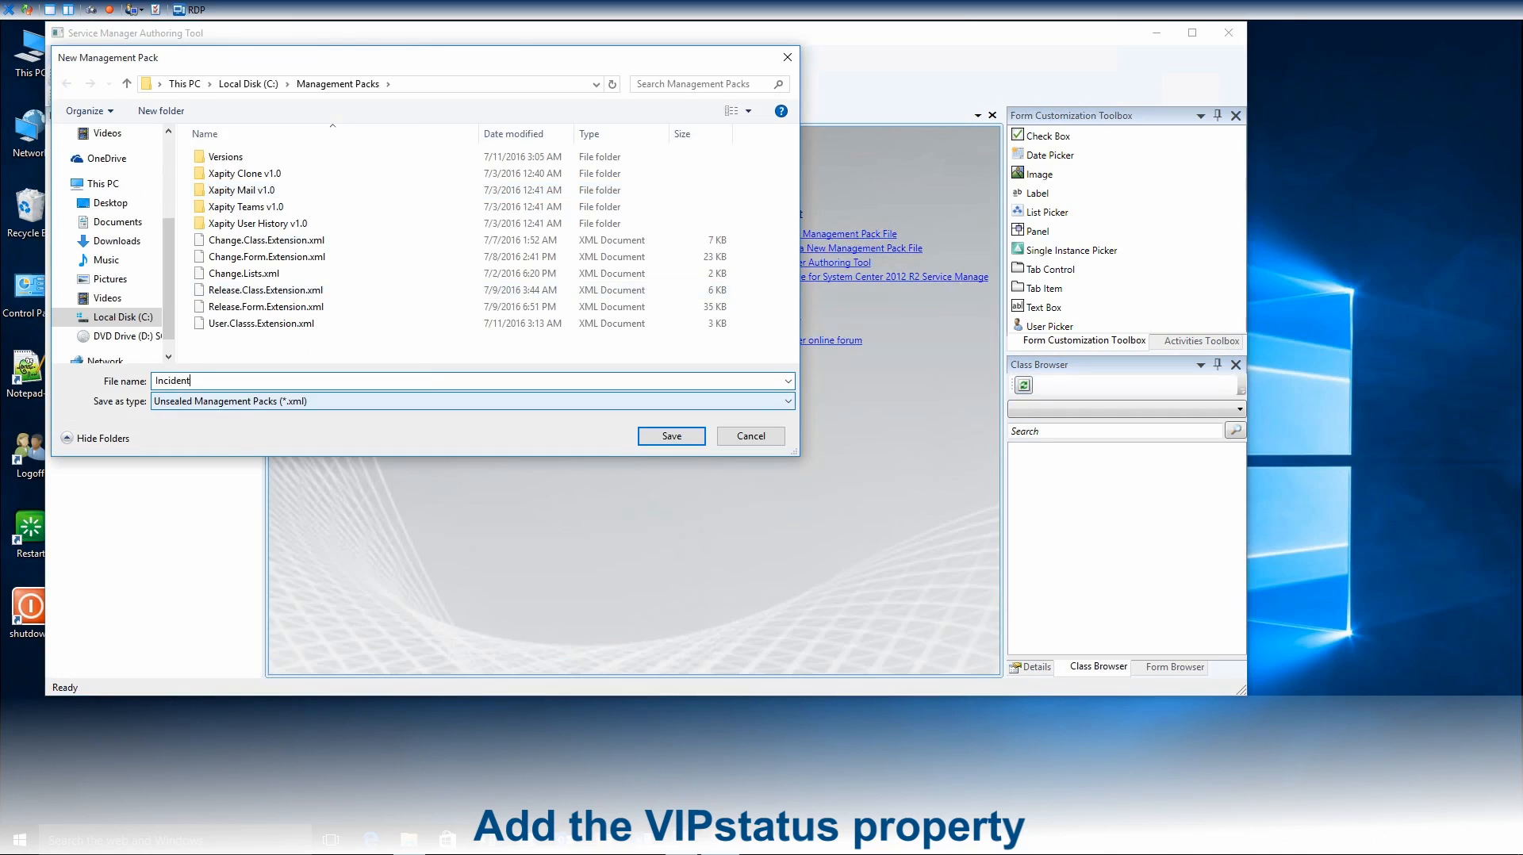
text(.FormExtension)
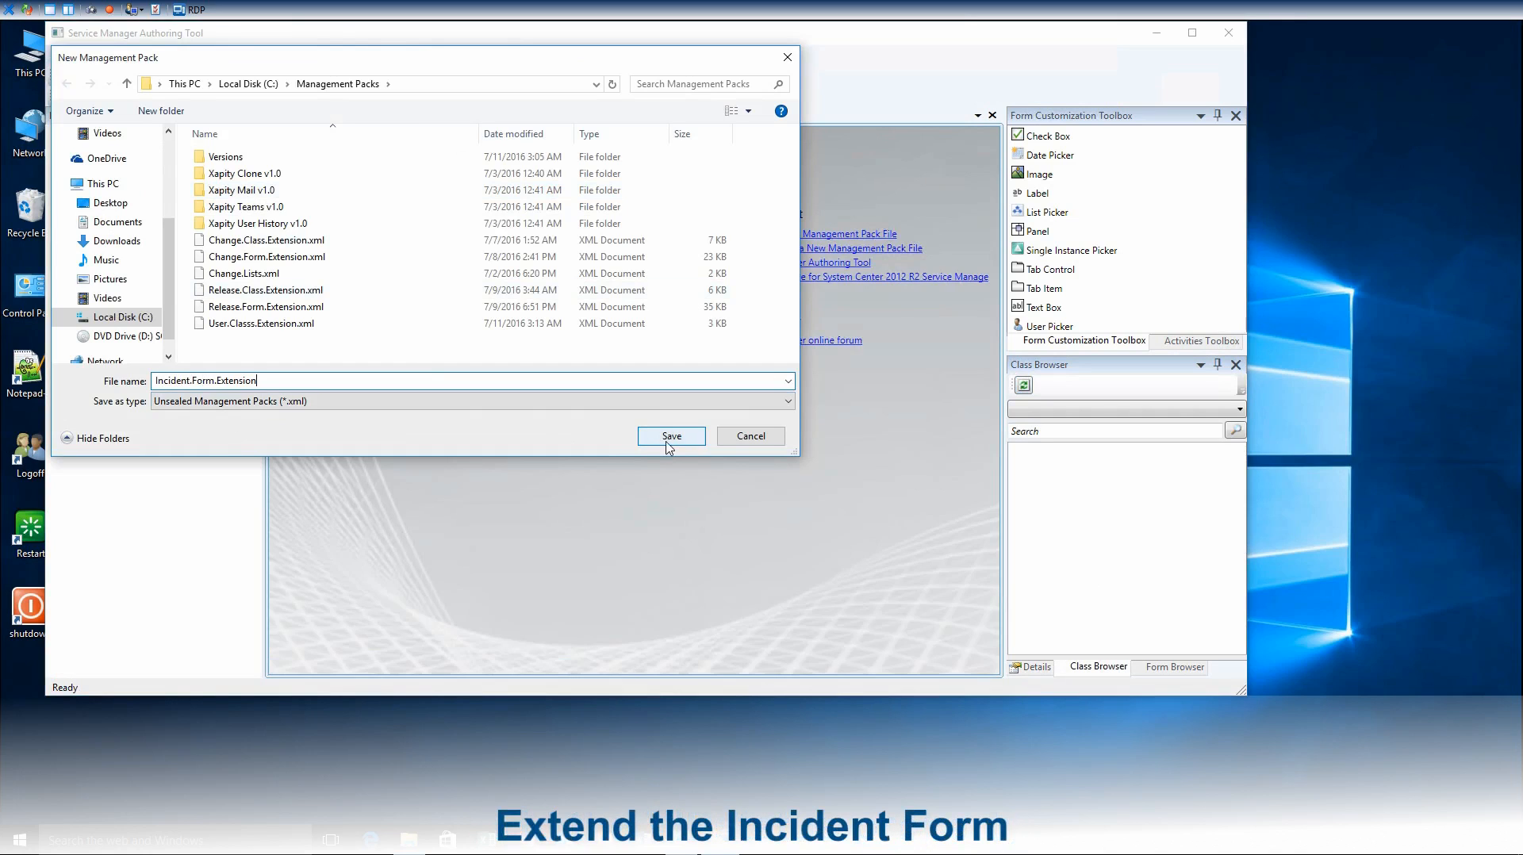
click(671, 436)
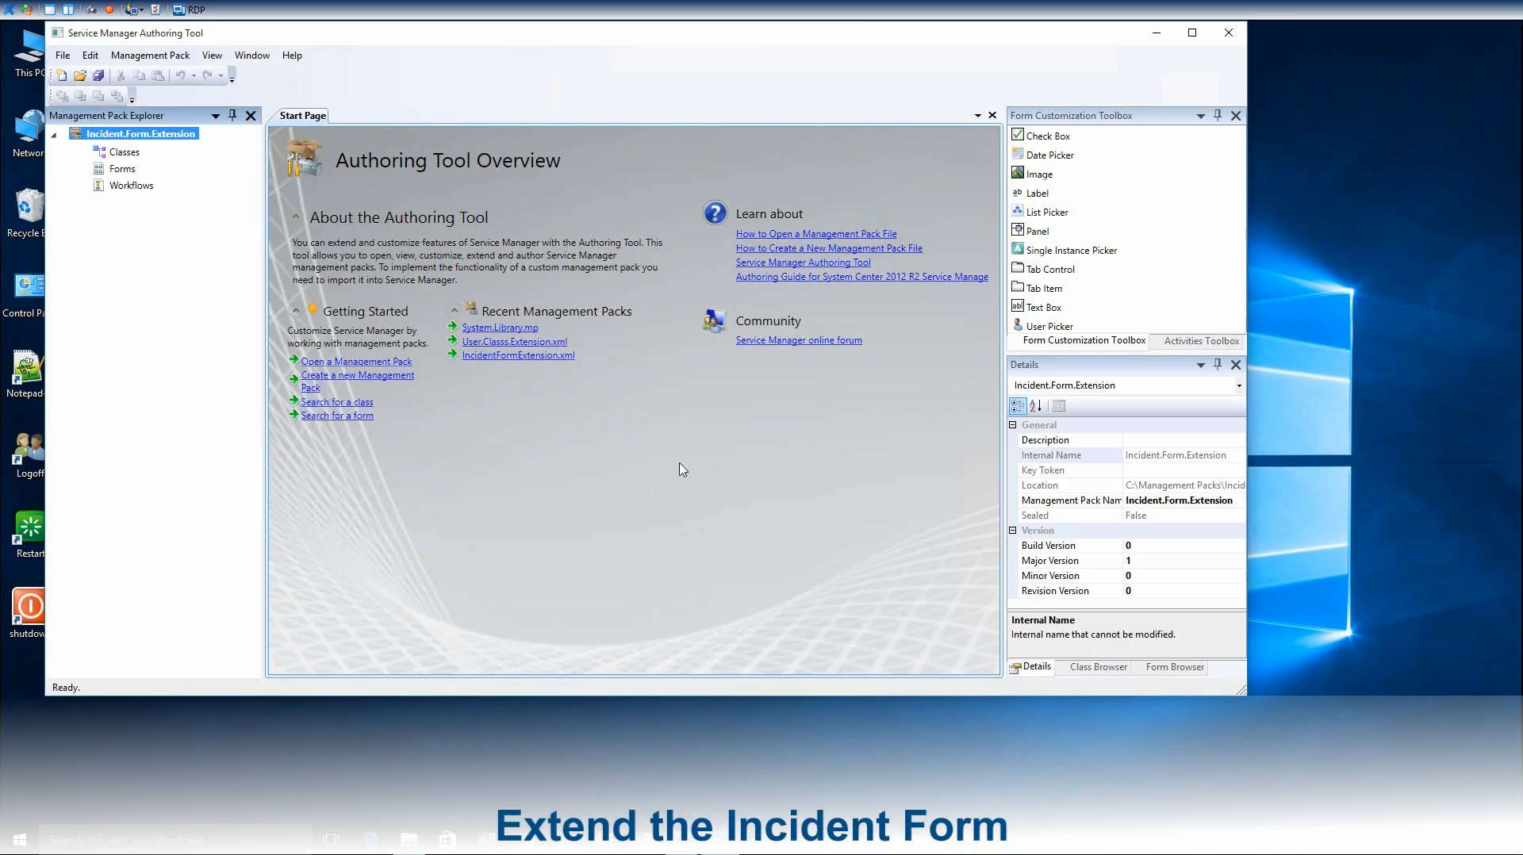
Search the forms of all management packs for Incident and view the System.WorkItem.Incident.ConsoleForm form
click(1166, 671)
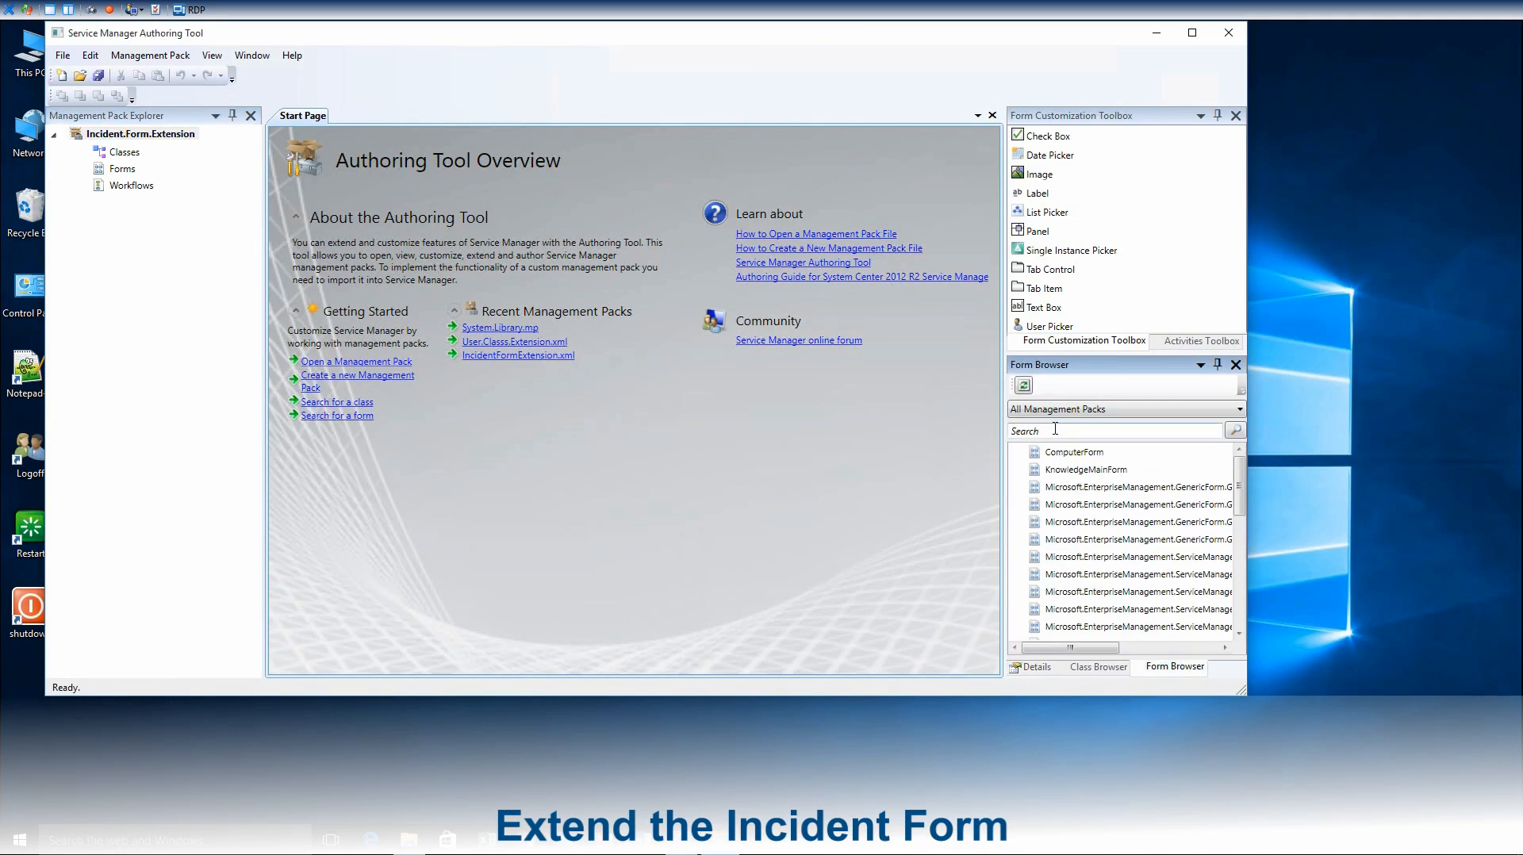
click(1055, 429)
text(Incident)
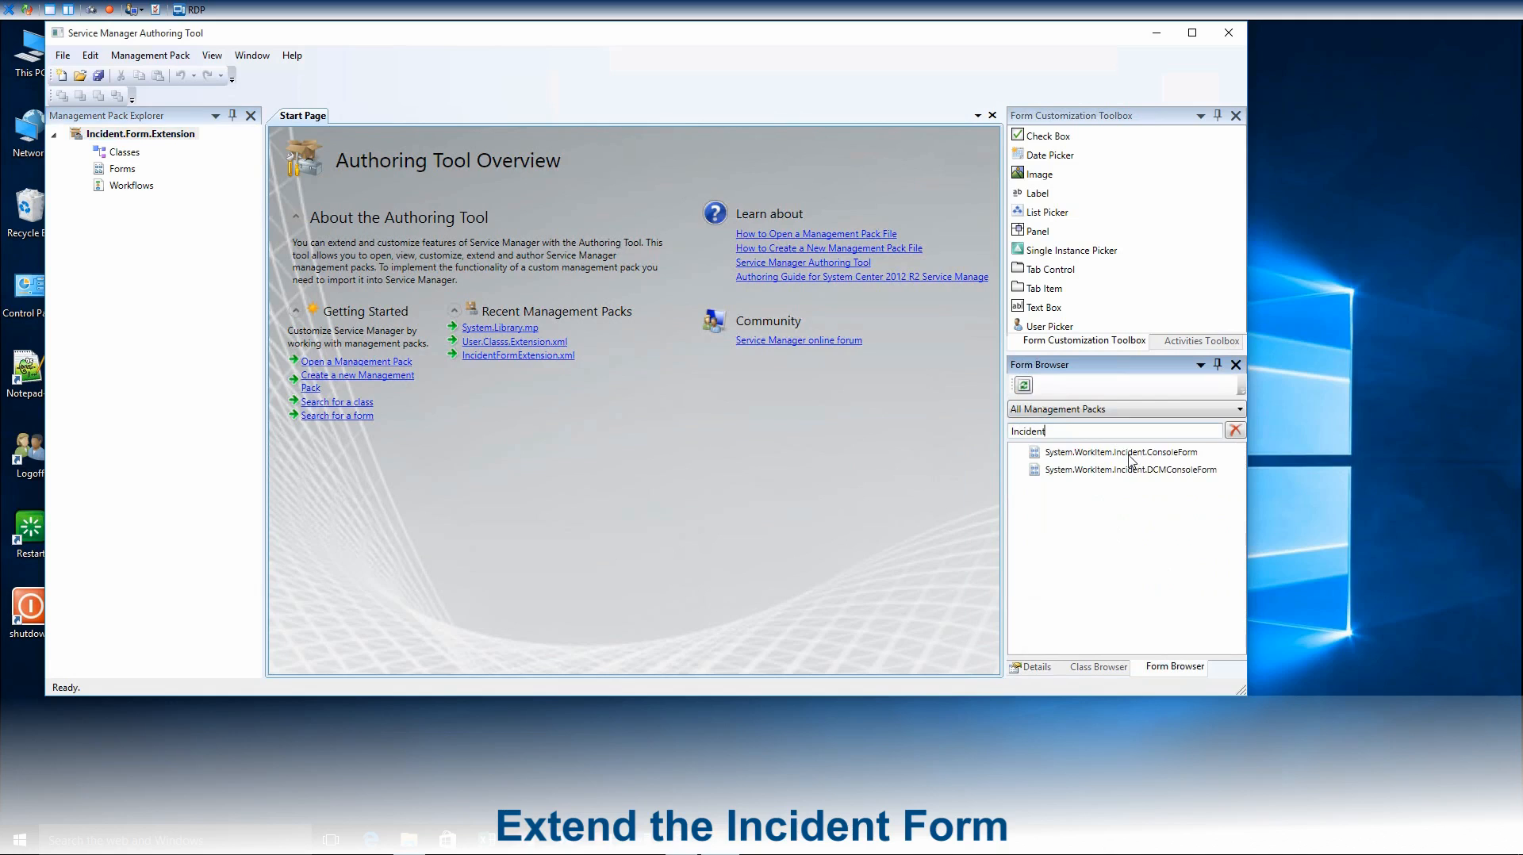
click(1131, 458)
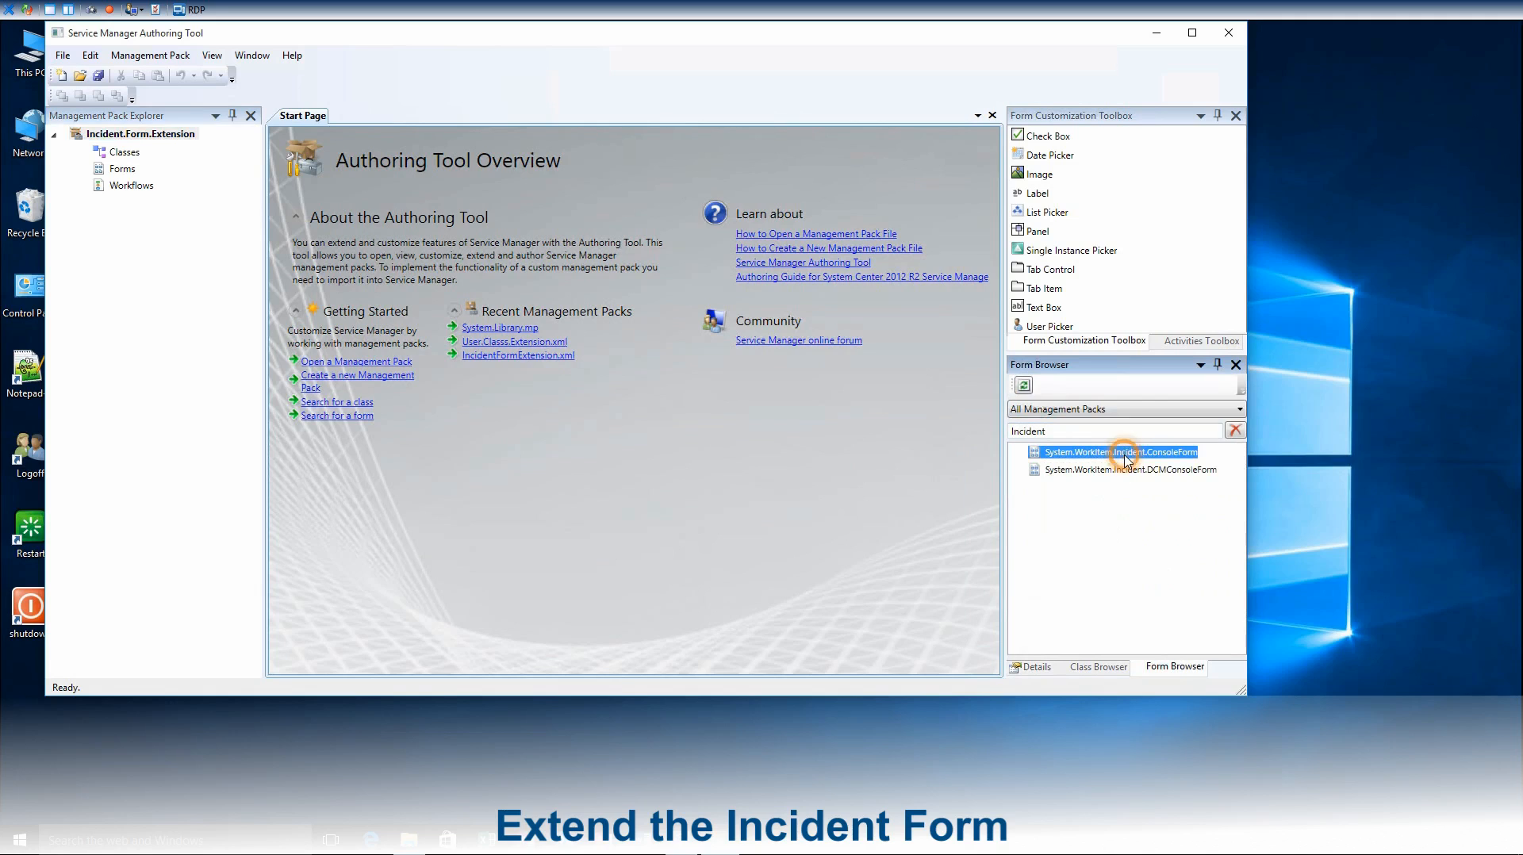
right_click(1123, 459)
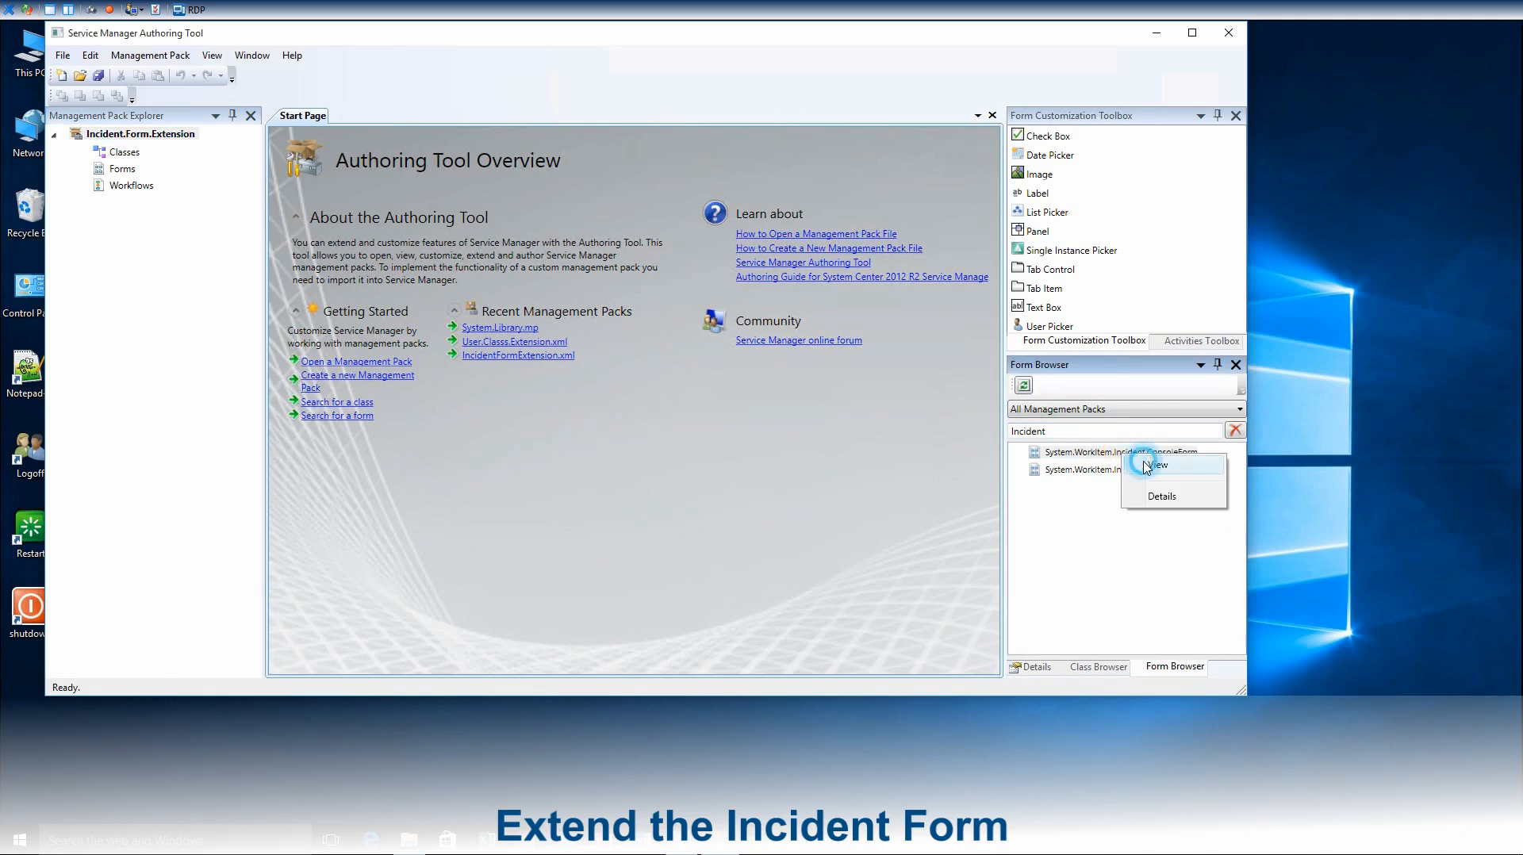
click(1142, 468)
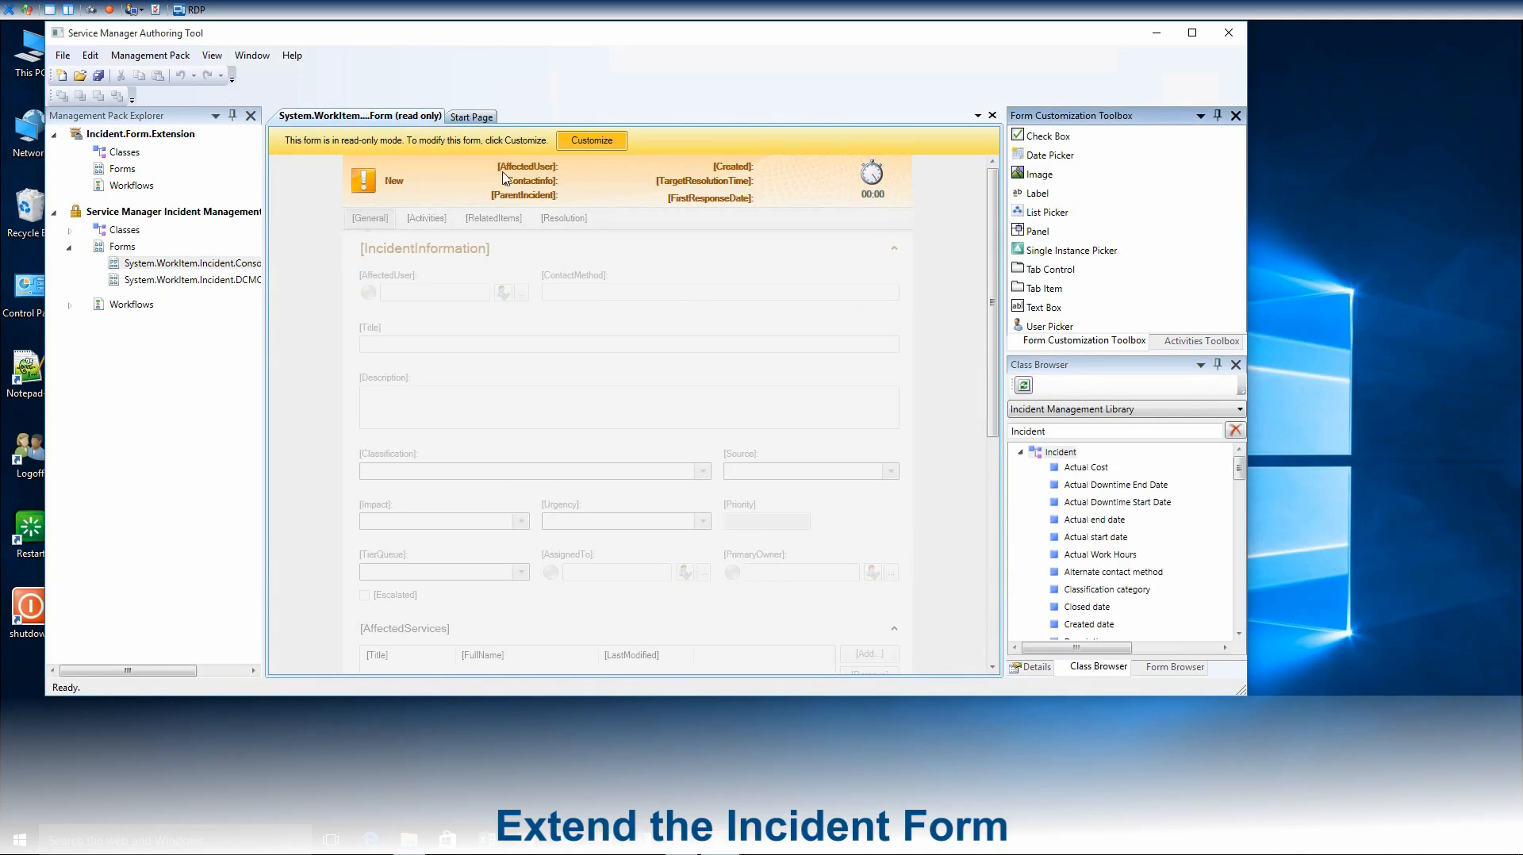
Customize the read-only incident form, saving the customizations in the Incident.Form.Extension management pack
click(600, 140)
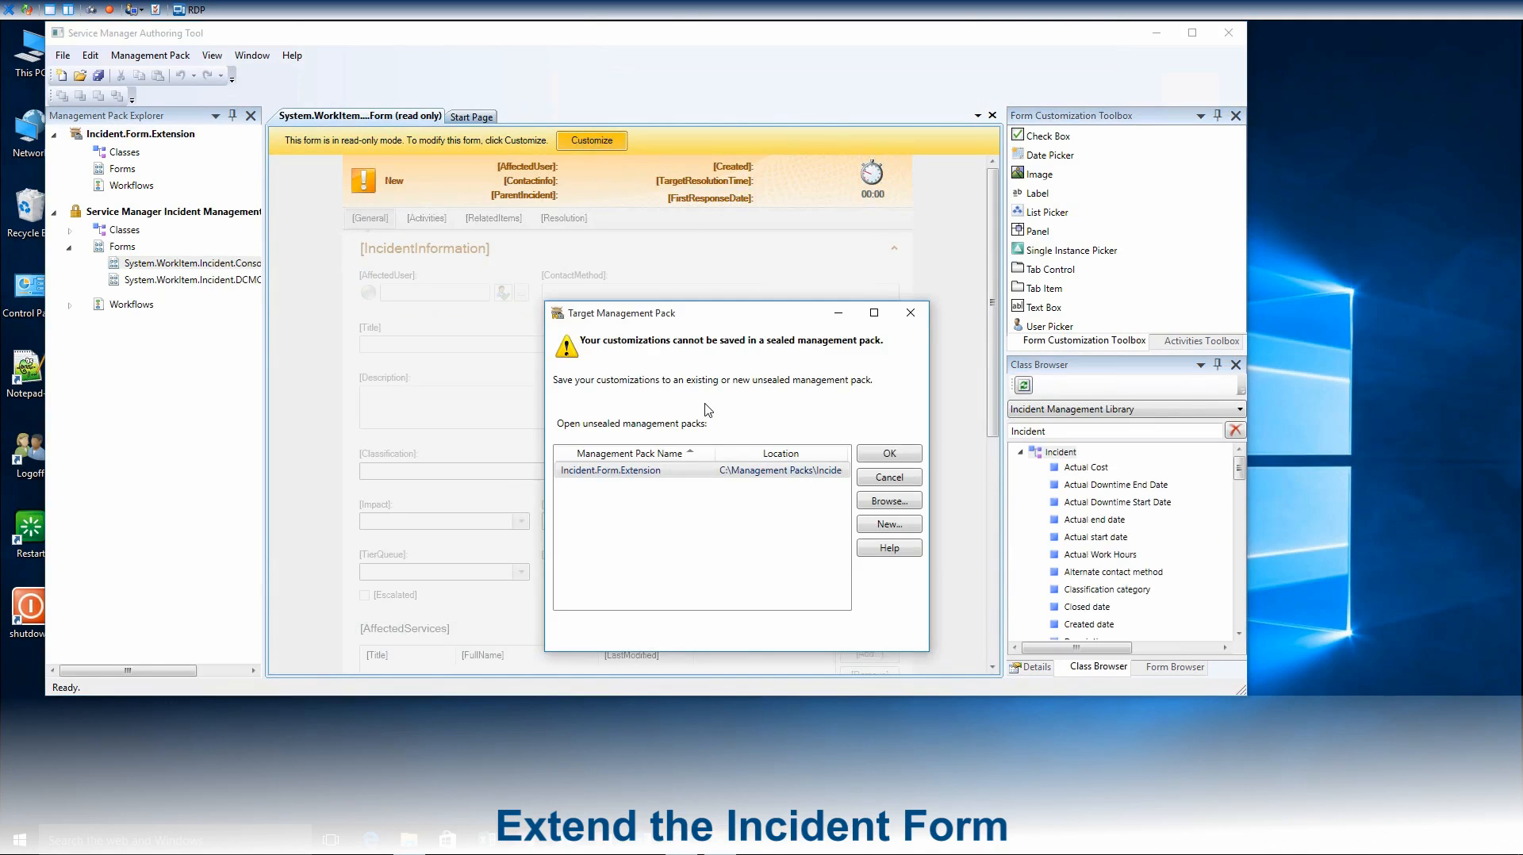
click(639, 470)
click(886, 454)
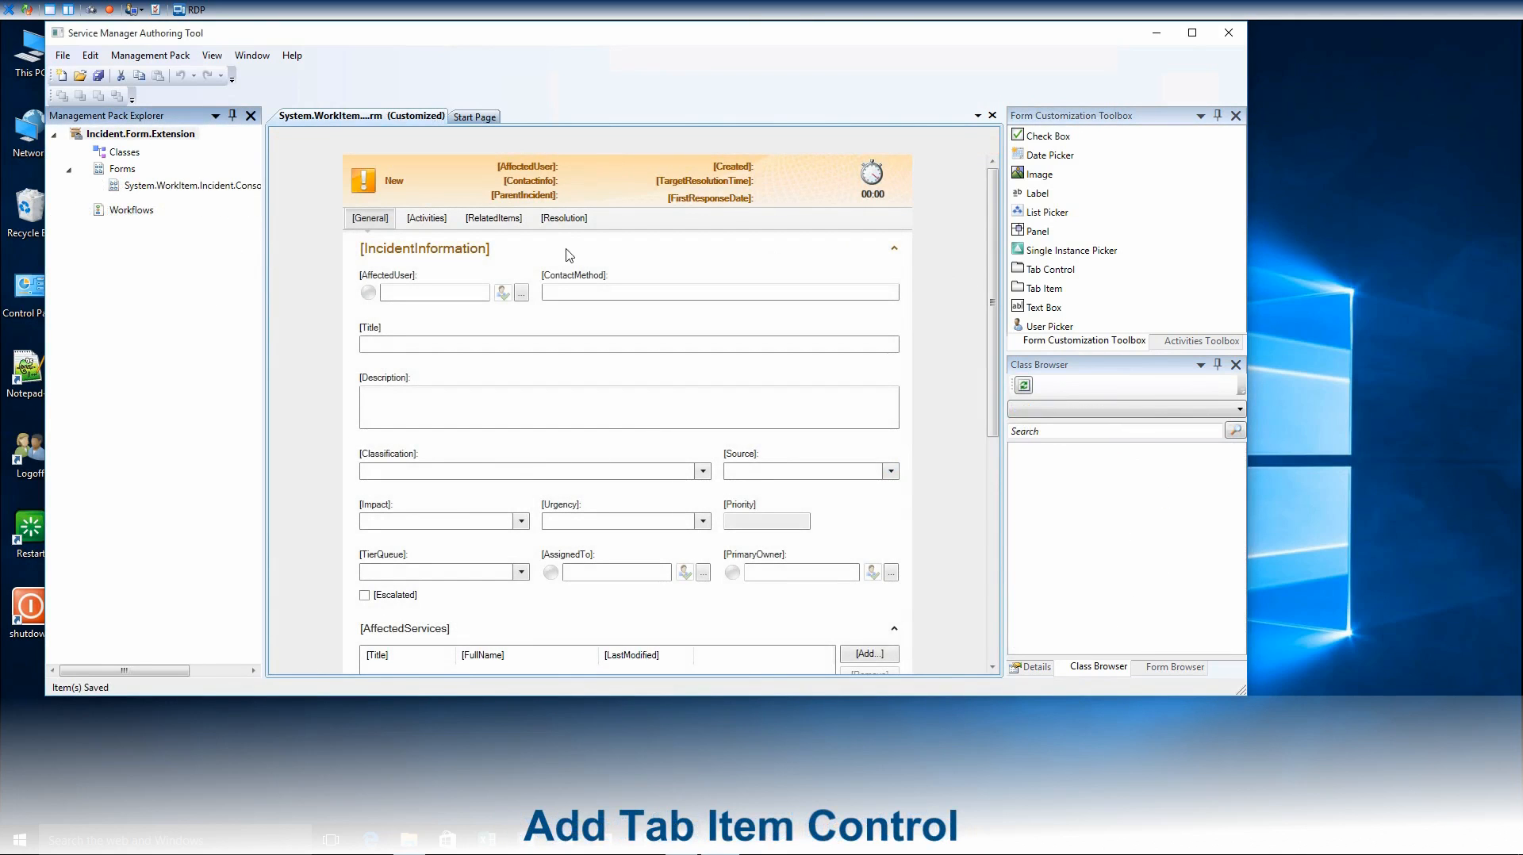
Add a Tab Item control to the incident form's tab strip, after the Resolution tab
click(557, 222)
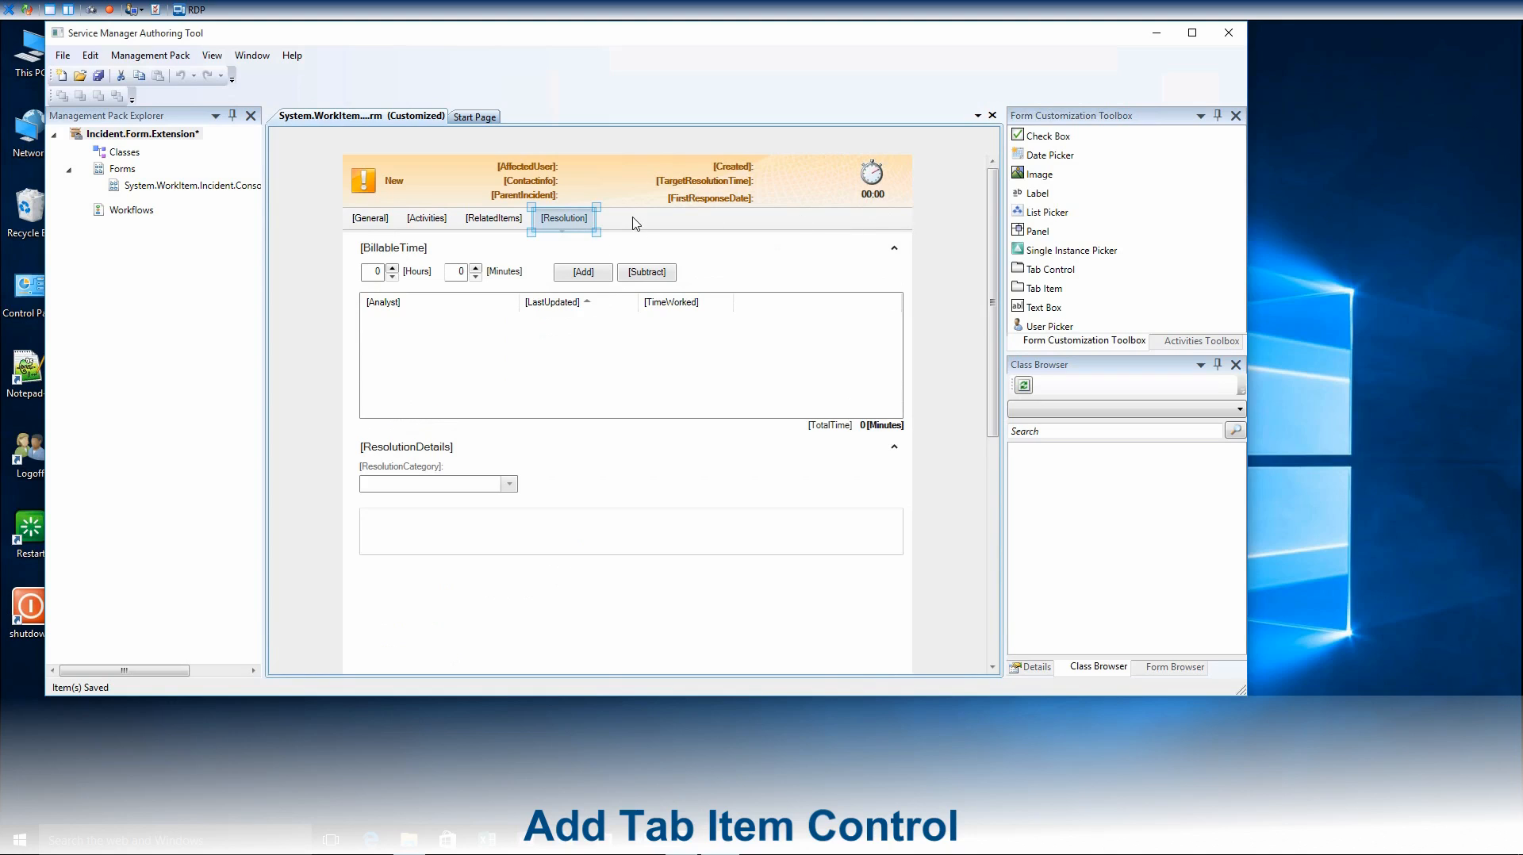
click(1030, 290)
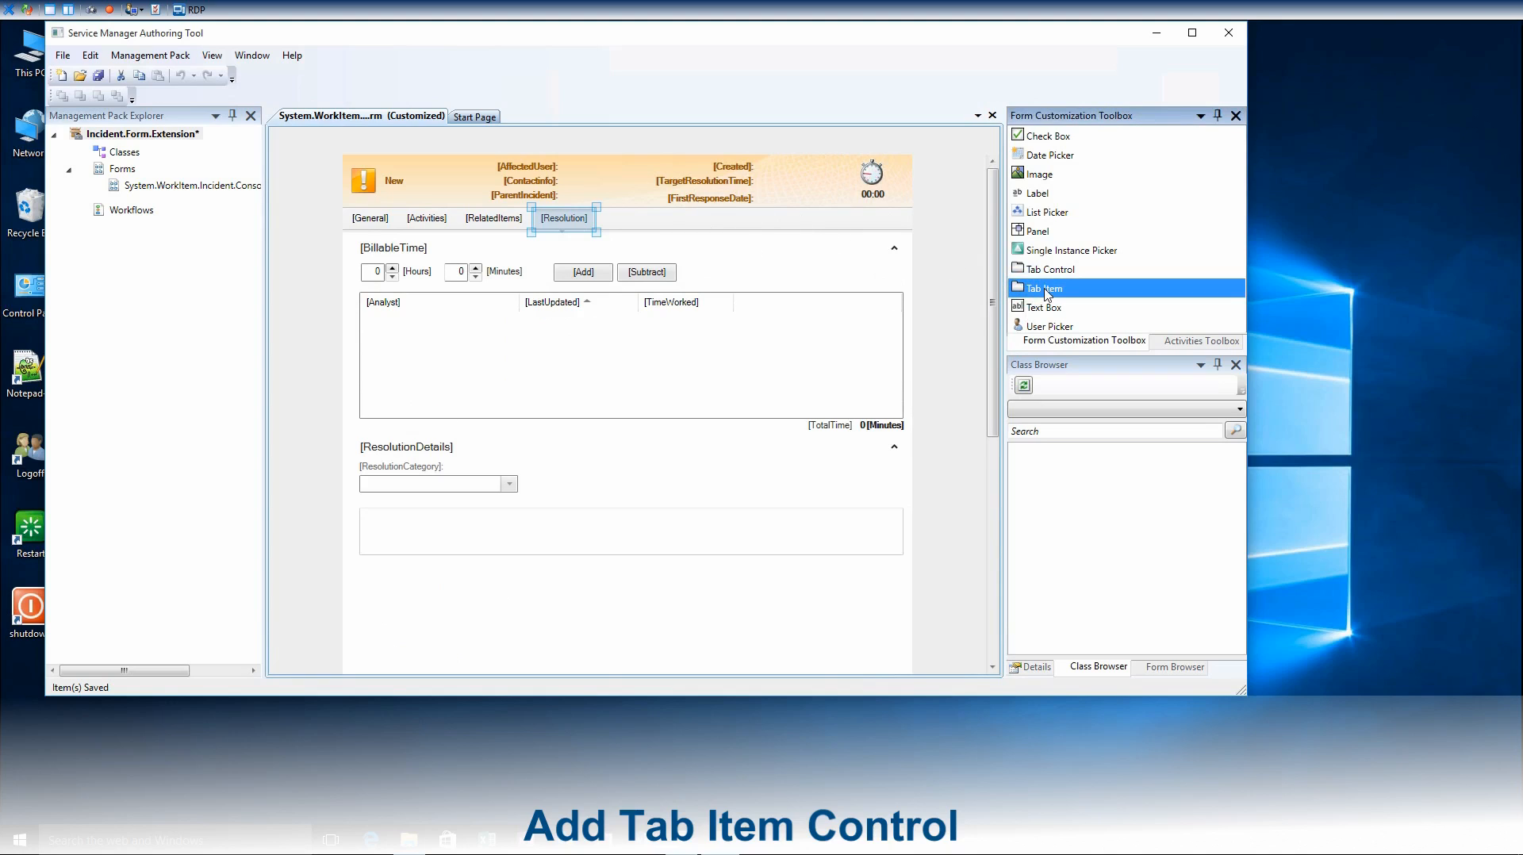
drag(1029, 290, 843, 230)
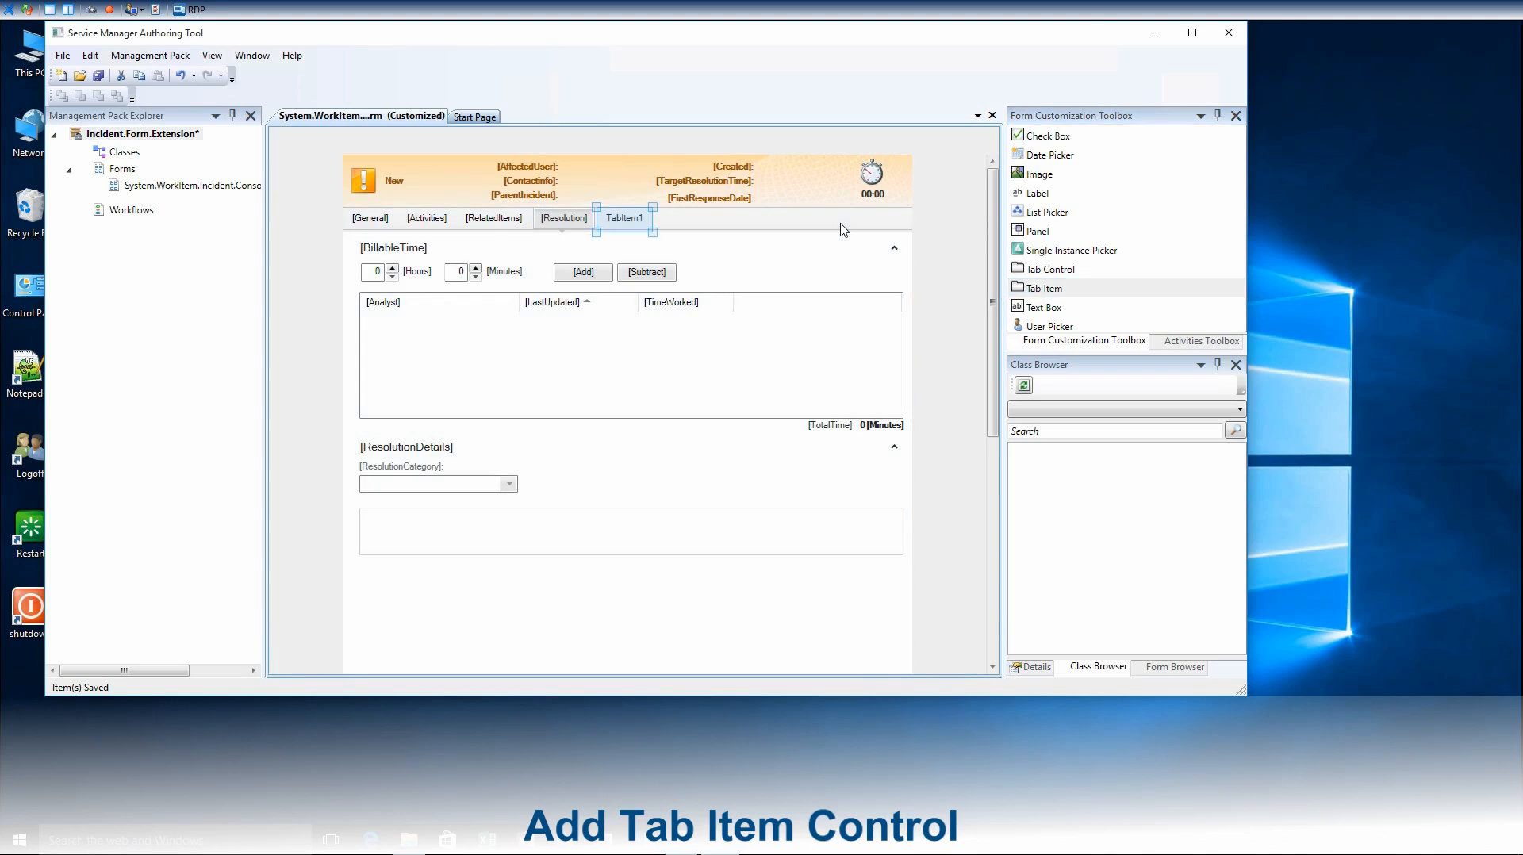
Set the new tab item's Content to Xapity and show that tab's empty page on the form
click(1032, 668)
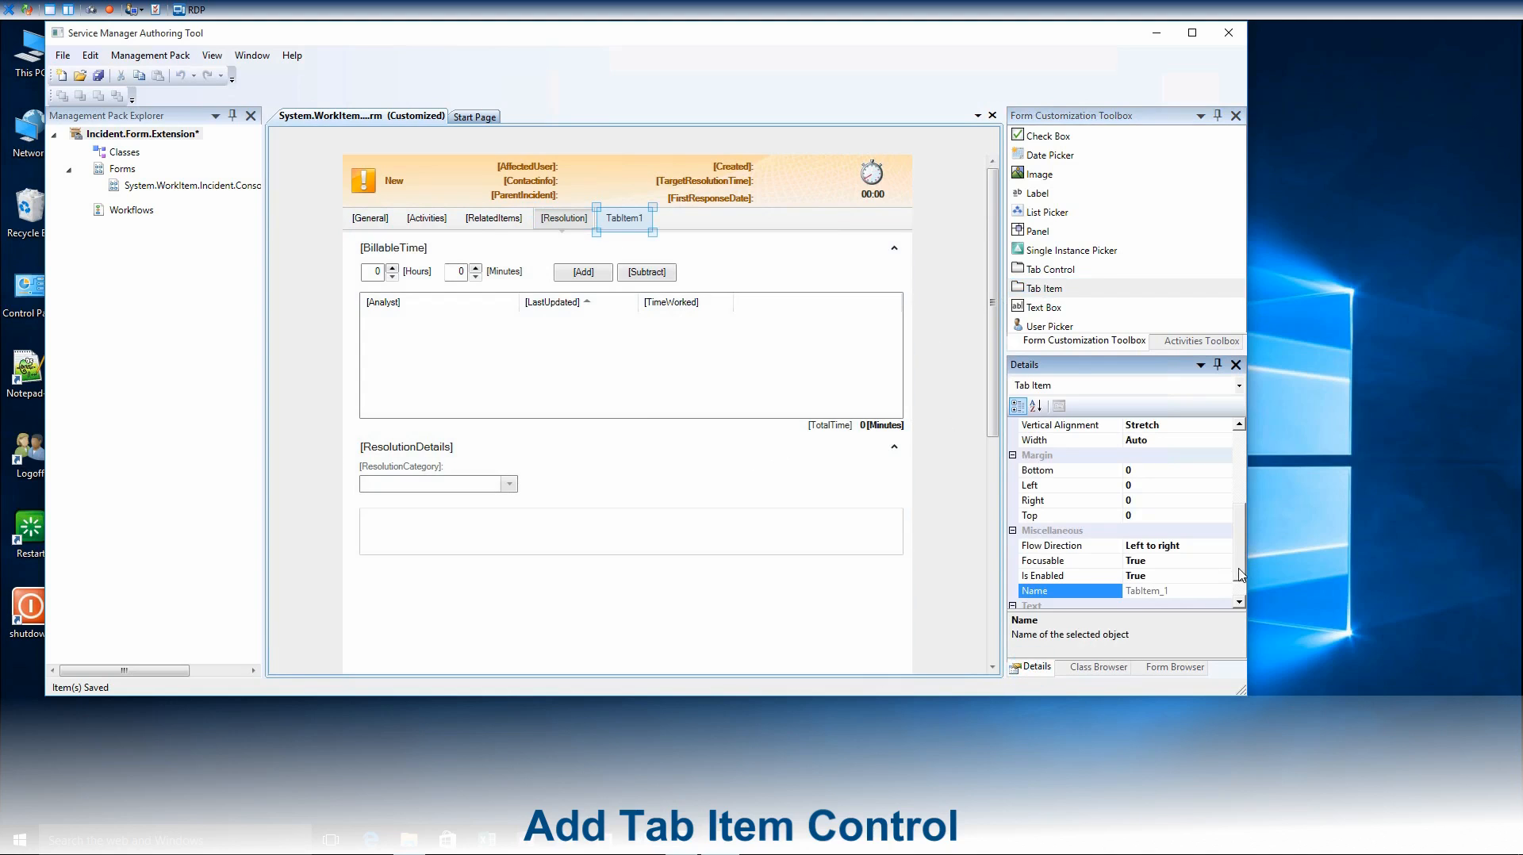
scroll(1242, 575, down, 1)
click(1175, 590)
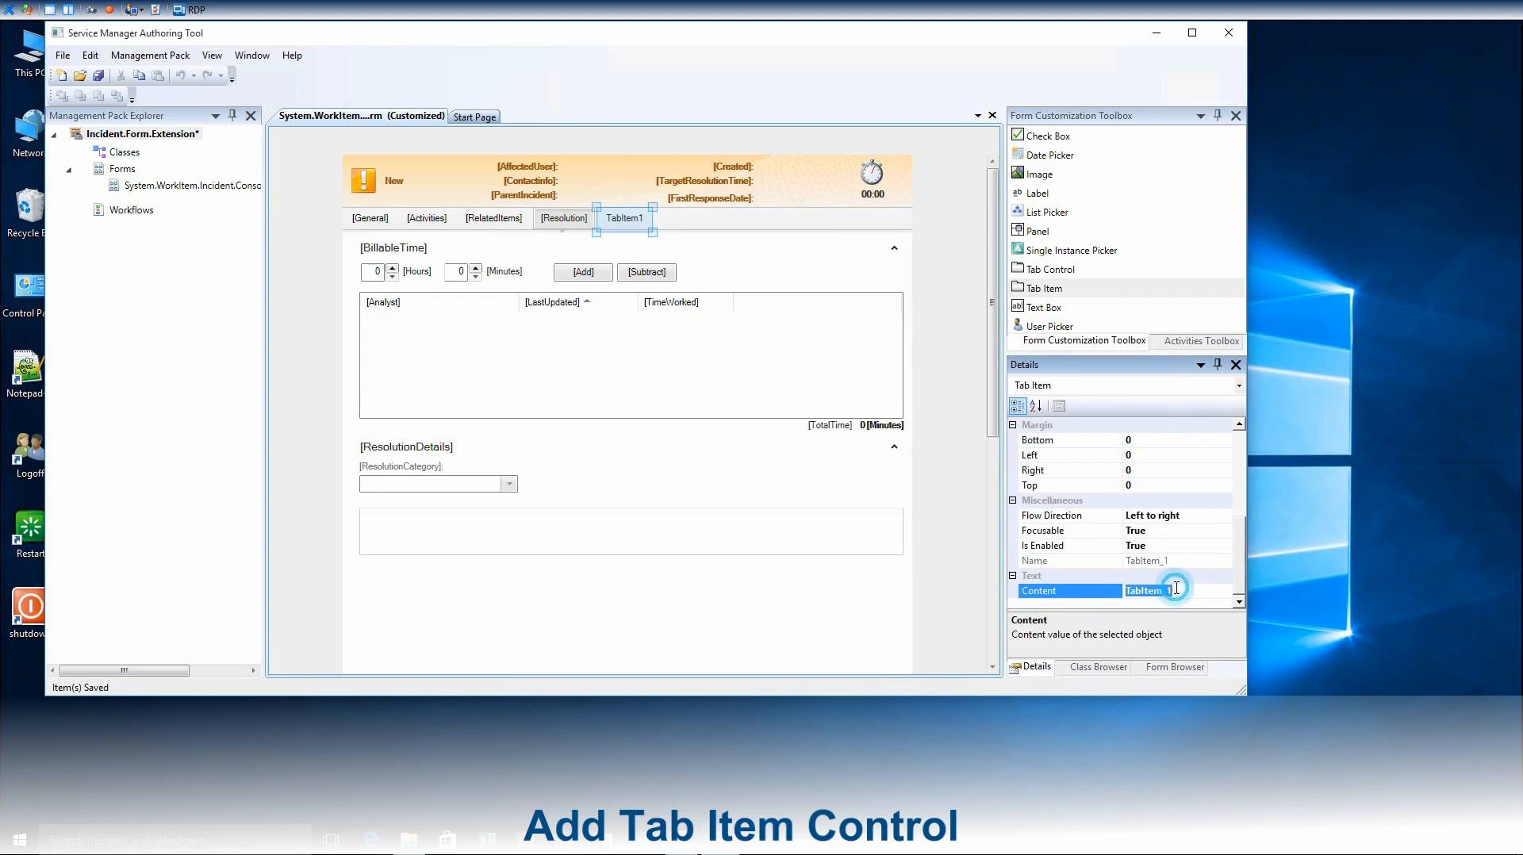
text(Xapity)
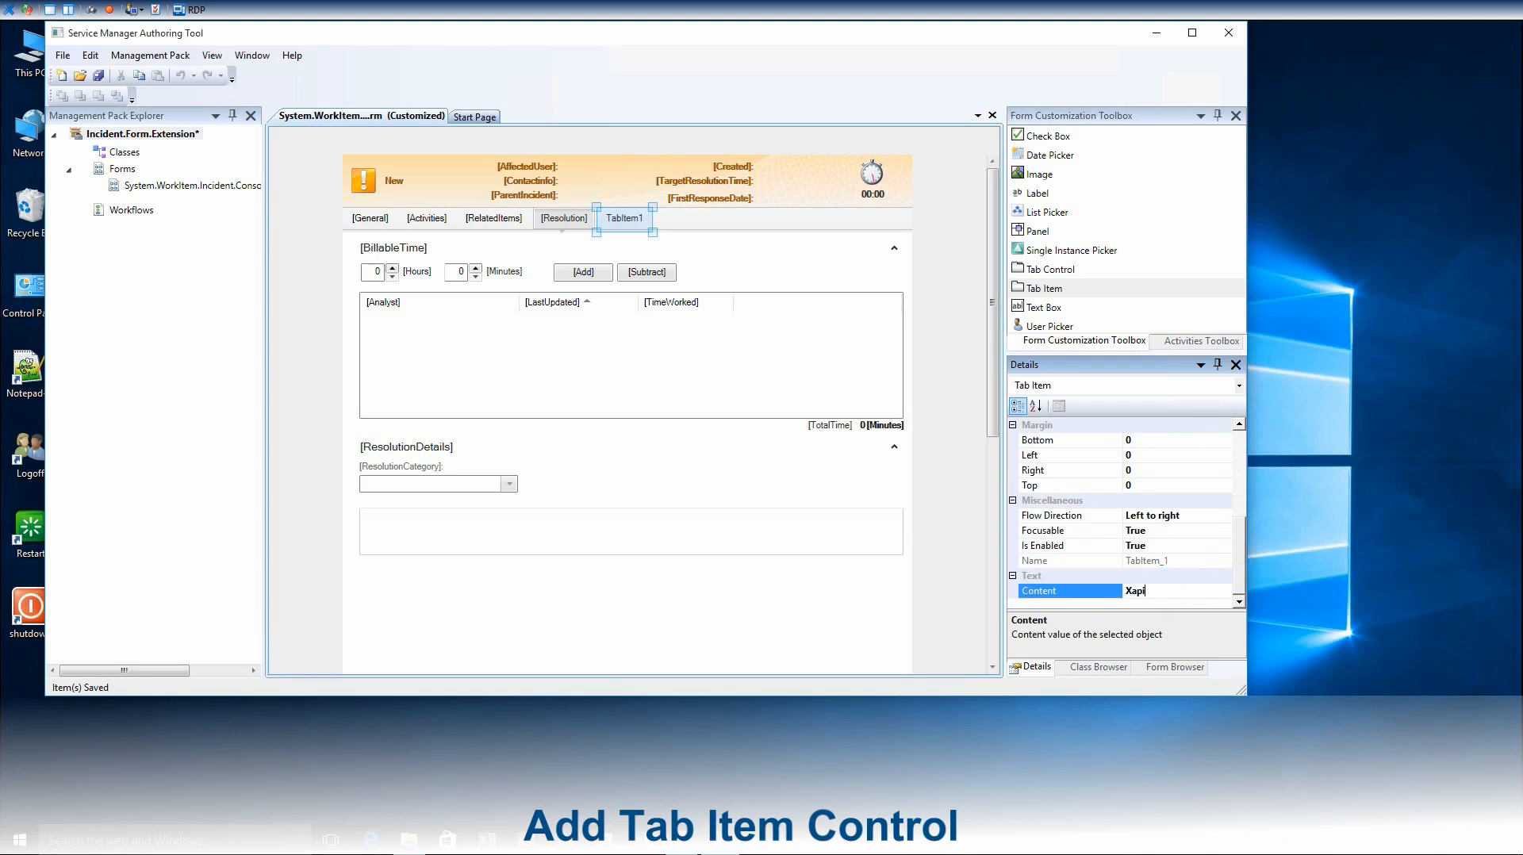
click(633, 226)
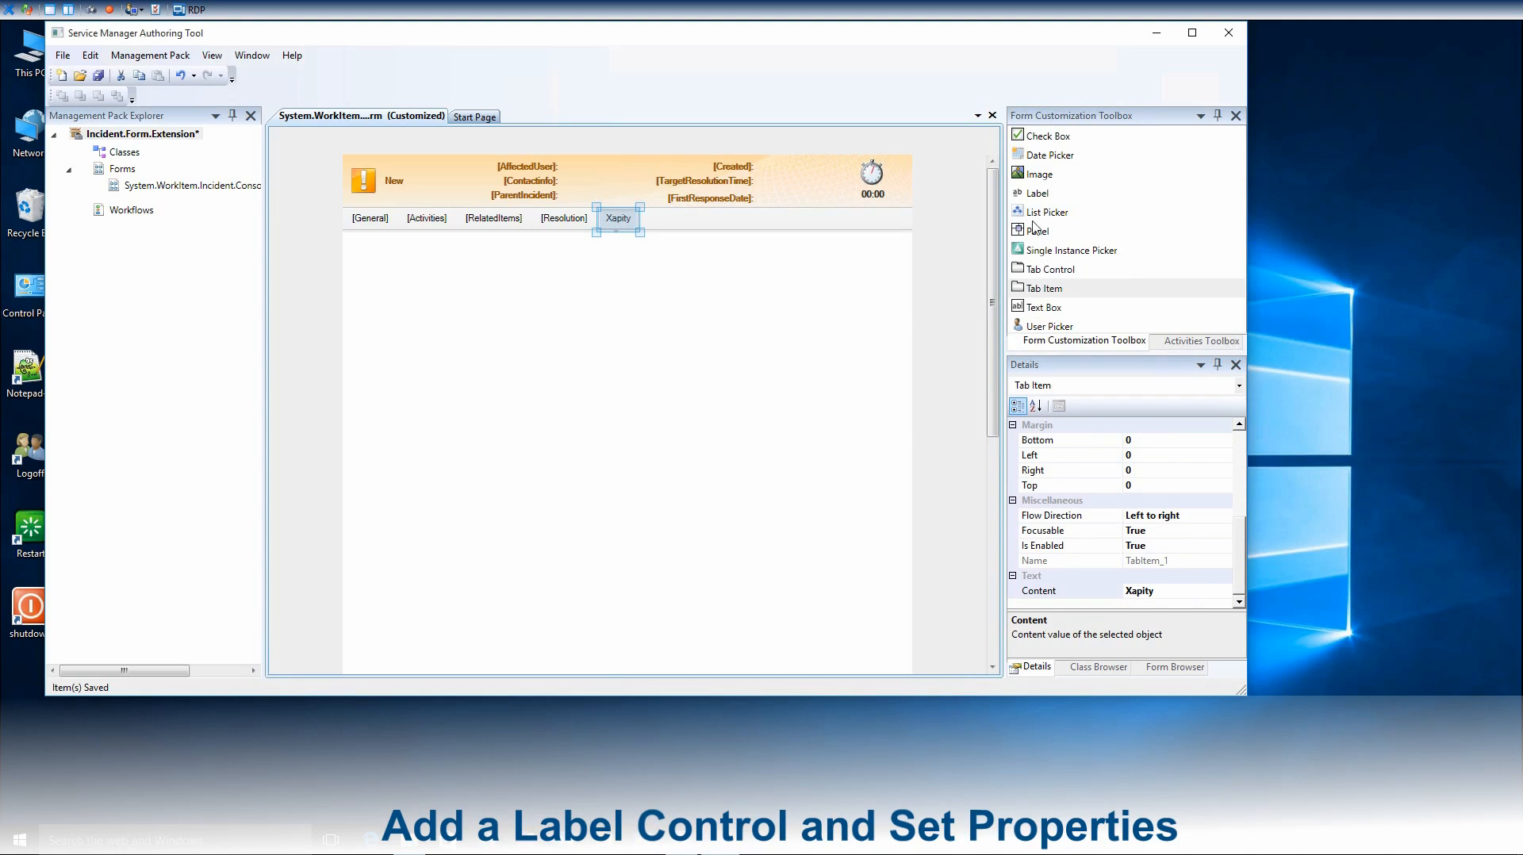
Place a Label control near the upper-left corner of the Xapity tab, about 46 from the left and 38 from the top, with Content User Information
drag(1038, 194, 380, 264)
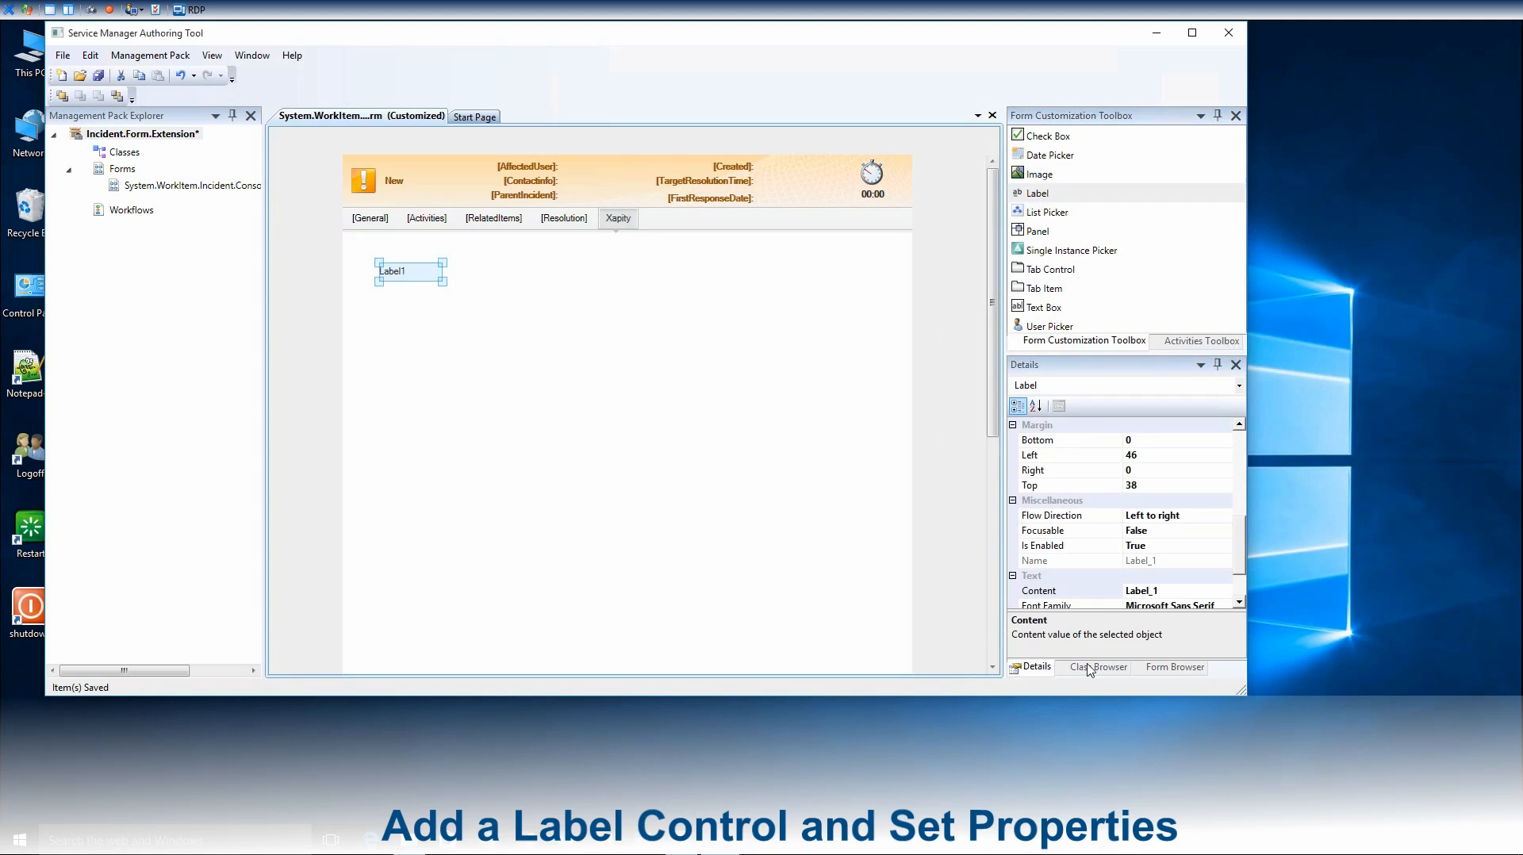
click(1169, 590)
click(1170, 590)
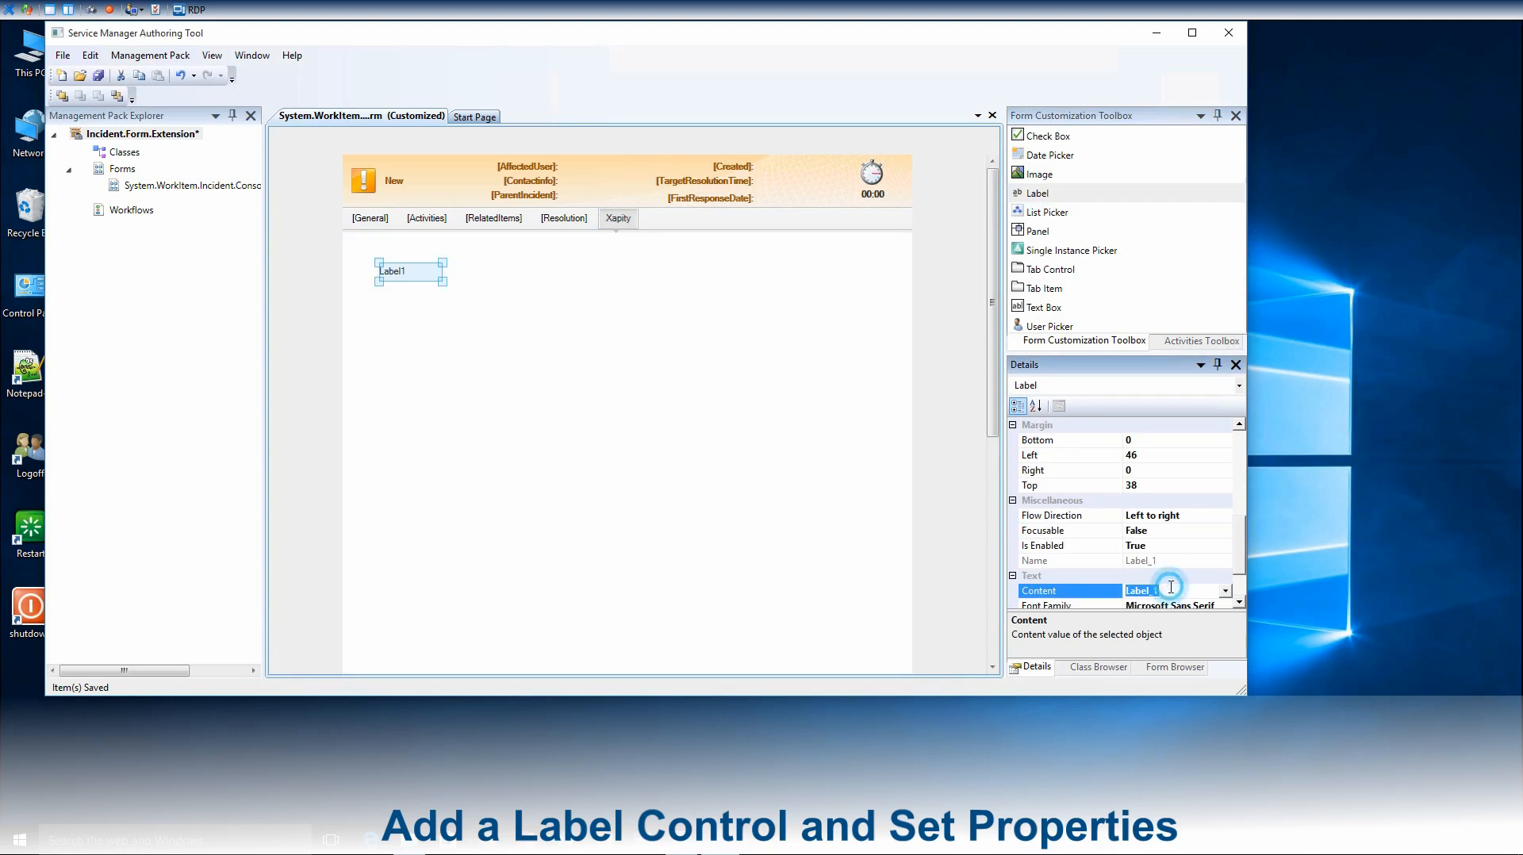
text(Y)
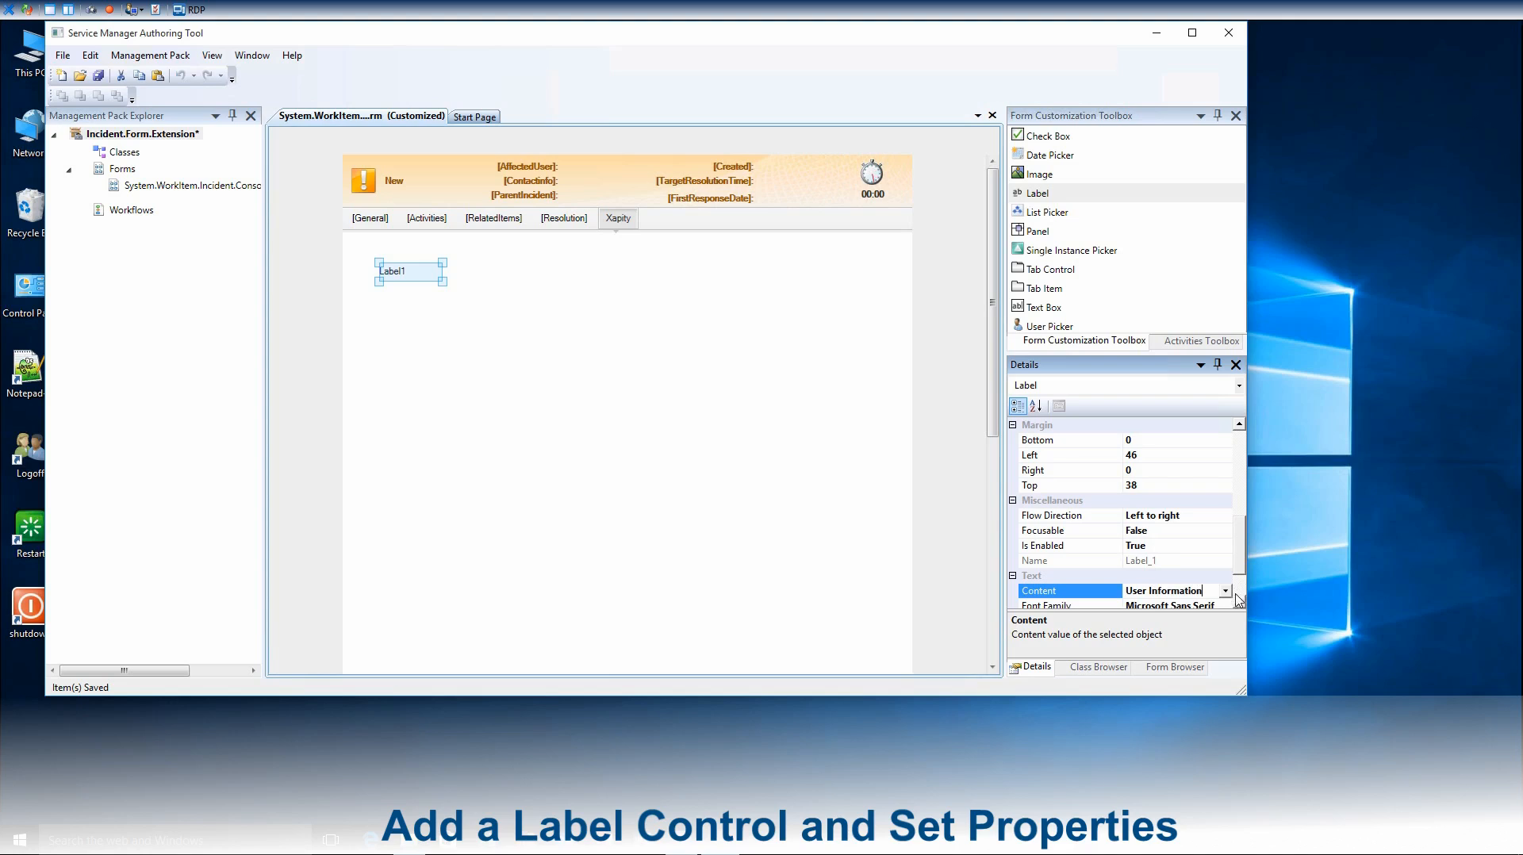
Set the User Information label's Font Size to 24
scroll(1242, 609, down, 2)
click(1148, 561)
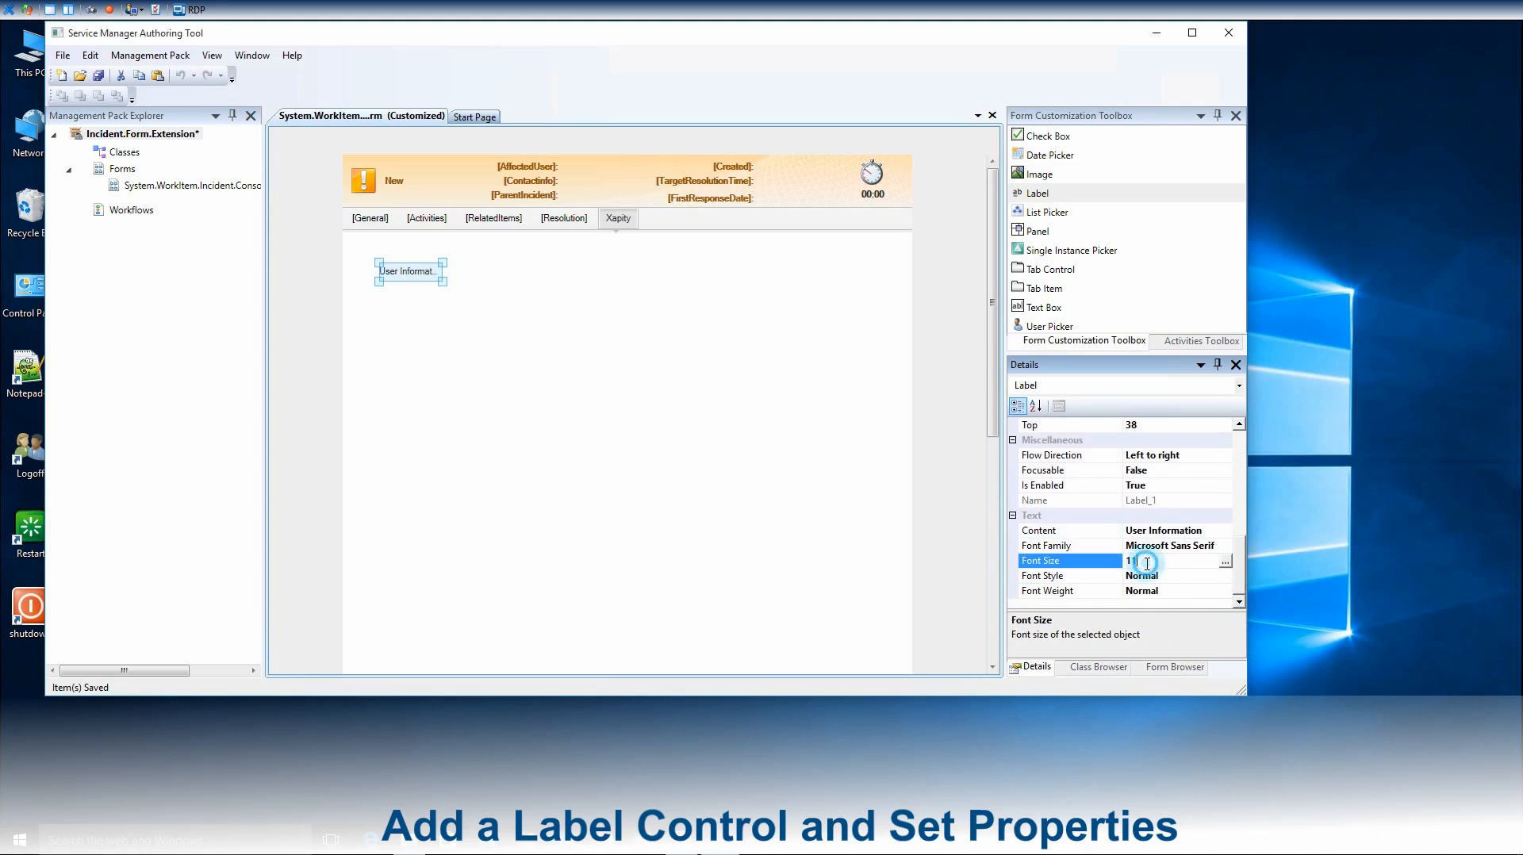
text(11)
click(1225, 565)
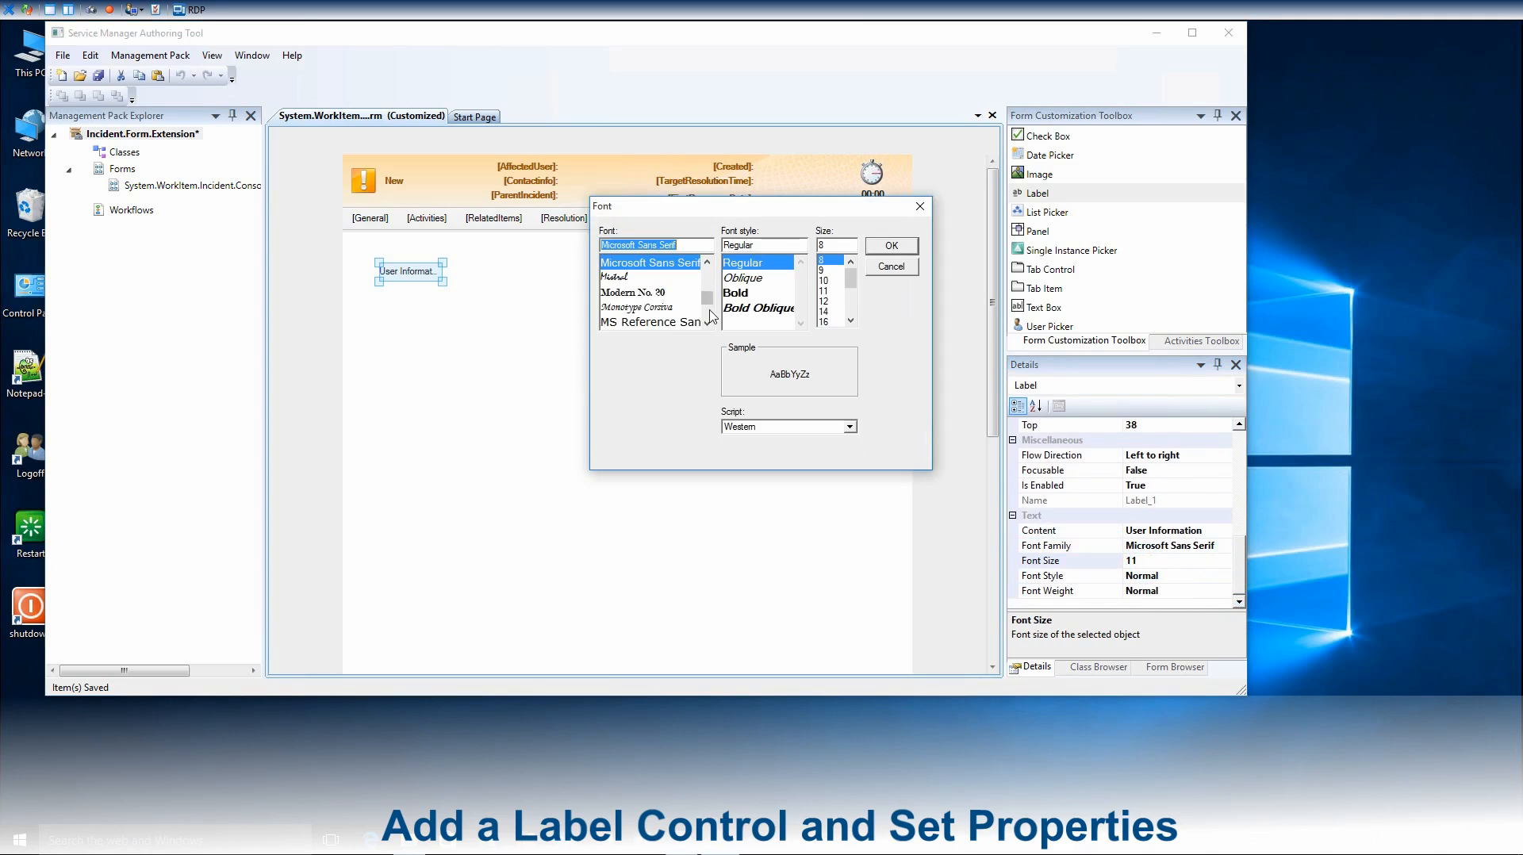
click(850, 319)
click(850, 320)
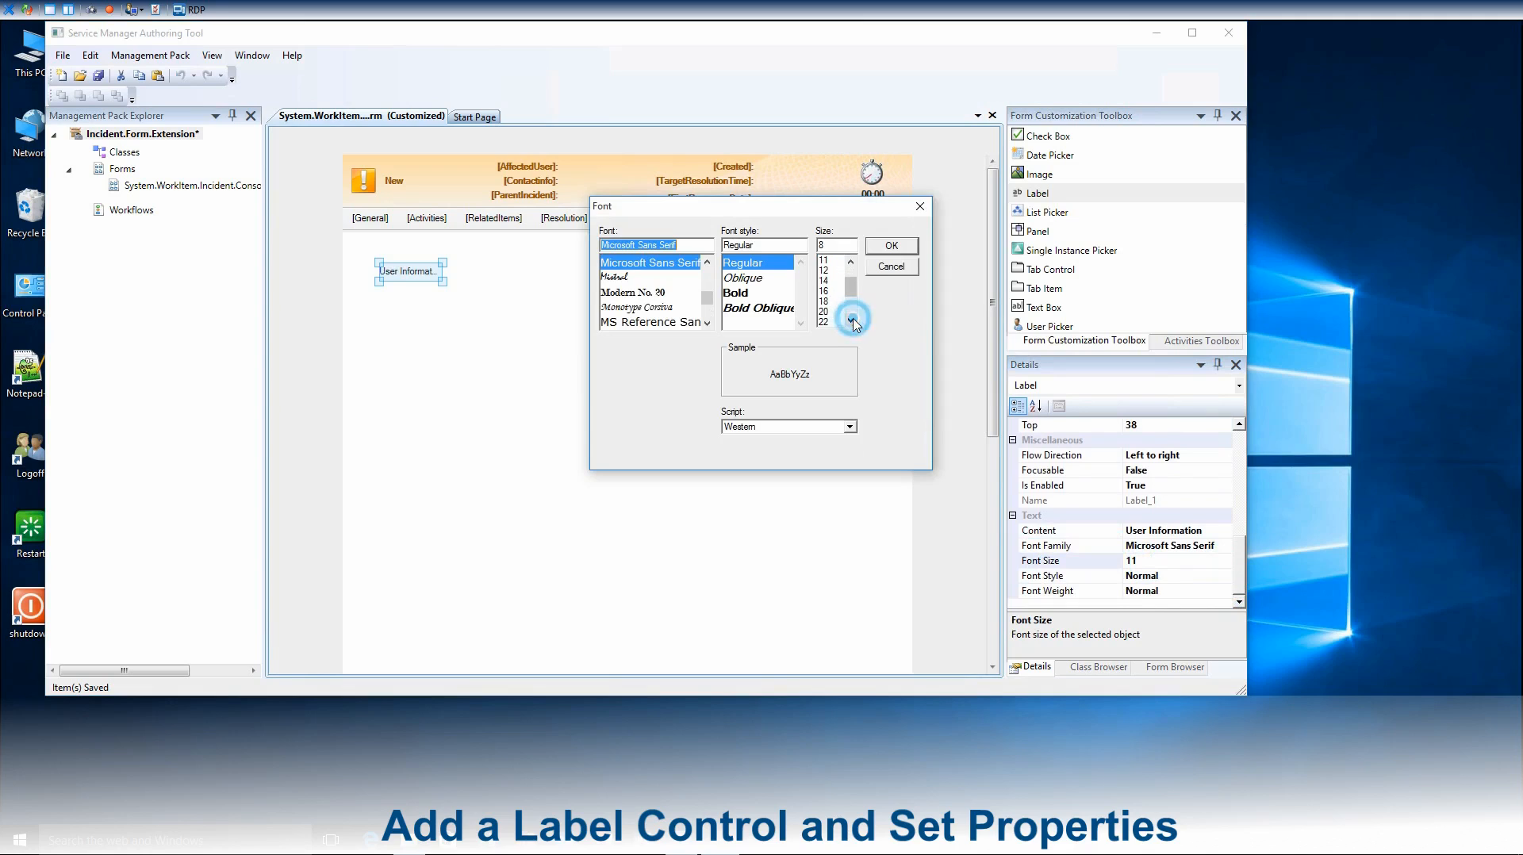
click(833, 322)
click(890, 245)
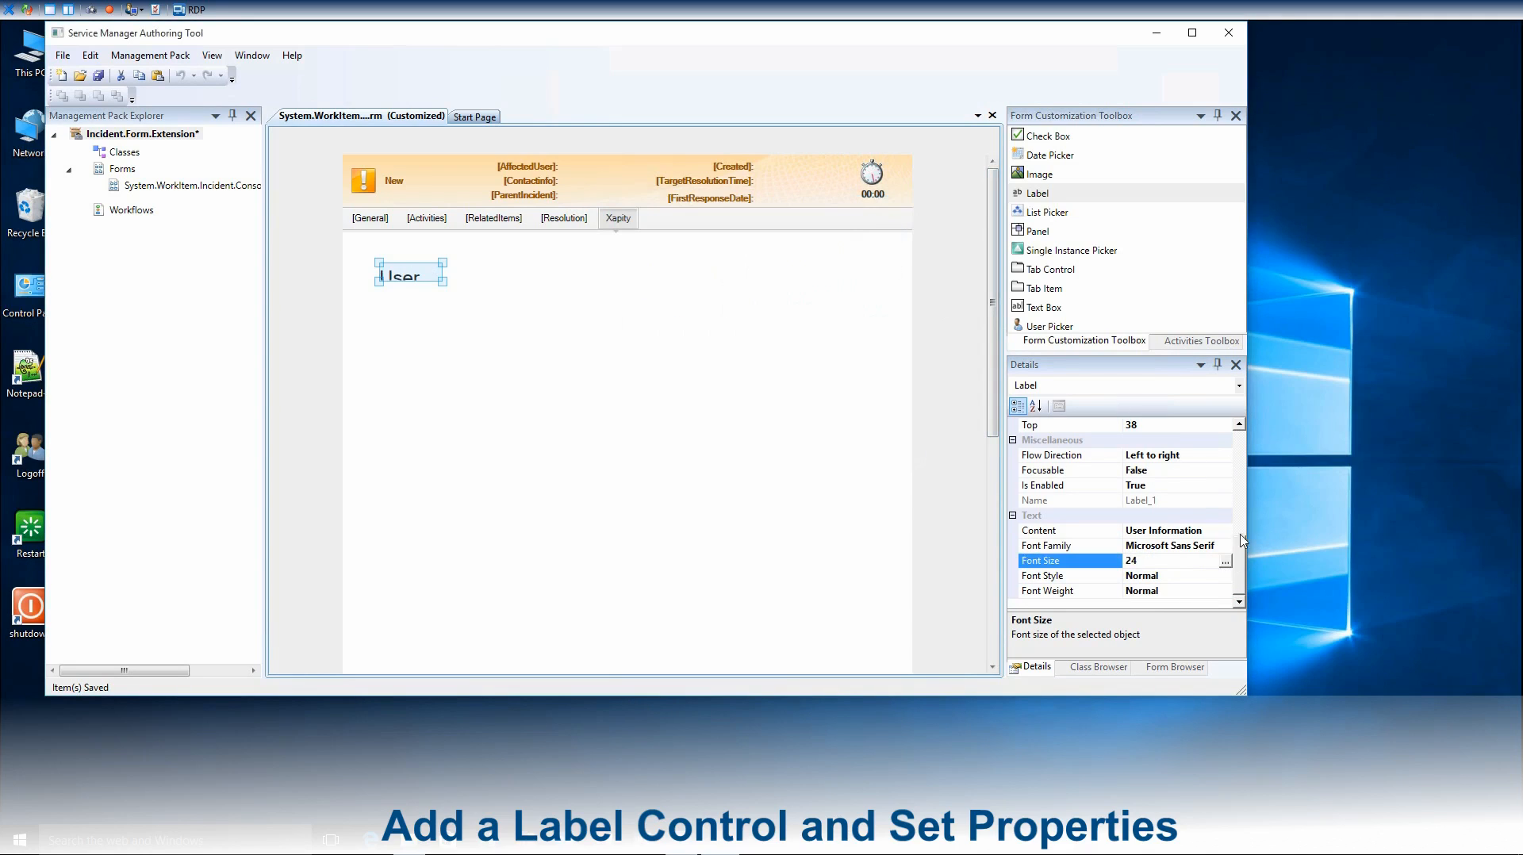
Set the User Information label's margins to Top 25 and Left 35
drag(1239, 556, 1238, 523)
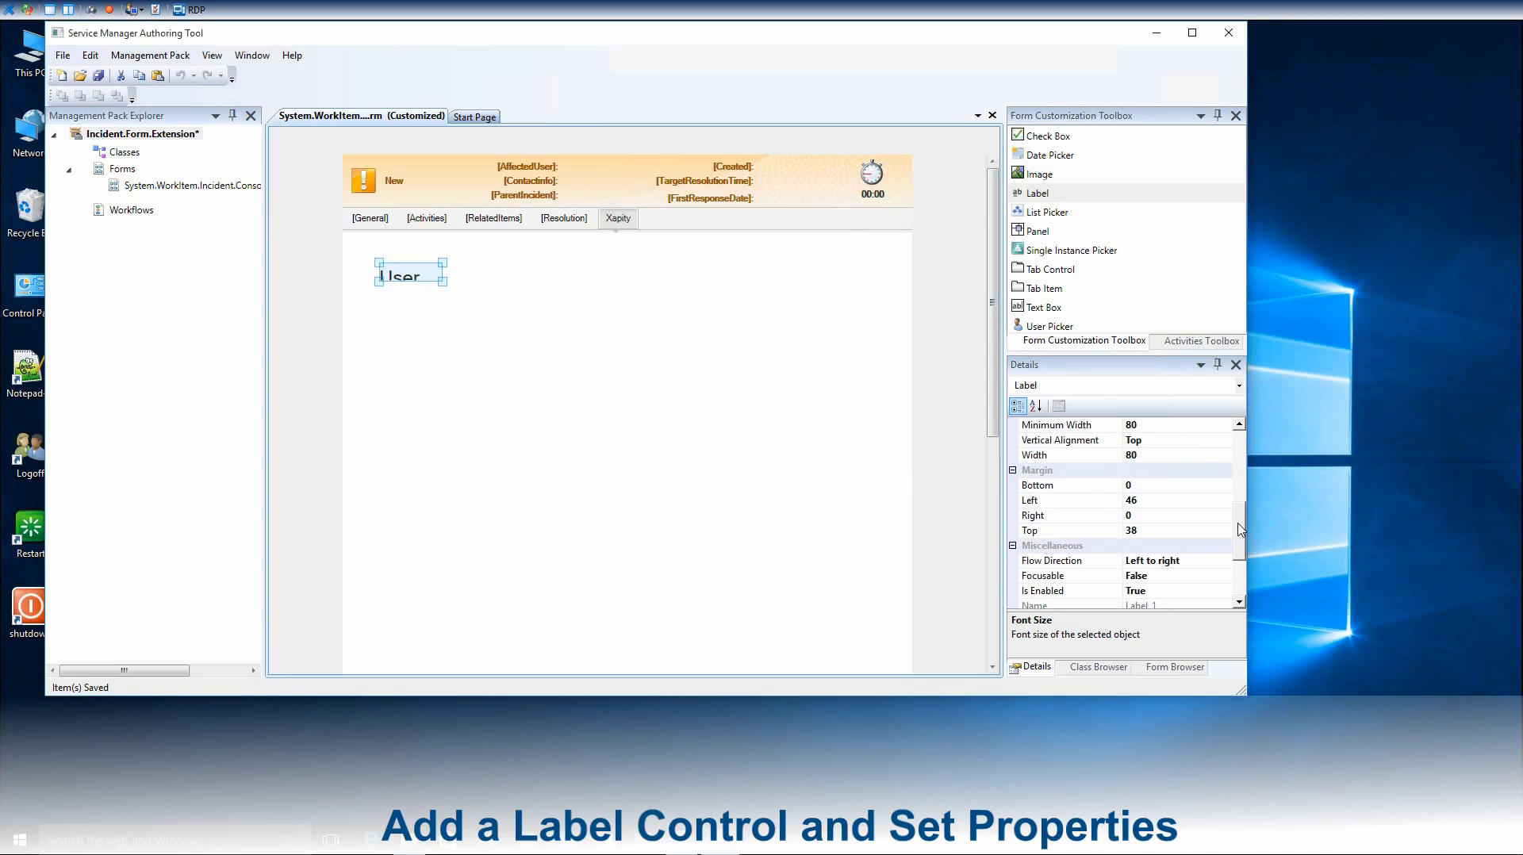
click(1154, 517)
click(1152, 529)
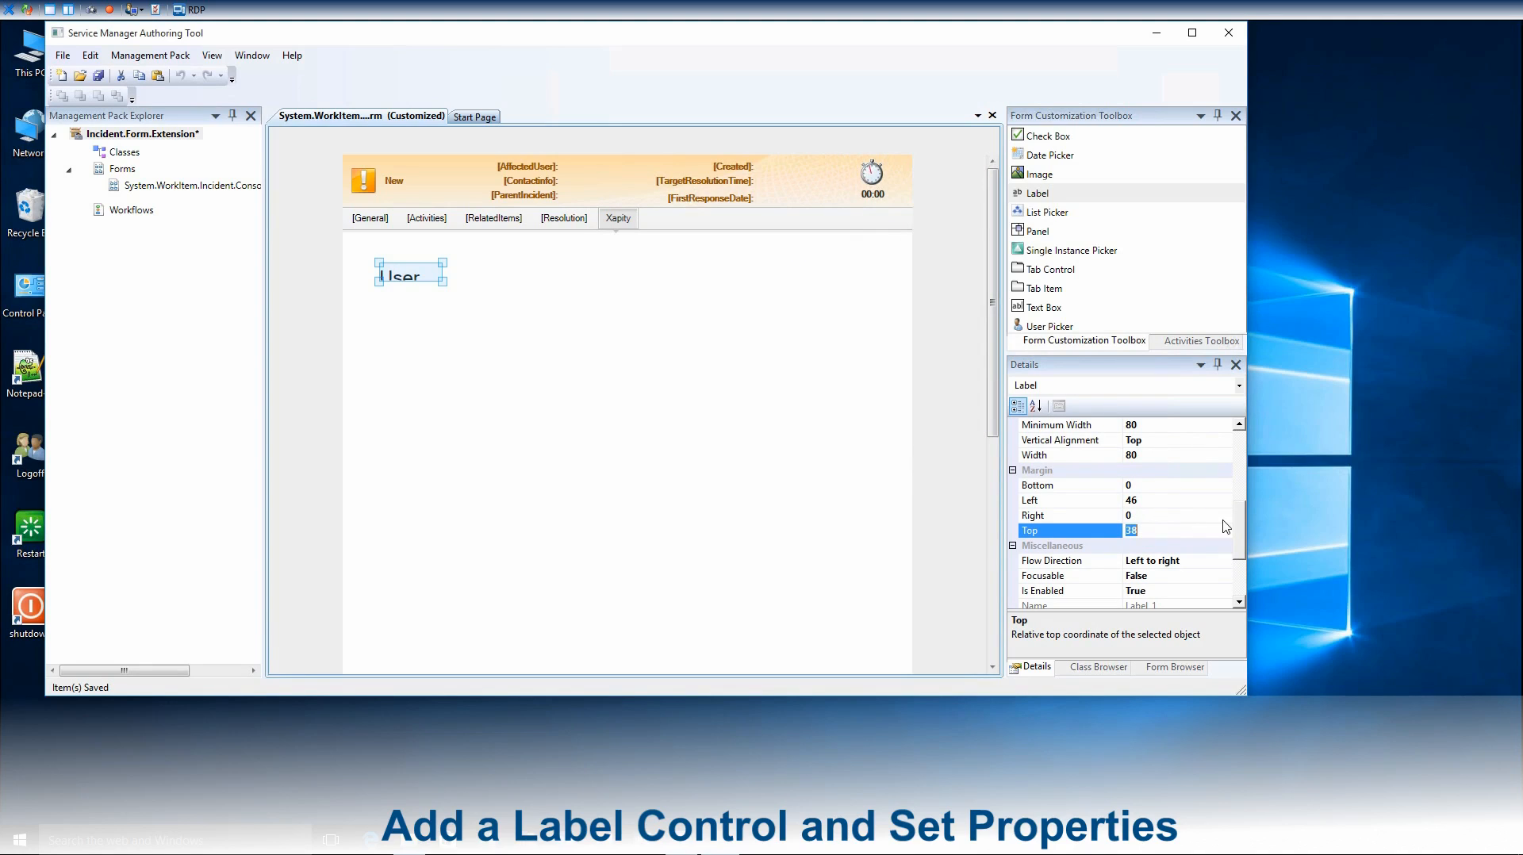
text(25)
click(1172, 500)
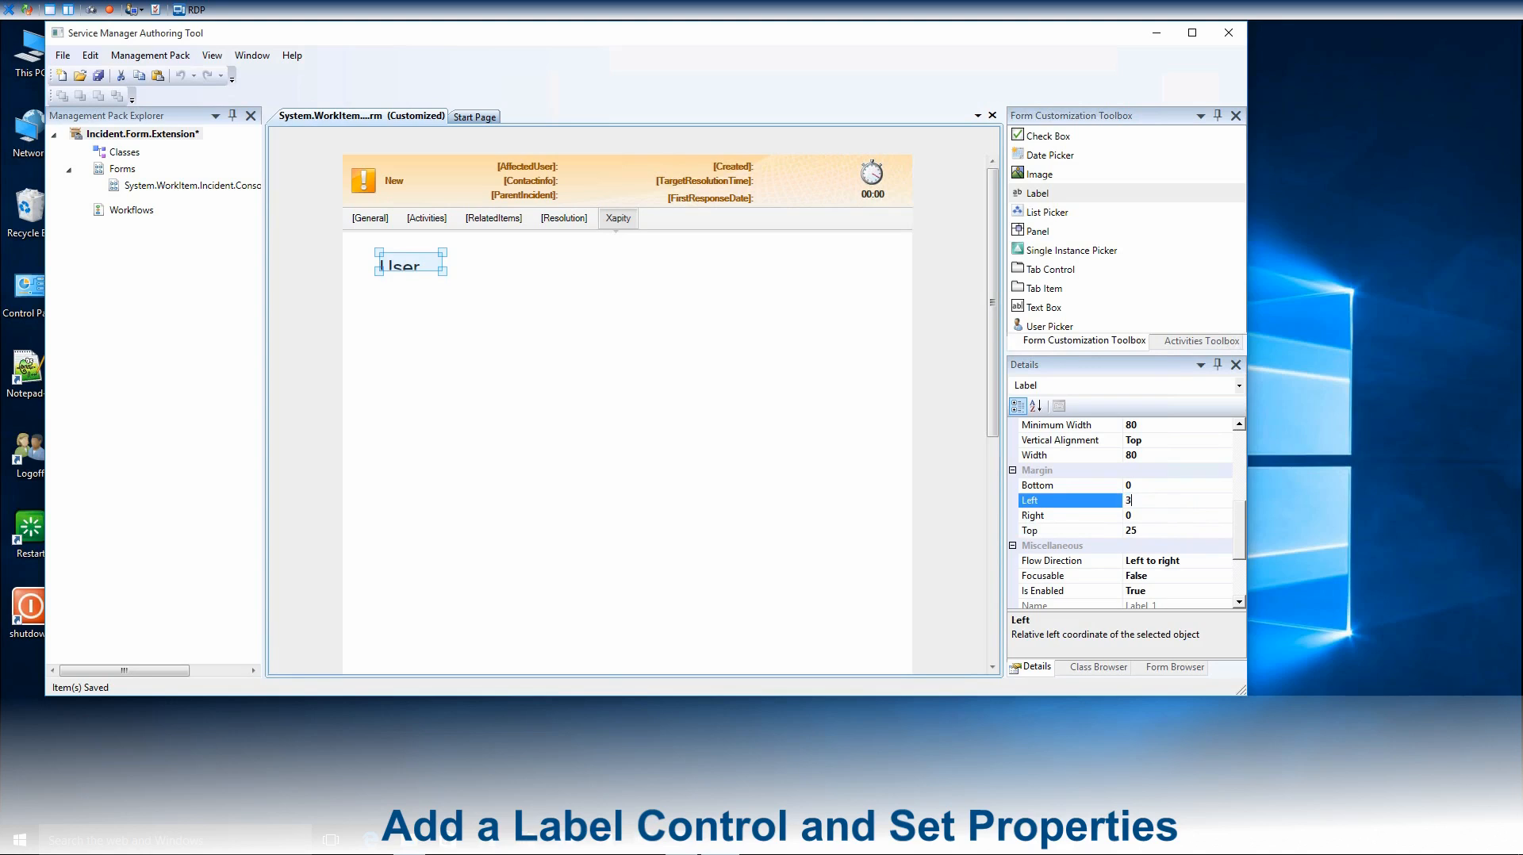
Set both the Width and the Height of the User Information label to Auto
click(1164, 455)
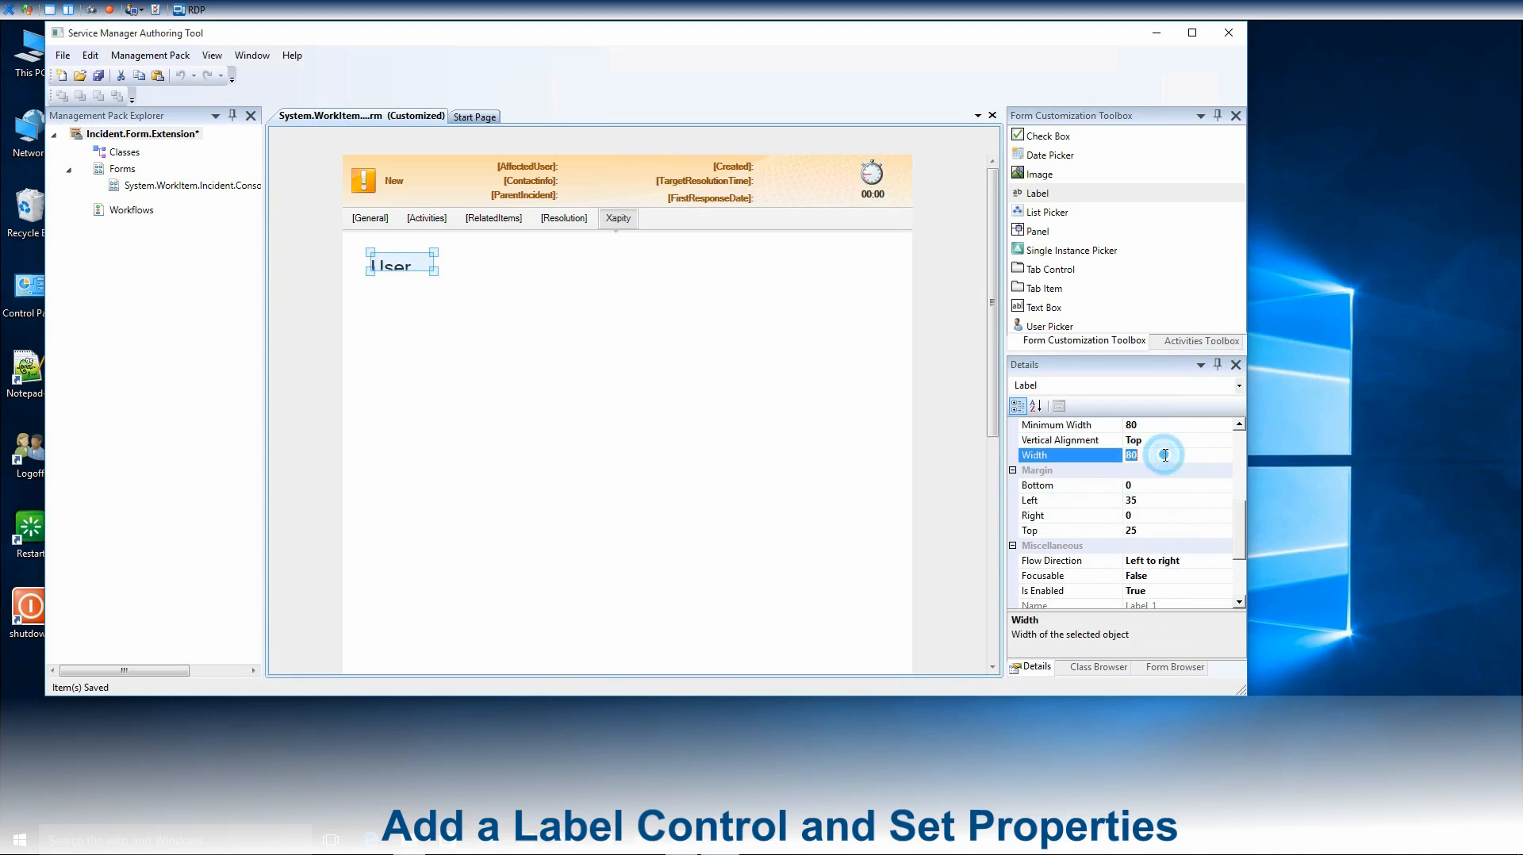
text(Auto)
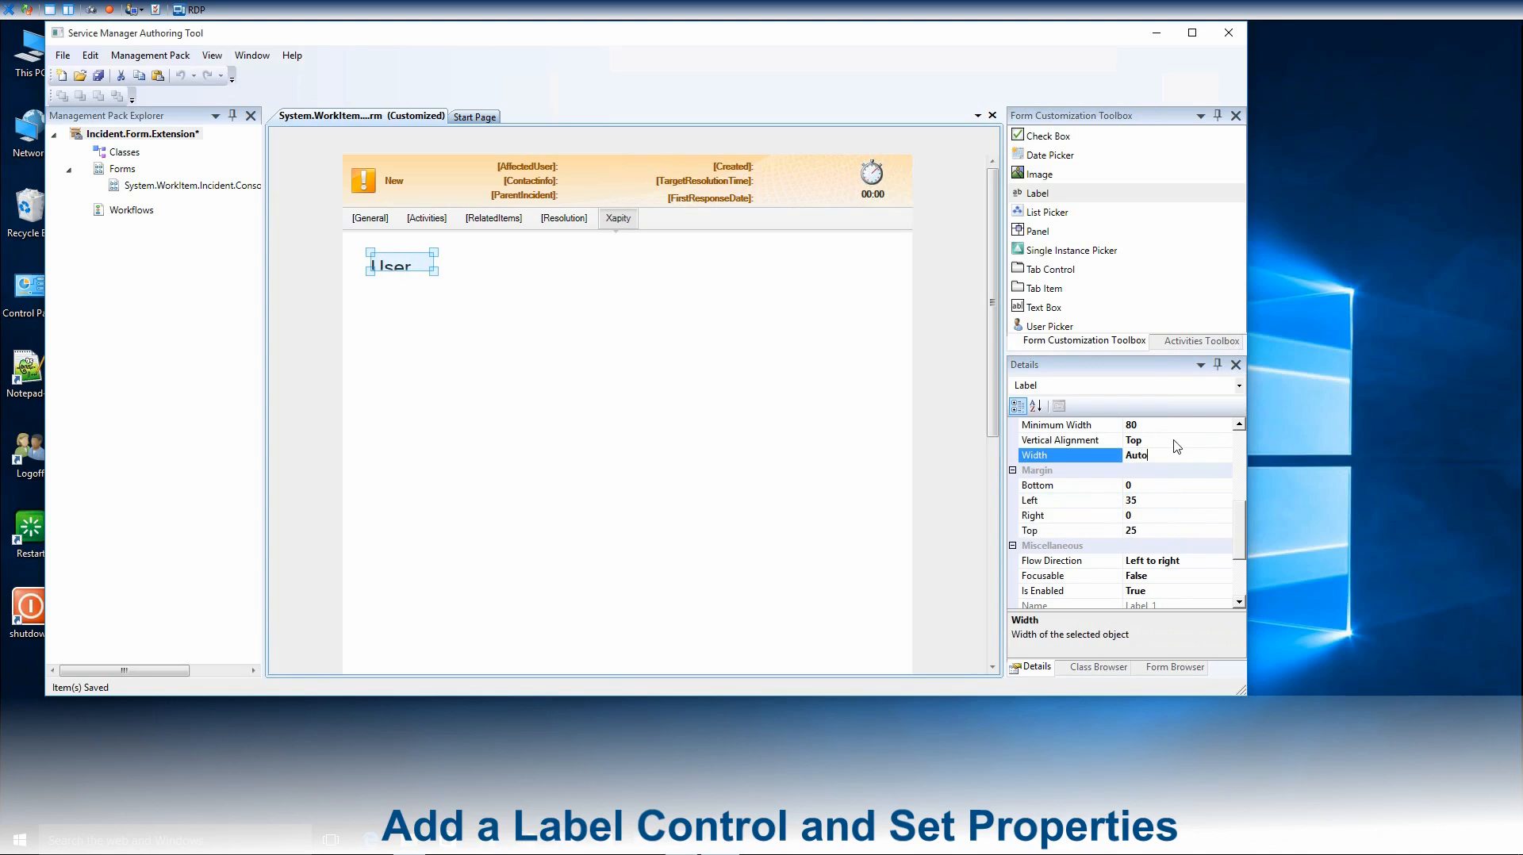
click(1239, 426)
click(1239, 426)
click(1239, 426)
click(1239, 426)
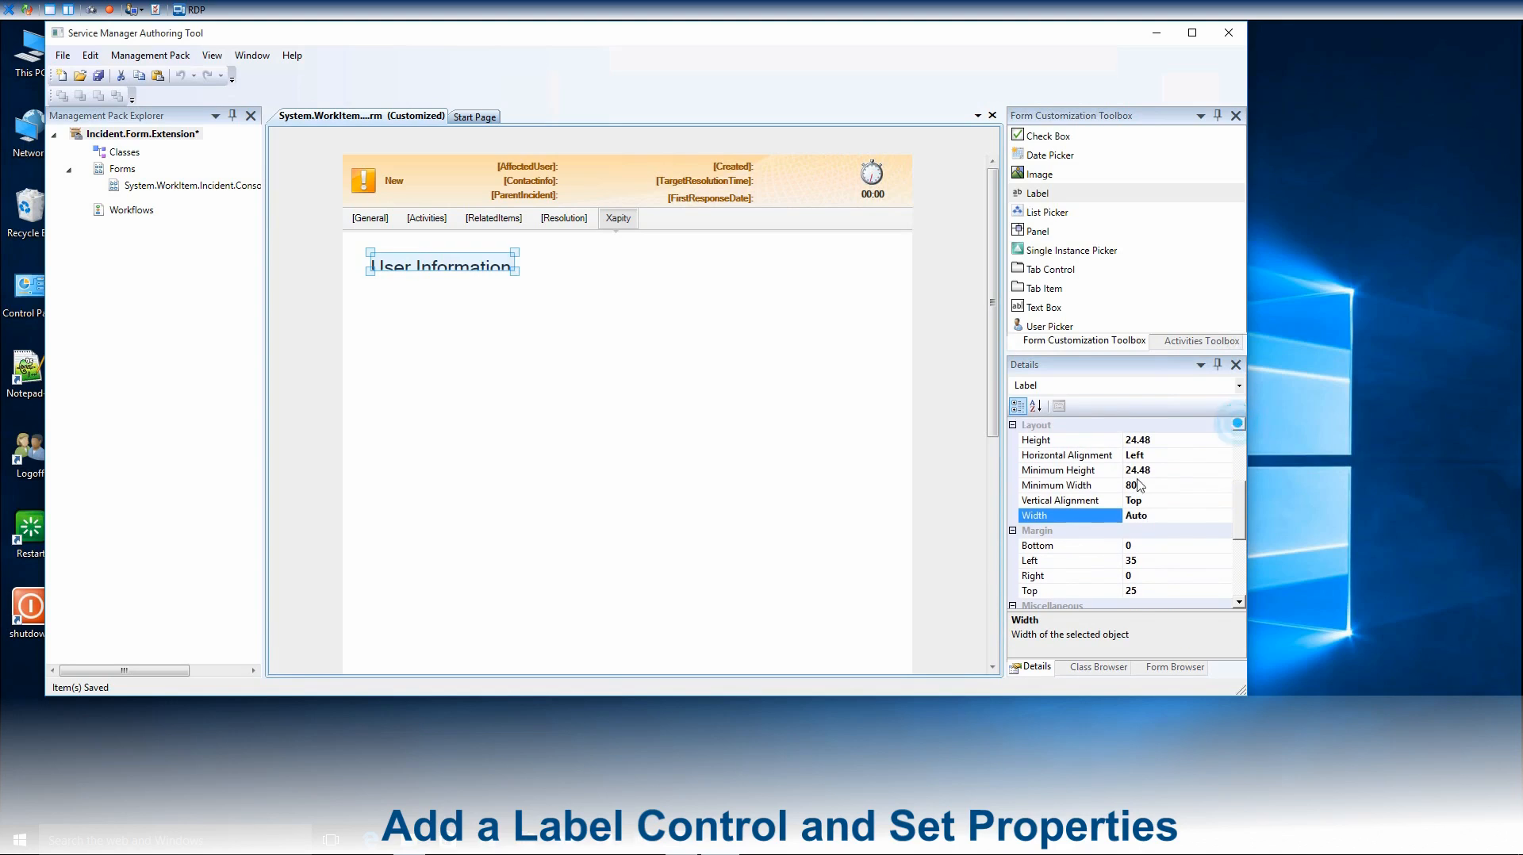
click(1158, 440)
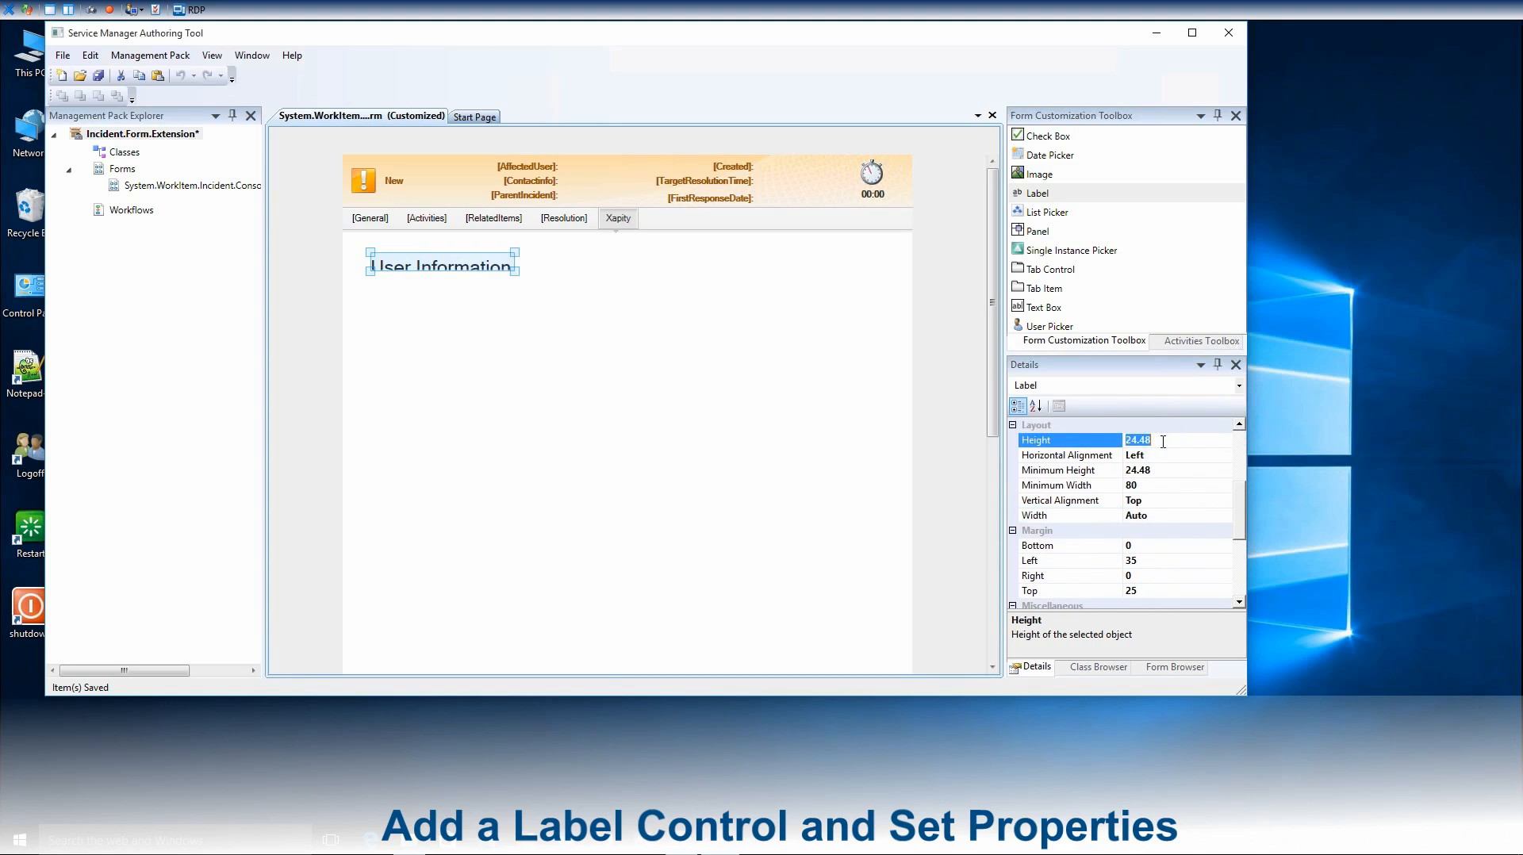
text(Auto)
Set the User Information label's Foreground Brush to Chocolate
click(1239, 426)
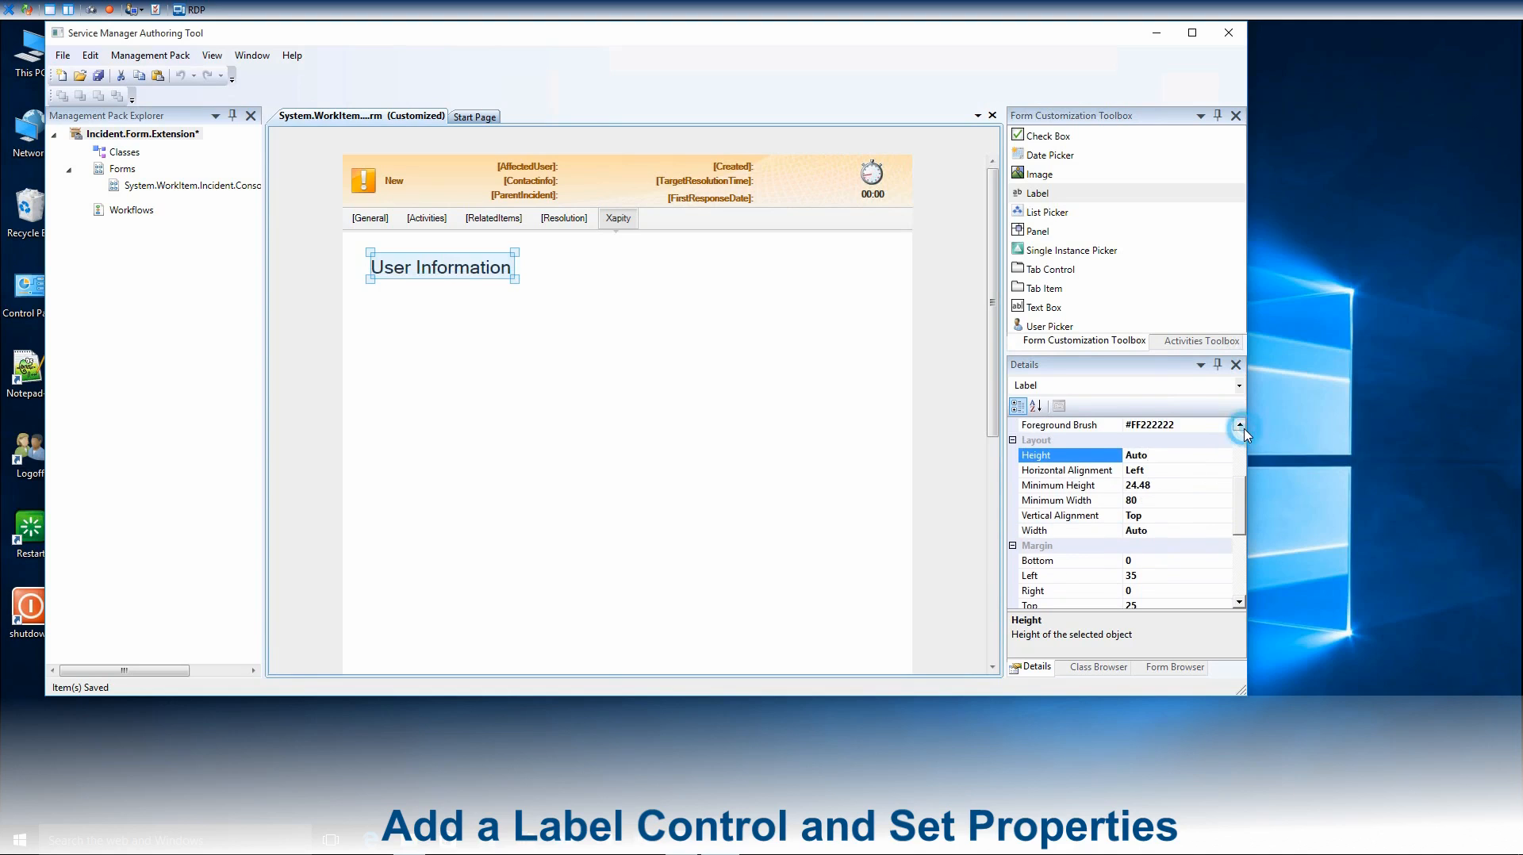
click(1239, 426)
click(1239, 426)
click(1239, 426)
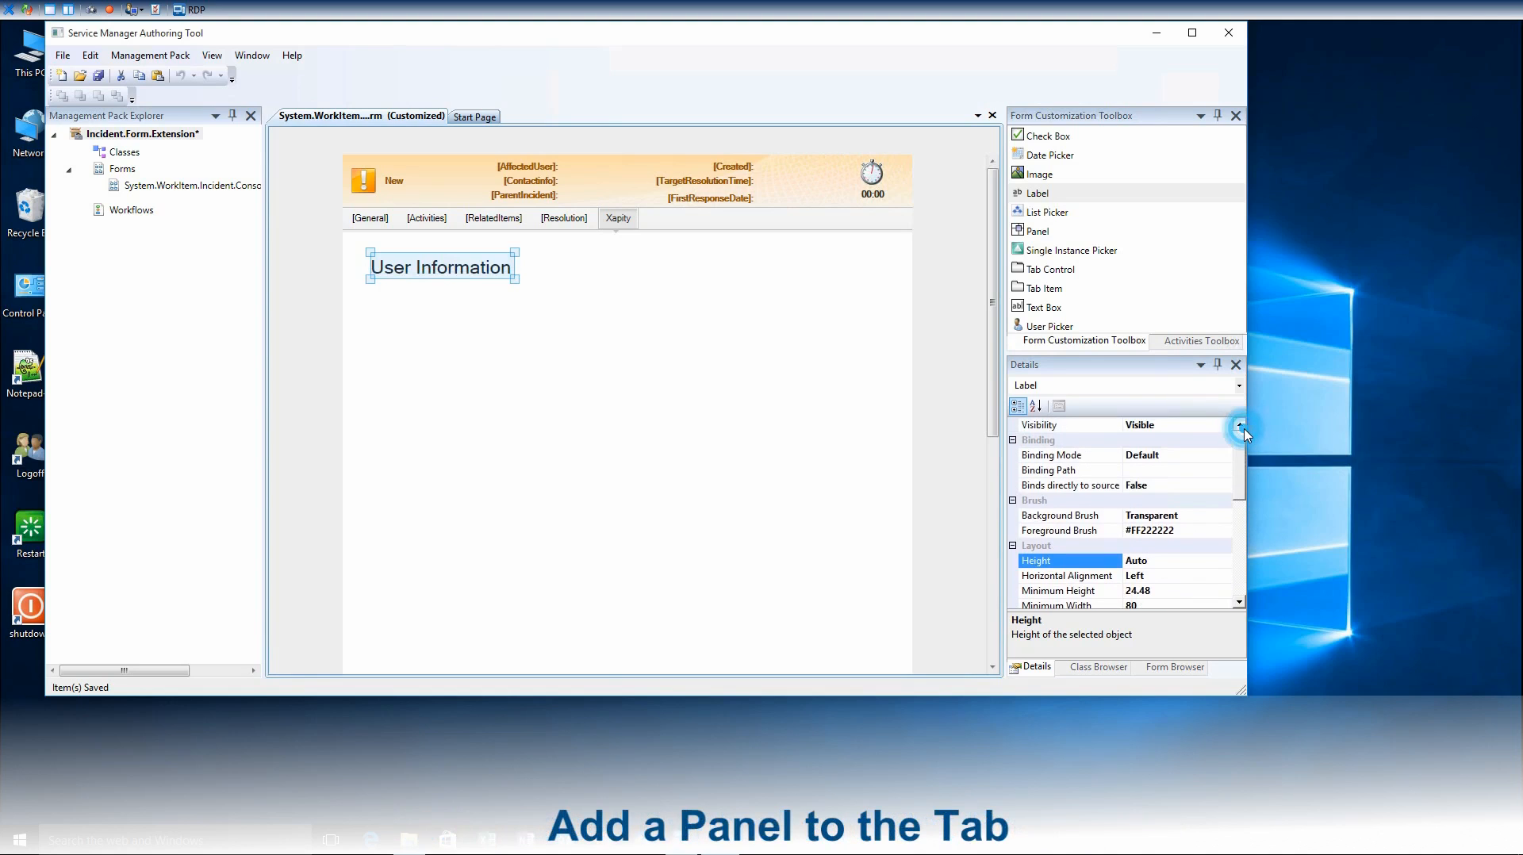
click(1199, 530)
click(1226, 530)
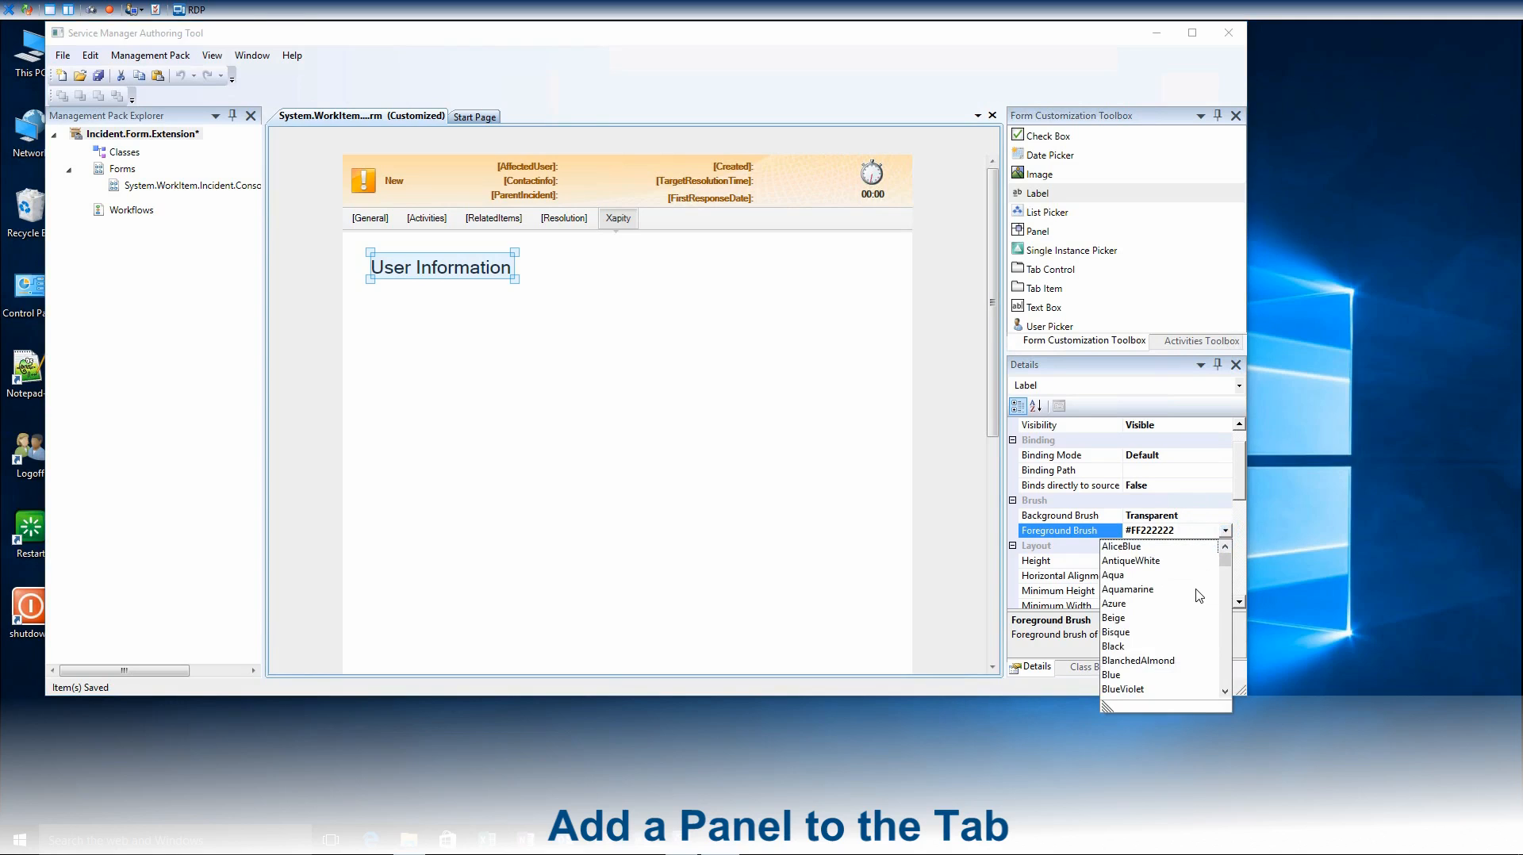
scroll(1199, 596, down, 3)
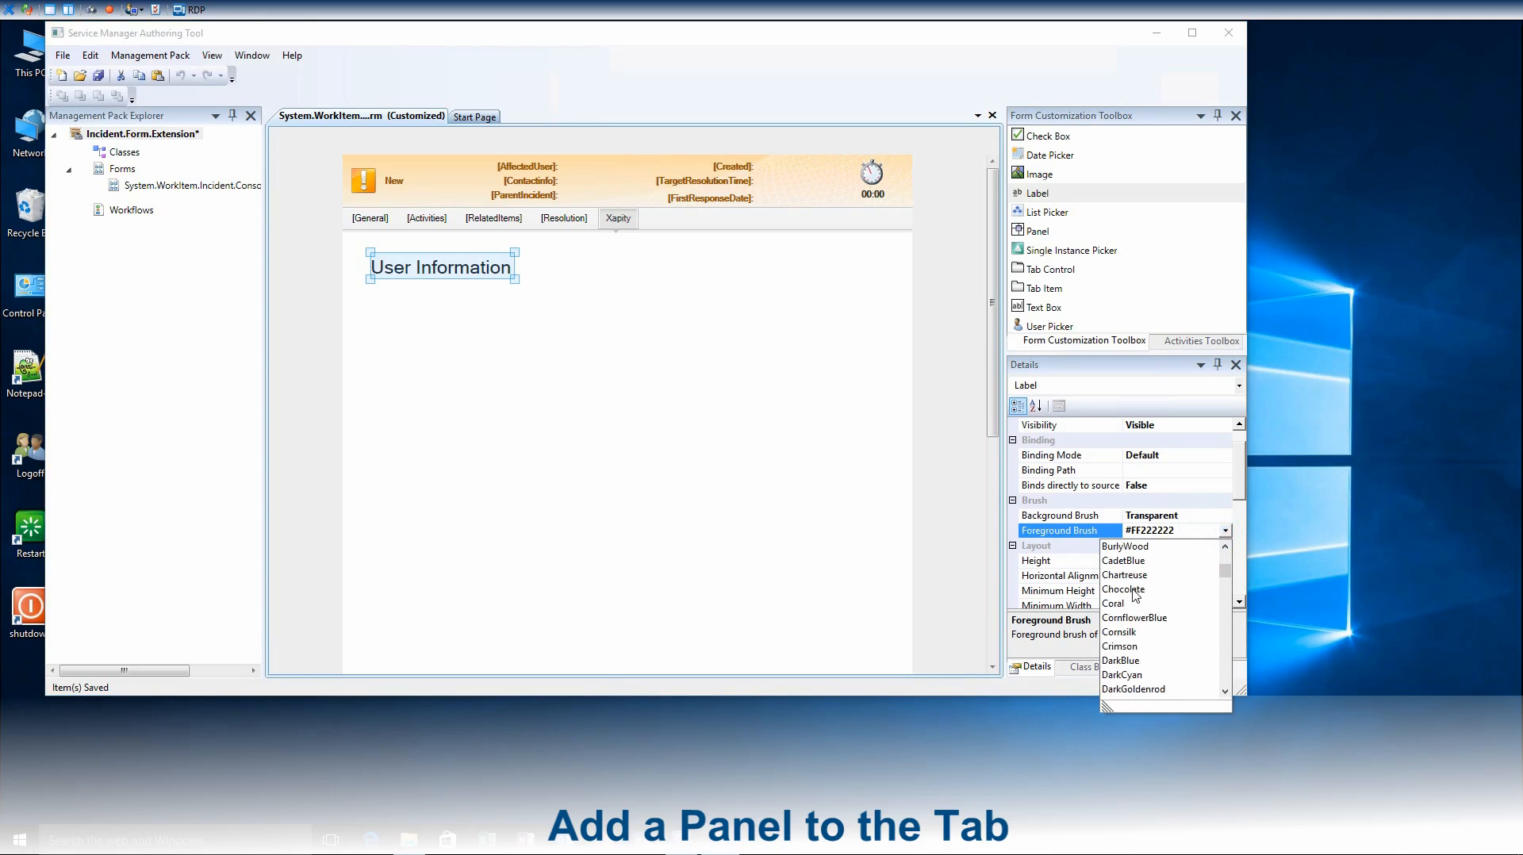
click(1136, 591)
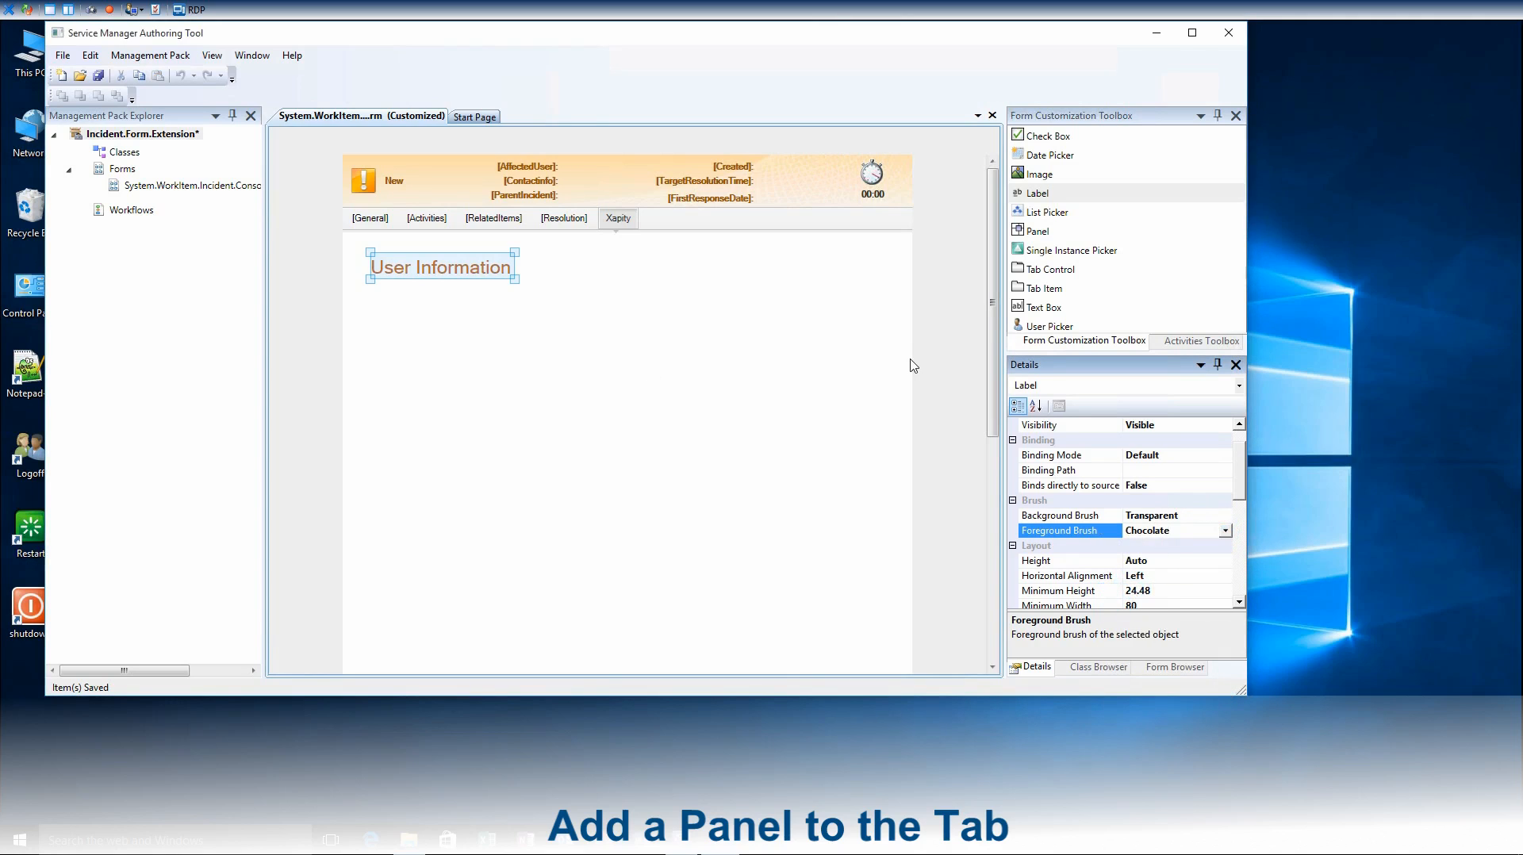
Place a Panel below the User Information label, about 39 from the left and 83 from the top, with Height and Width 250
drag(1044, 231, 373, 299)
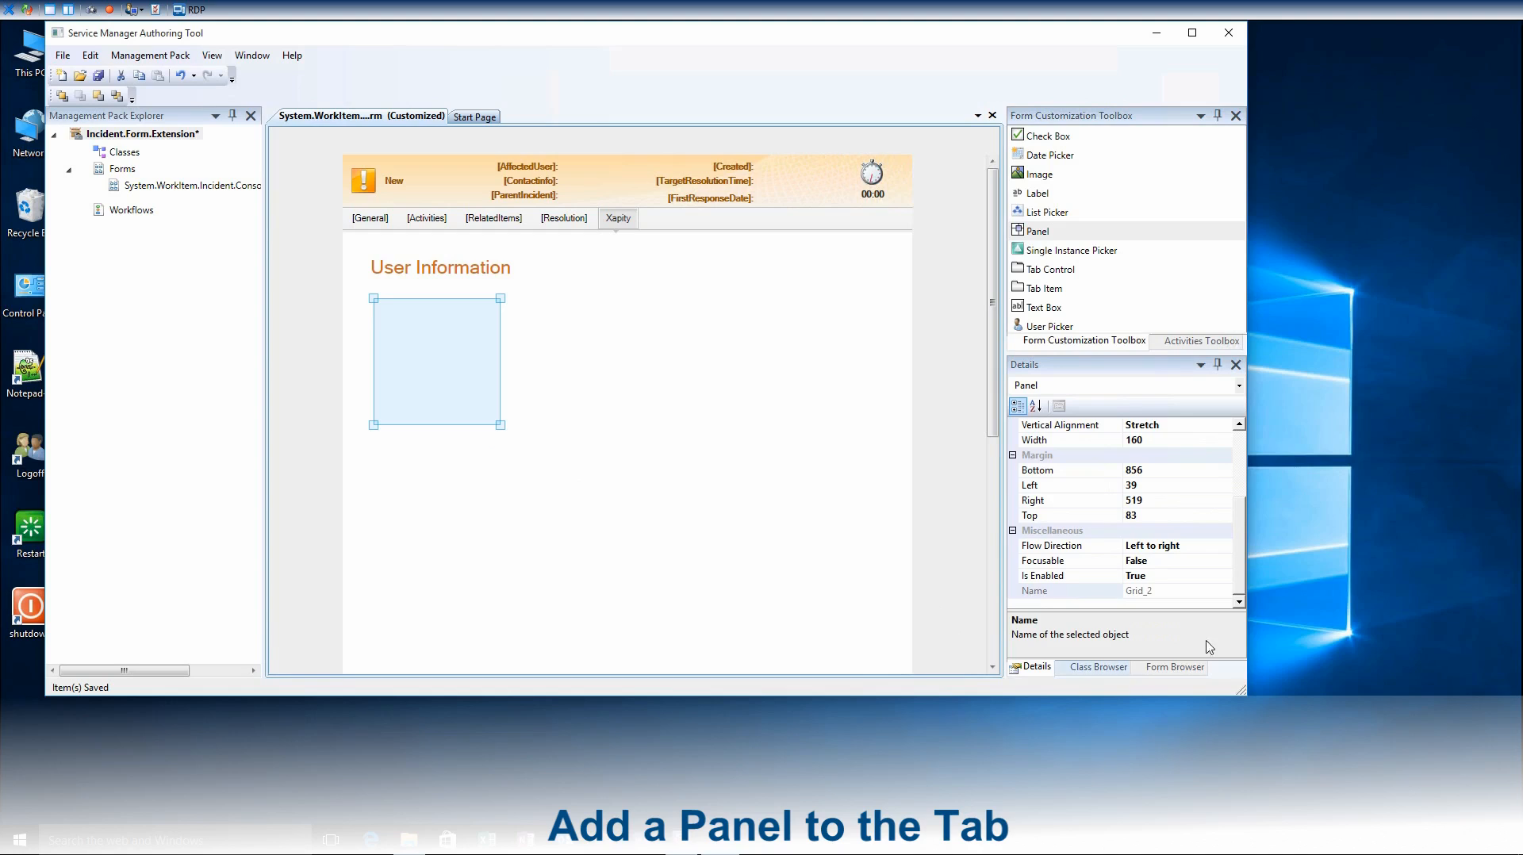
scroll(1243, 436, up, 2)
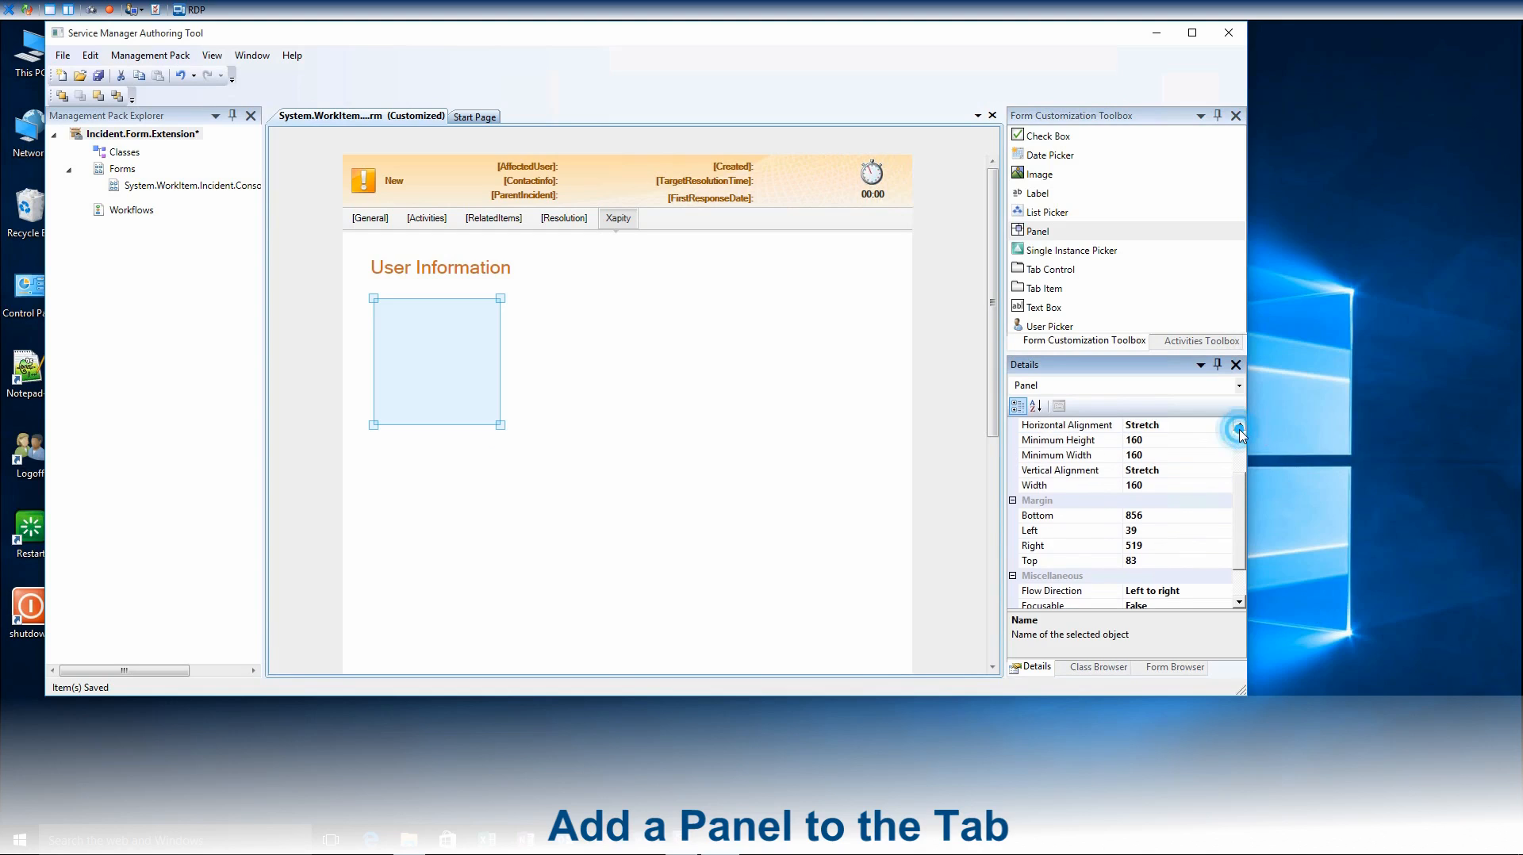
click(1179, 450)
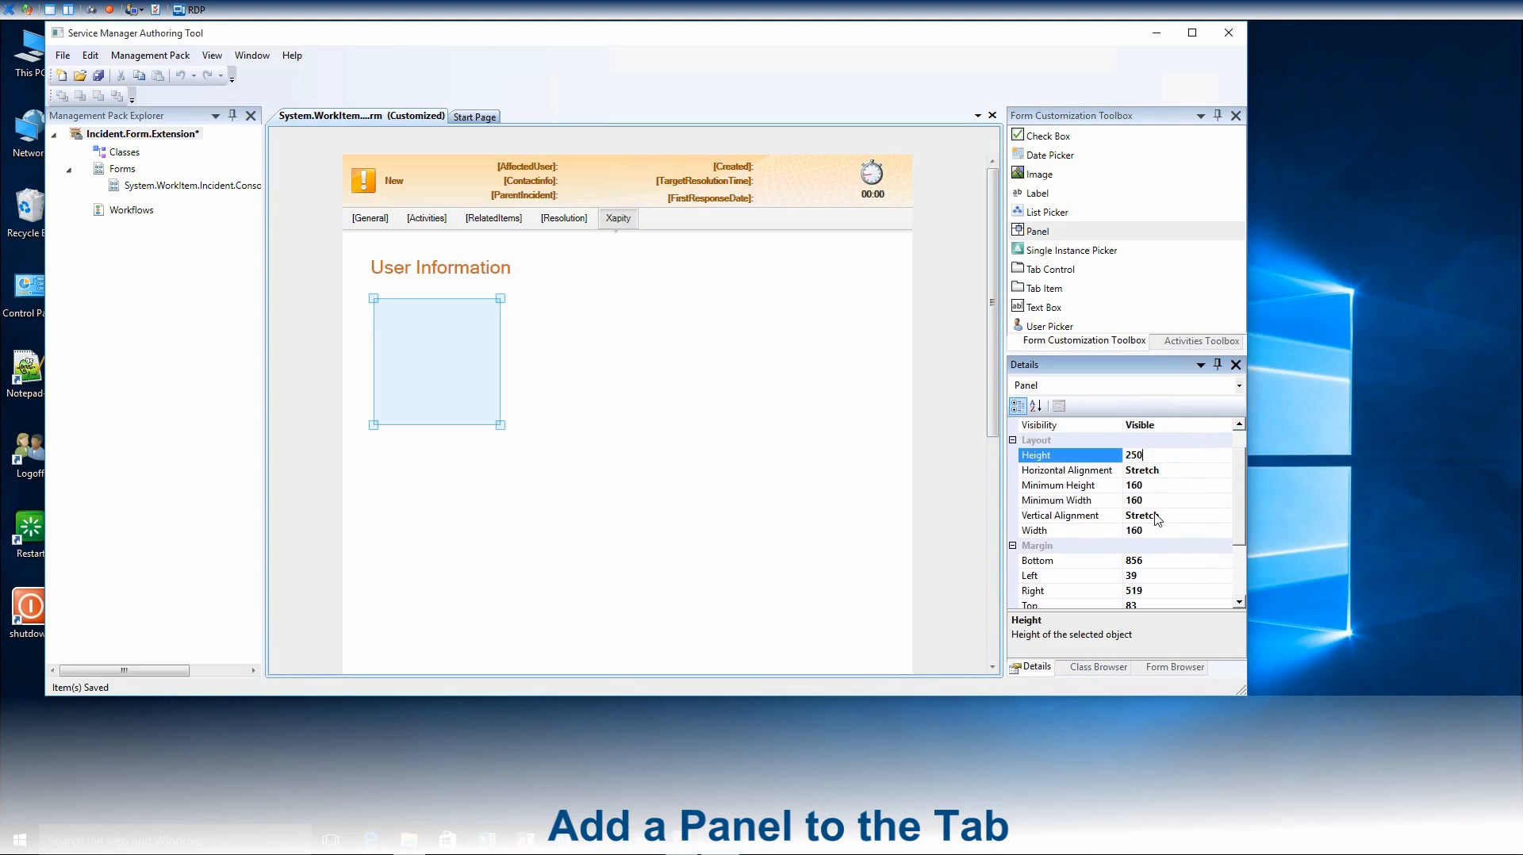
text(250)
click(1156, 532)
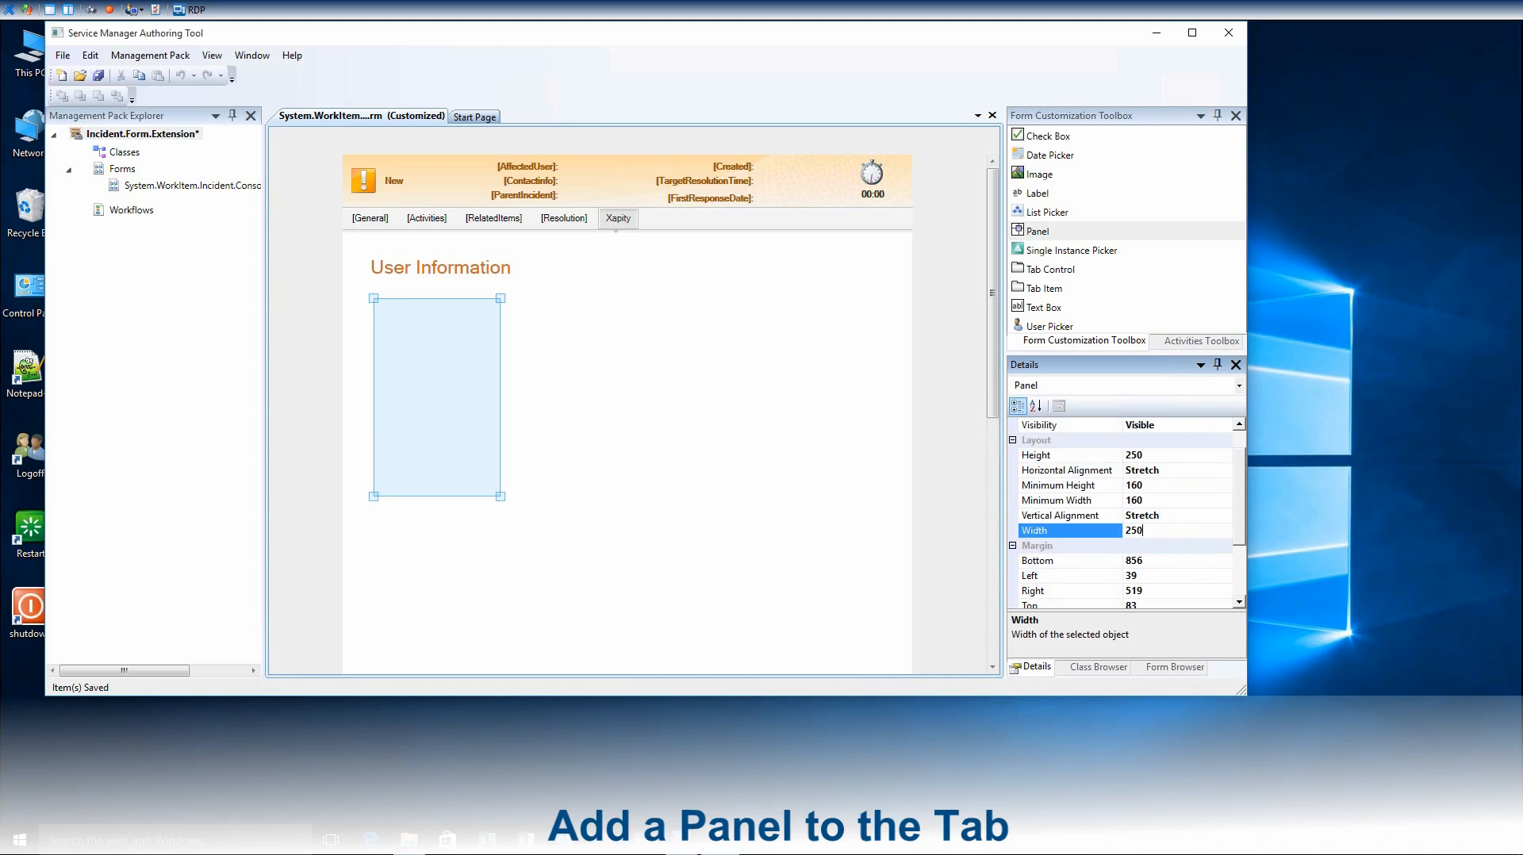
click(1173, 485)
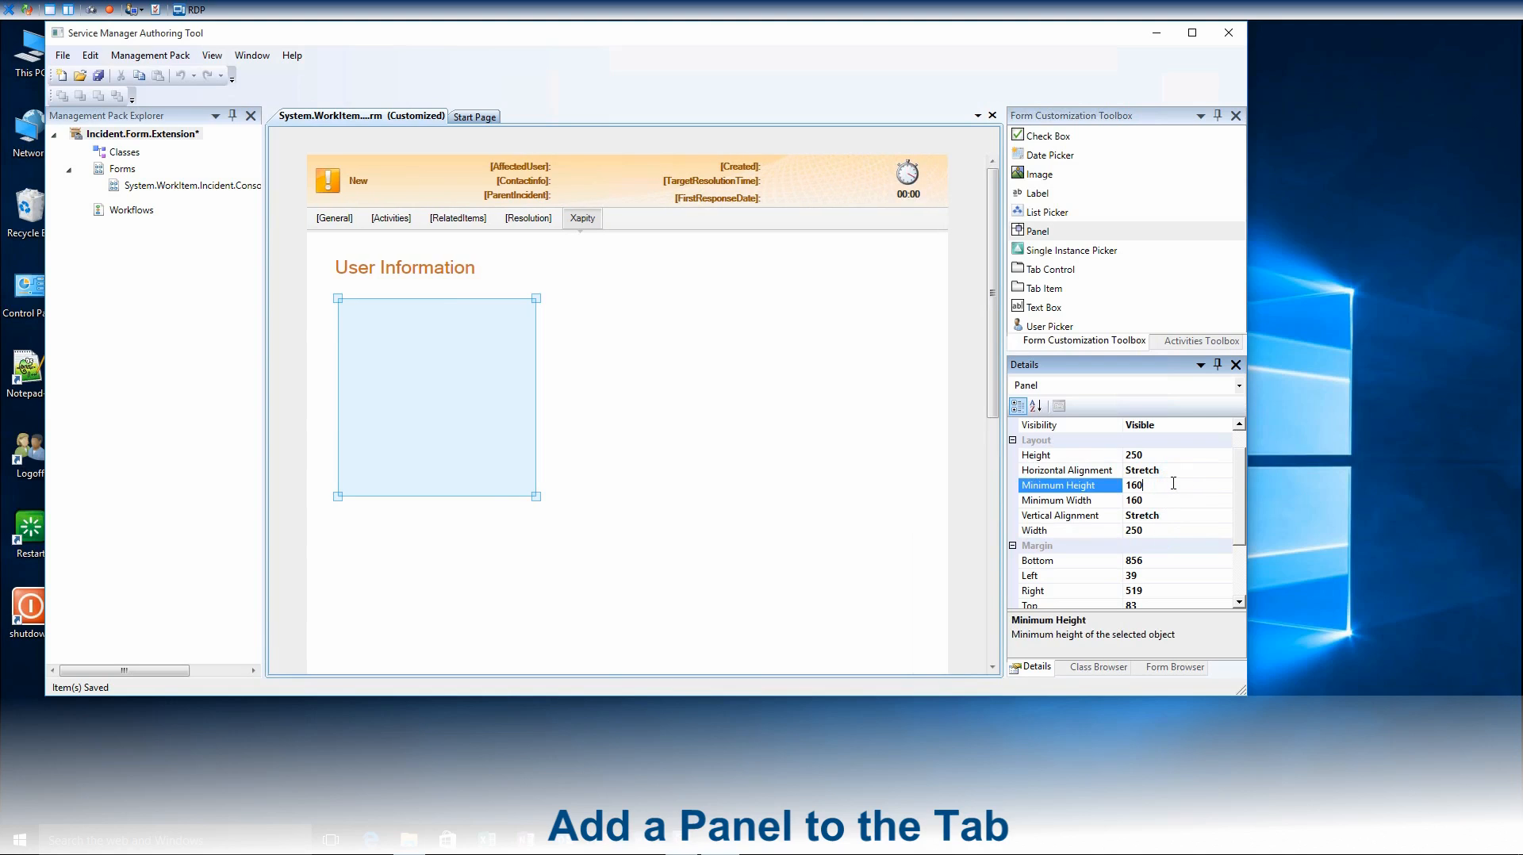
Set the panel's Vertical Alignment to Top and its Horizontal Alignment to Left
drag(1236, 520, 1239, 556)
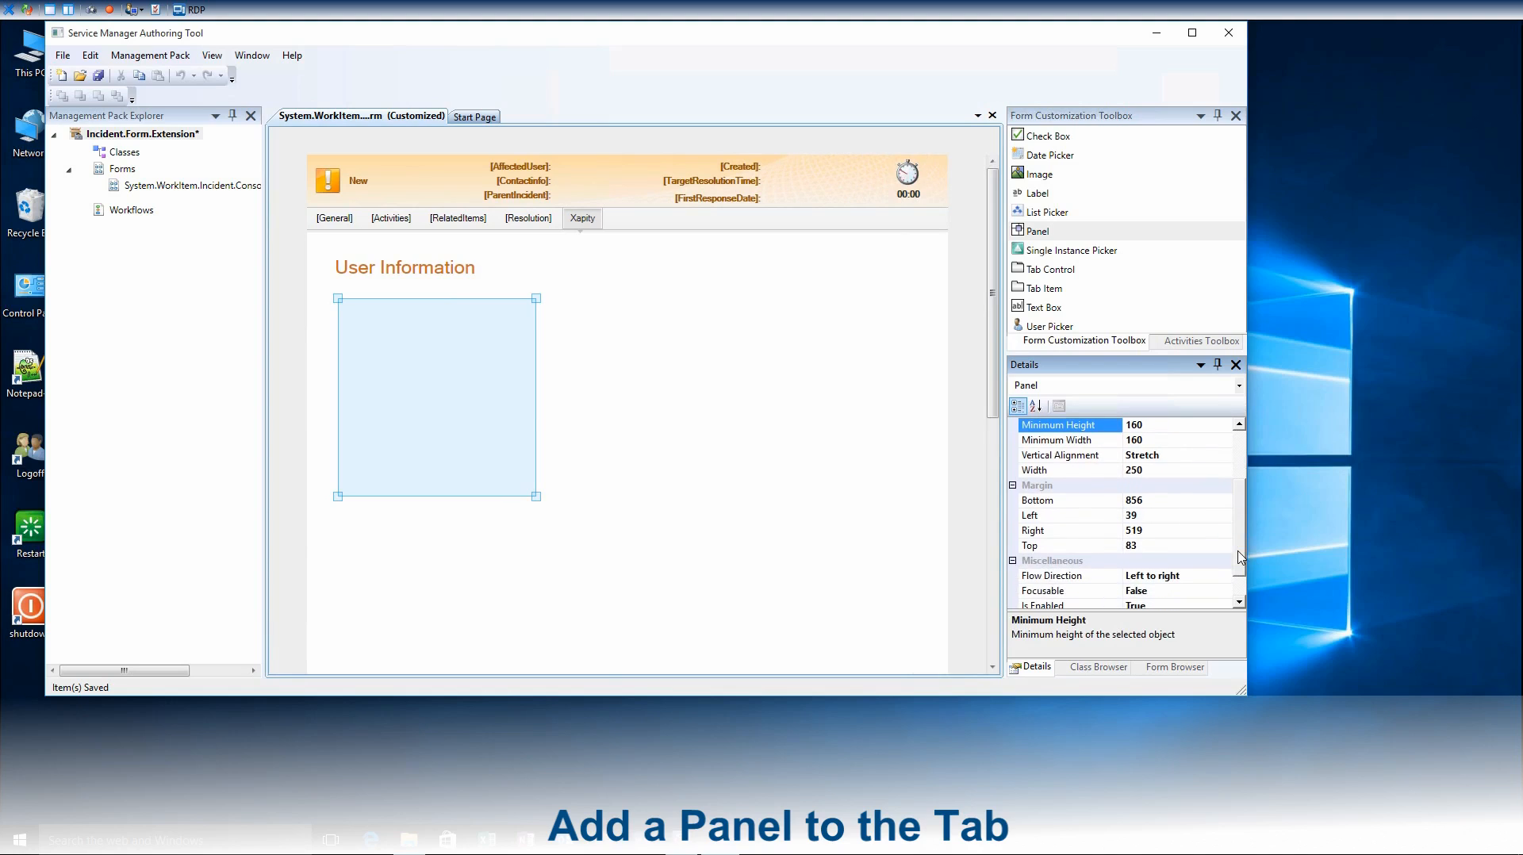
click(1160, 500)
click(1183, 457)
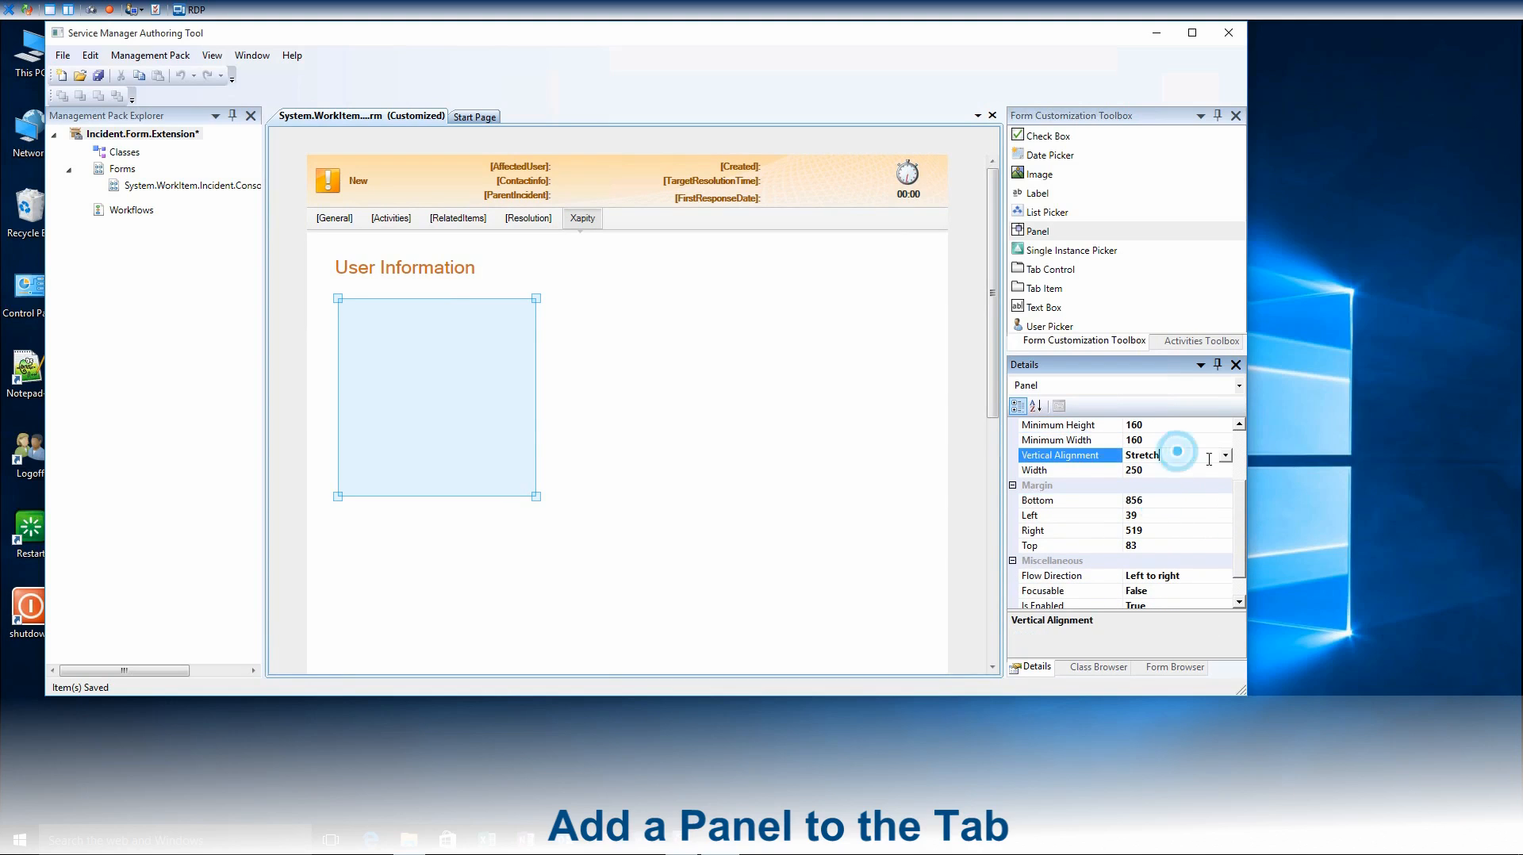
click(1226, 455)
click(1134, 515)
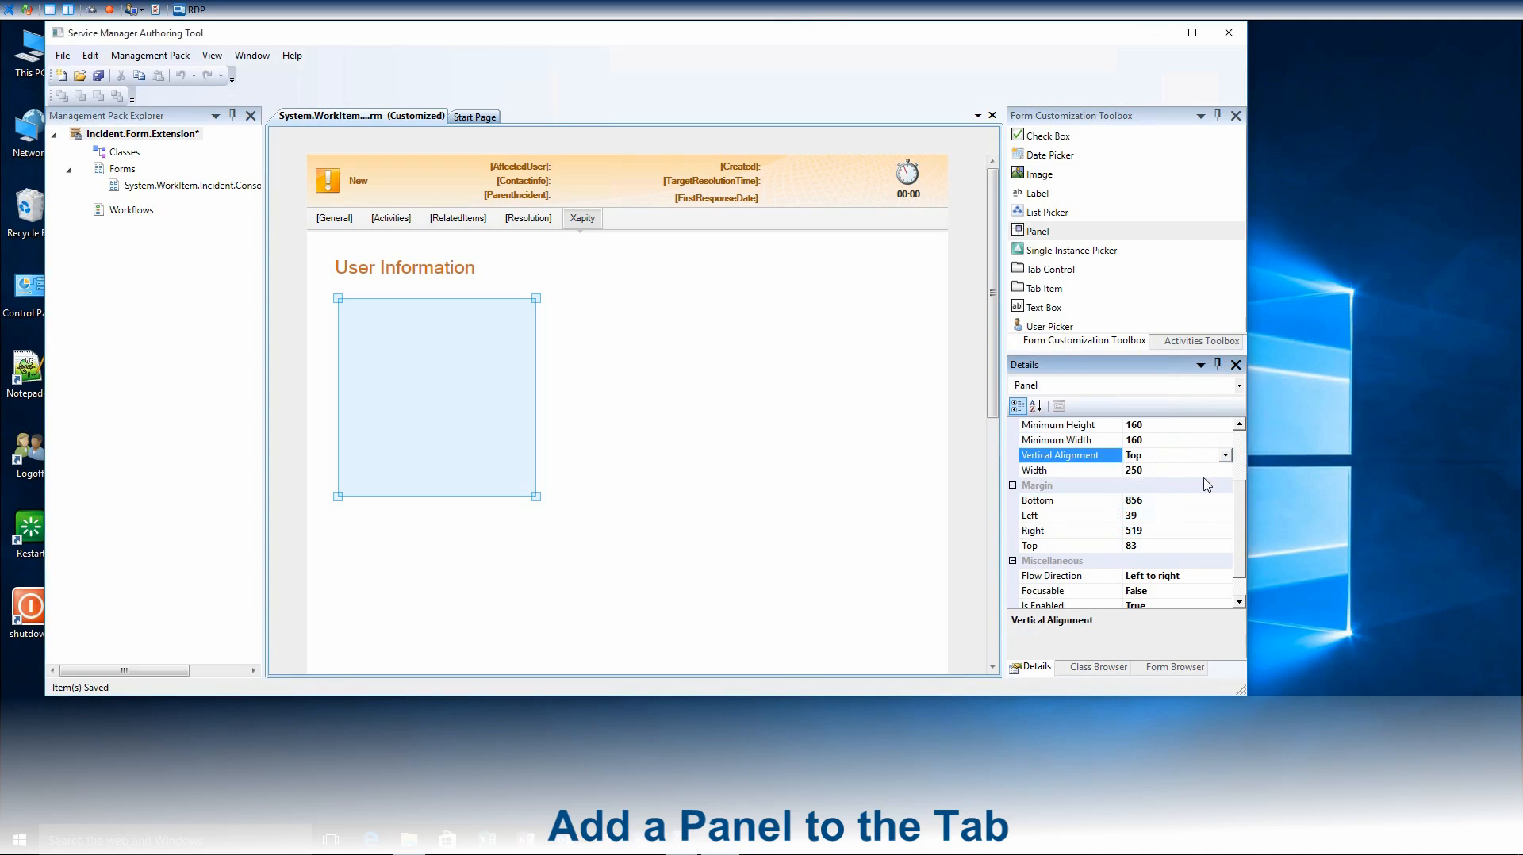
click(1239, 424)
click(1239, 425)
click(1239, 424)
click(1189, 455)
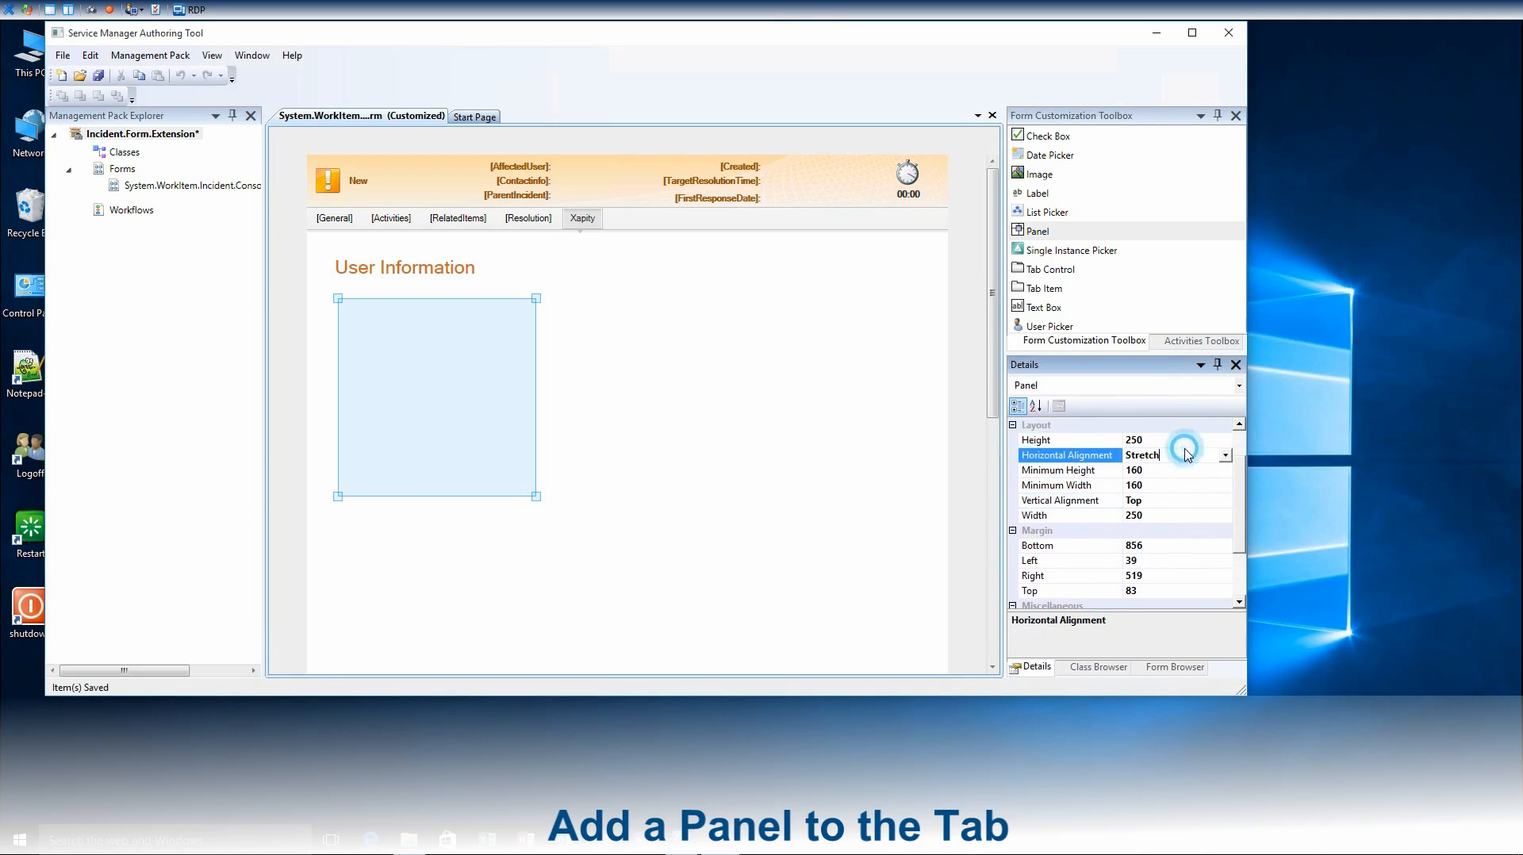
click(1225, 457)
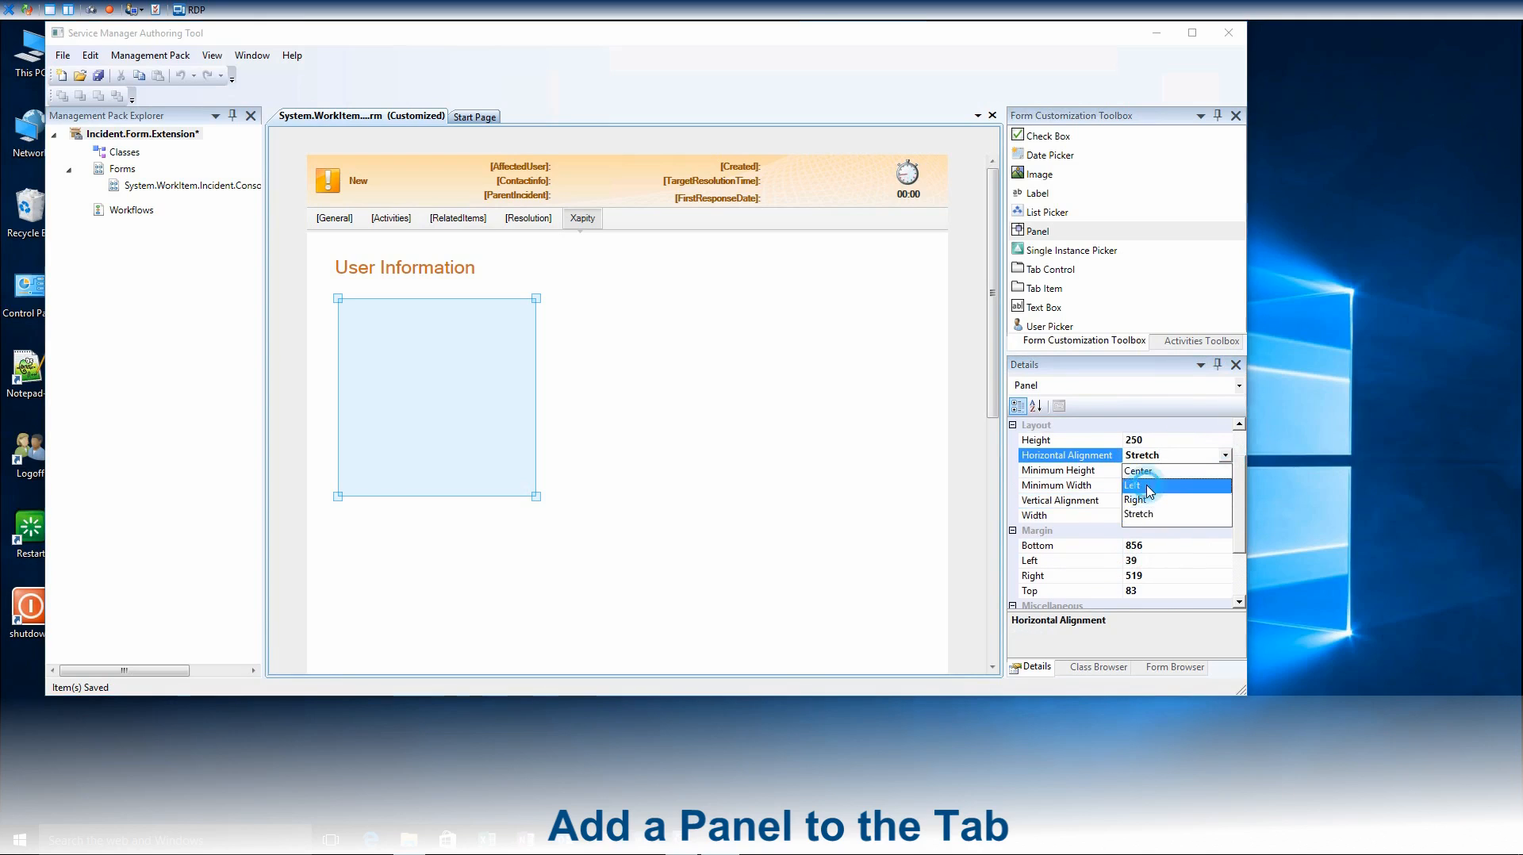
click(1154, 485)
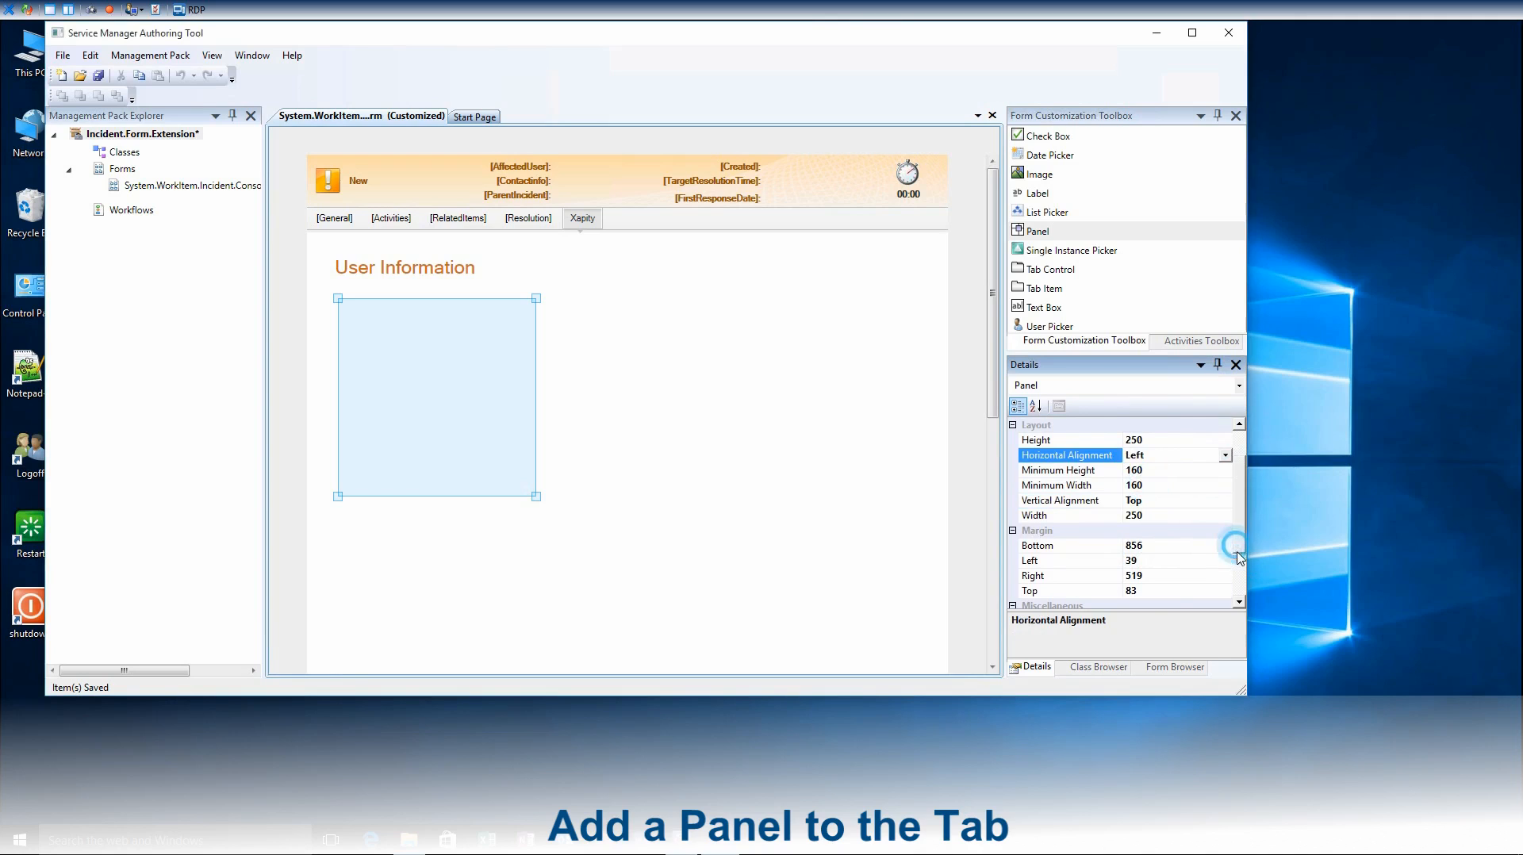
Set the panel's margins to Bottom 0, Left 25, Right 0 and Top 70
scroll(1237, 556, down, 1)
click(1145, 498)
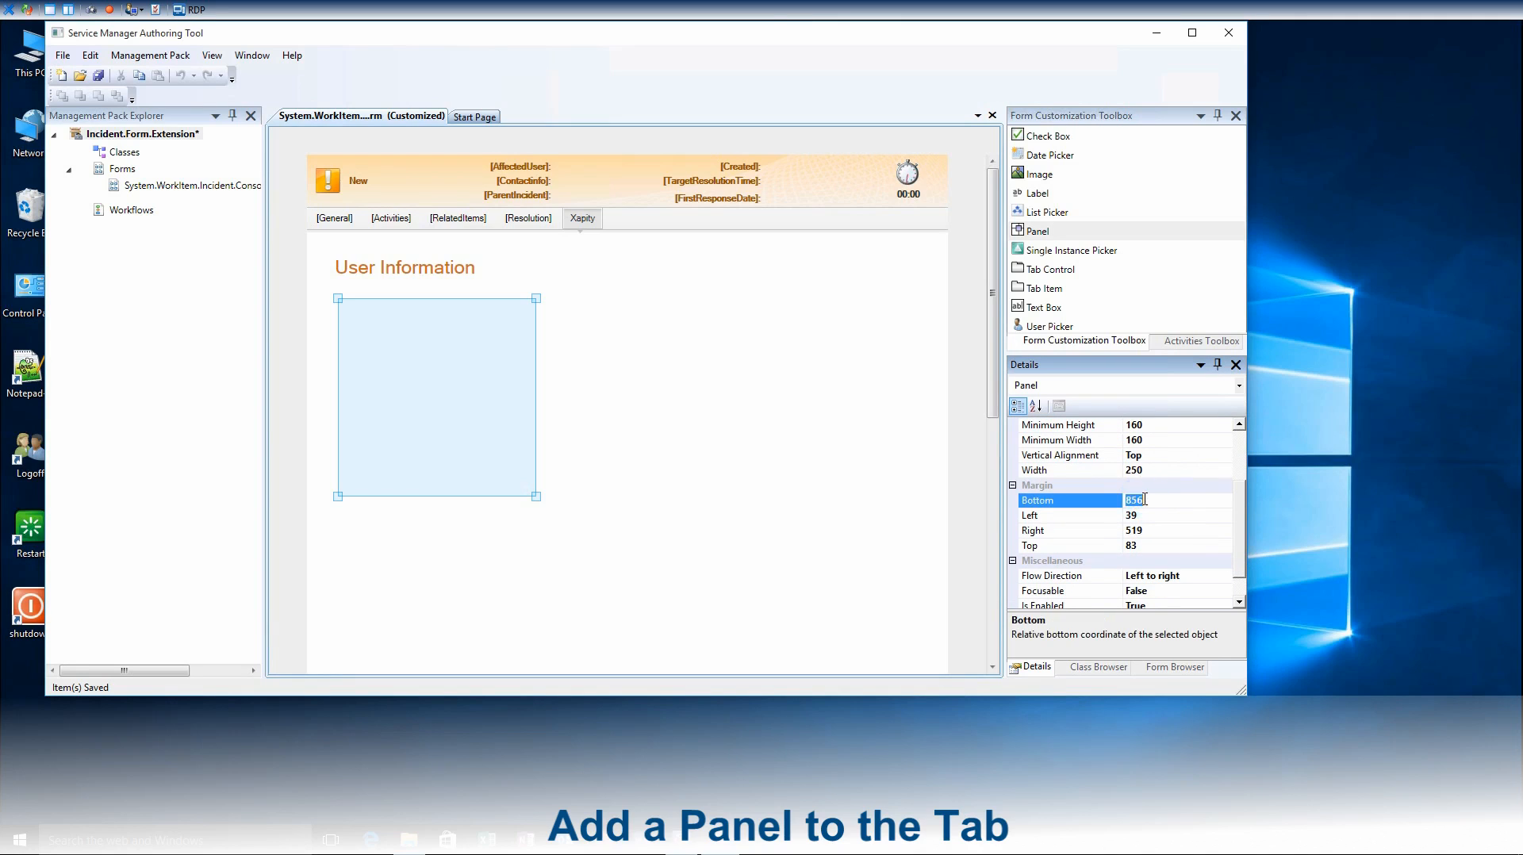
text(0)
click(1146, 517)
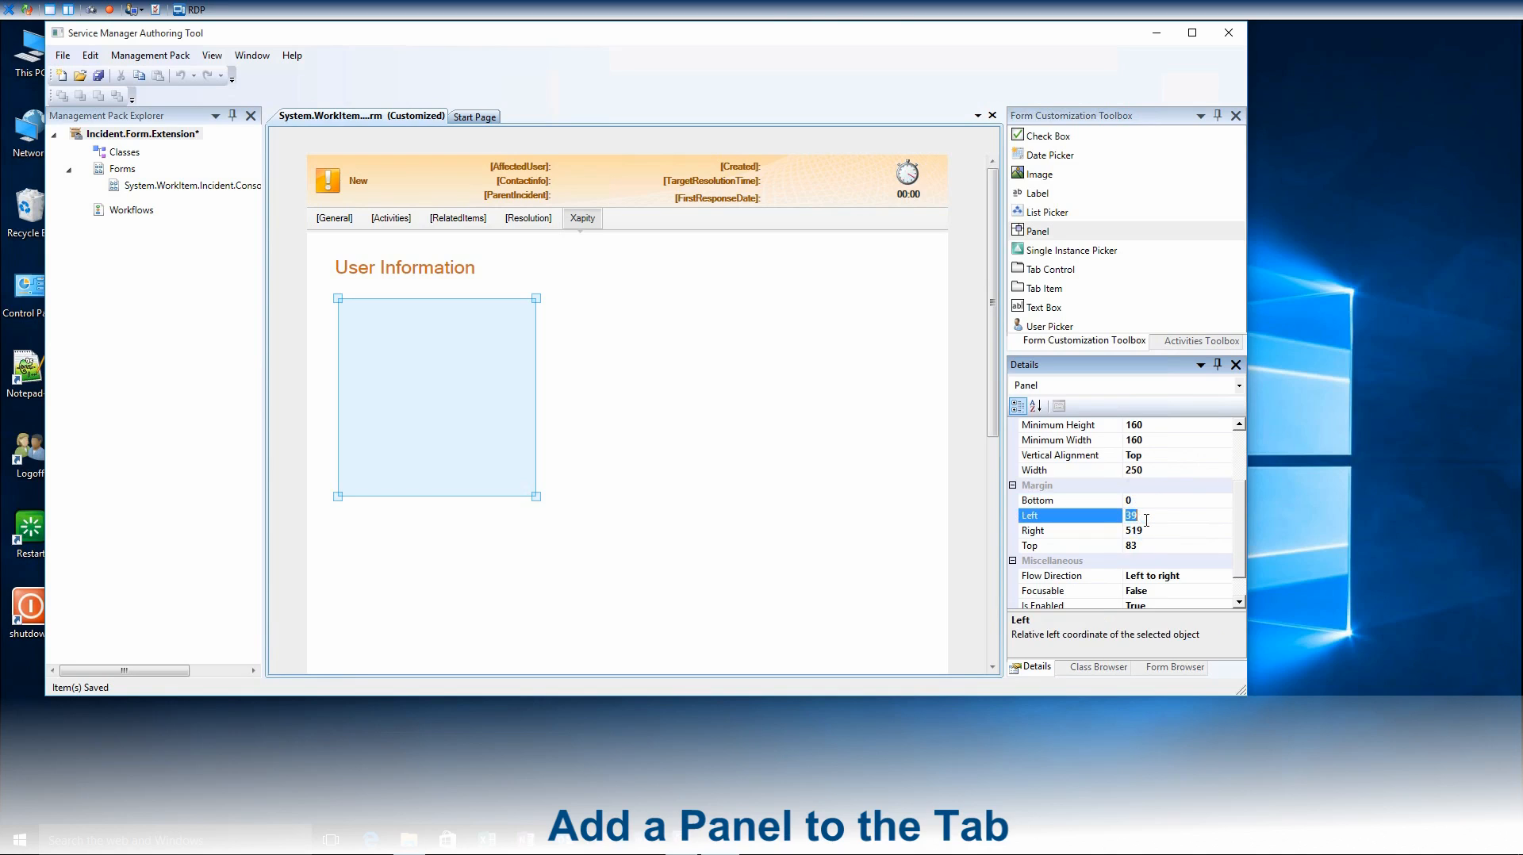
click(1149, 530)
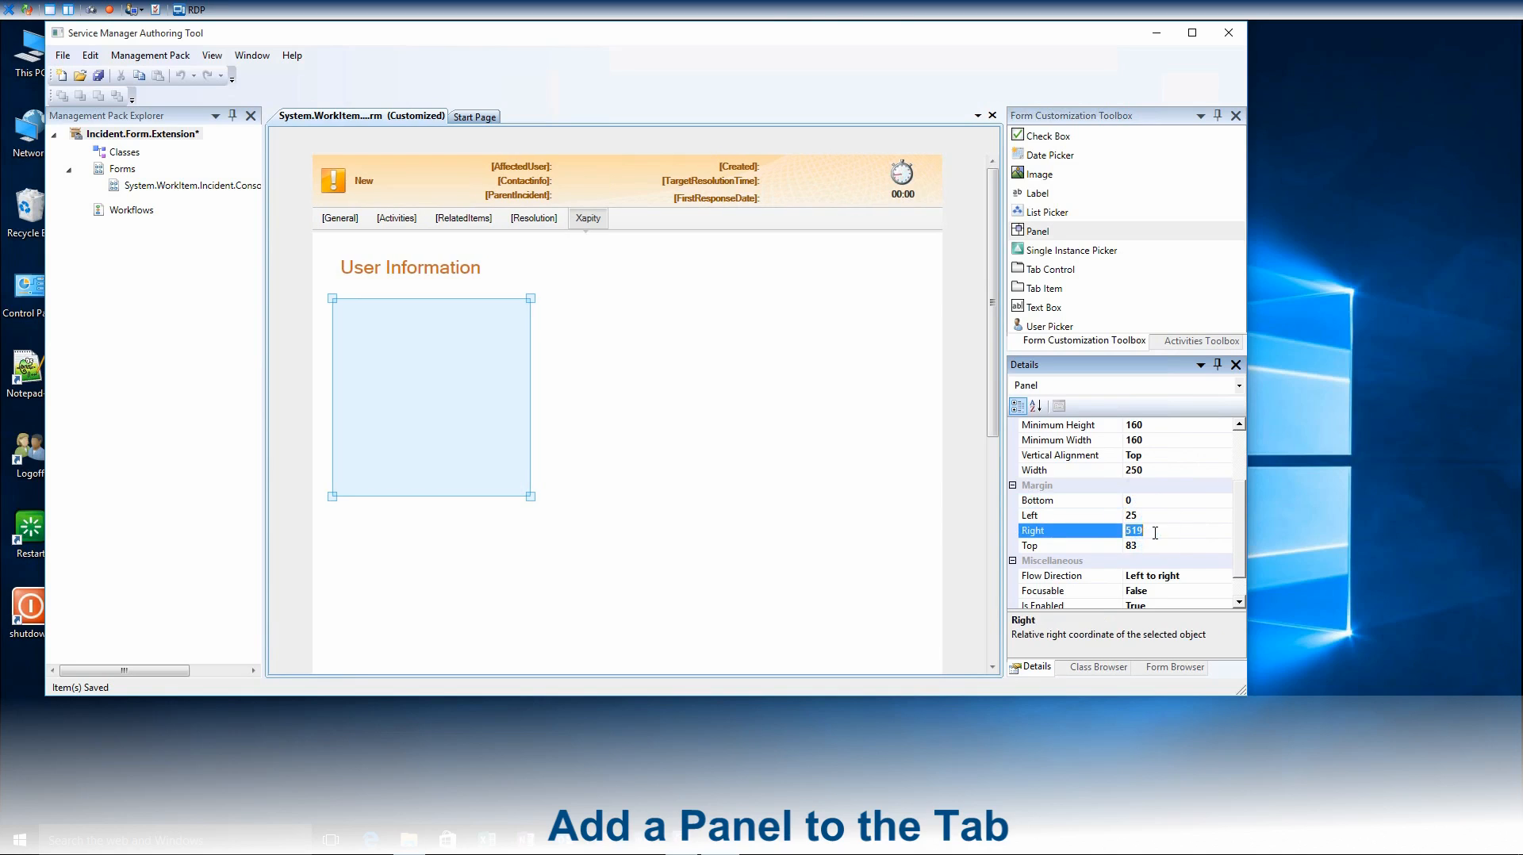
text(0)
click(1144, 548)
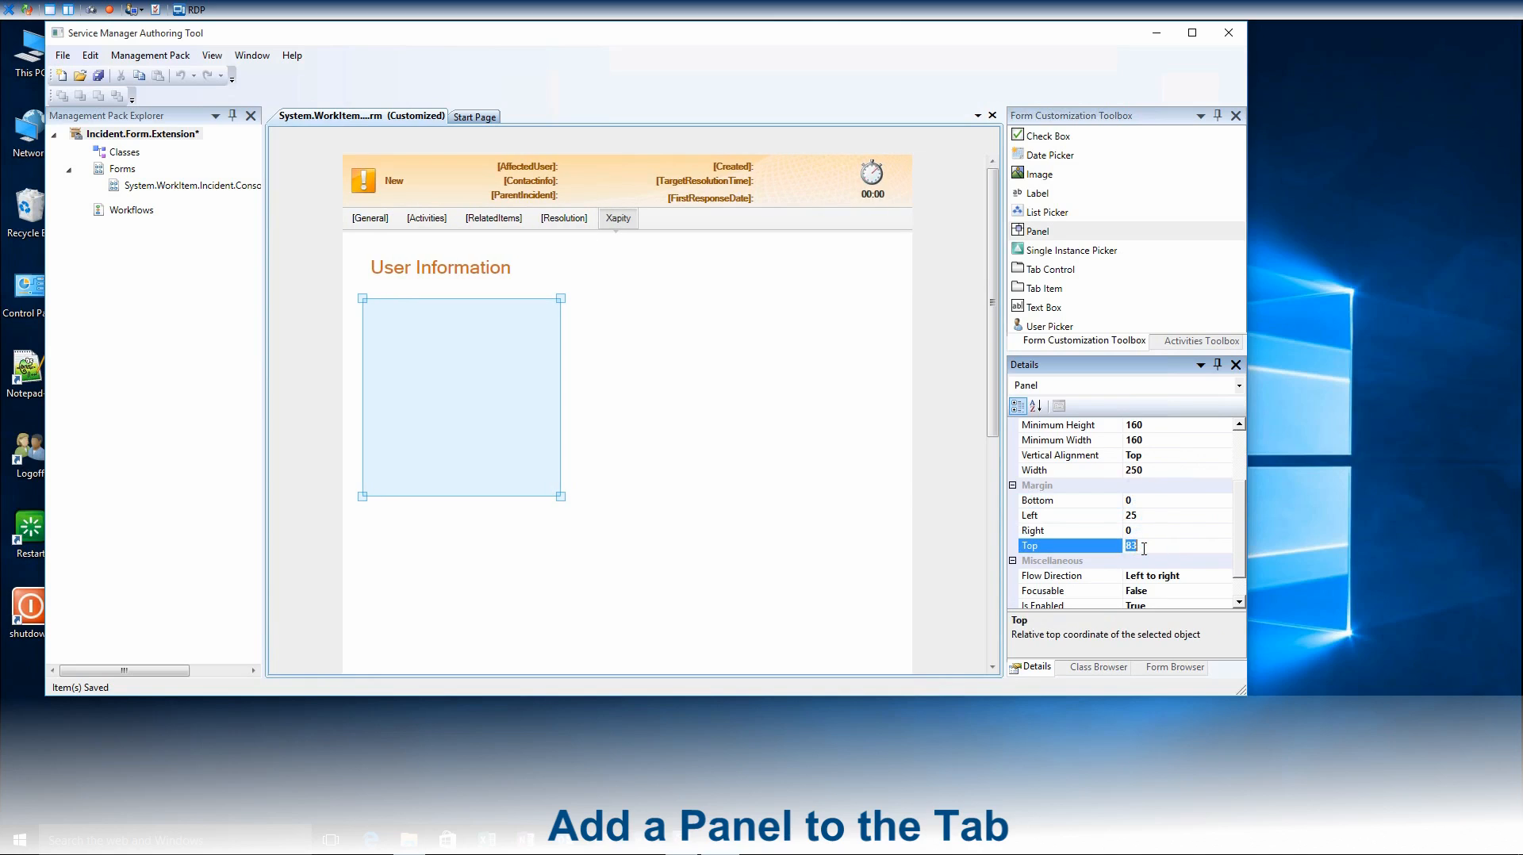
key(Return)
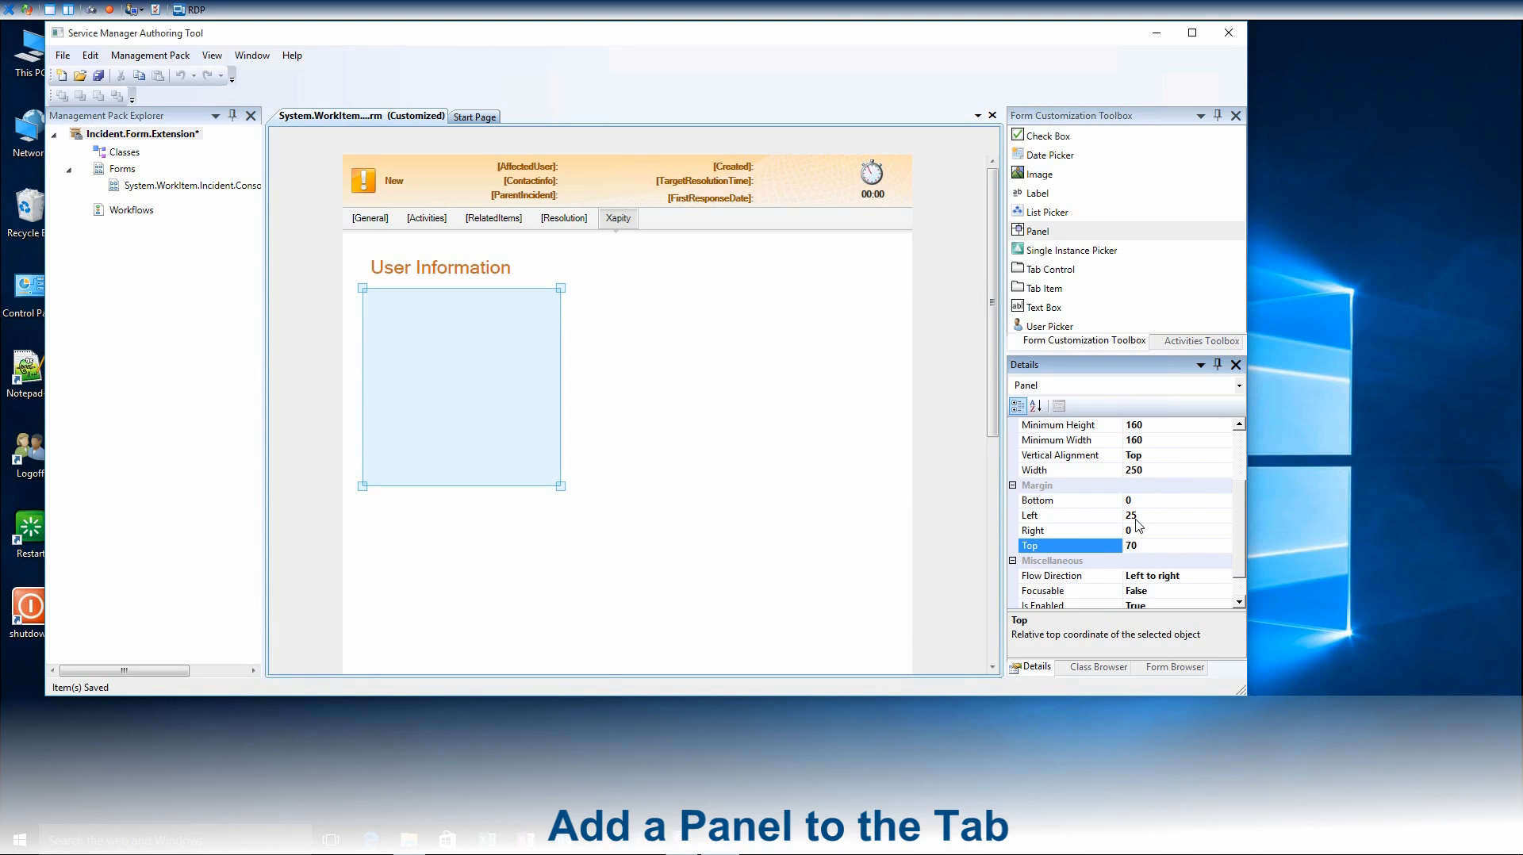
Place a Label in the panel at about Left 12, Top 11, and a Single Instance Picker beneath it at about Left 23, Top 47
click(1031, 194)
drag(1031, 195, 368, 293)
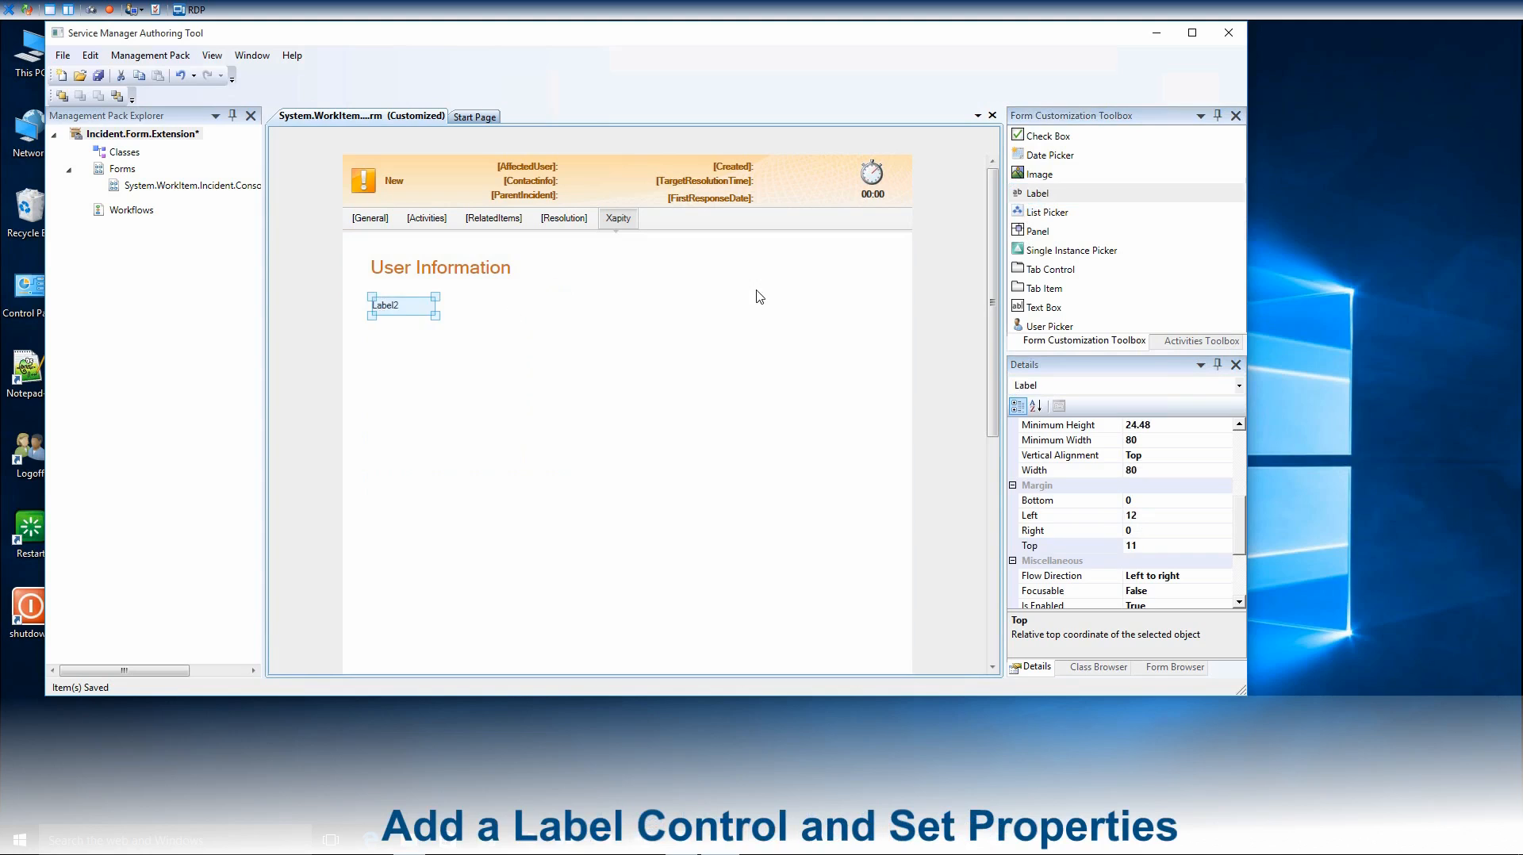
drag(1036, 255, 382, 325)
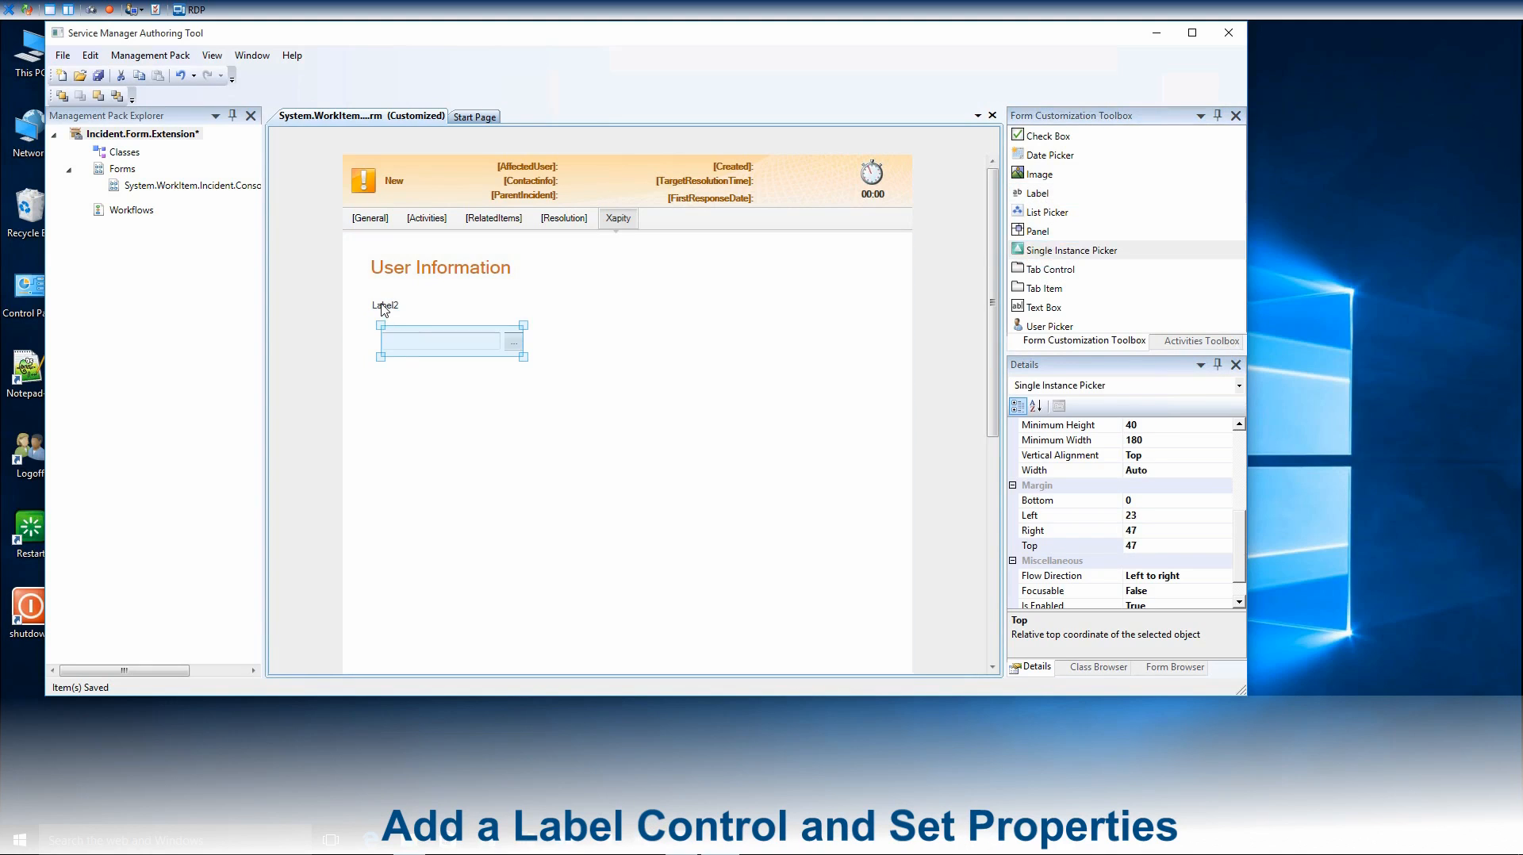
Set the Height and Minimum Height of the label above the Single Instance Picker to 24 and its Width to Auto
click(384, 308)
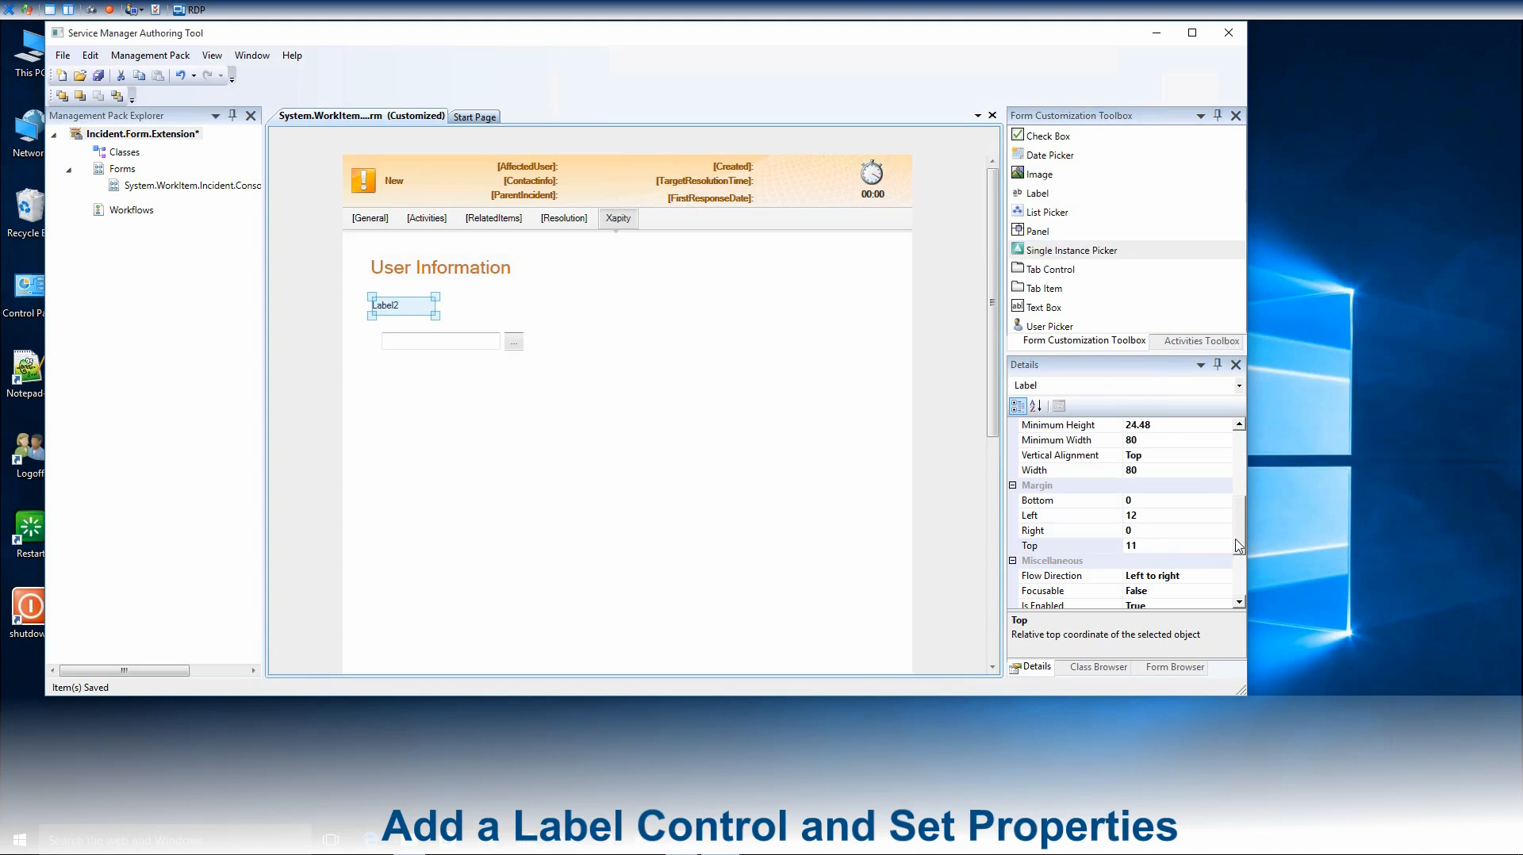
click(1239, 425)
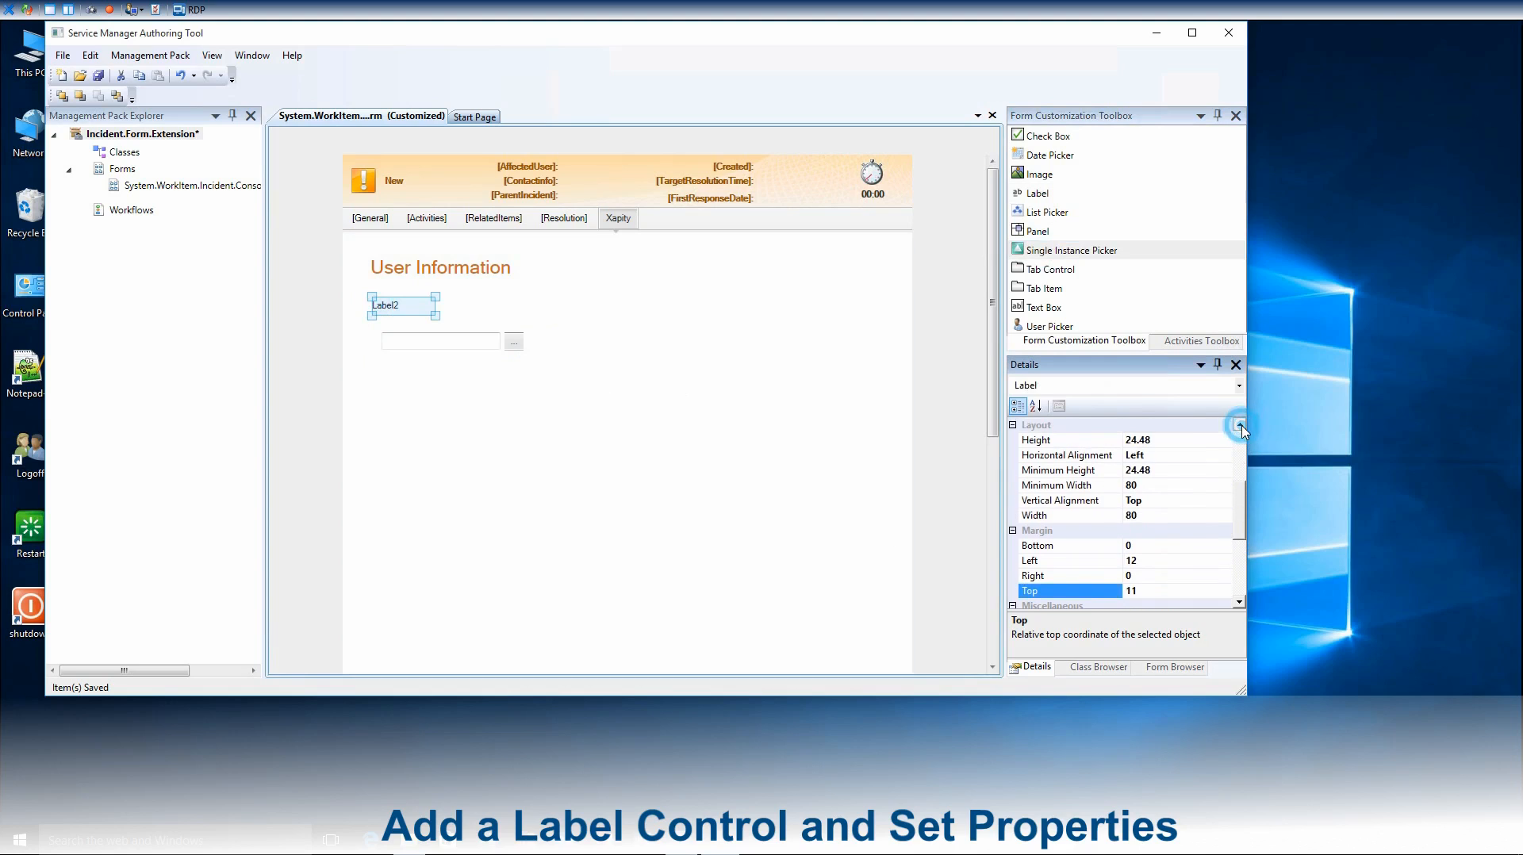
click(1178, 439)
text(24)
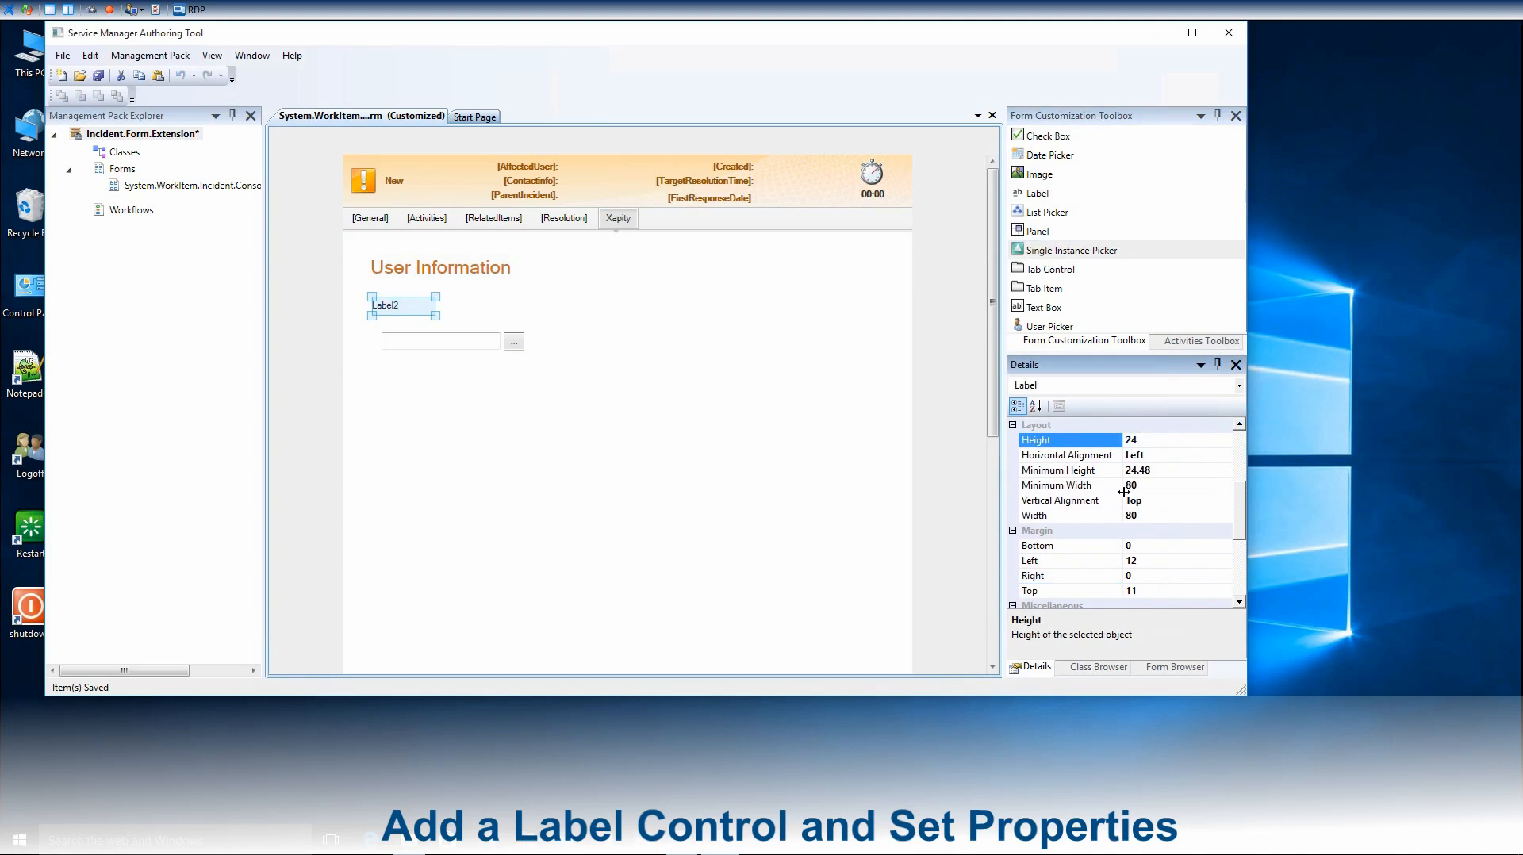
click(1158, 473)
text(24)
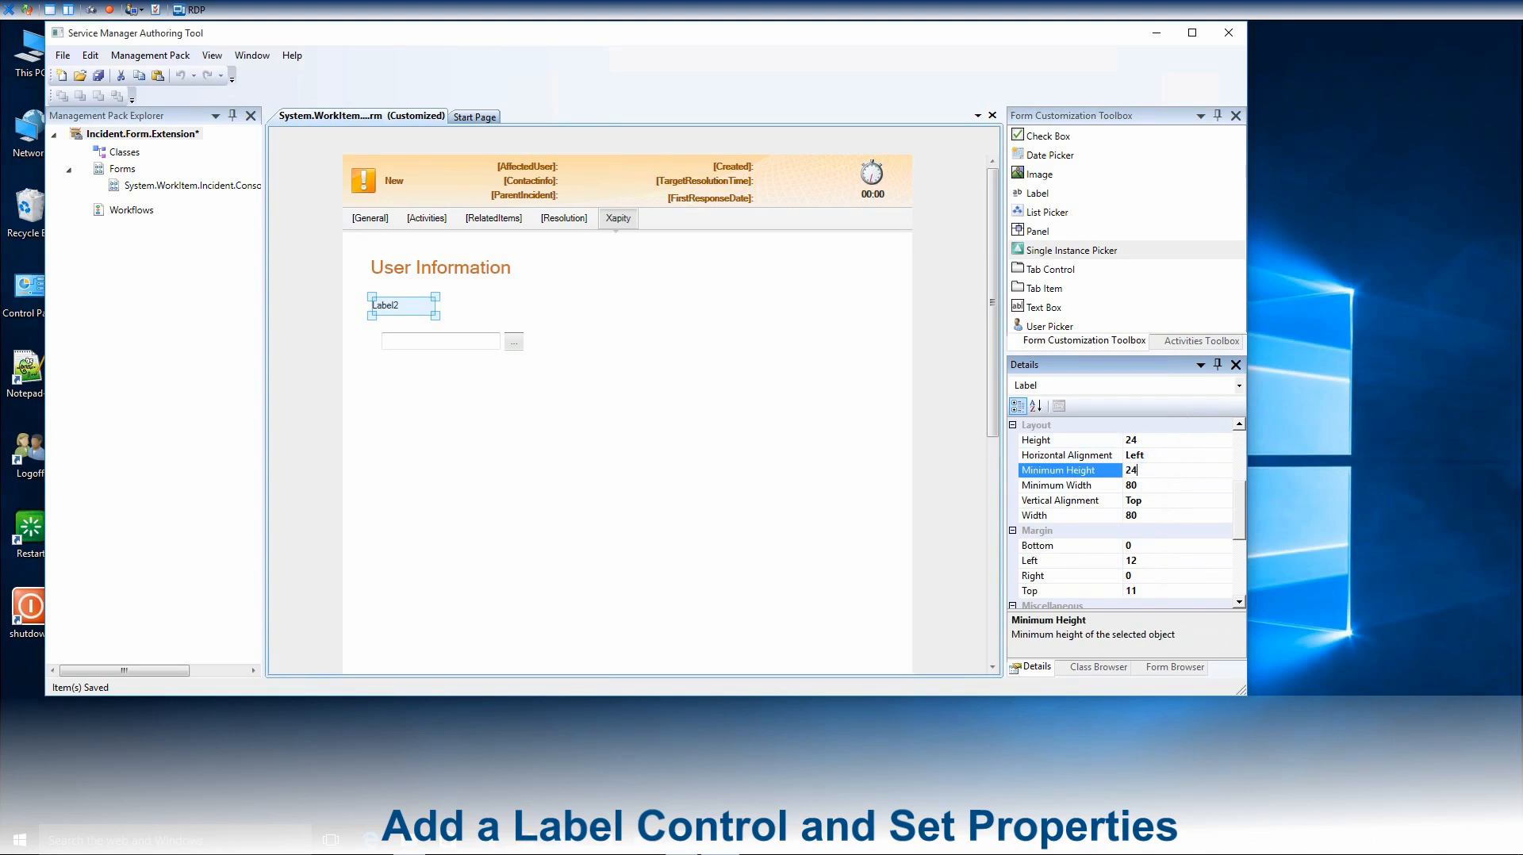
click(1146, 516)
text(Auto)
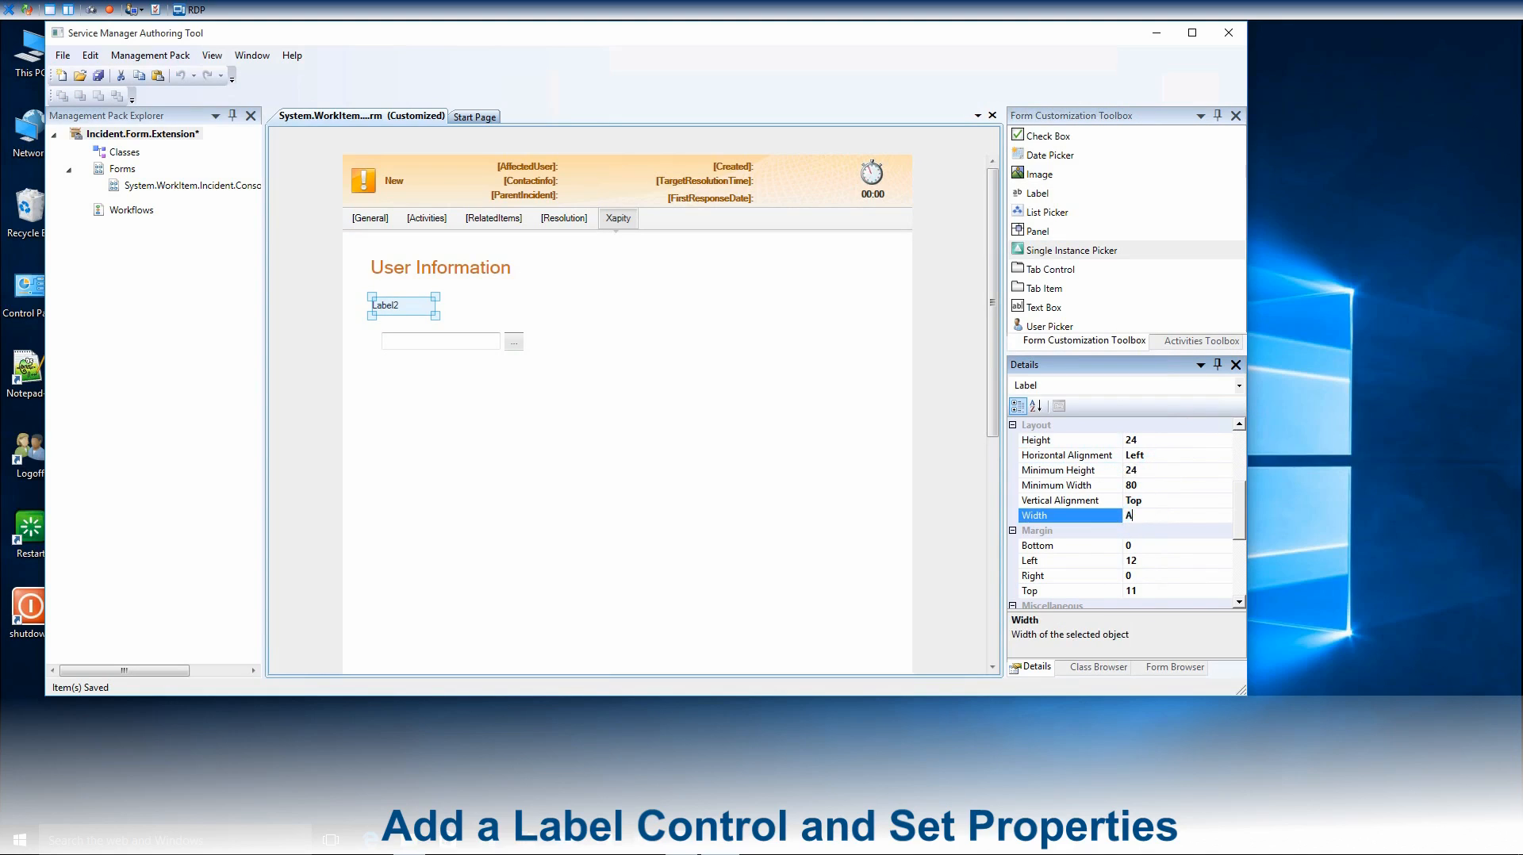
Set the Left and Top margins of the label above the picker to 0
click(1146, 545)
click(1143, 561)
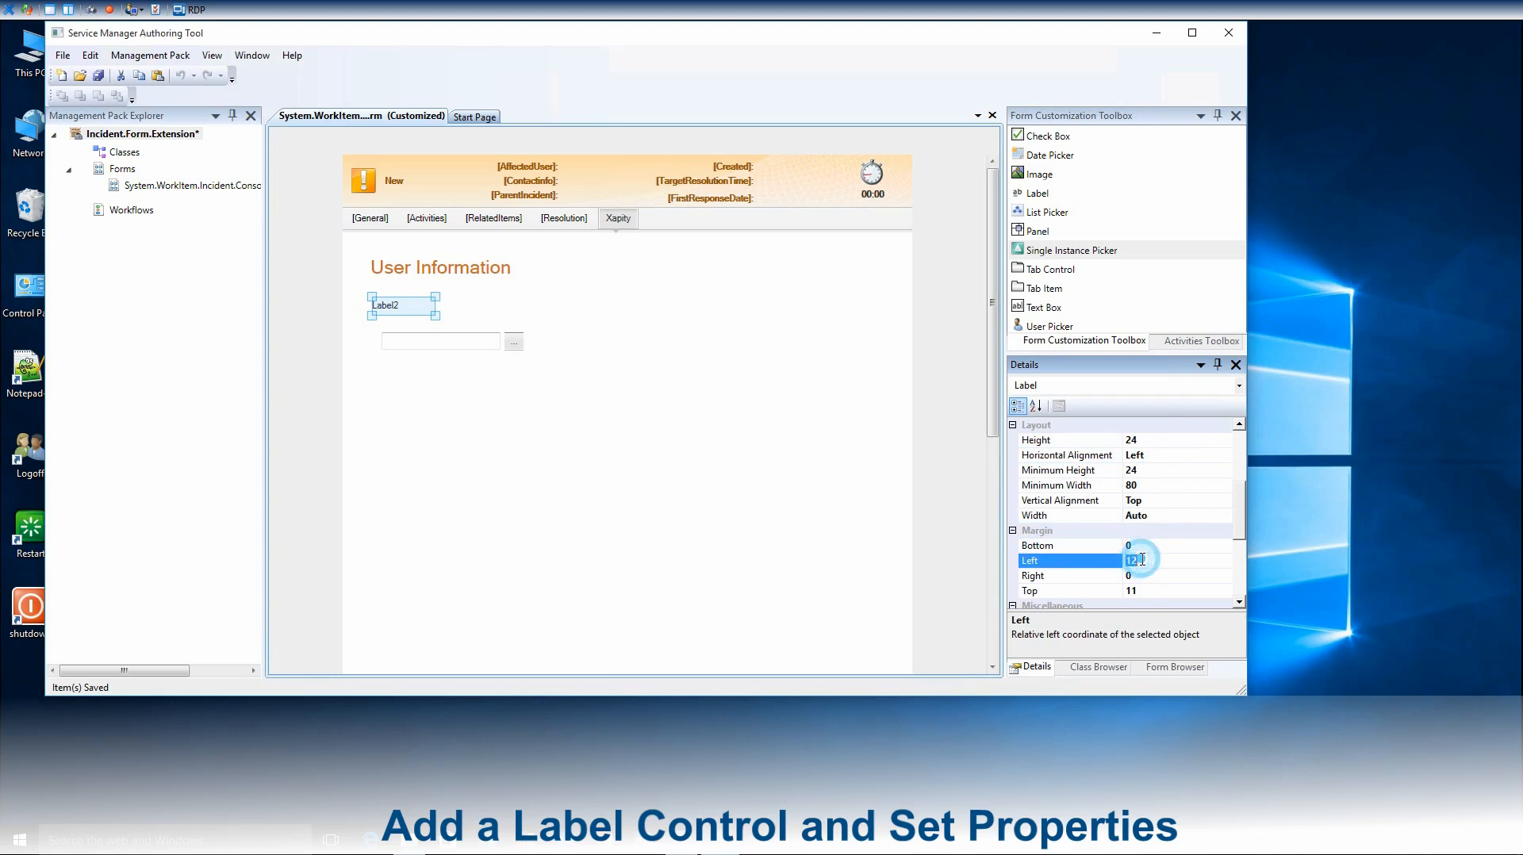
click(1143, 591)
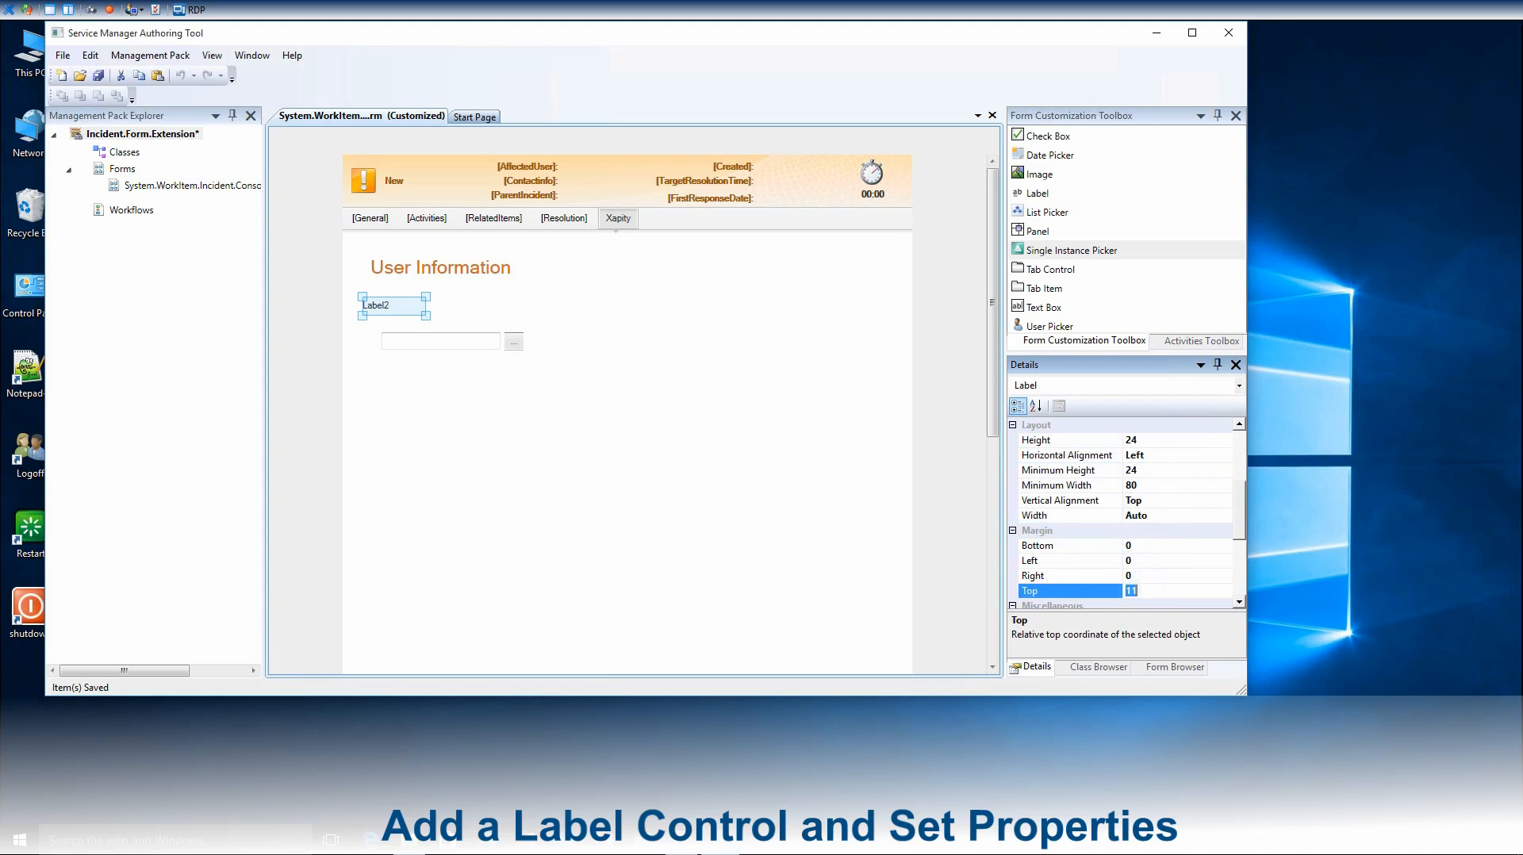
Change the Content text of the label above the picker to "Affected User:"
click(1239, 603)
click(1239, 603)
click(1239, 604)
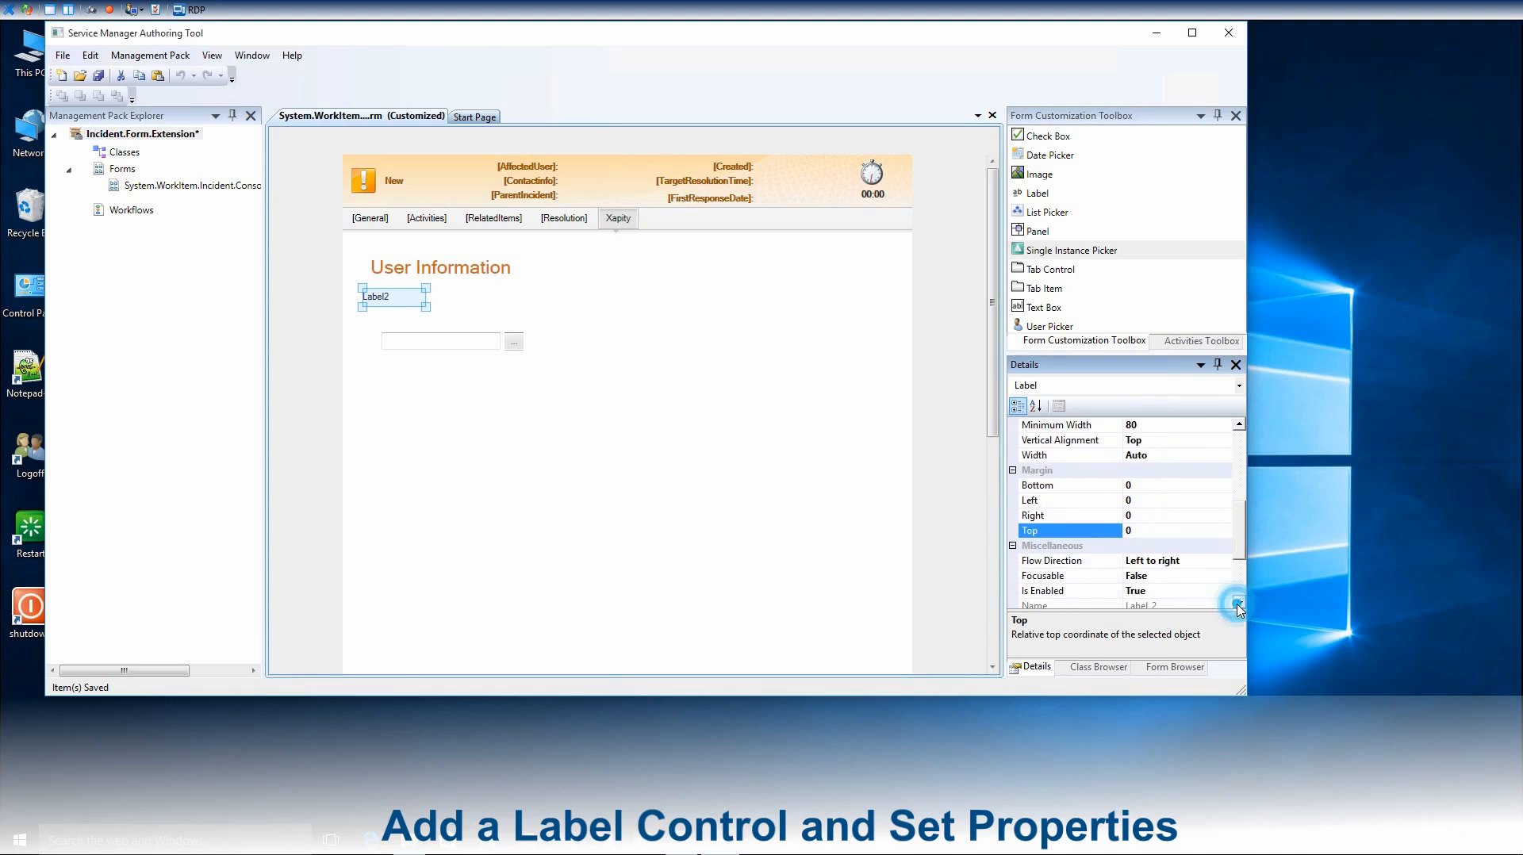
click(1239, 603)
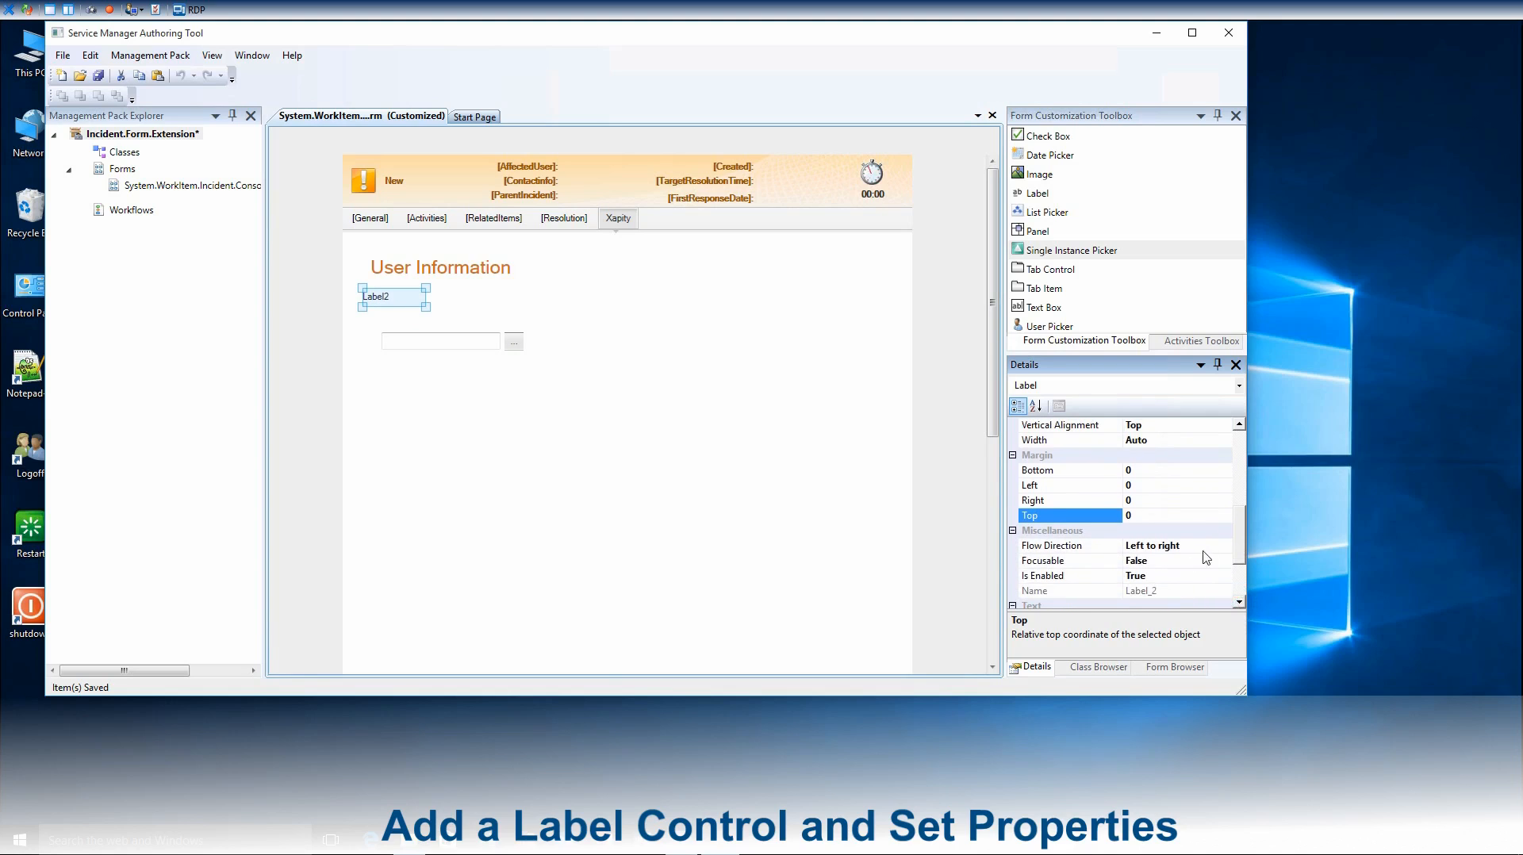
click(1242, 537)
drag(1242, 537, 1242, 555)
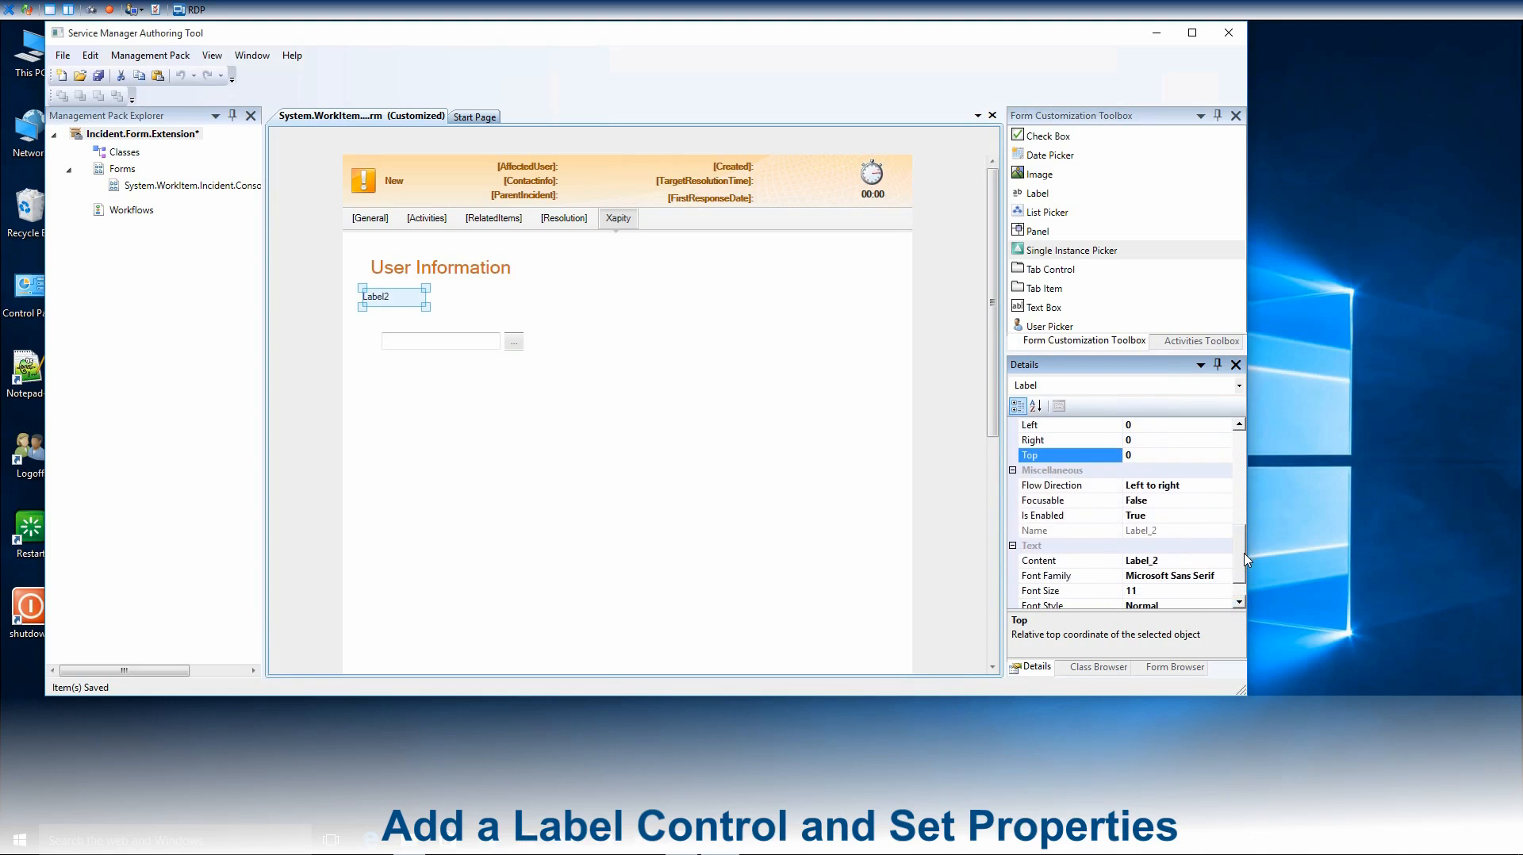
click(1176, 560)
text(Affected User:)
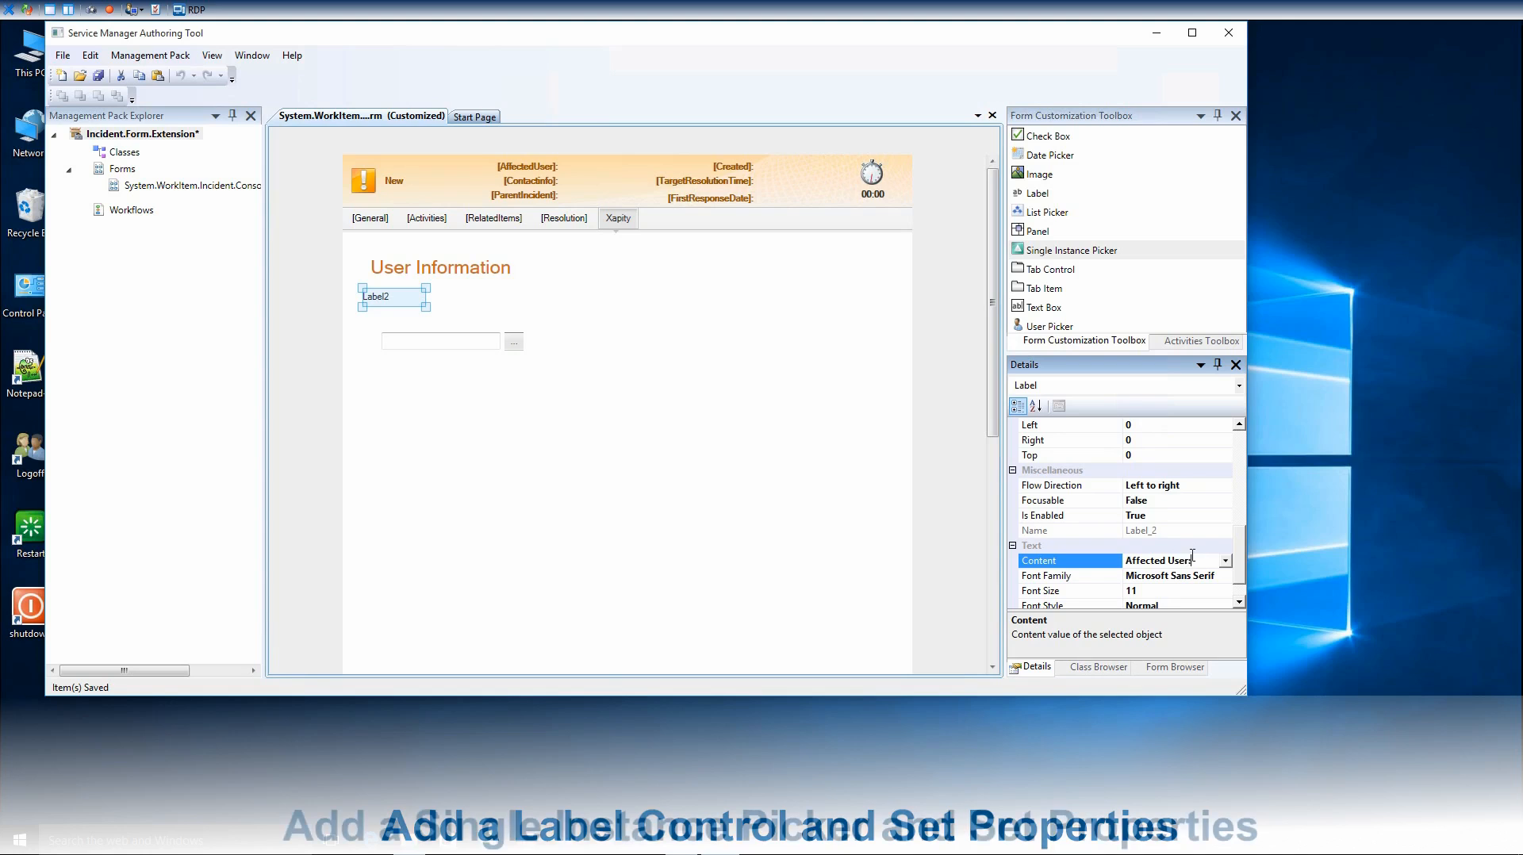
key(Return)
Bind the Single Instance Picker to the Incident class's "Affected User" (User) property through its Binding Path
click(404, 341)
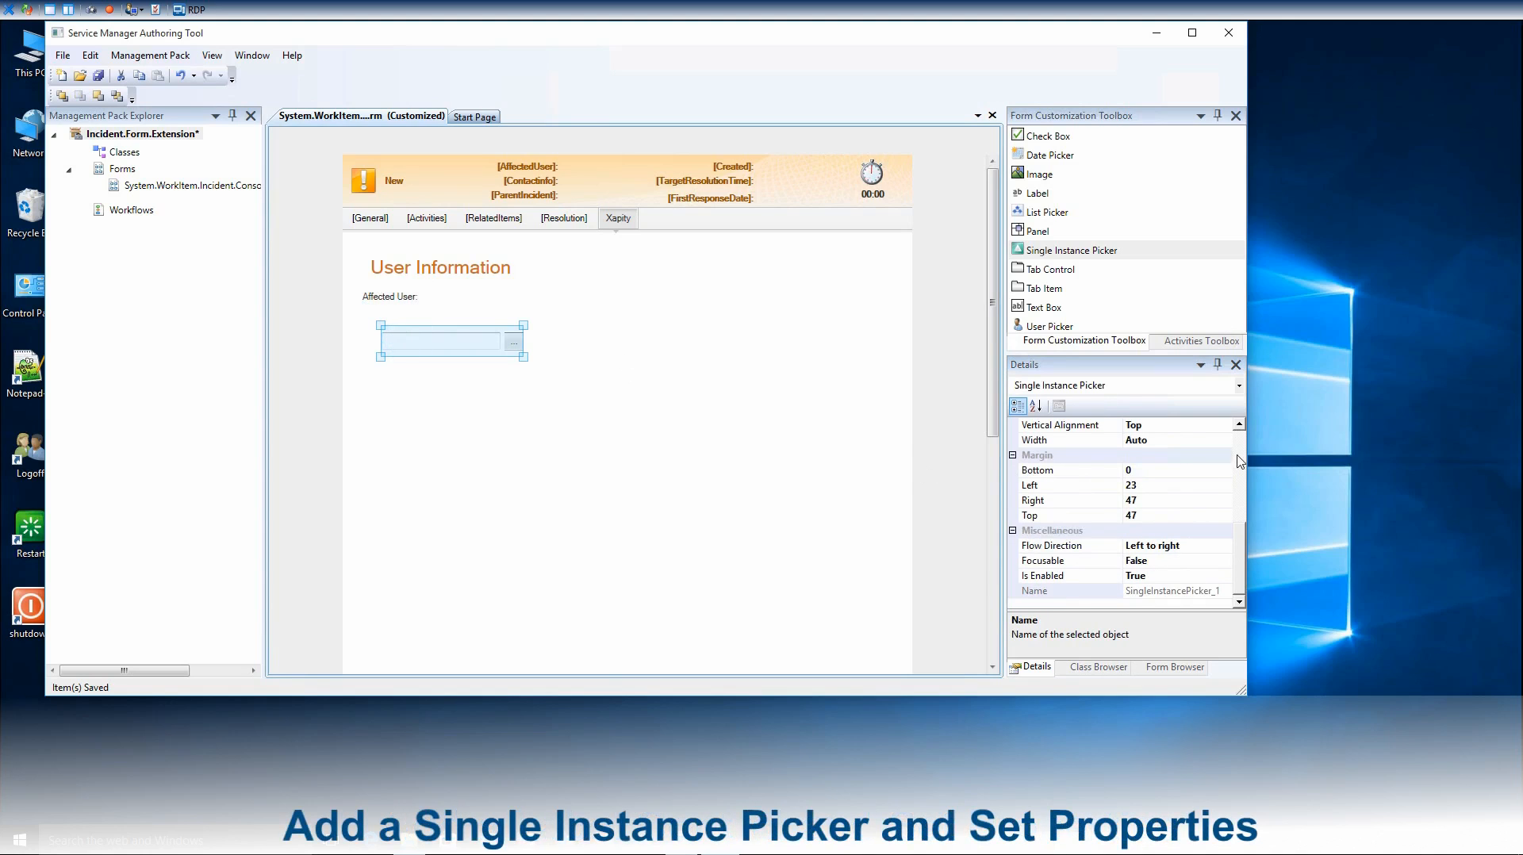
click(1239, 426)
click(1239, 426)
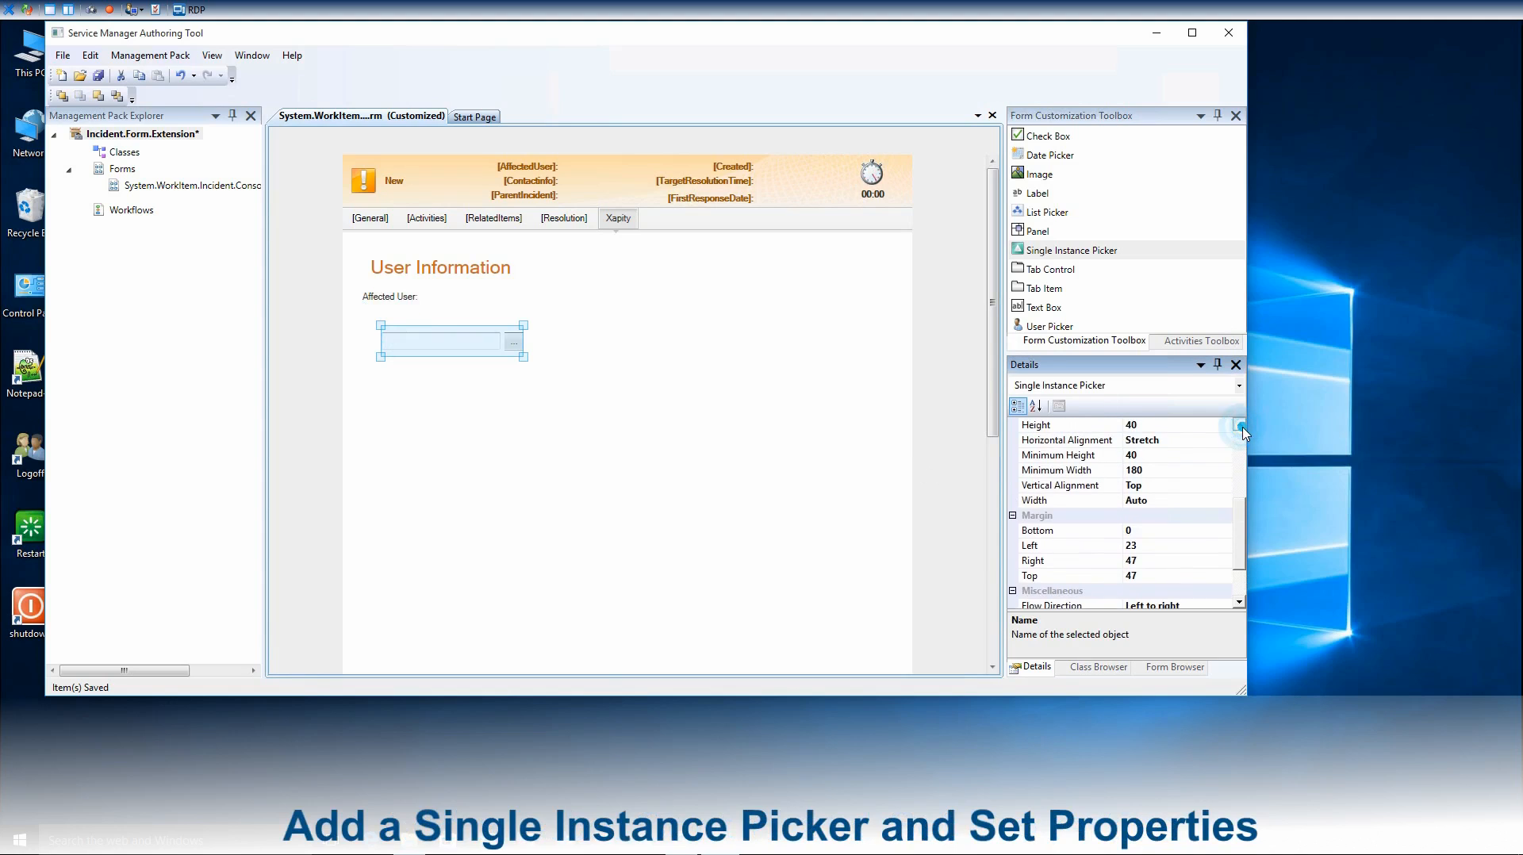
click(1239, 426)
click(1239, 426)
click(1239, 427)
click(1240, 427)
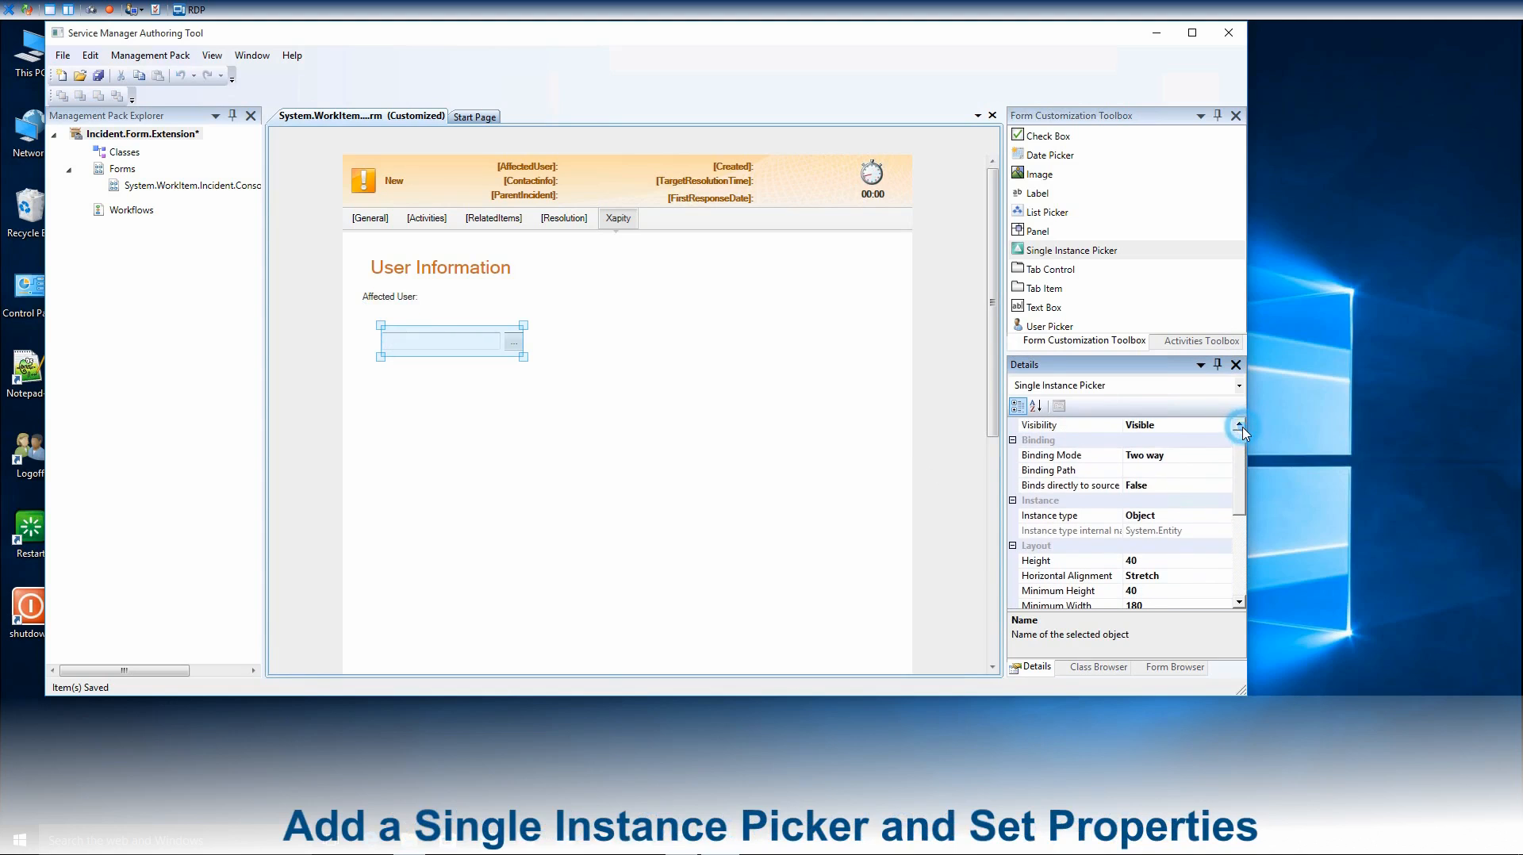
click(1217, 470)
click(1226, 474)
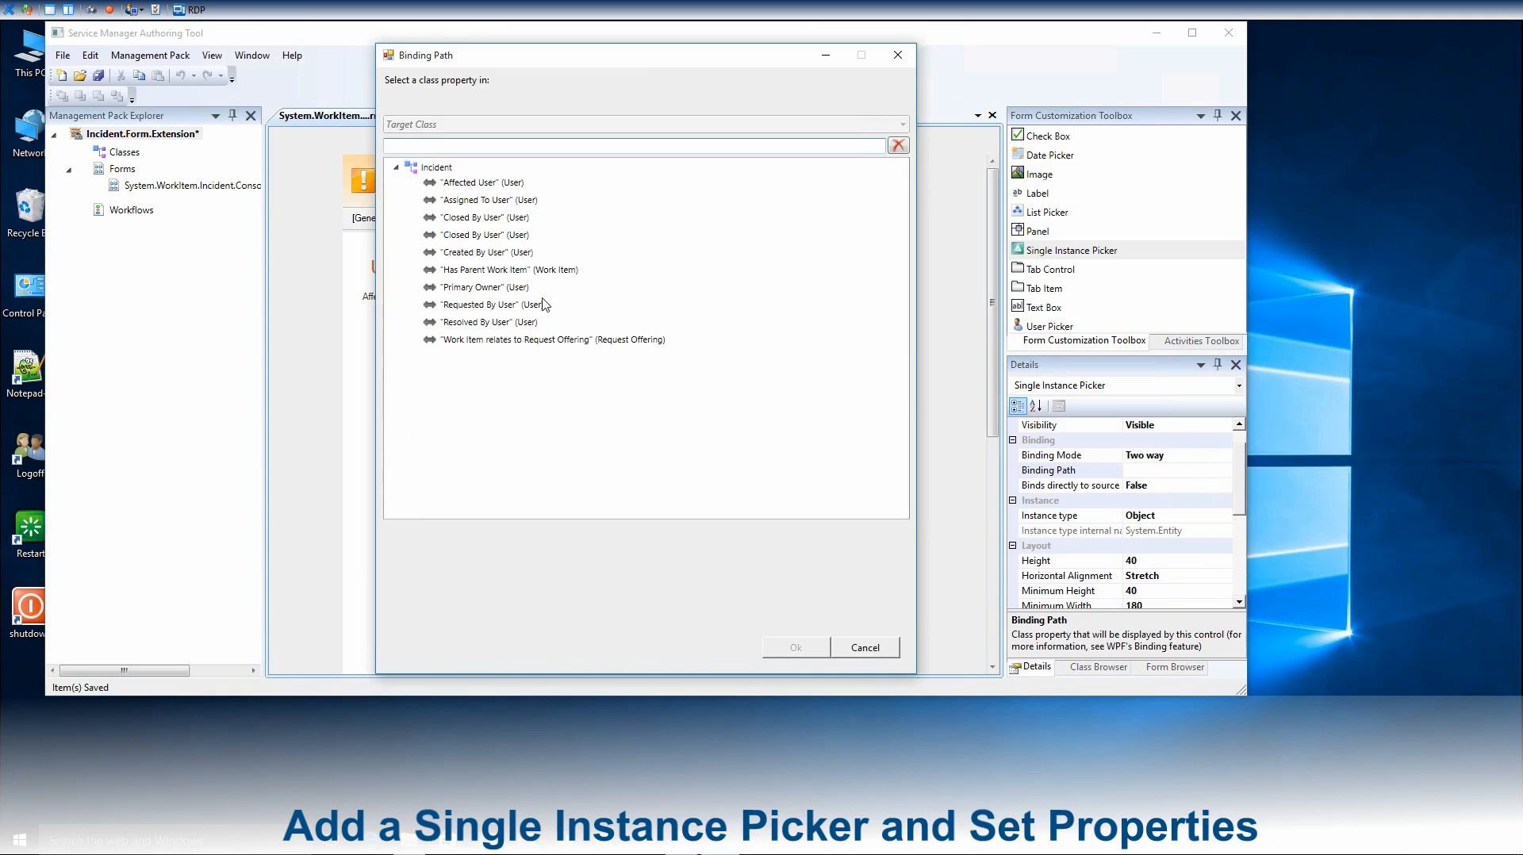
click(457, 185)
click(810, 655)
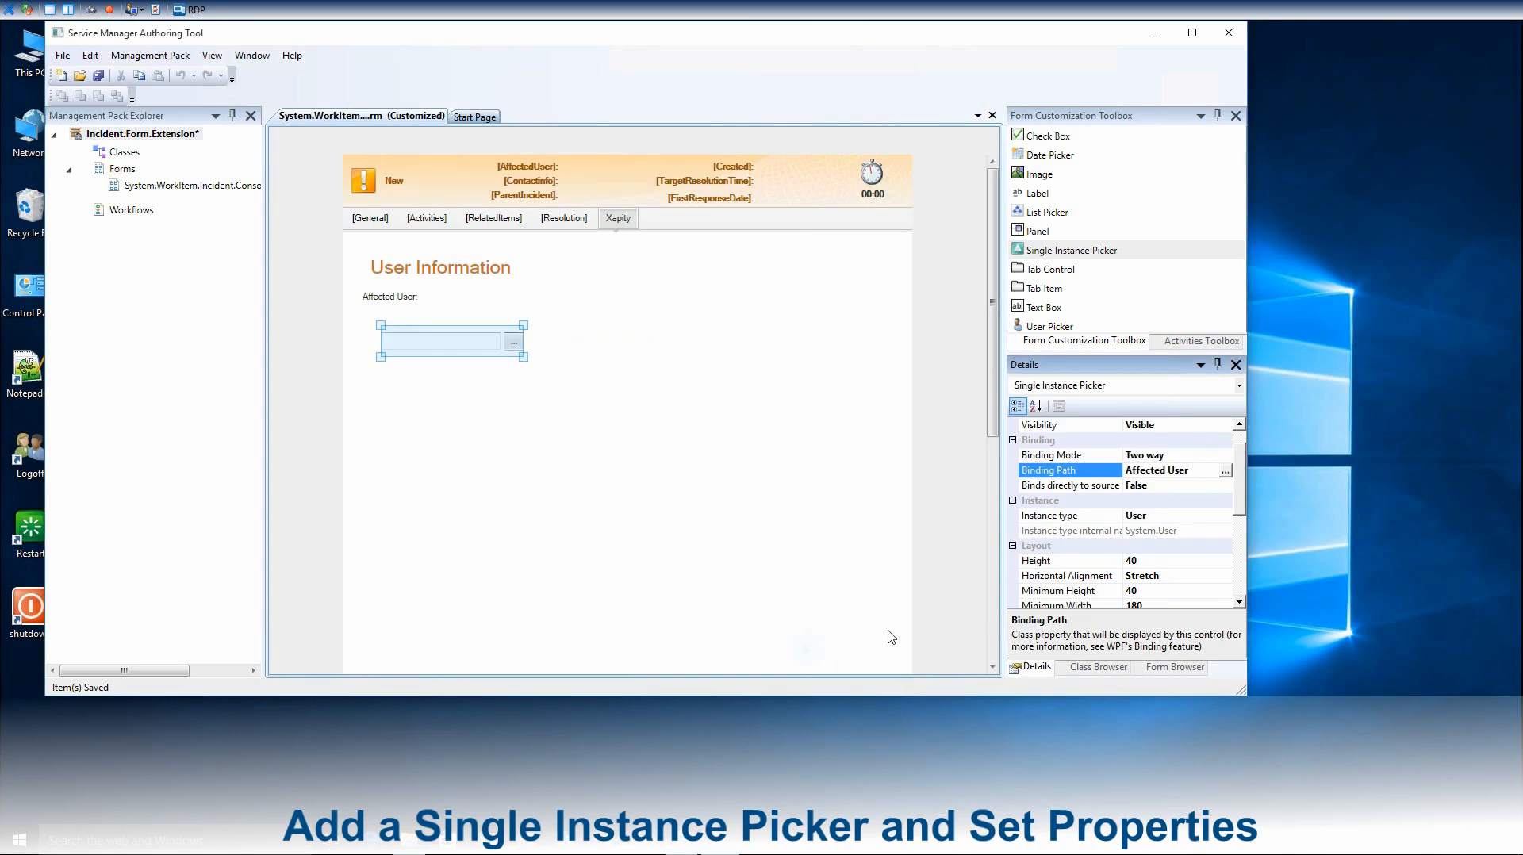
Set the Single Instance Picker's margins to Left 0, Right 0 and Top 15
scroll(1236, 605, down, 5)
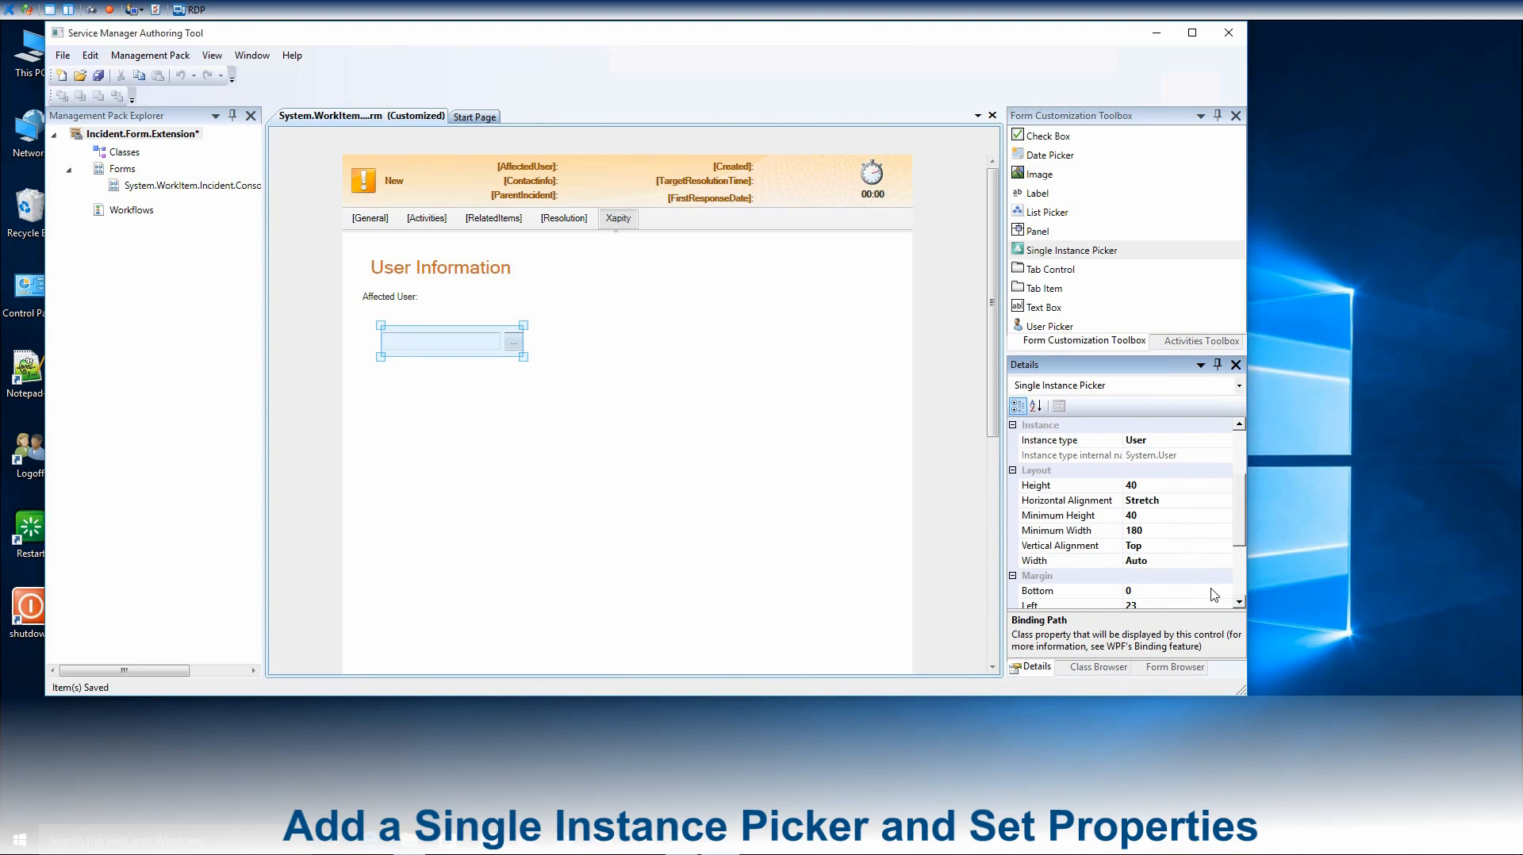
scroll(1242, 605, down, 5)
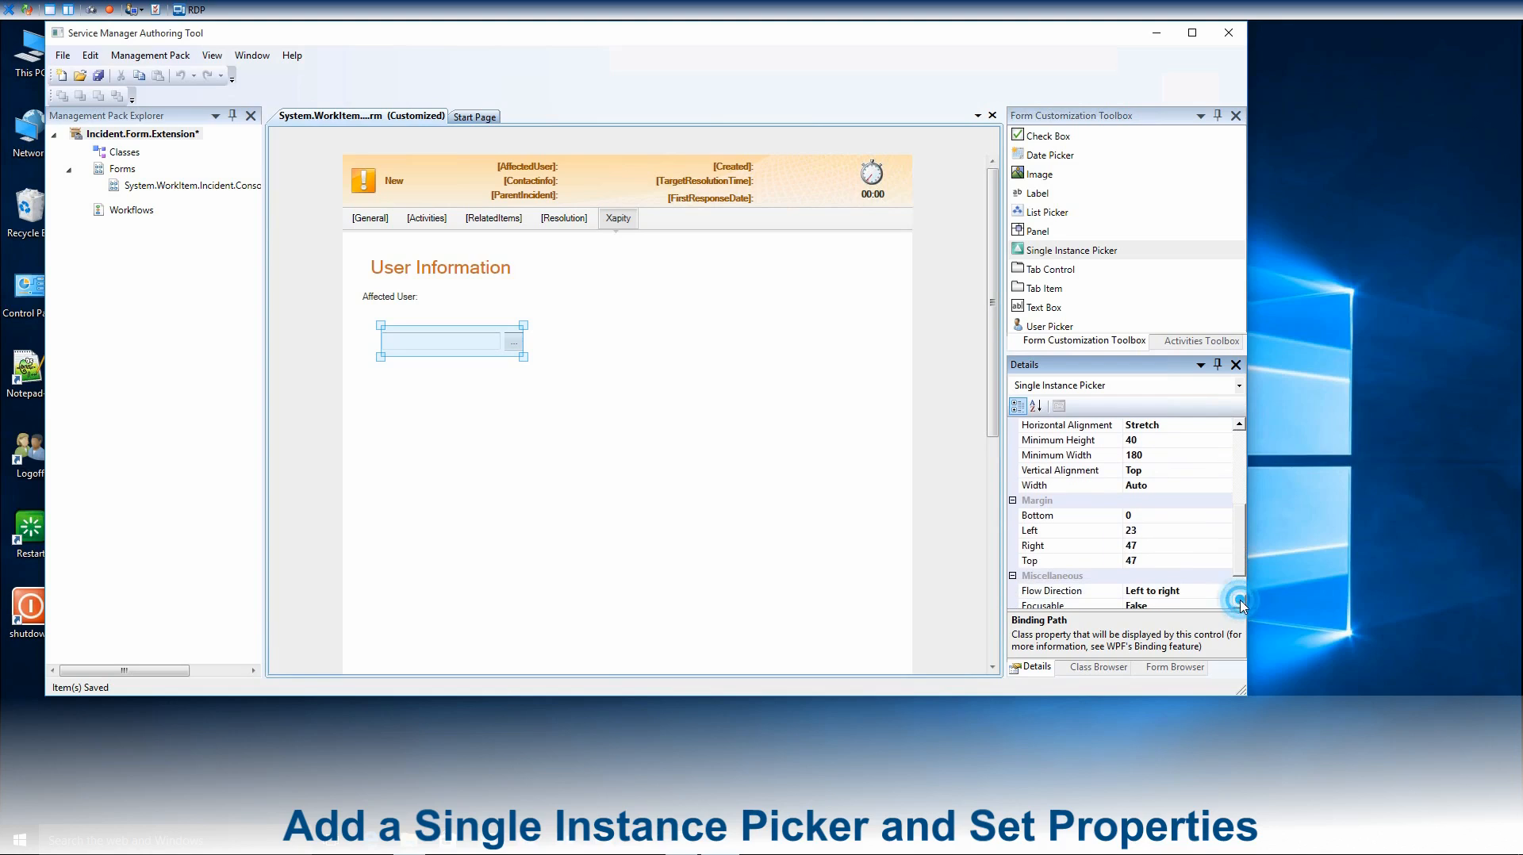
click(1150, 533)
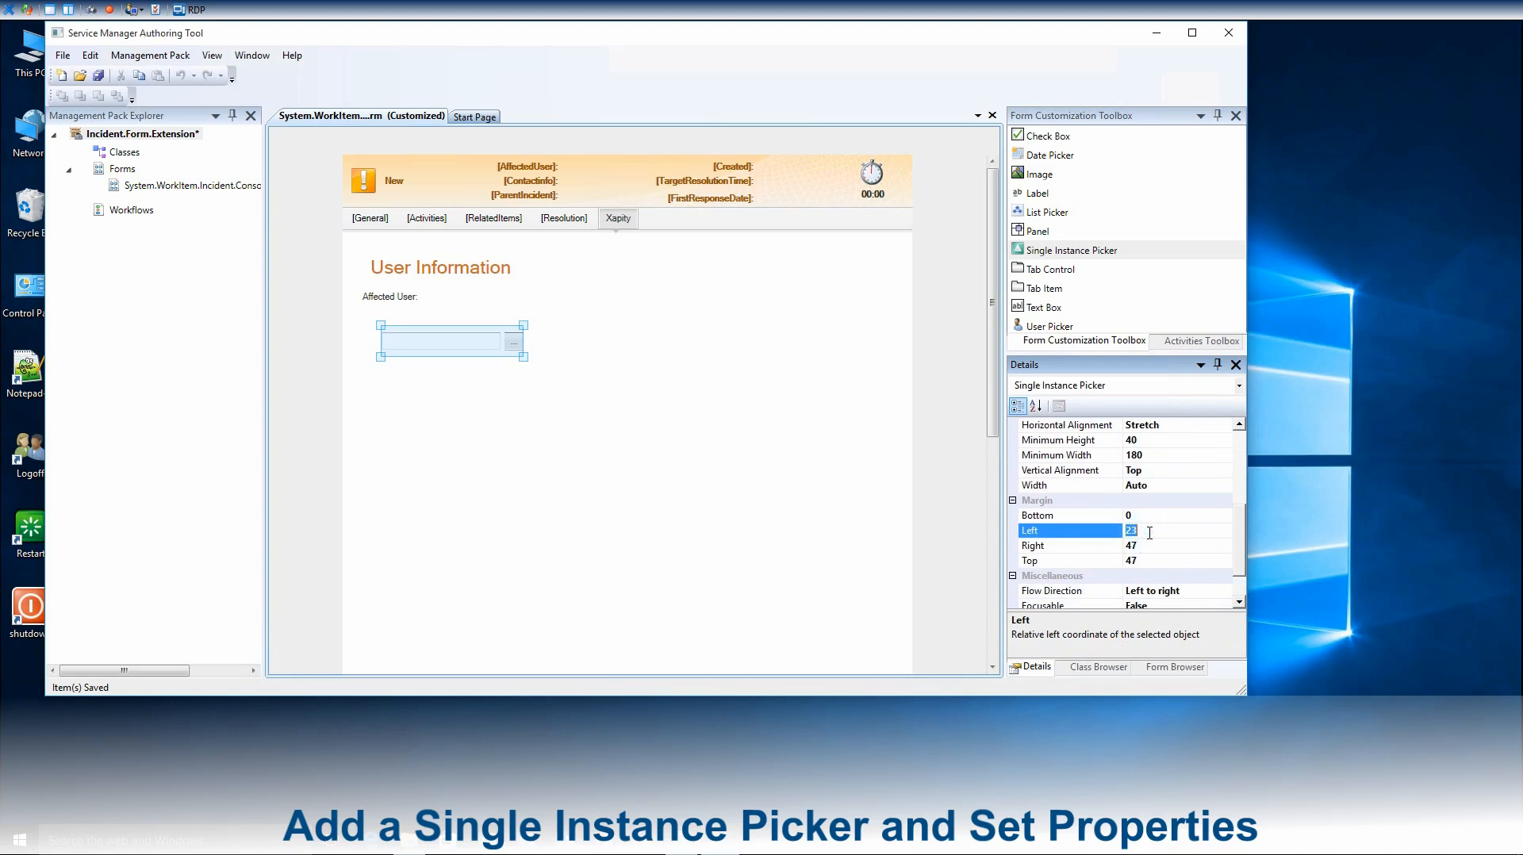
text(0)
click(1148, 559)
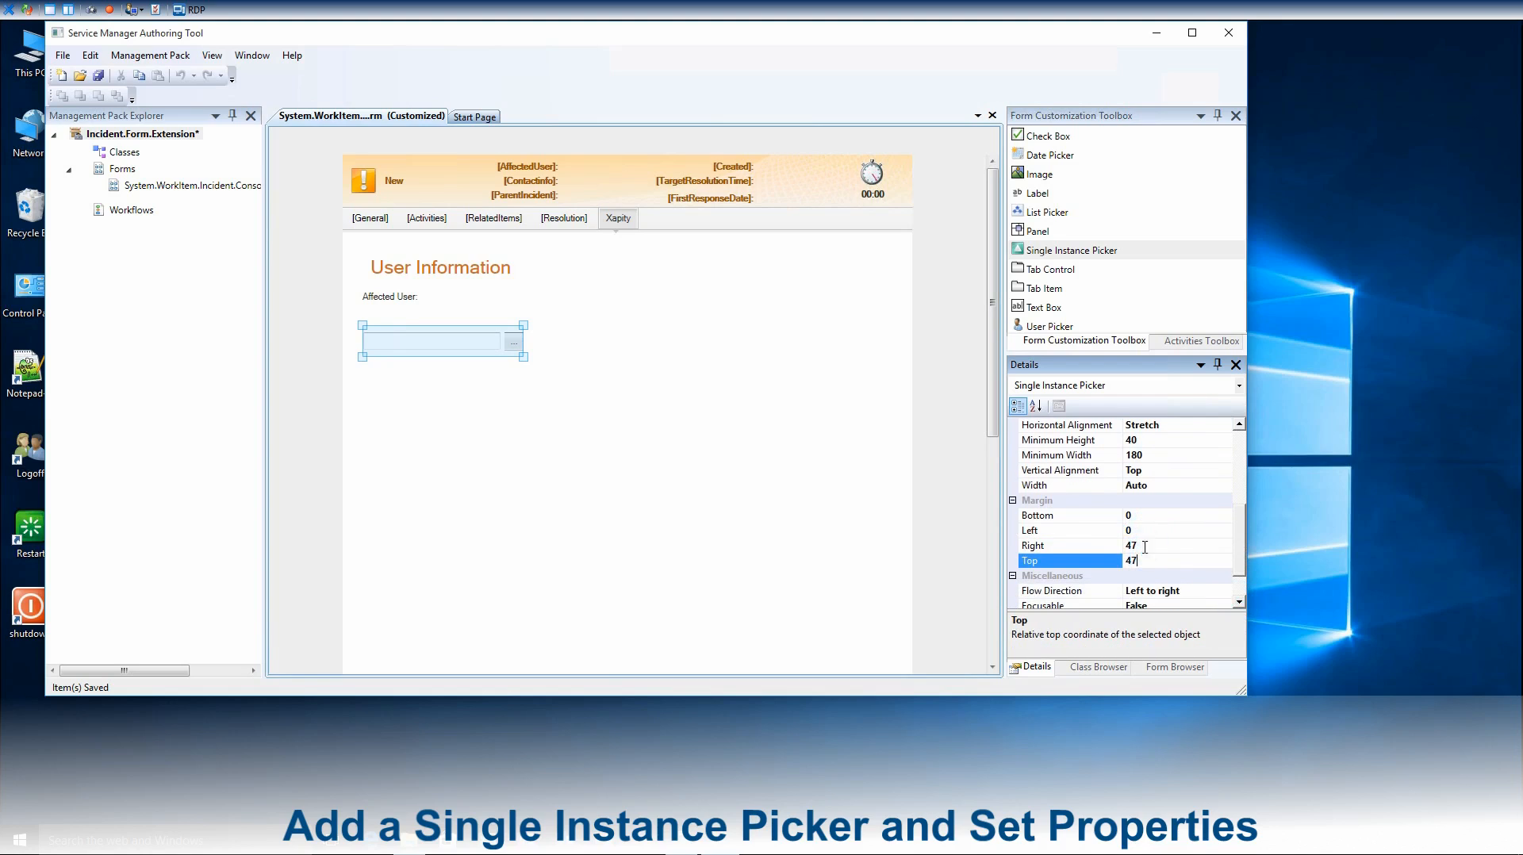
click(1145, 546)
text(0)
click(1150, 562)
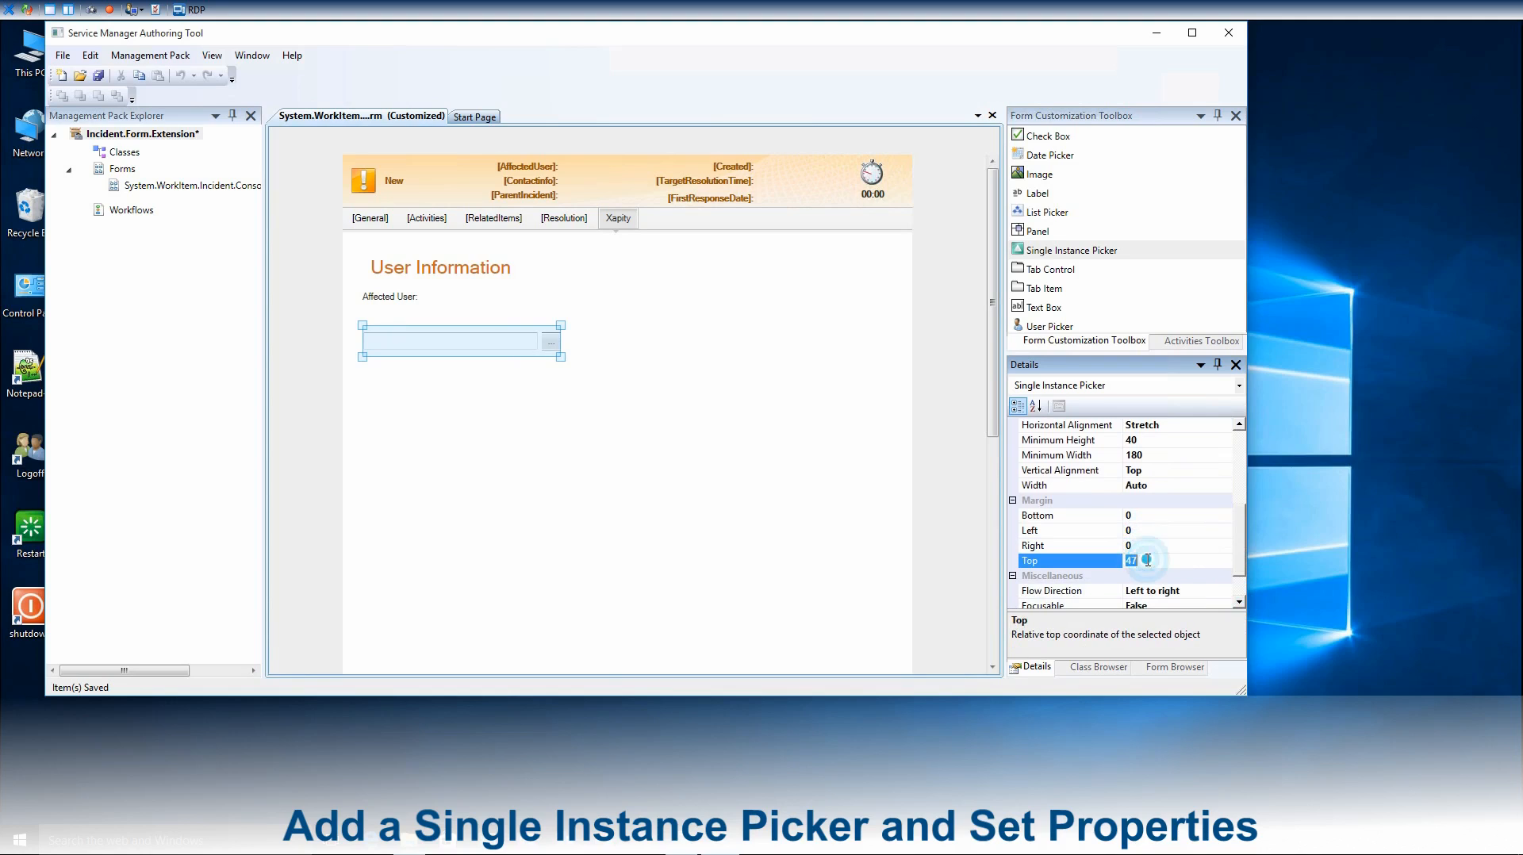
key(Return)
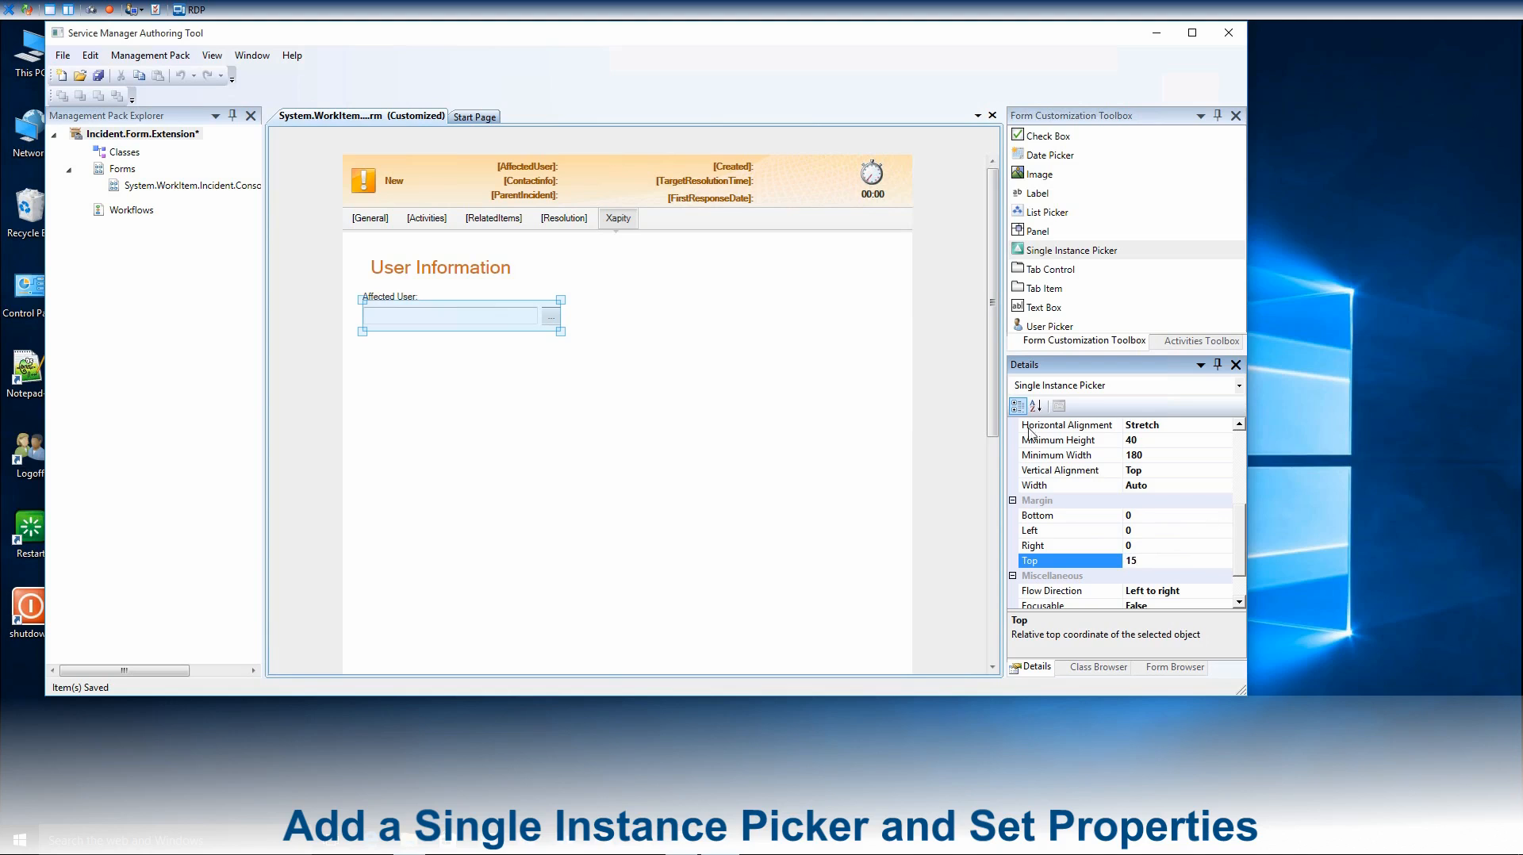
Place six labels below the Affected User picker in two columns of three, the first at about Left 16, Top 67
click(1035, 193)
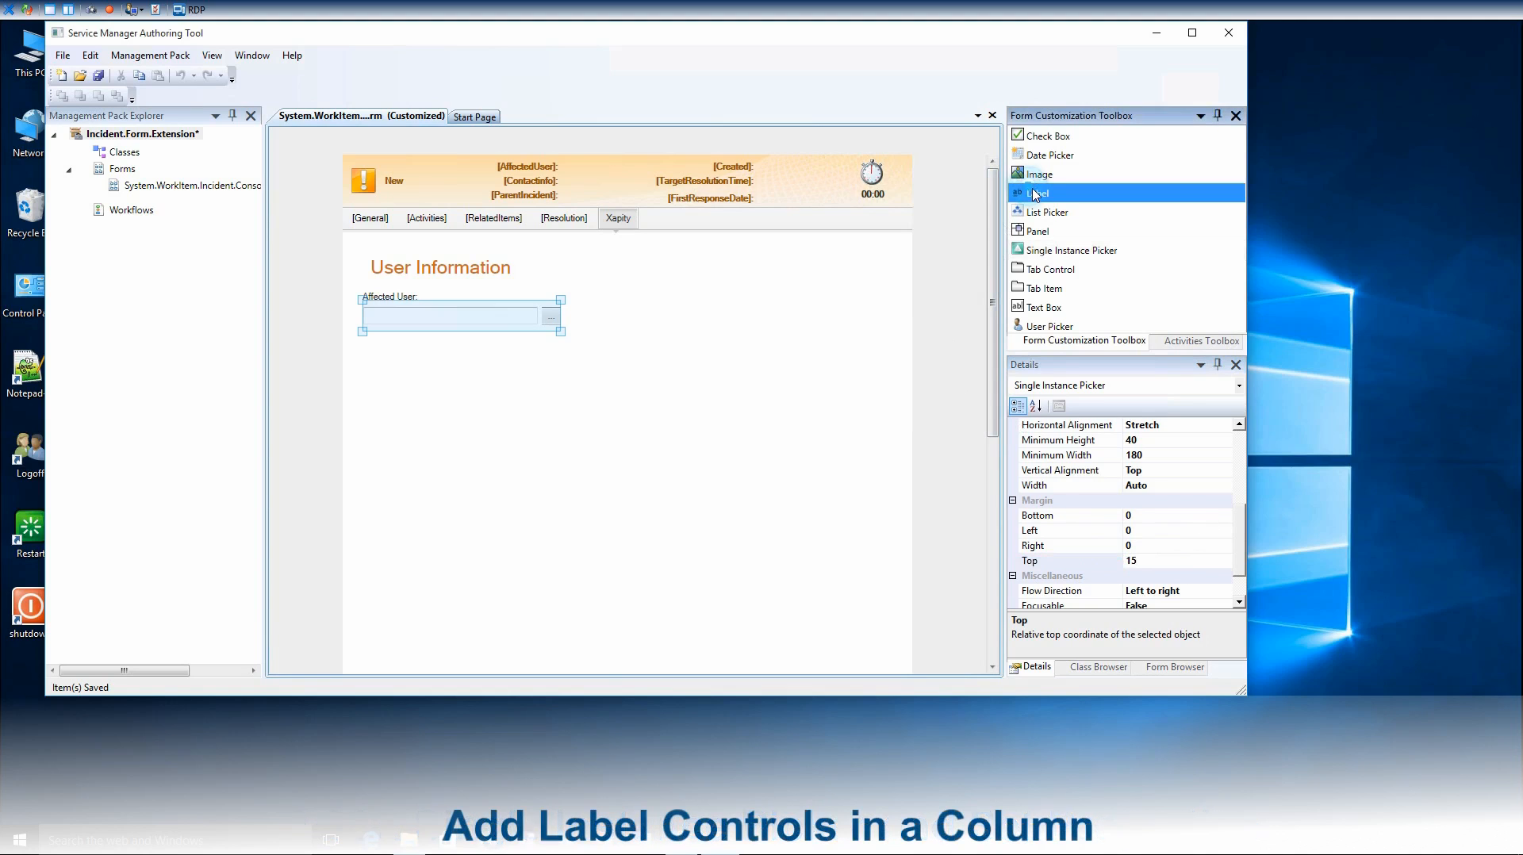
drag(1035, 193, 382, 349)
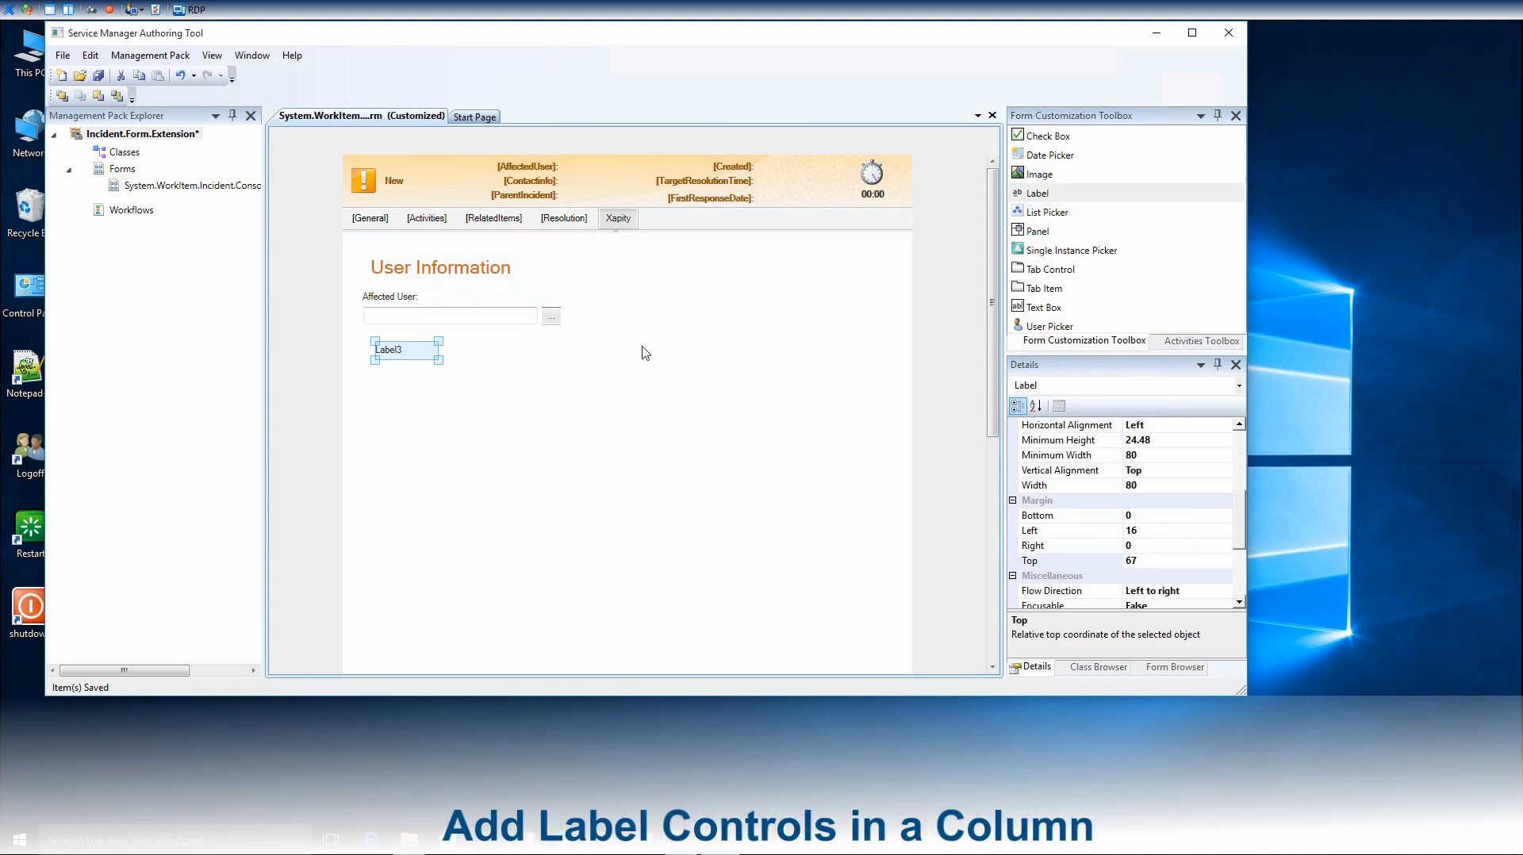
drag(1035, 193, 382, 381)
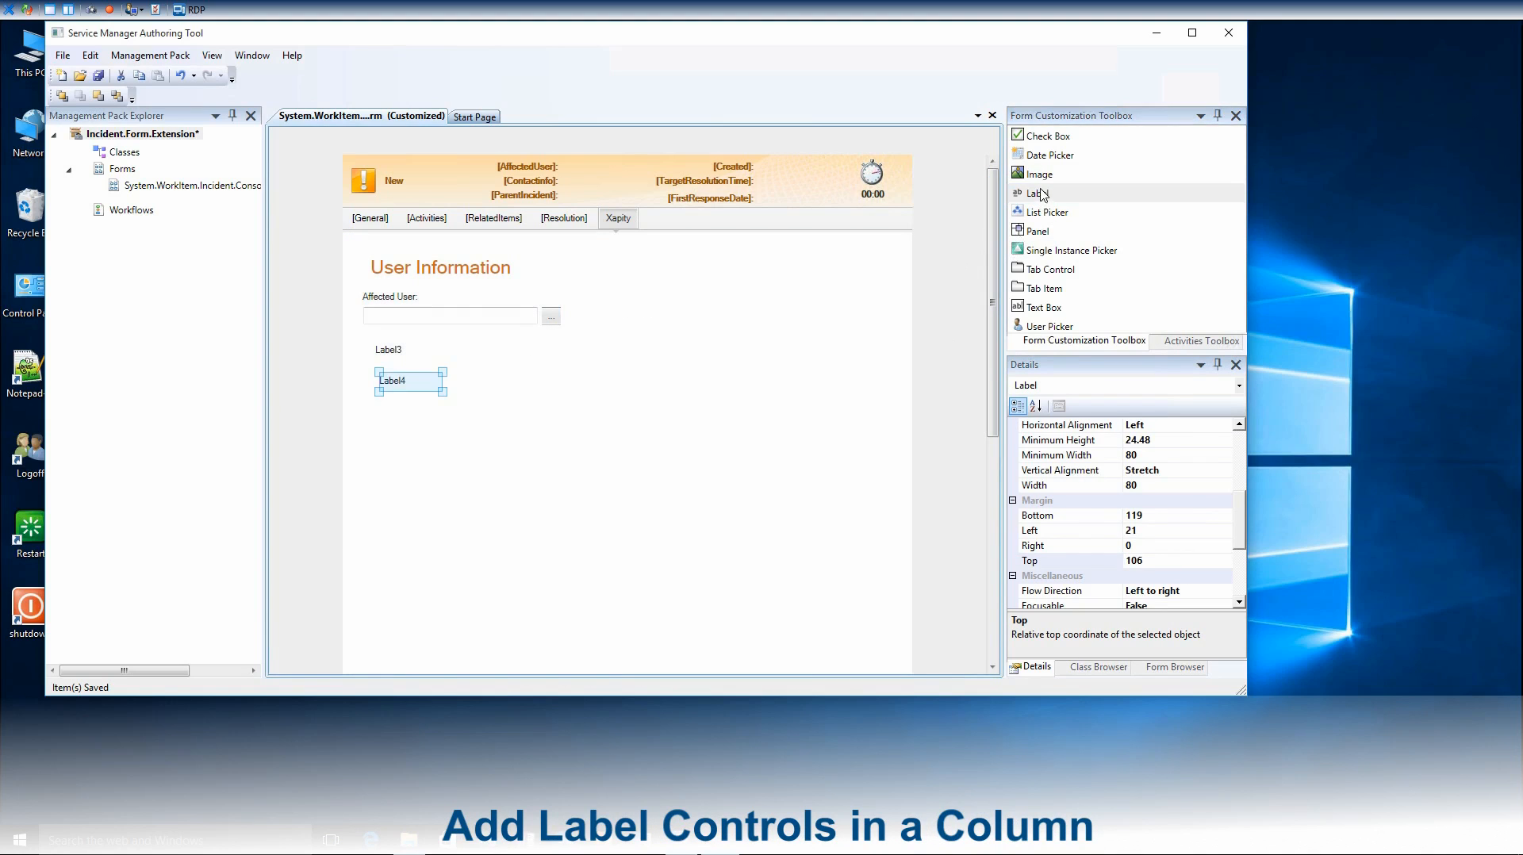
drag(1041, 195, 378, 410)
drag(1022, 193, 473, 354)
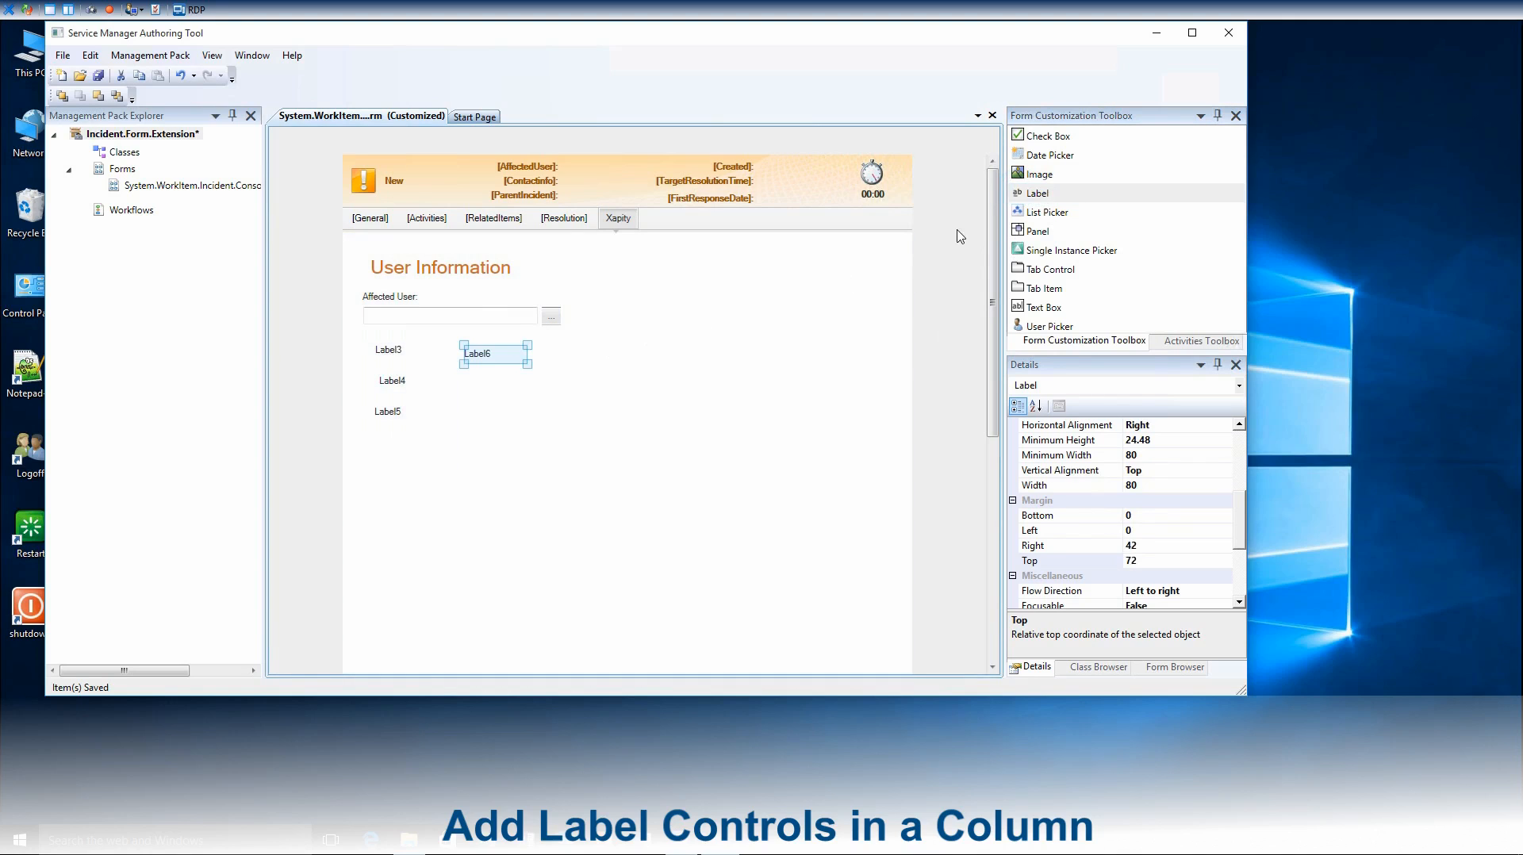
drag(1026, 195, 464, 378)
drag(1027, 195, 461, 405)
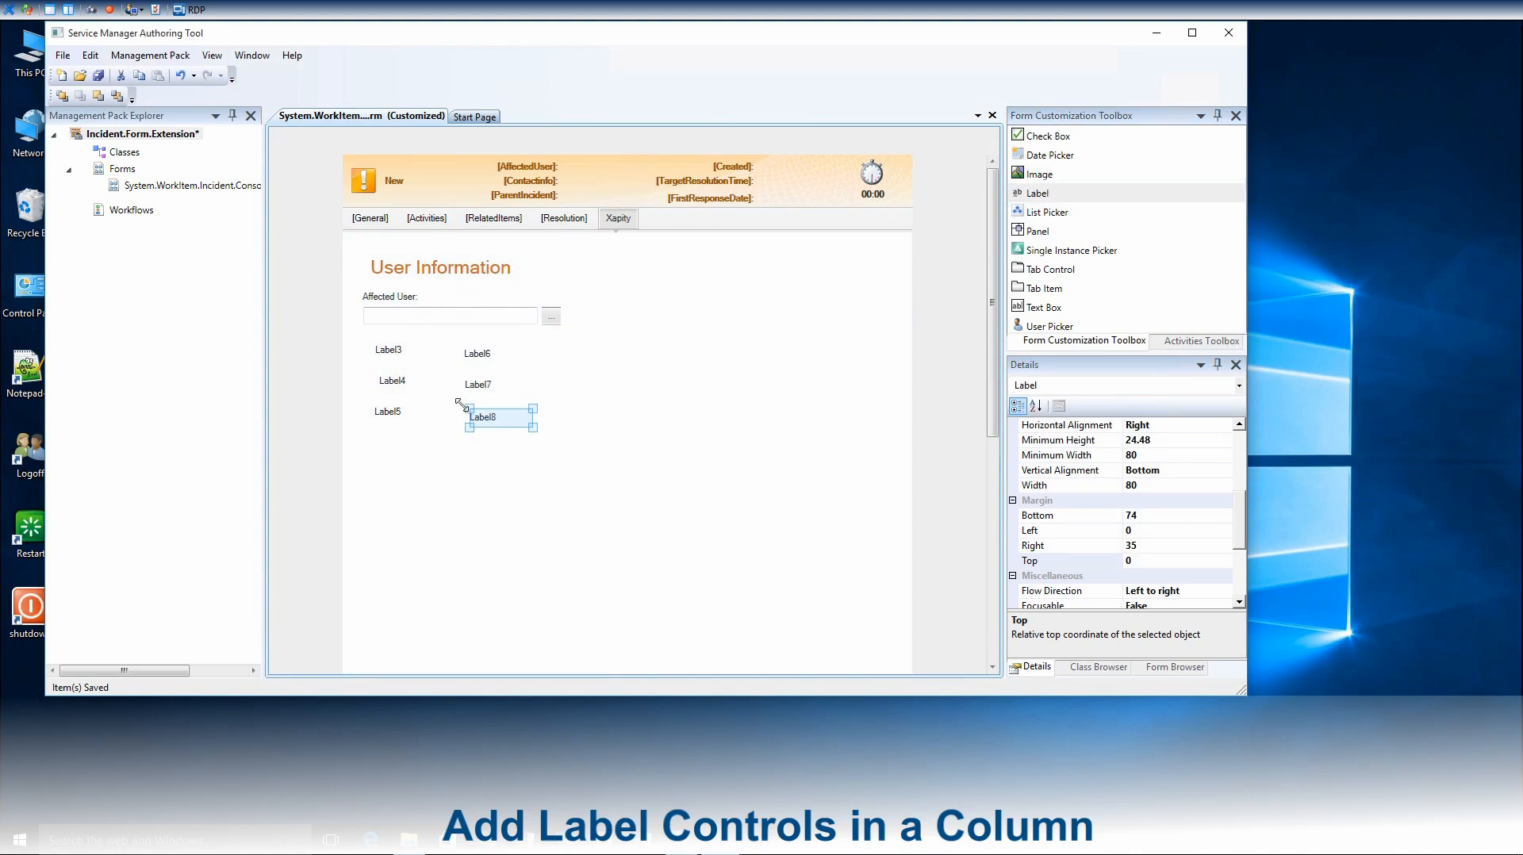
Set the Height and Minimum Height of the first label in the left column to 24 and its Width to 100
click(389, 349)
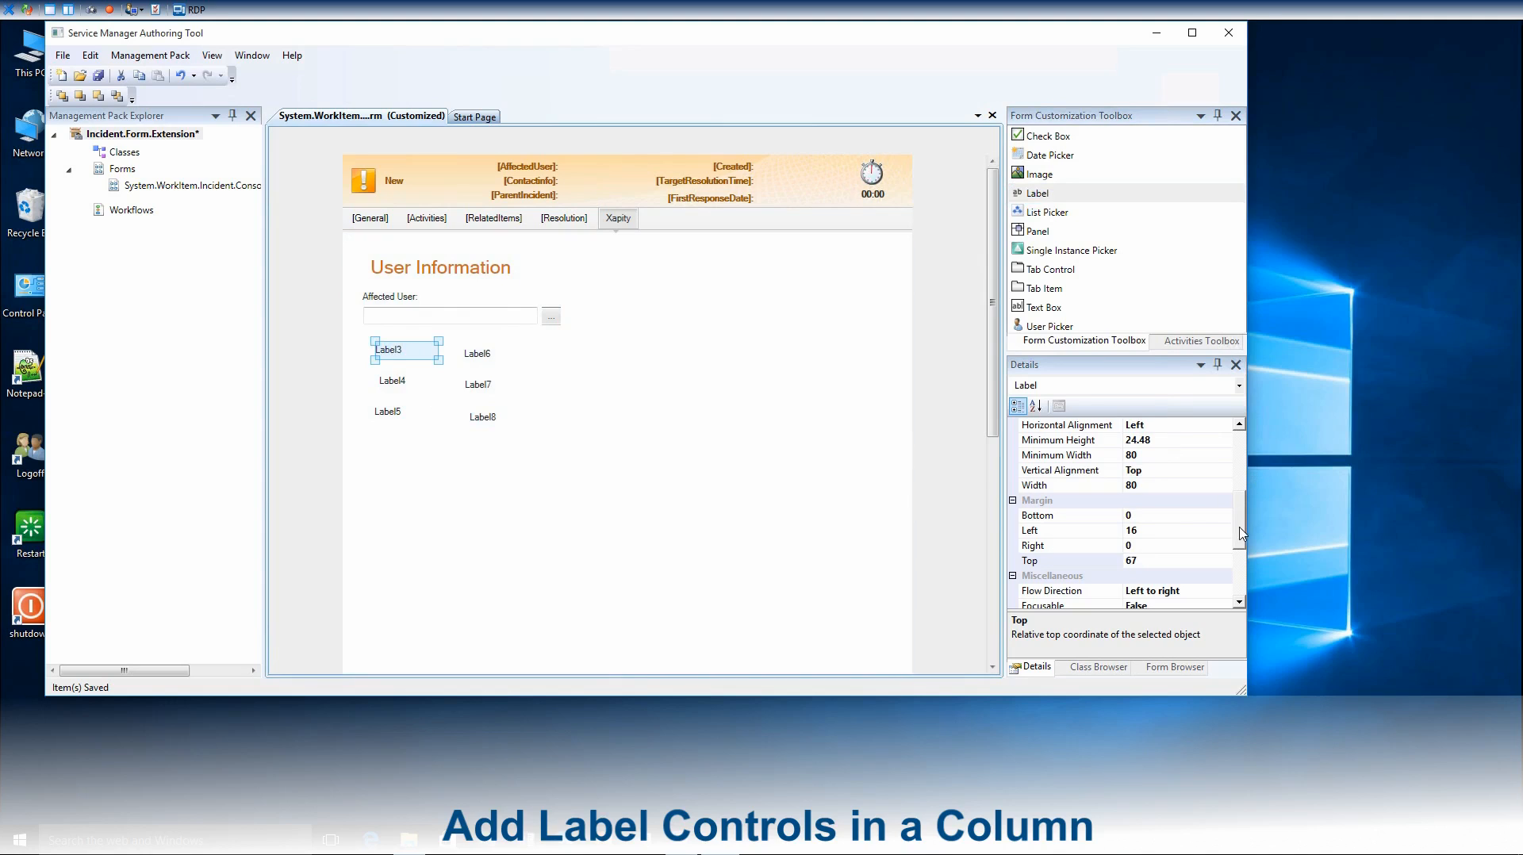
scroll(1242, 534, up, 3)
click(1173, 501)
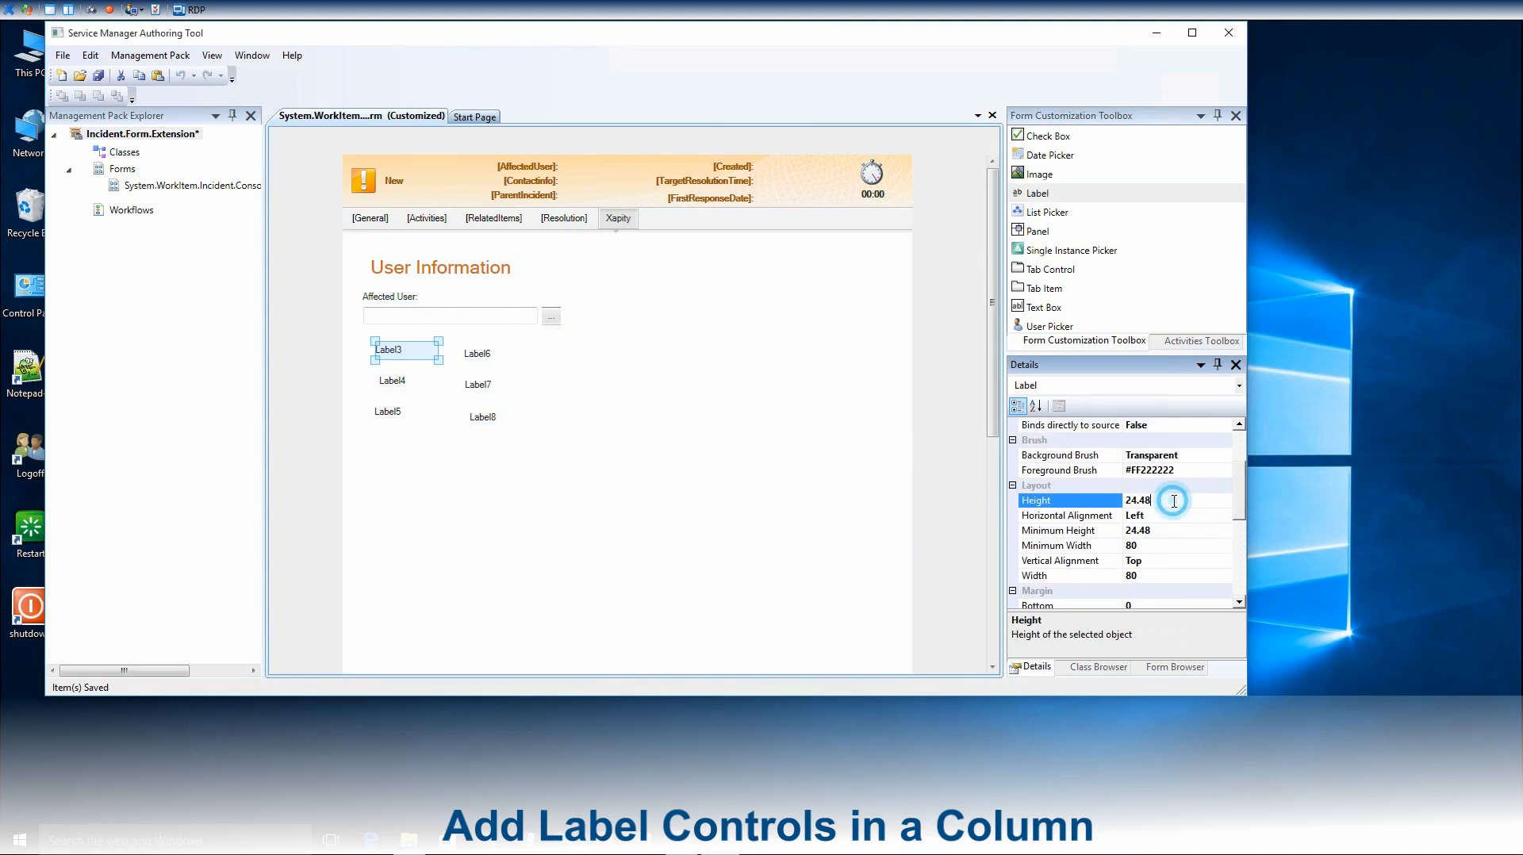
text(24)
click(1146, 530)
text(24)
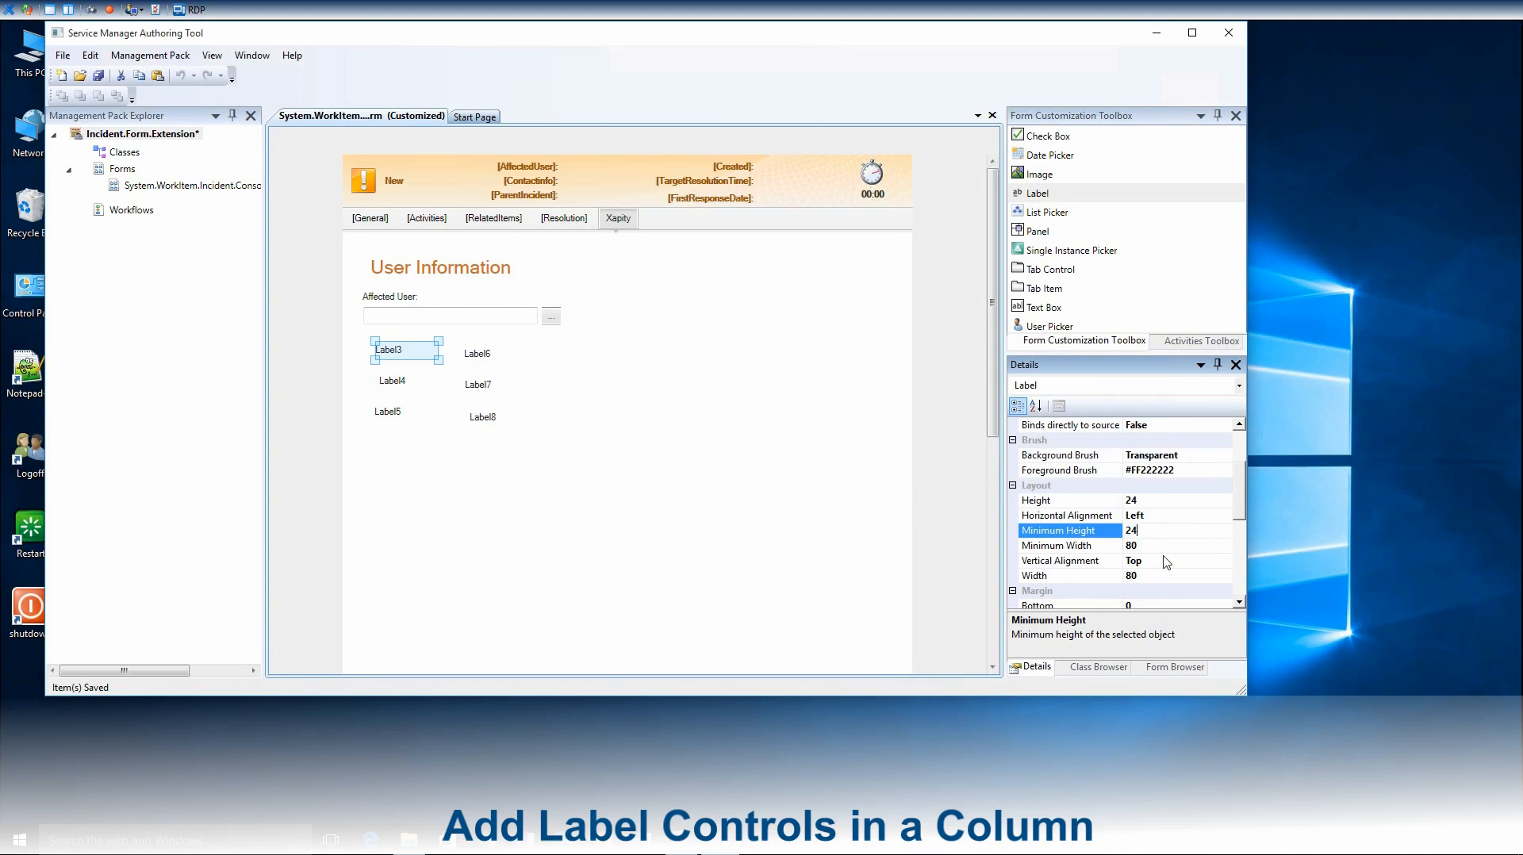
click(1157, 575)
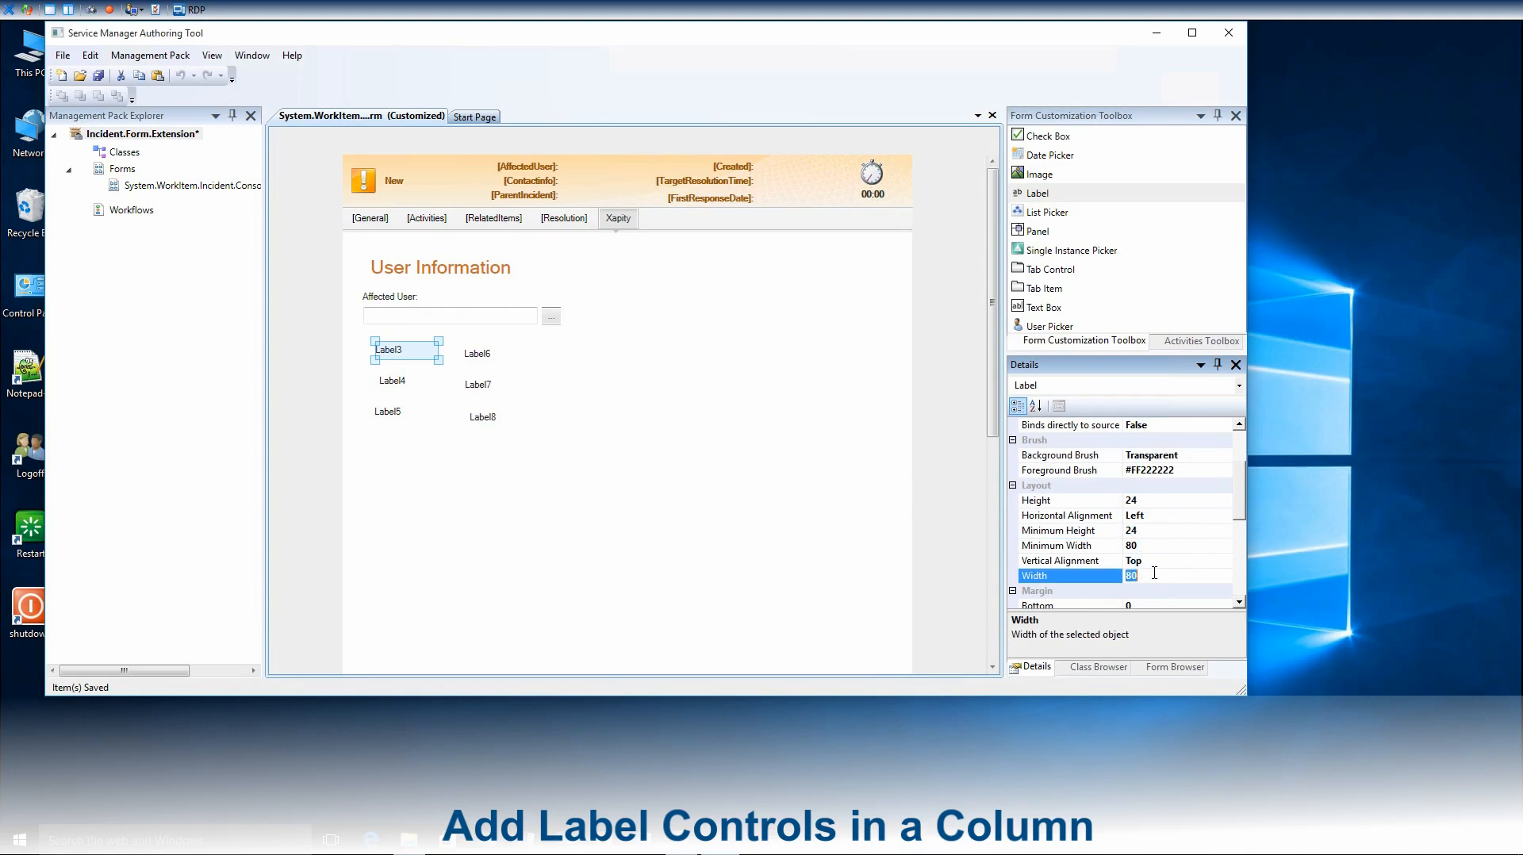
text(100)
Set the margins of the first label in the left column to Left 0 and Top 80
click(1239, 603)
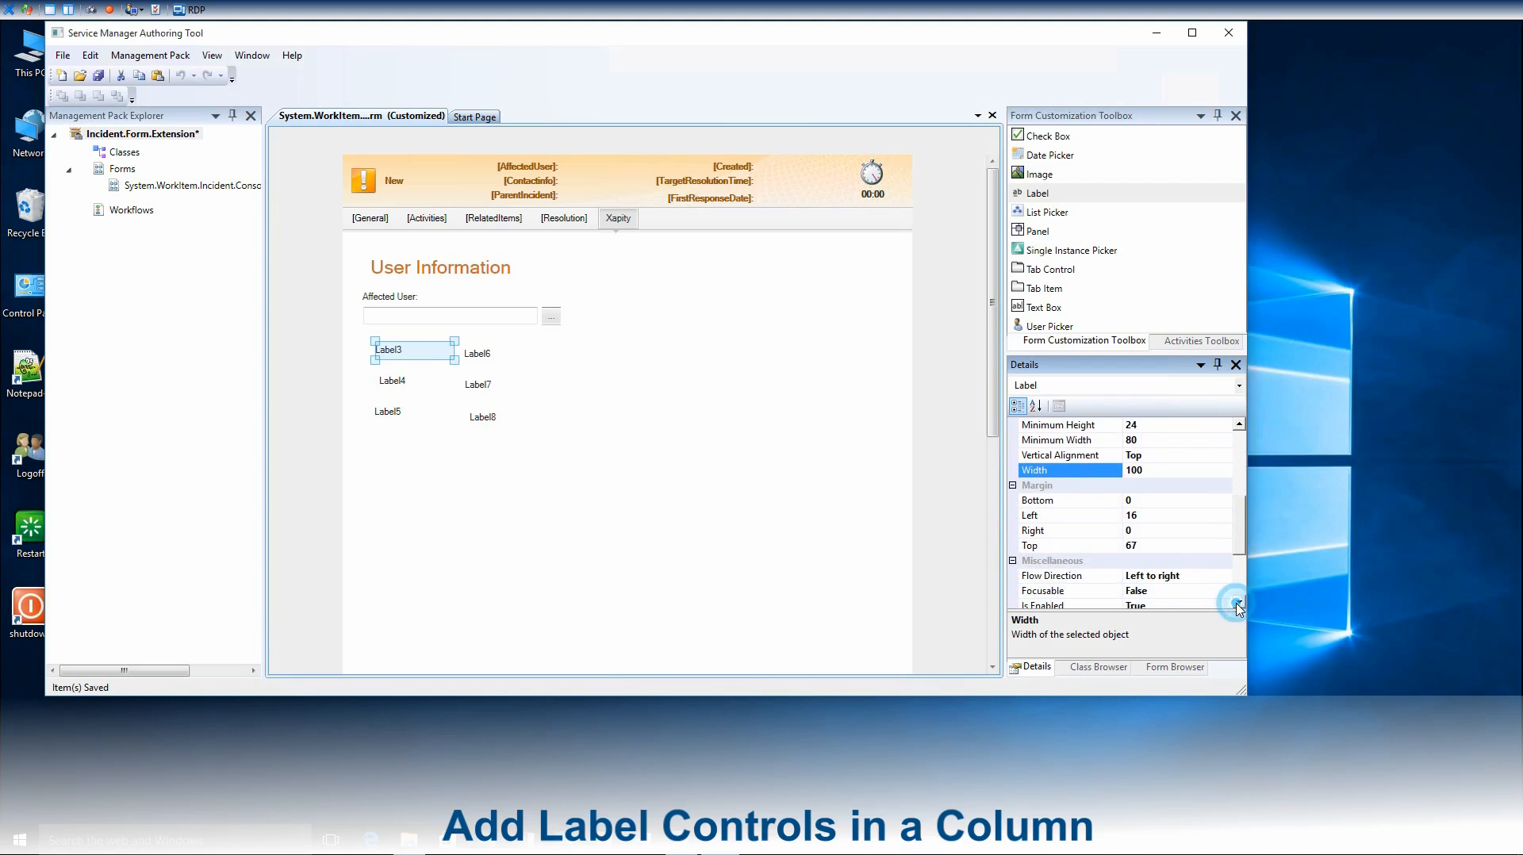
click(1239, 604)
click(1142, 501)
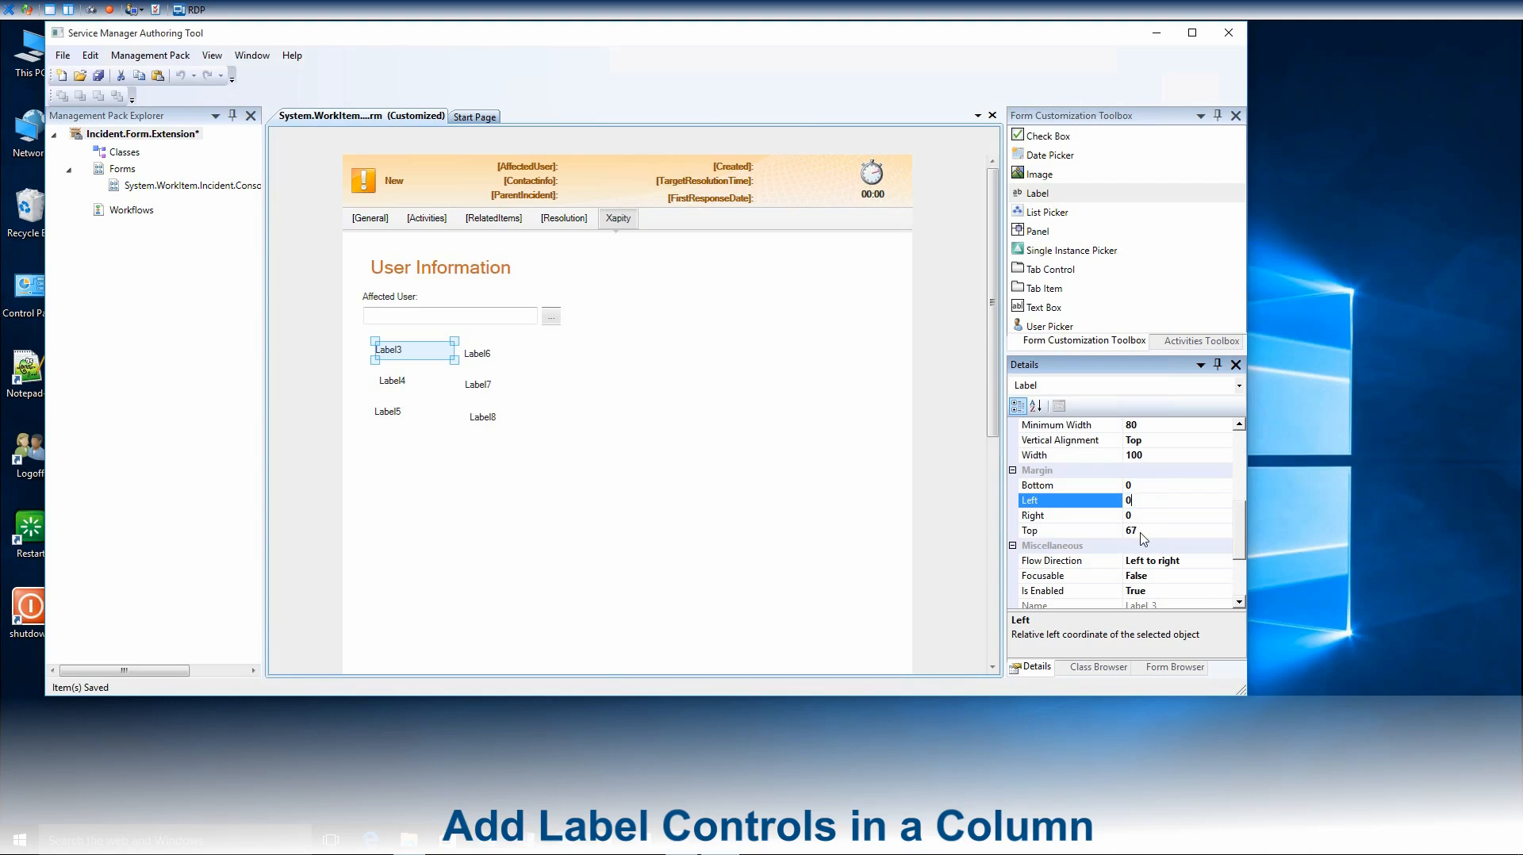
text(0)
click(1142, 531)
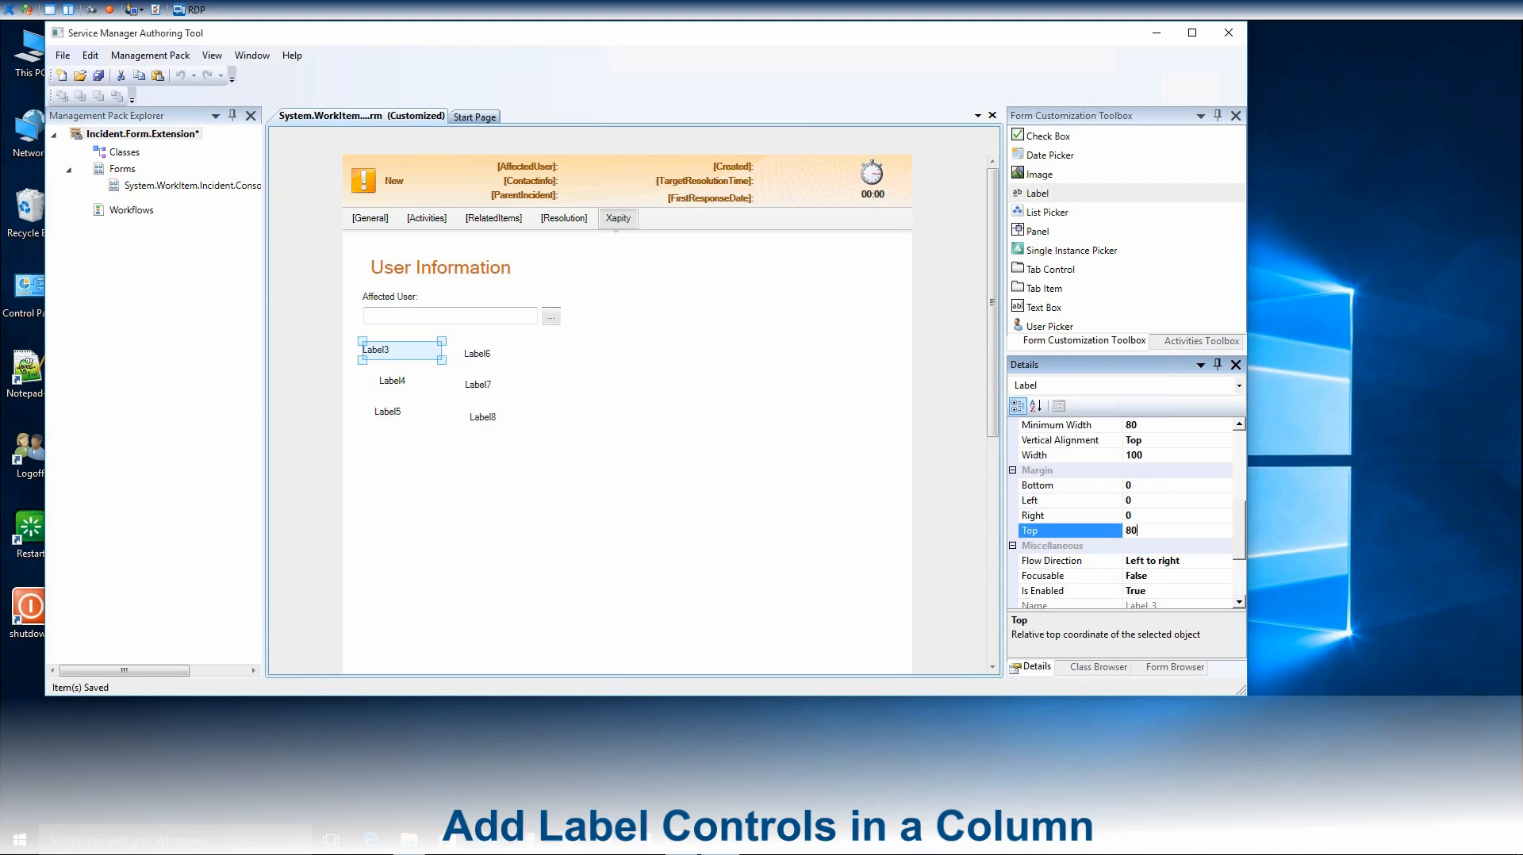
key(Return)
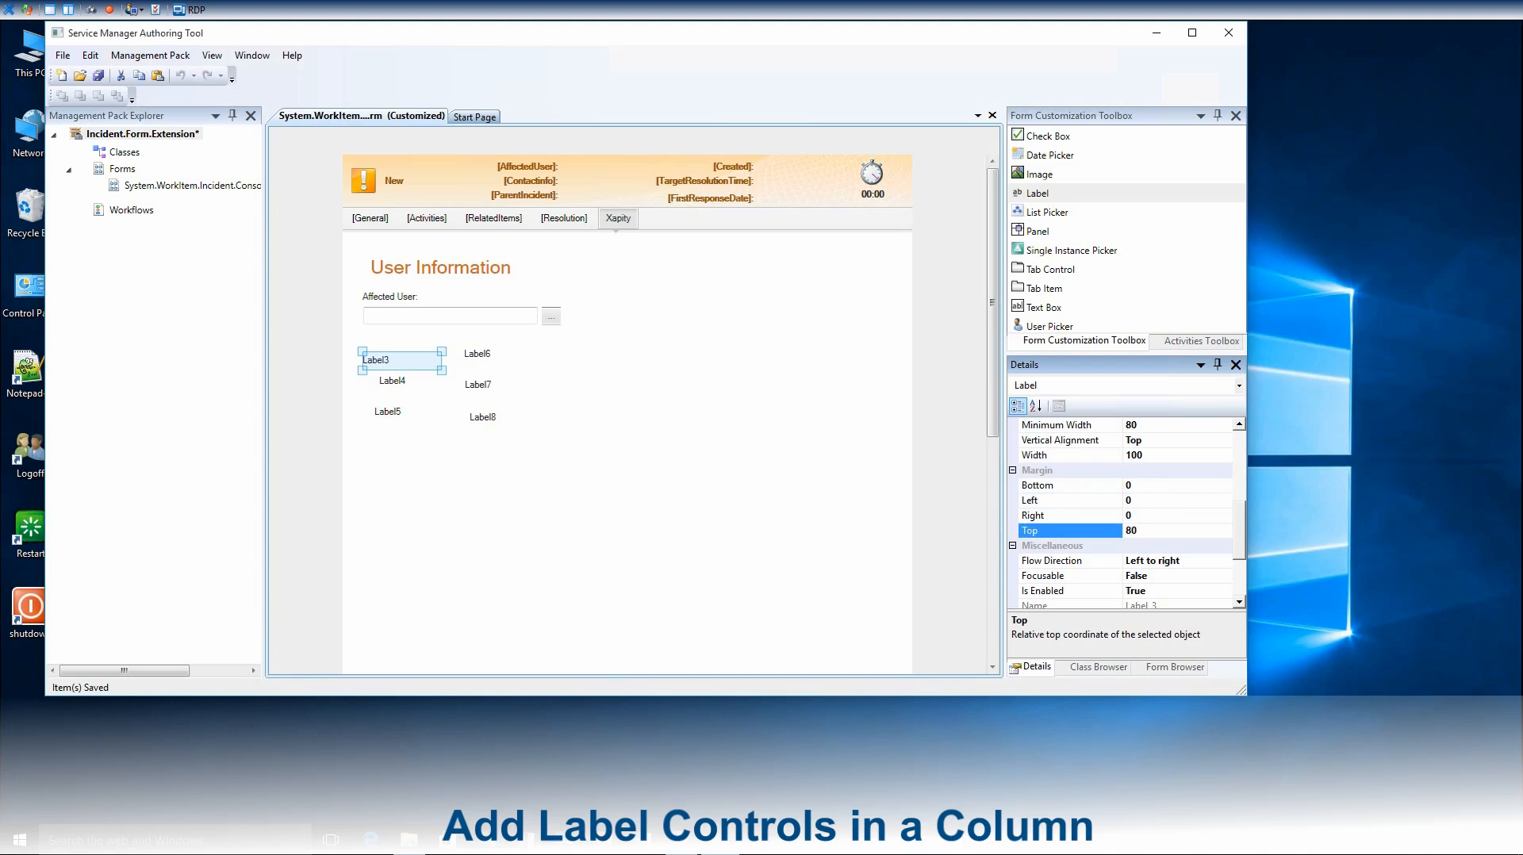
Set the Content of the first label in the left column to "Address:"
click(1238, 602)
click(1163, 561)
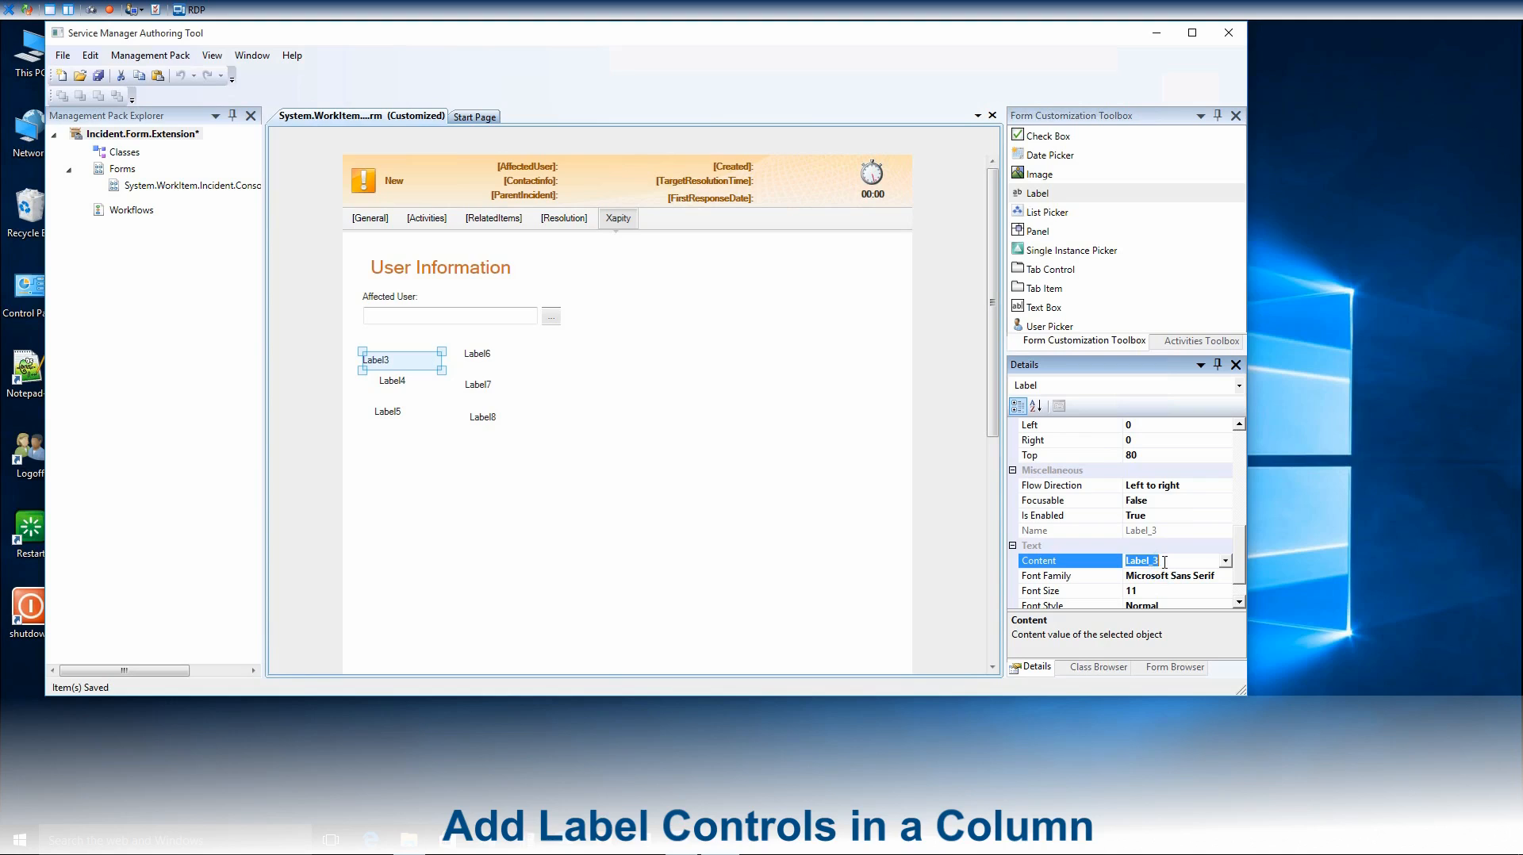
text(Address:)
Set the Height and Minimum Height of the second label in the left column to 24
click(396, 384)
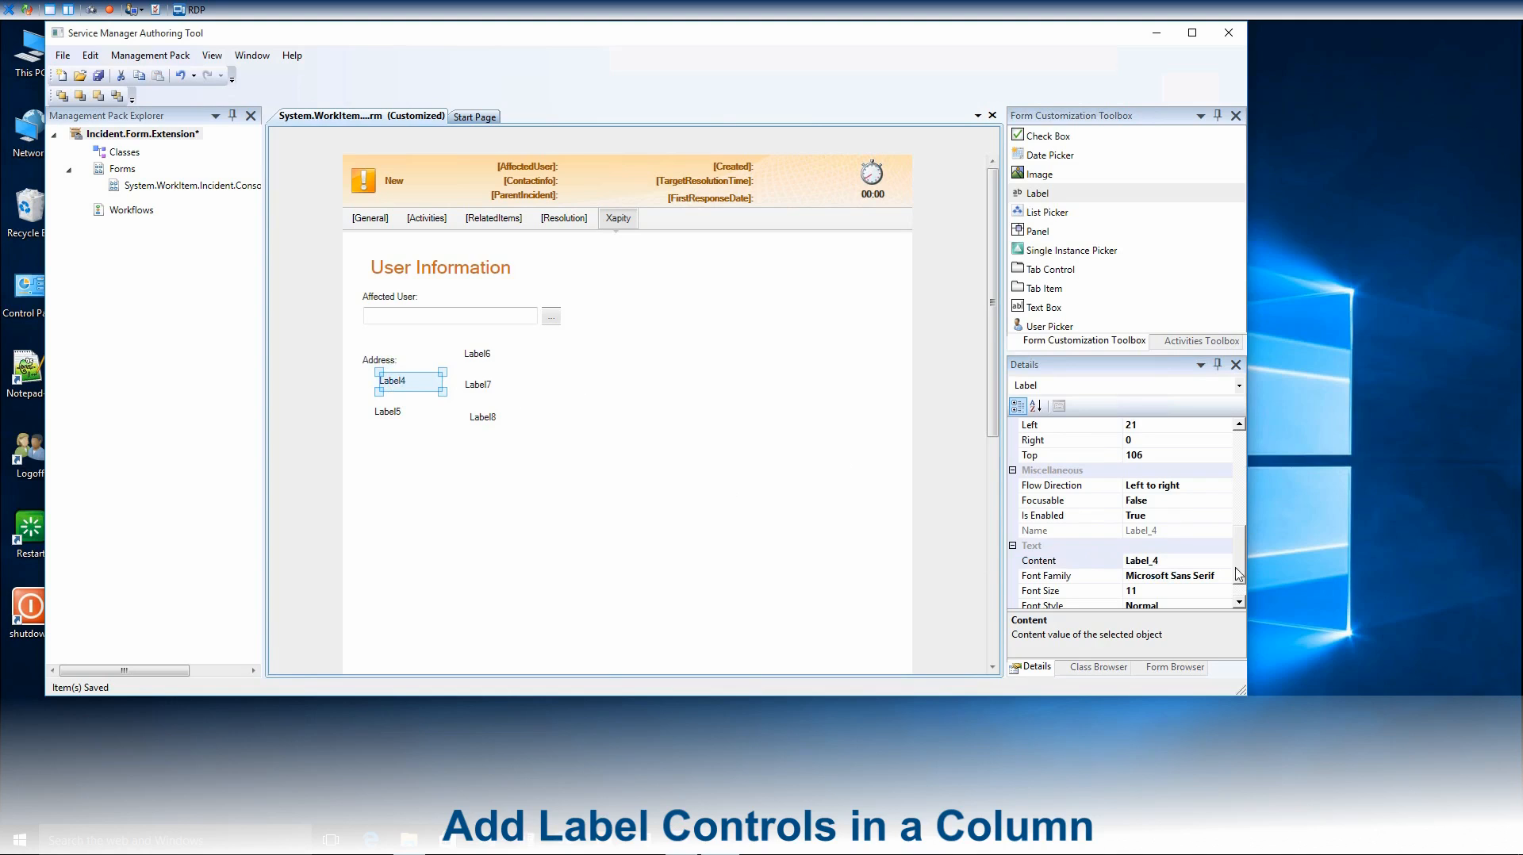
drag(1240, 565, 1244, 517)
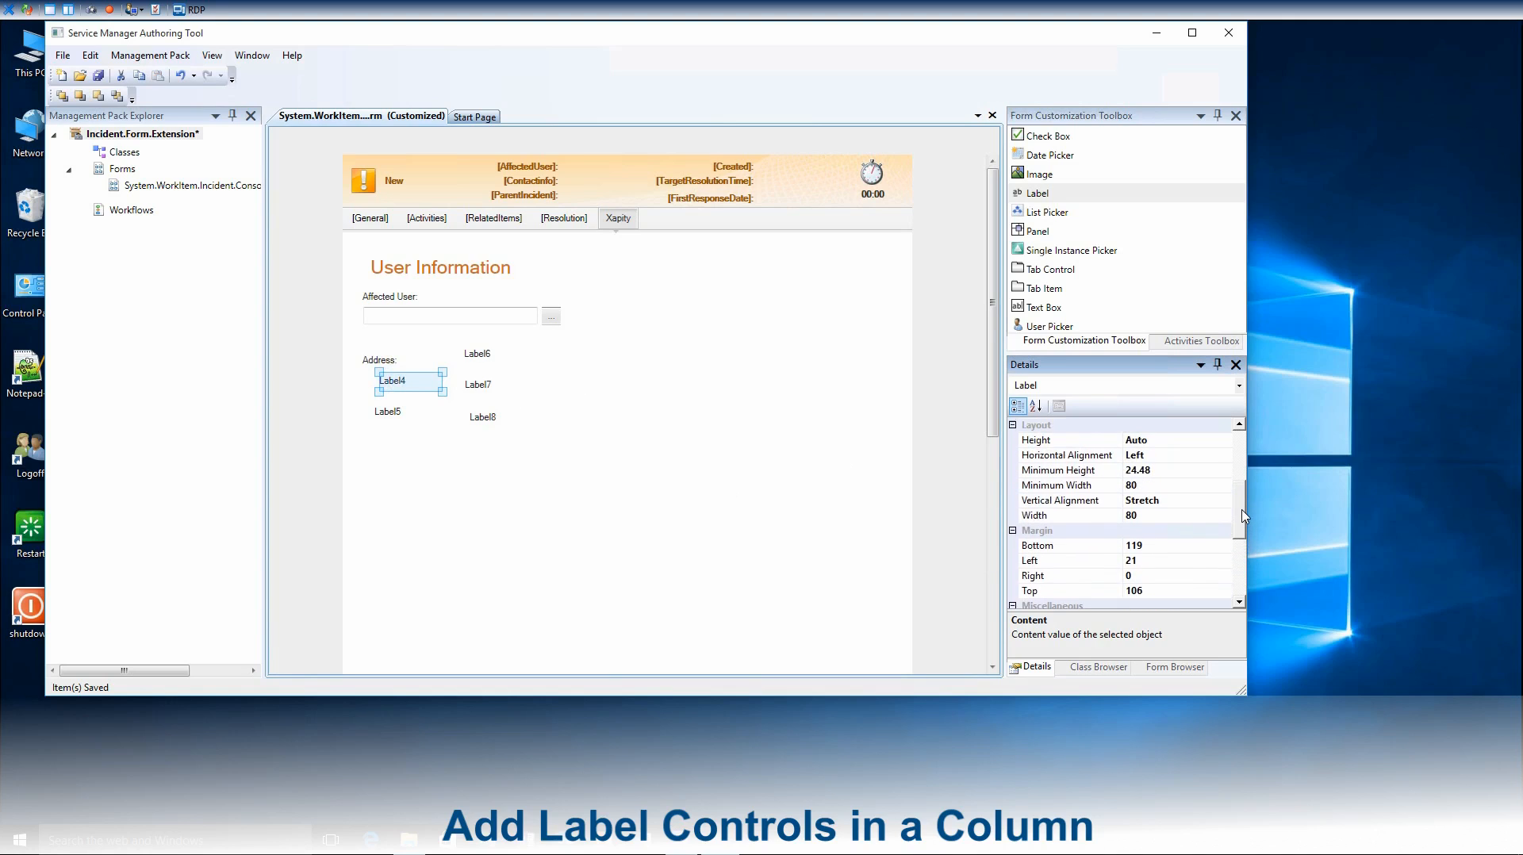
click(1184, 446)
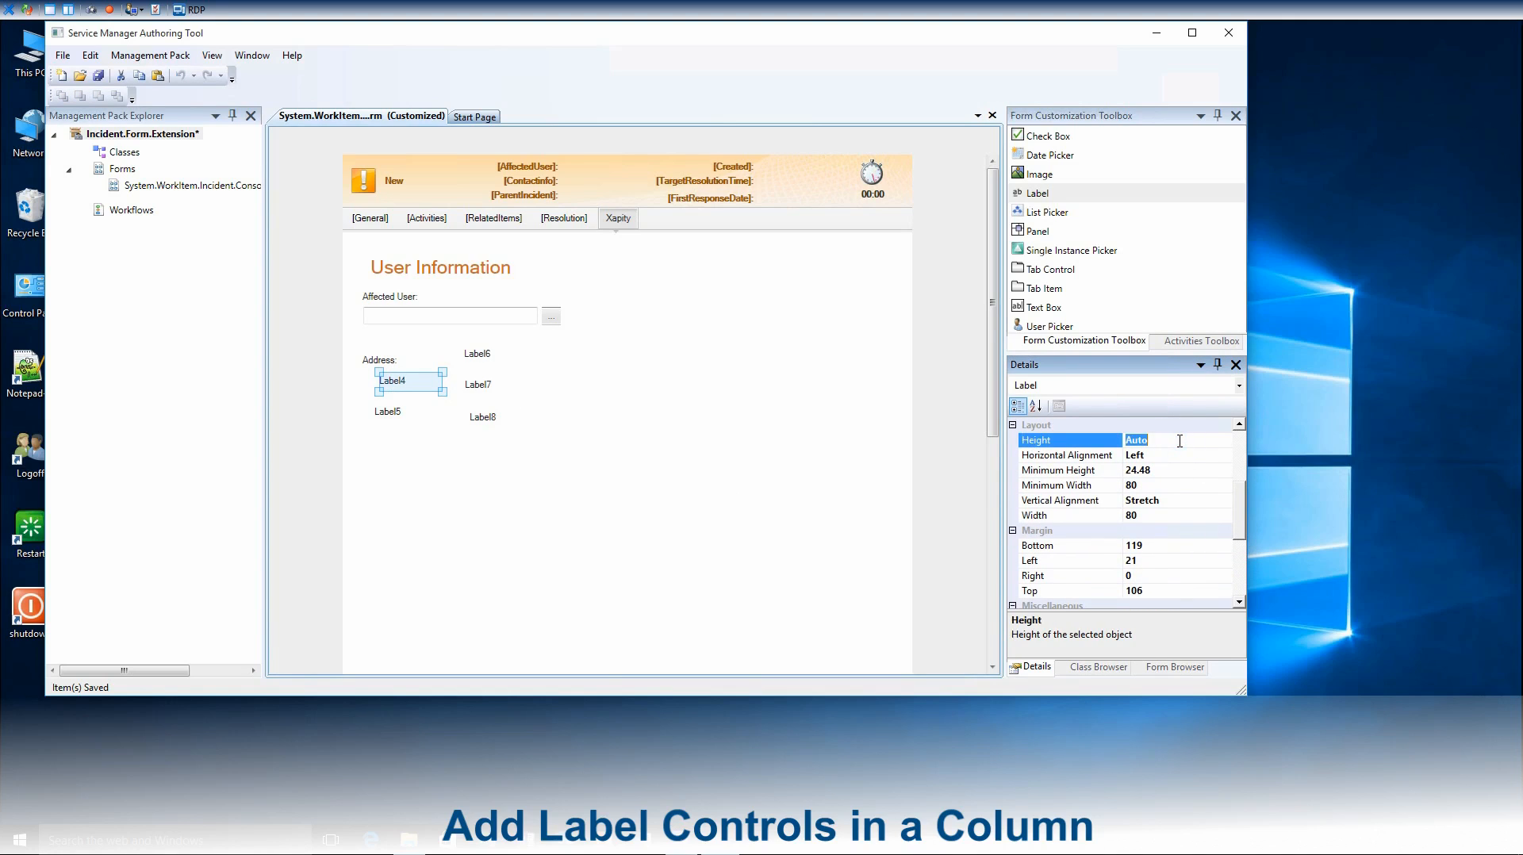
text(24)
click(1175, 469)
text(2)
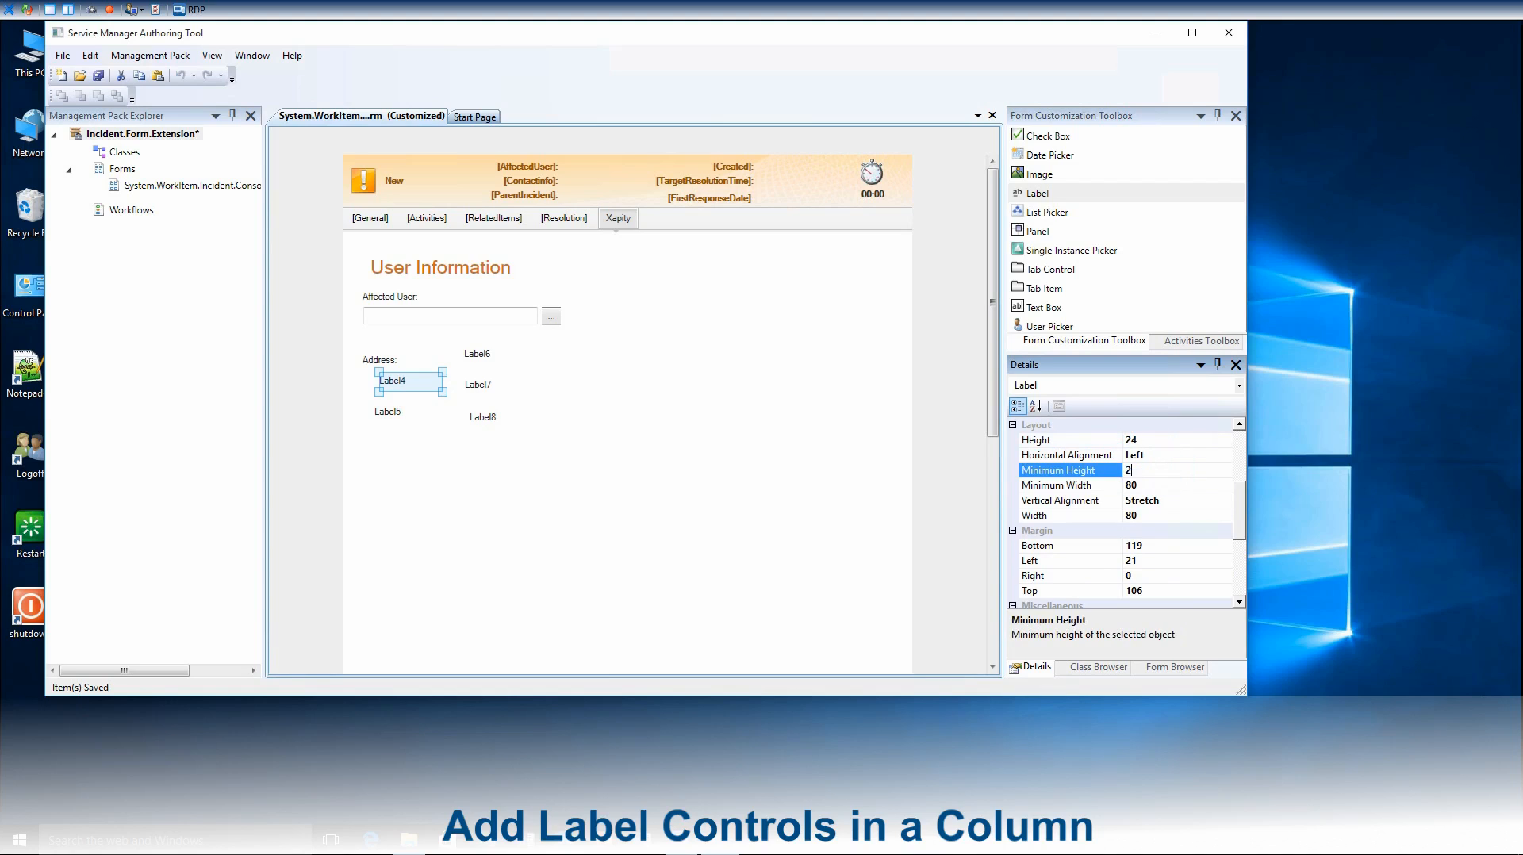
Set the Vertical Alignment of the label below Address to Top and its Width to 100
click(1177, 501)
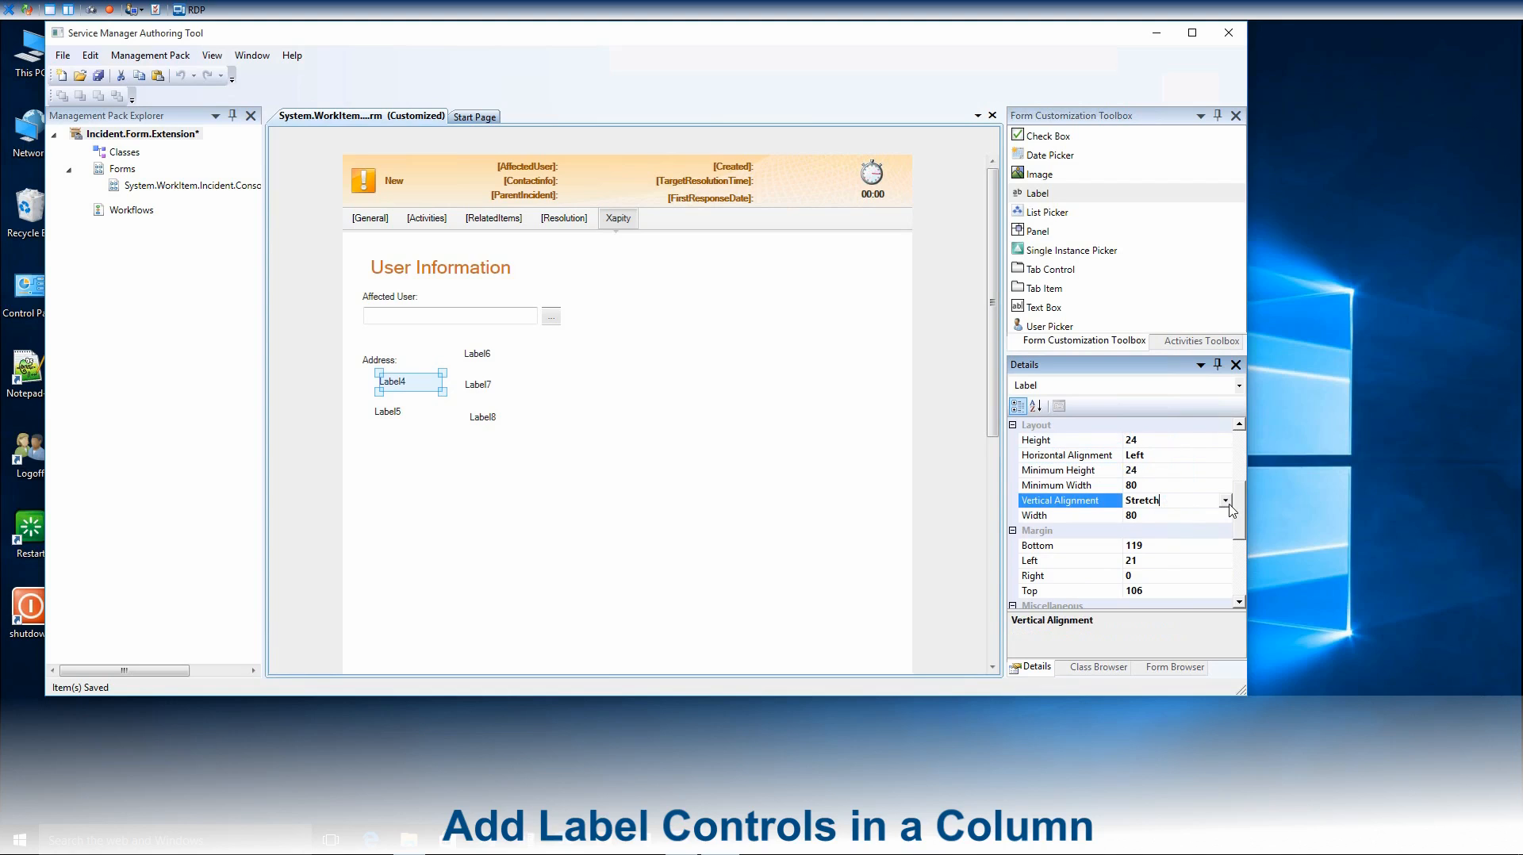
click(1226, 501)
click(1149, 560)
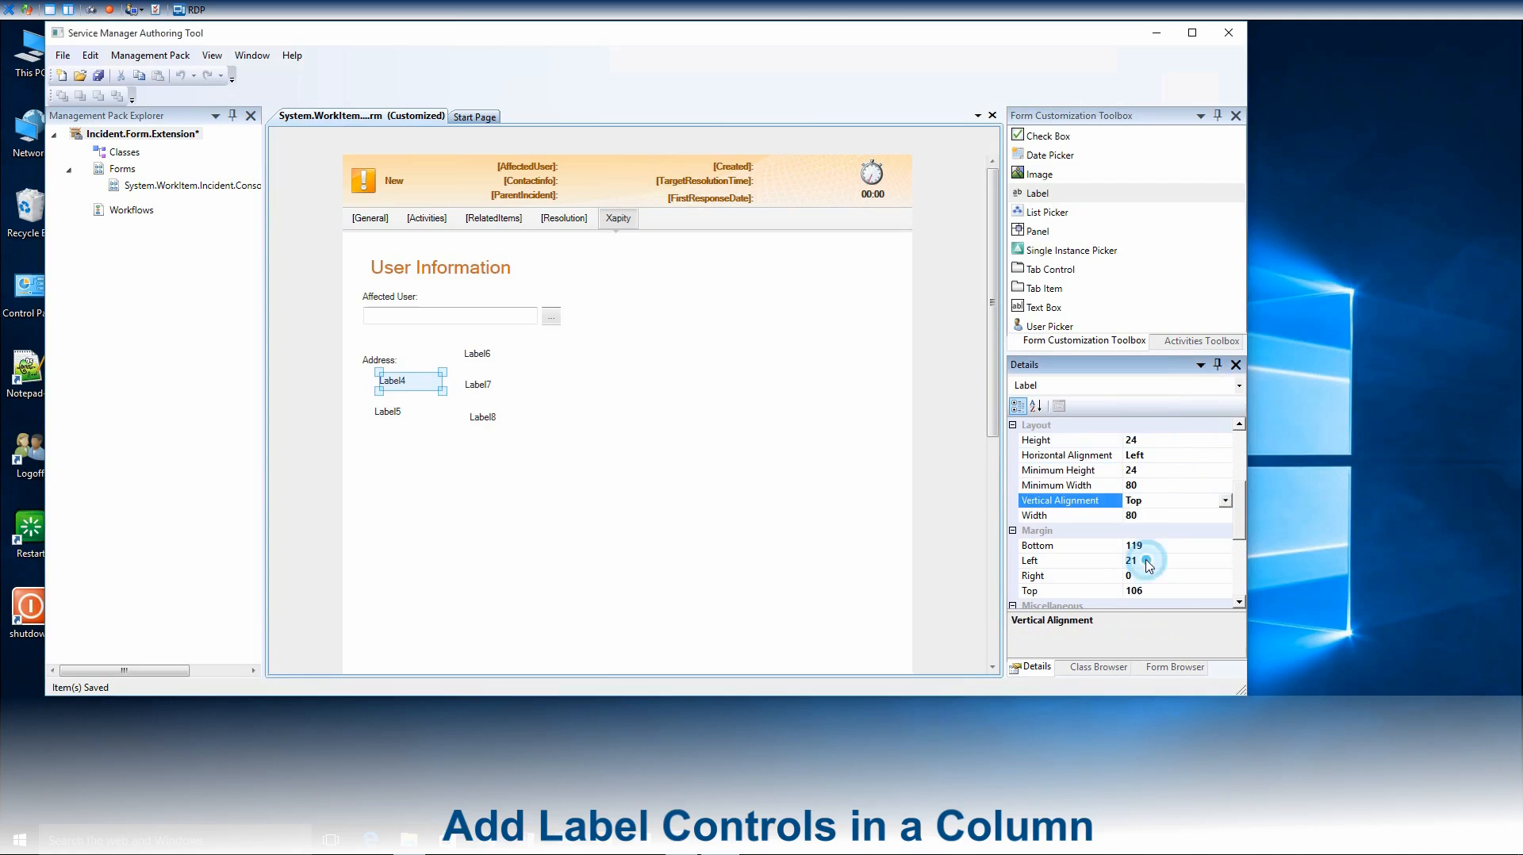
click(1142, 515)
text(1)
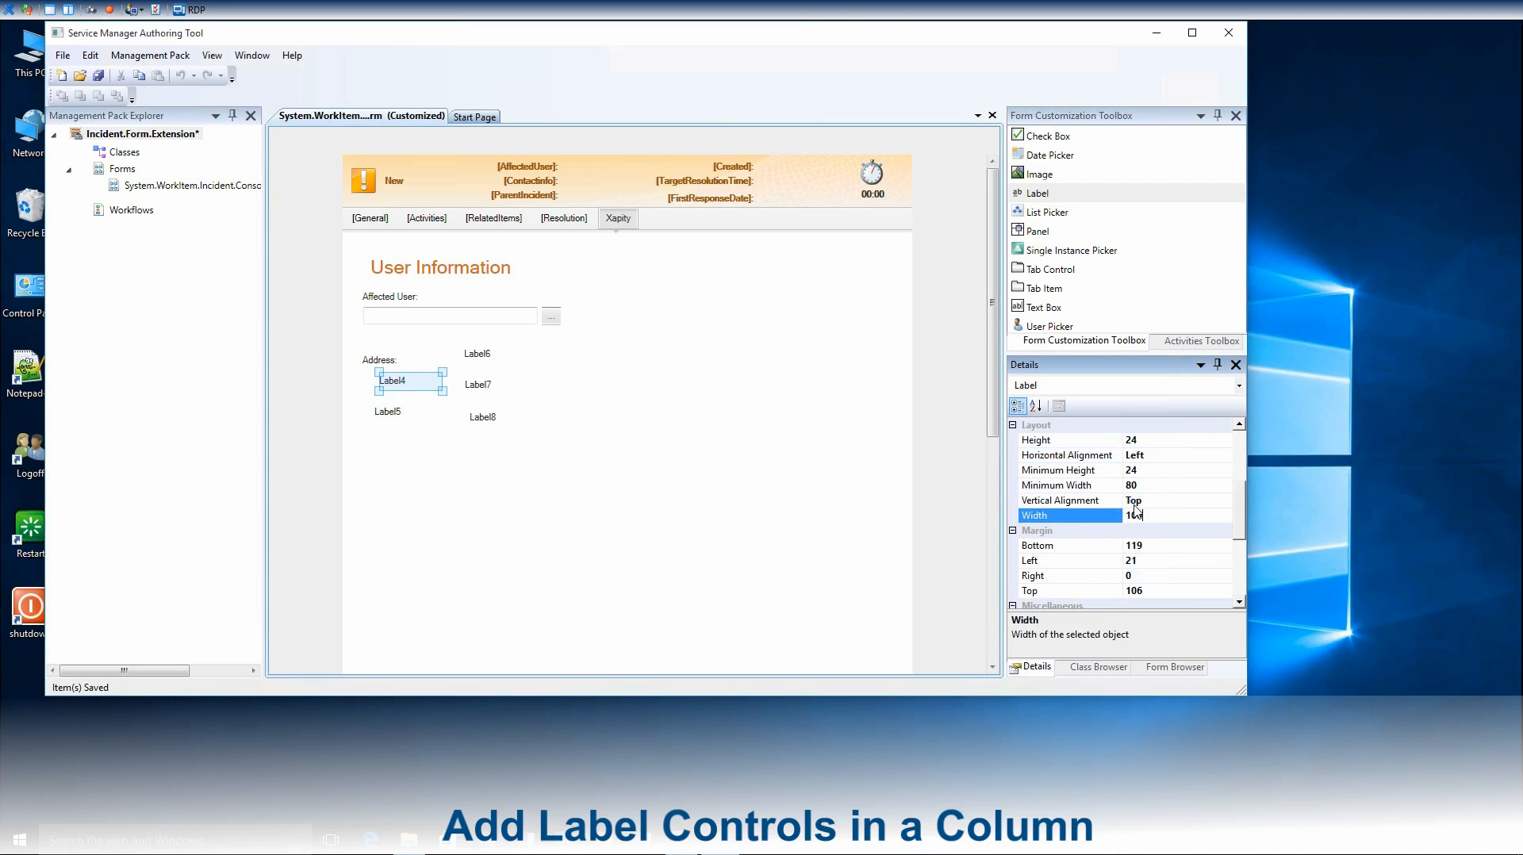
text(00)
Set the margins of the label below Address to Bottom 0, Left 0 and Top 105
click(1148, 546)
text(0)
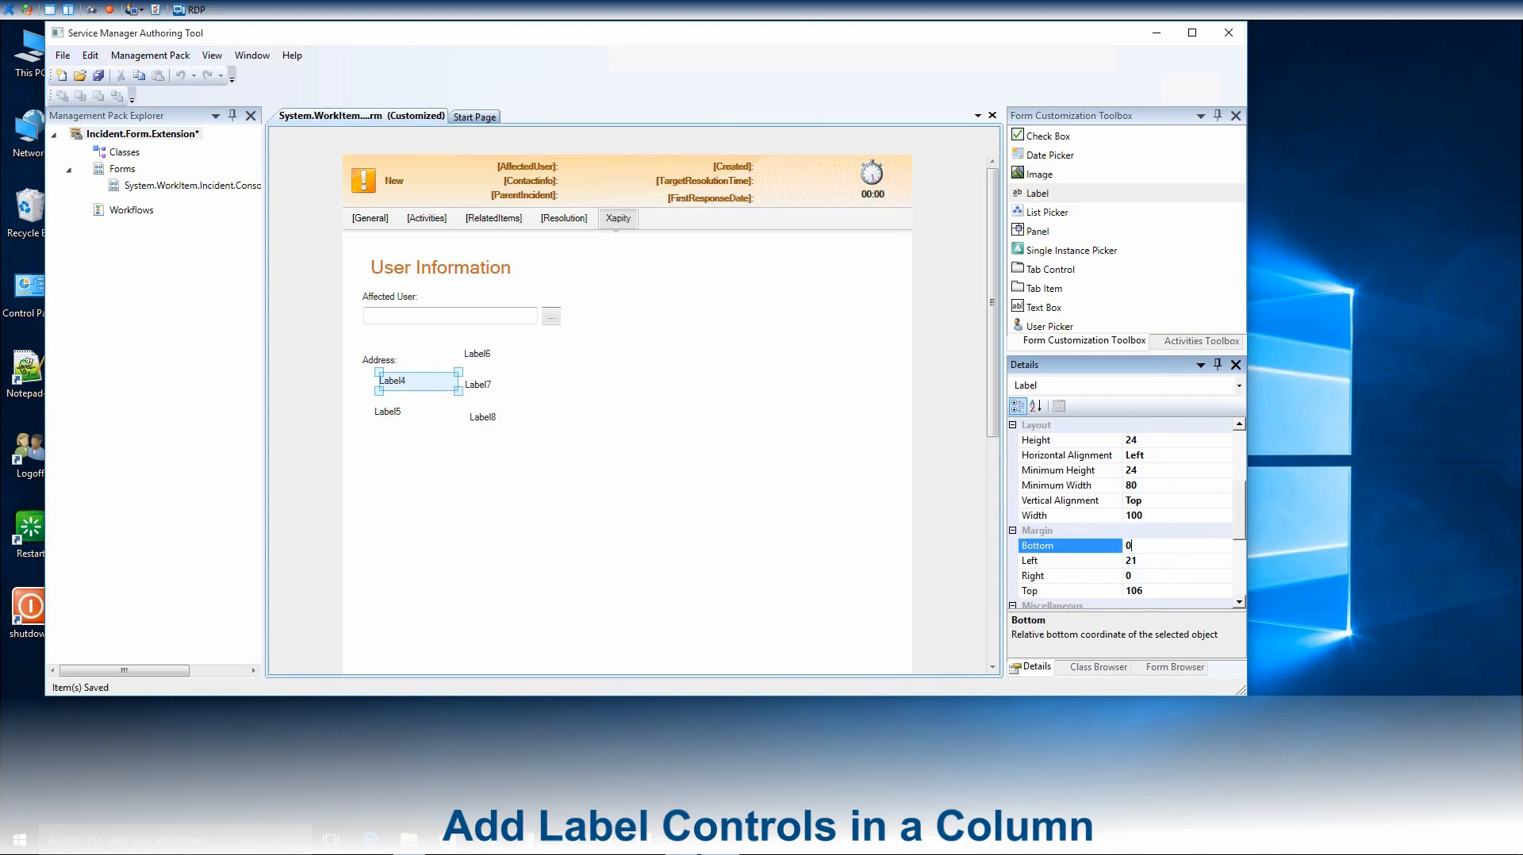
click(1146, 561)
text(0)
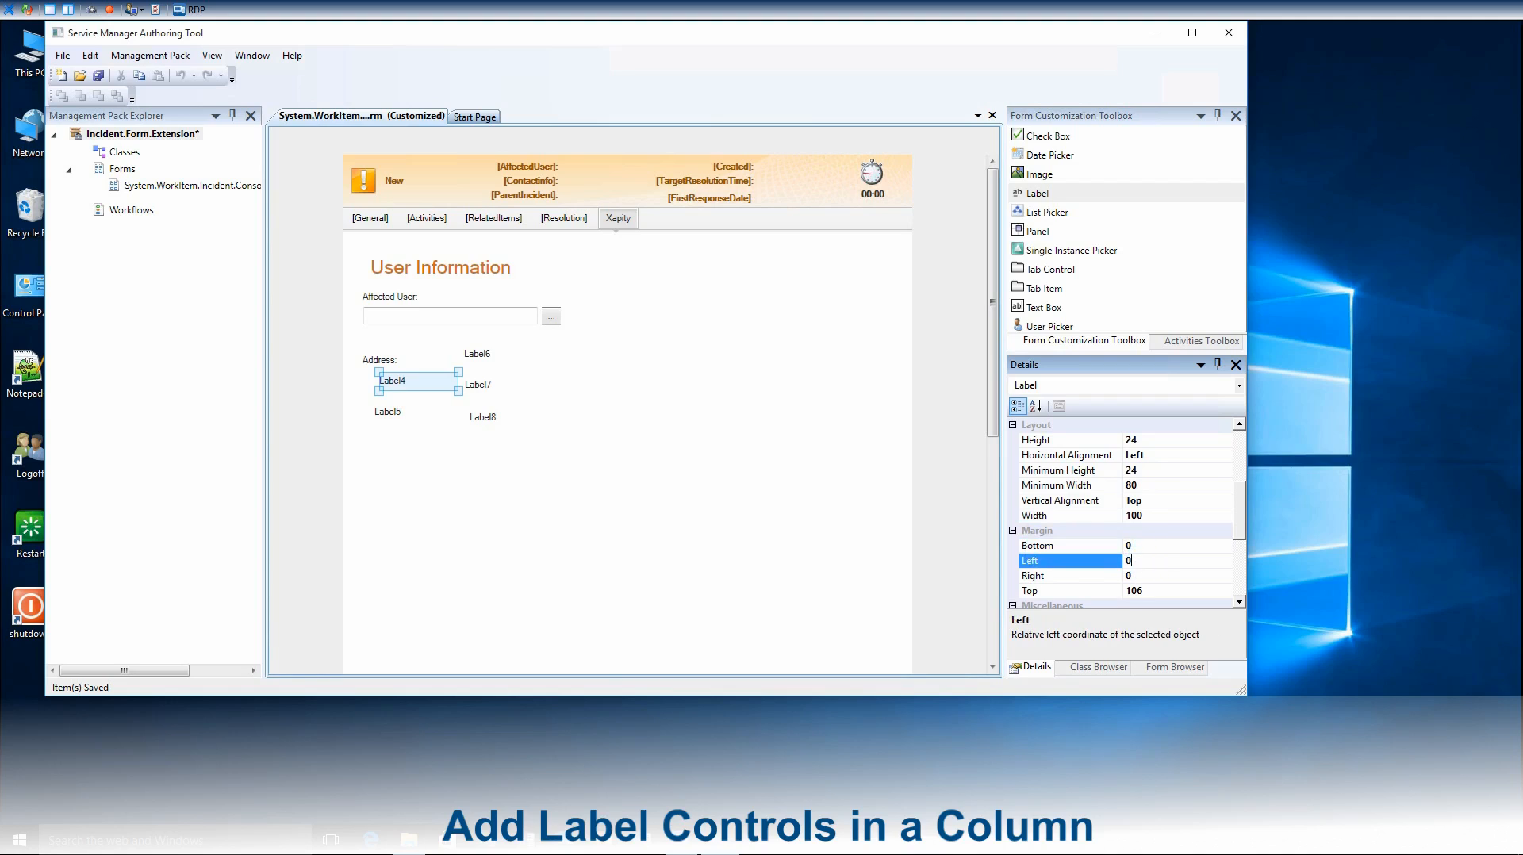
click(1145, 591)
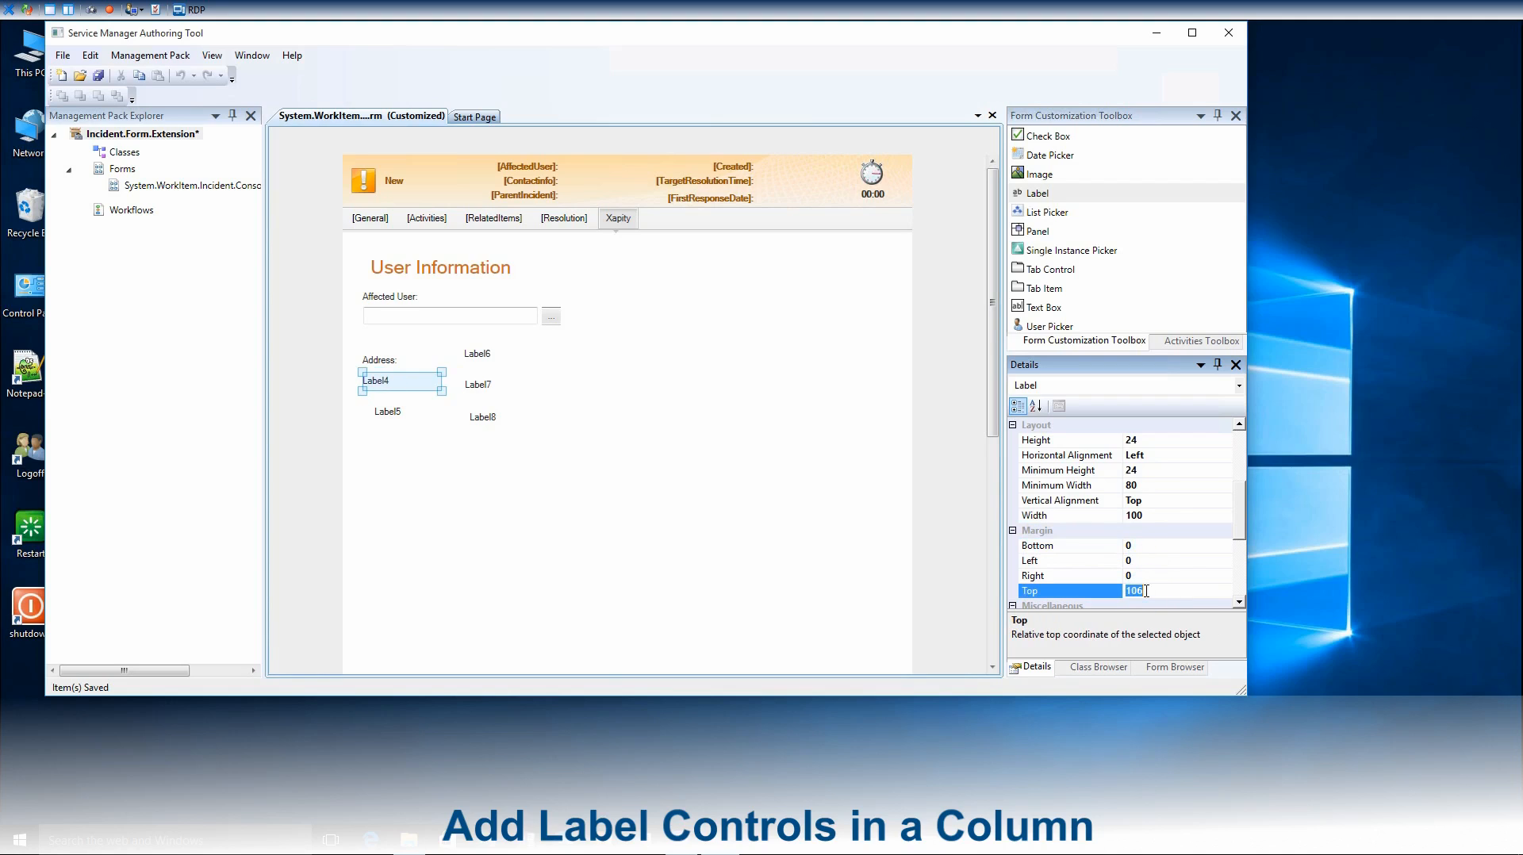
text(1)
Set the Content of the label below Address to "Telephone:"
click(1234, 573)
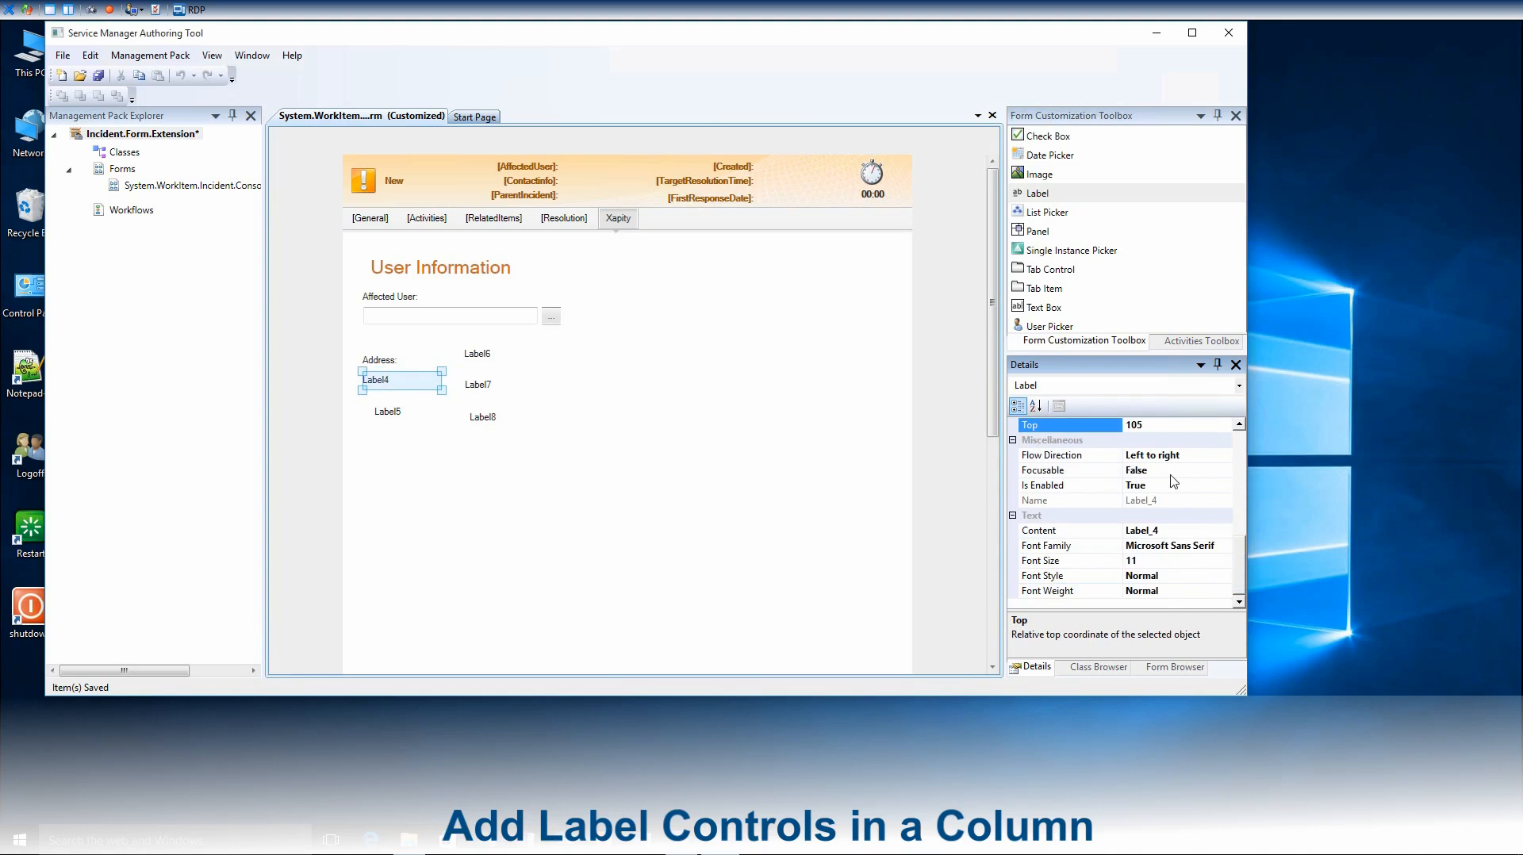
click(1168, 530)
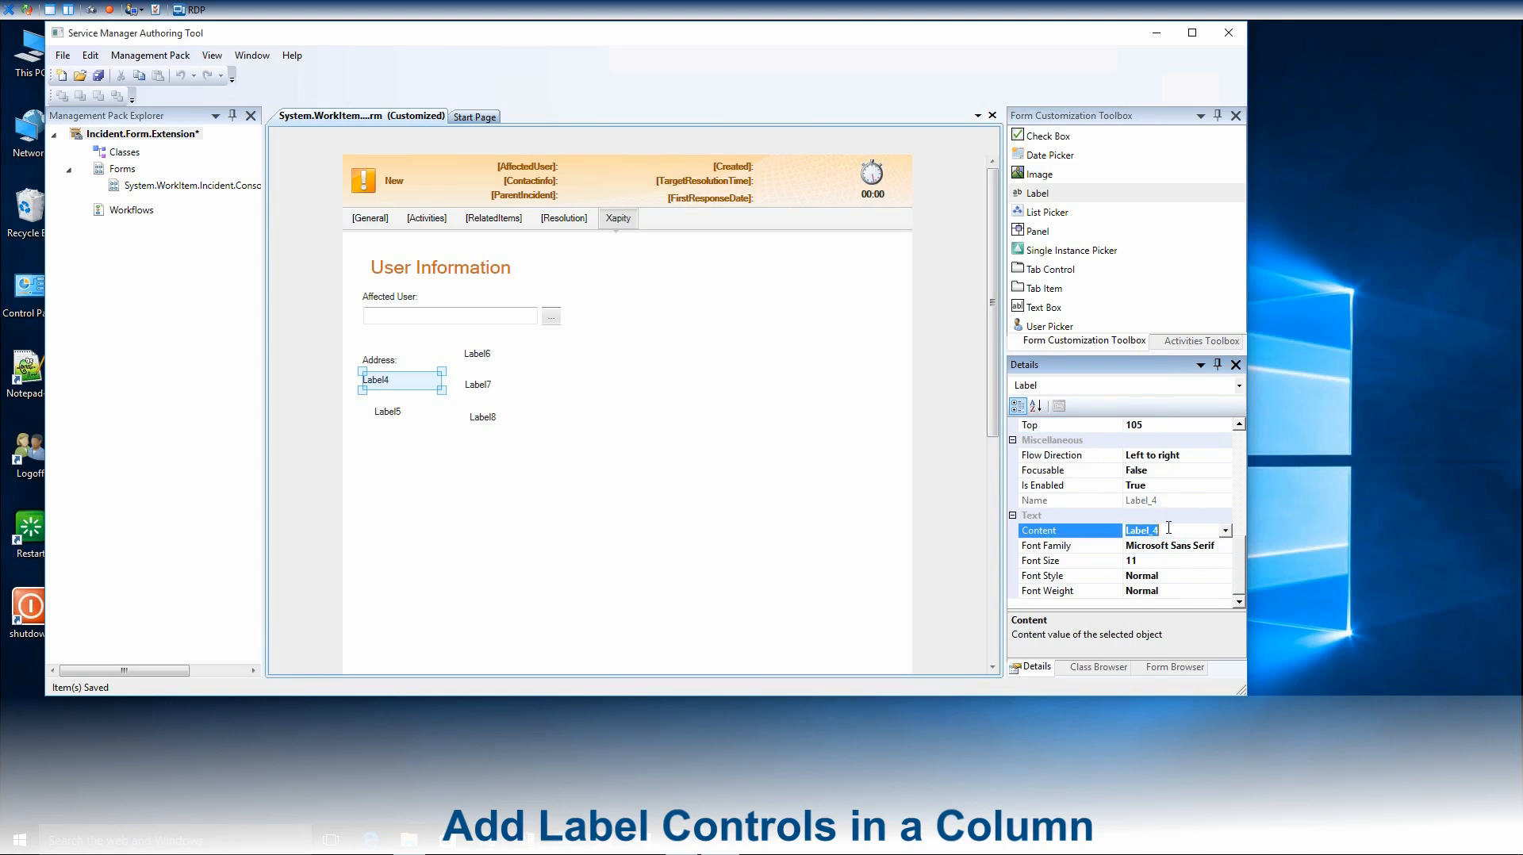
text(Telephone:)
Set the Height and Minimum Height of the third label in the left column to 24
click(392, 413)
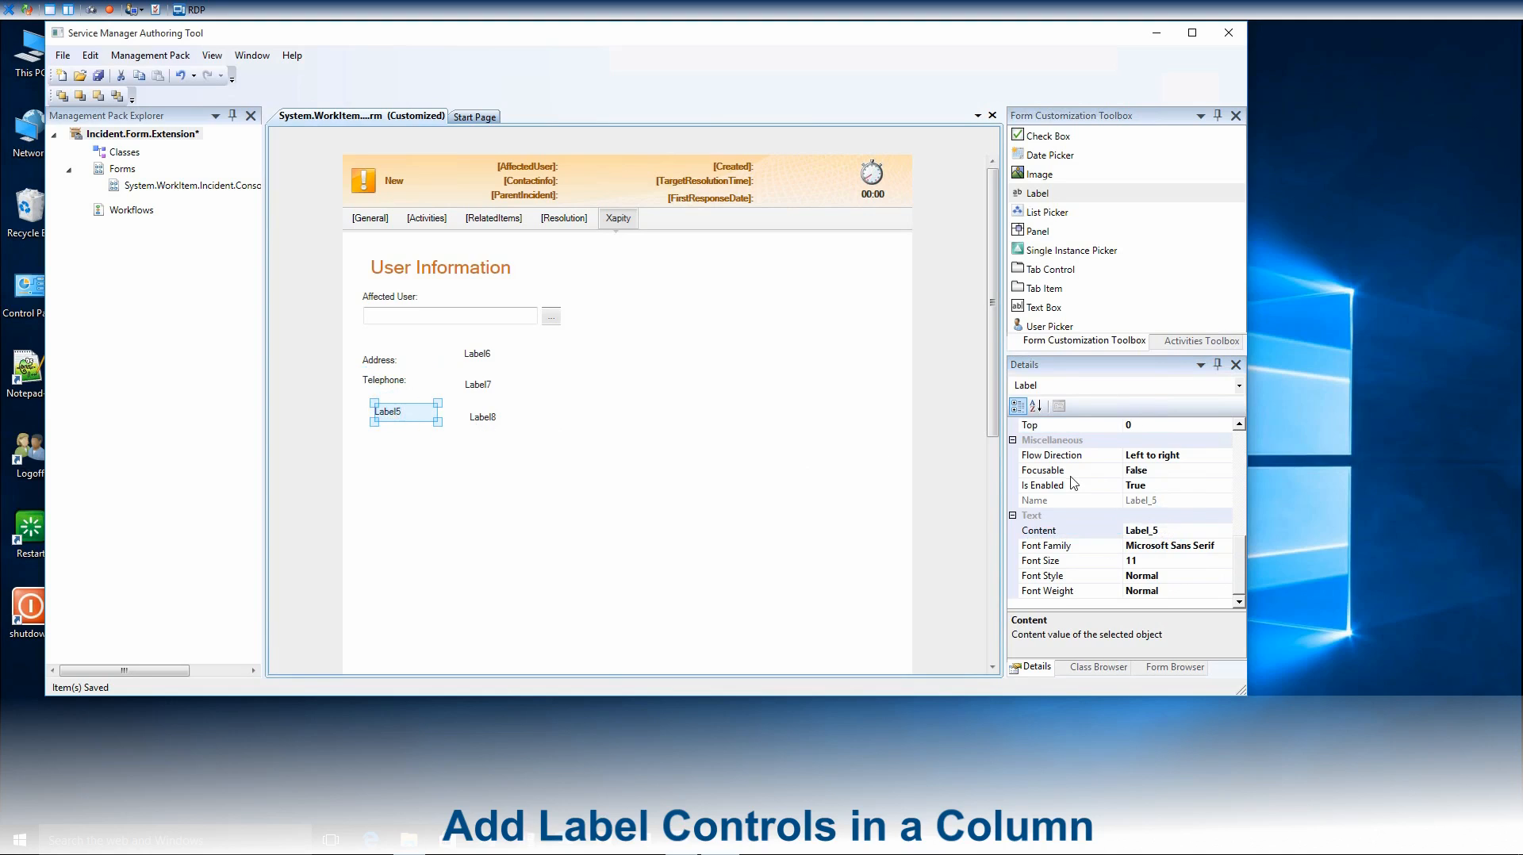
click(1239, 457)
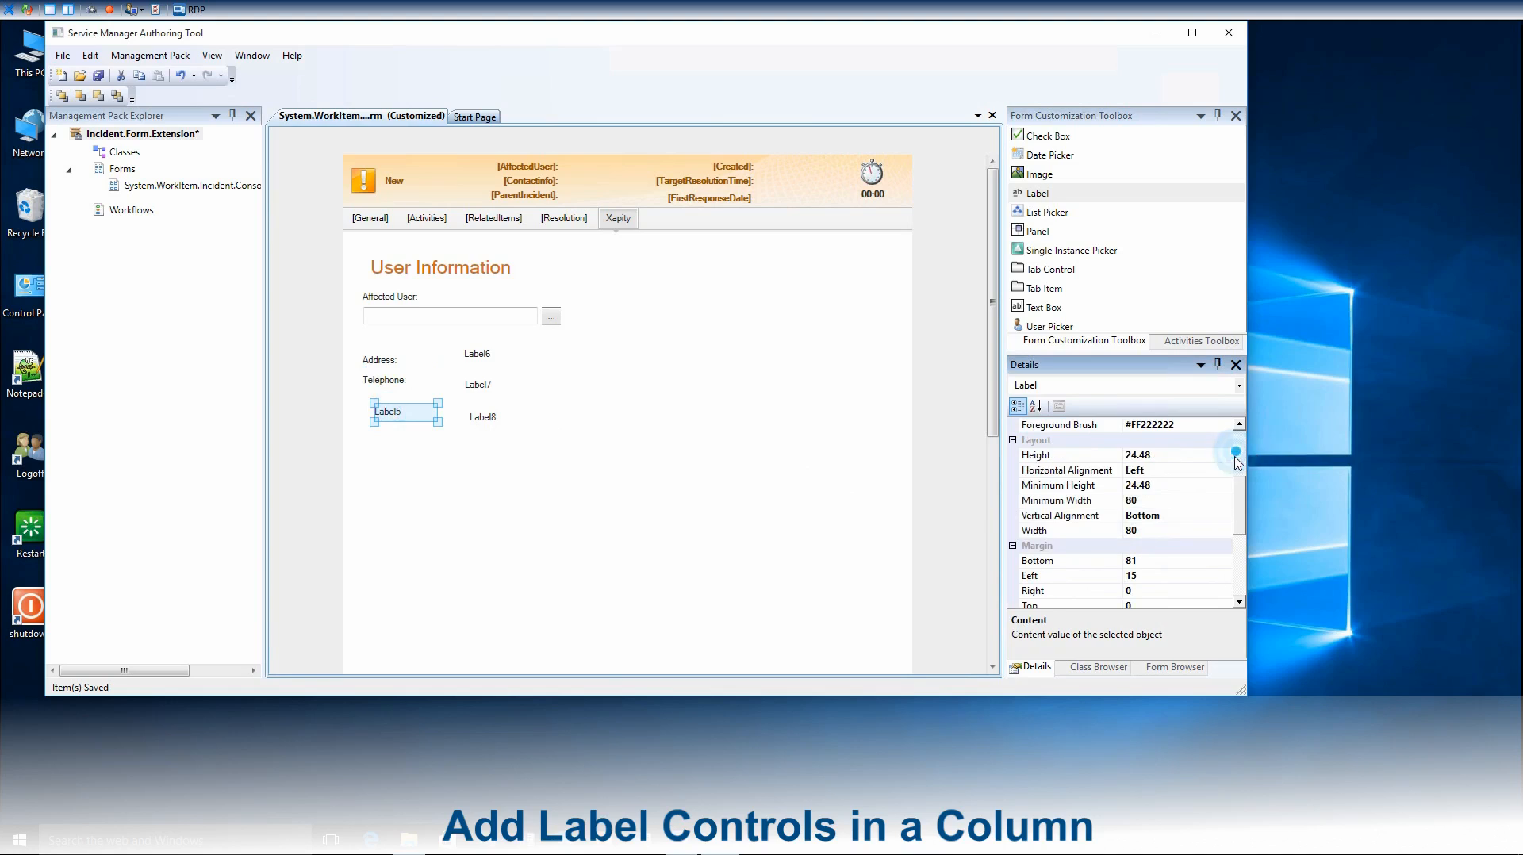
click(1174, 456)
text(24)
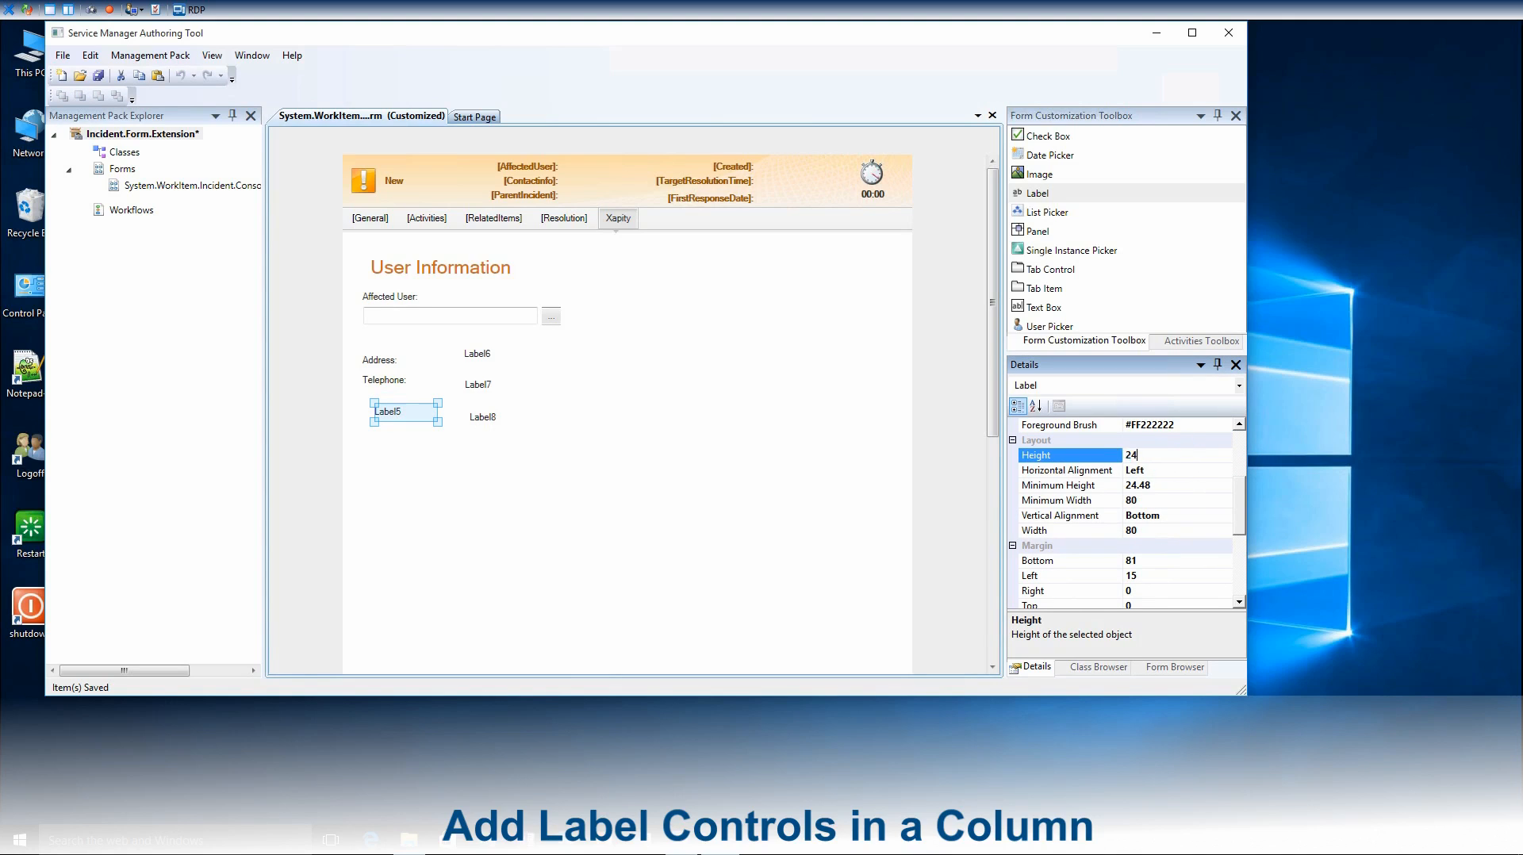
click(1178, 487)
text(2)
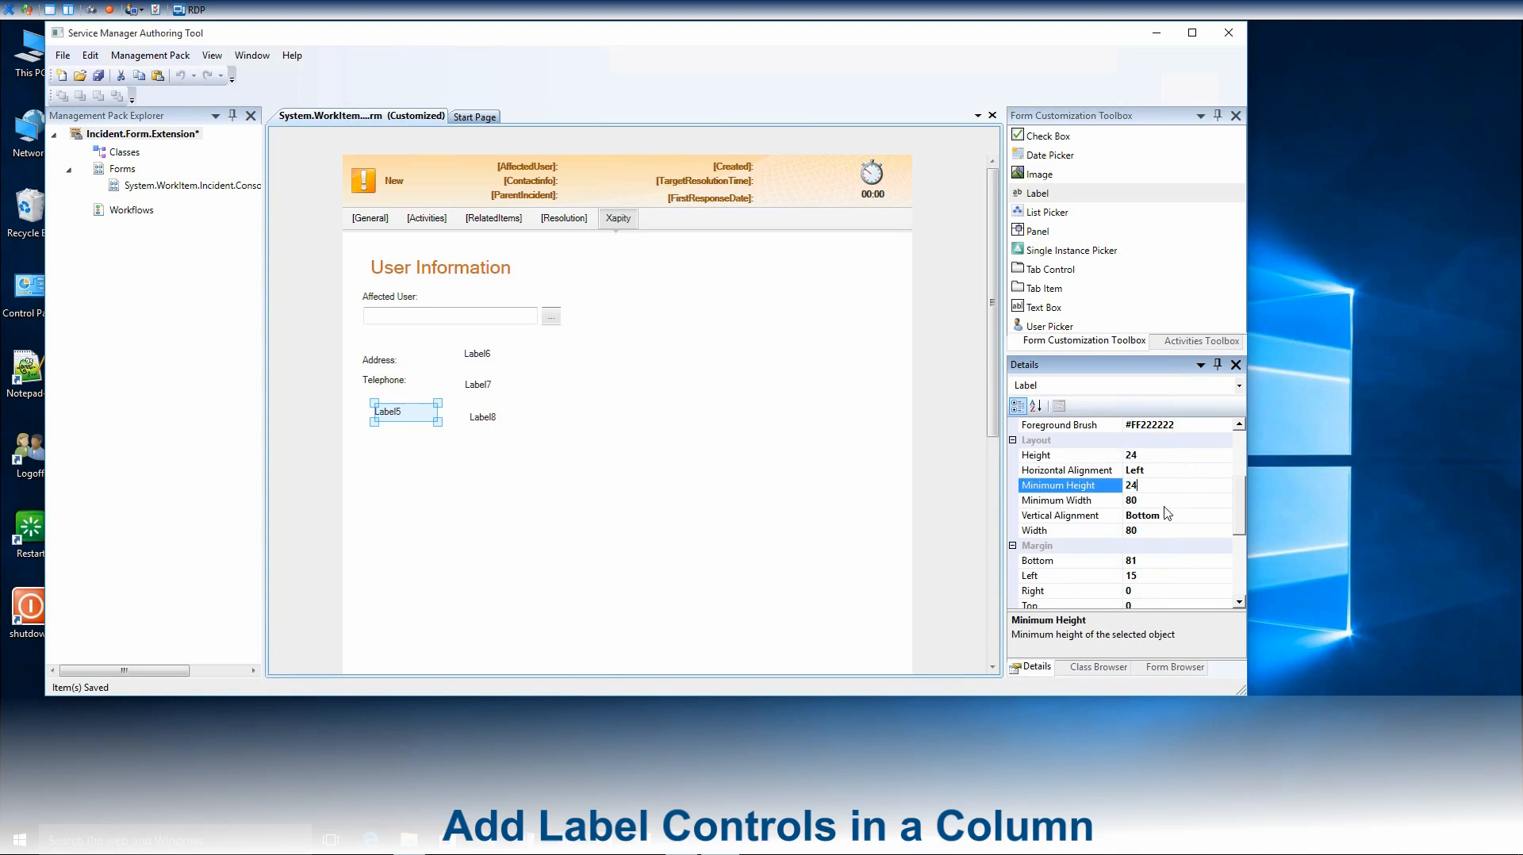
text(4)
Set the Vertical Alignment of the third label in the left column to Top and its Width to 100
click(1163, 517)
click(1224, 516)
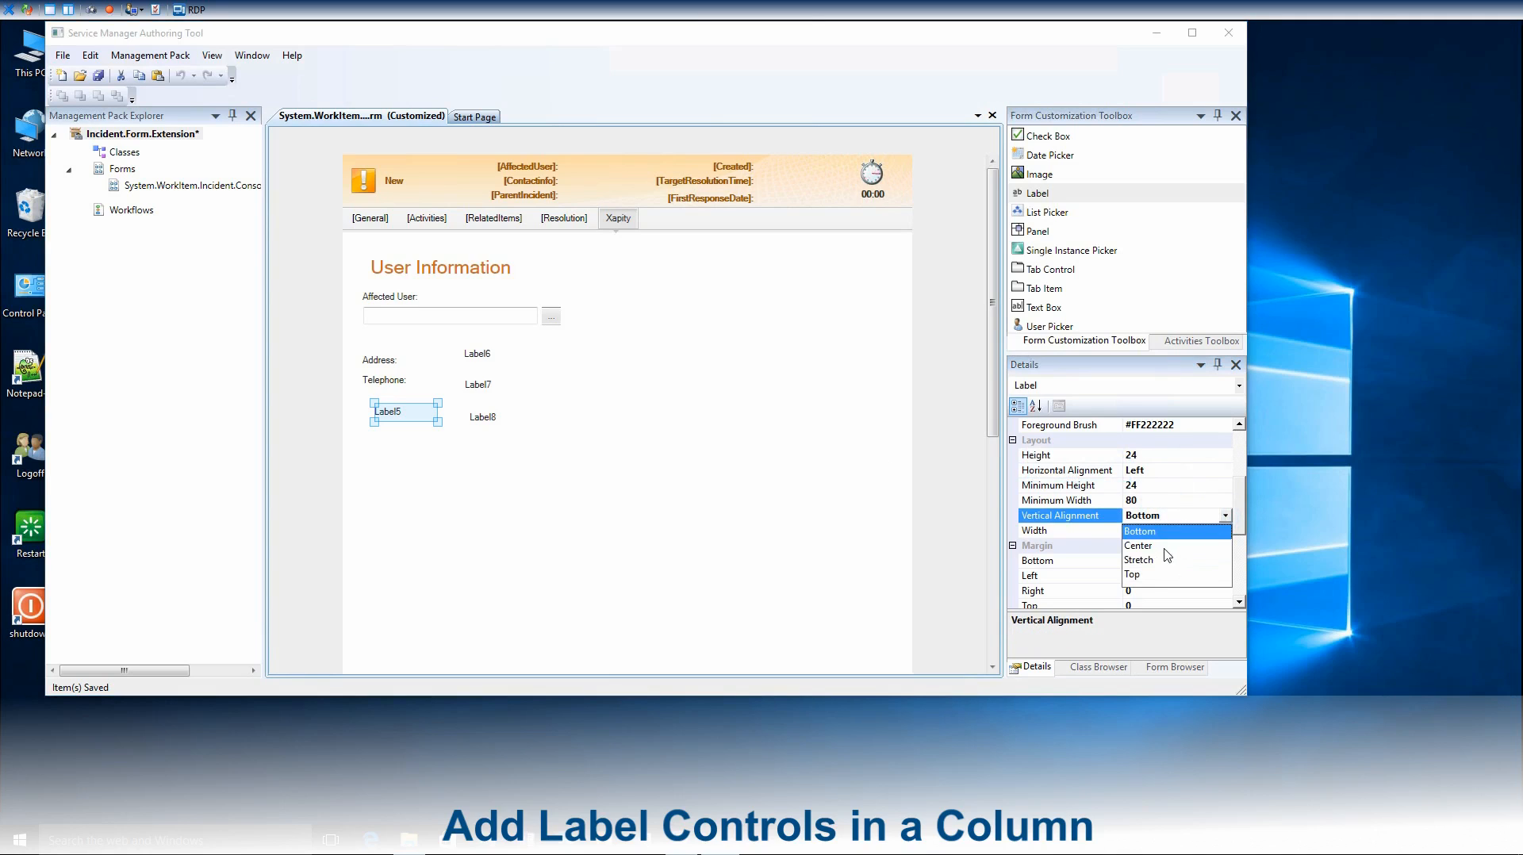
click(1150, 575)
click(1140, 531)
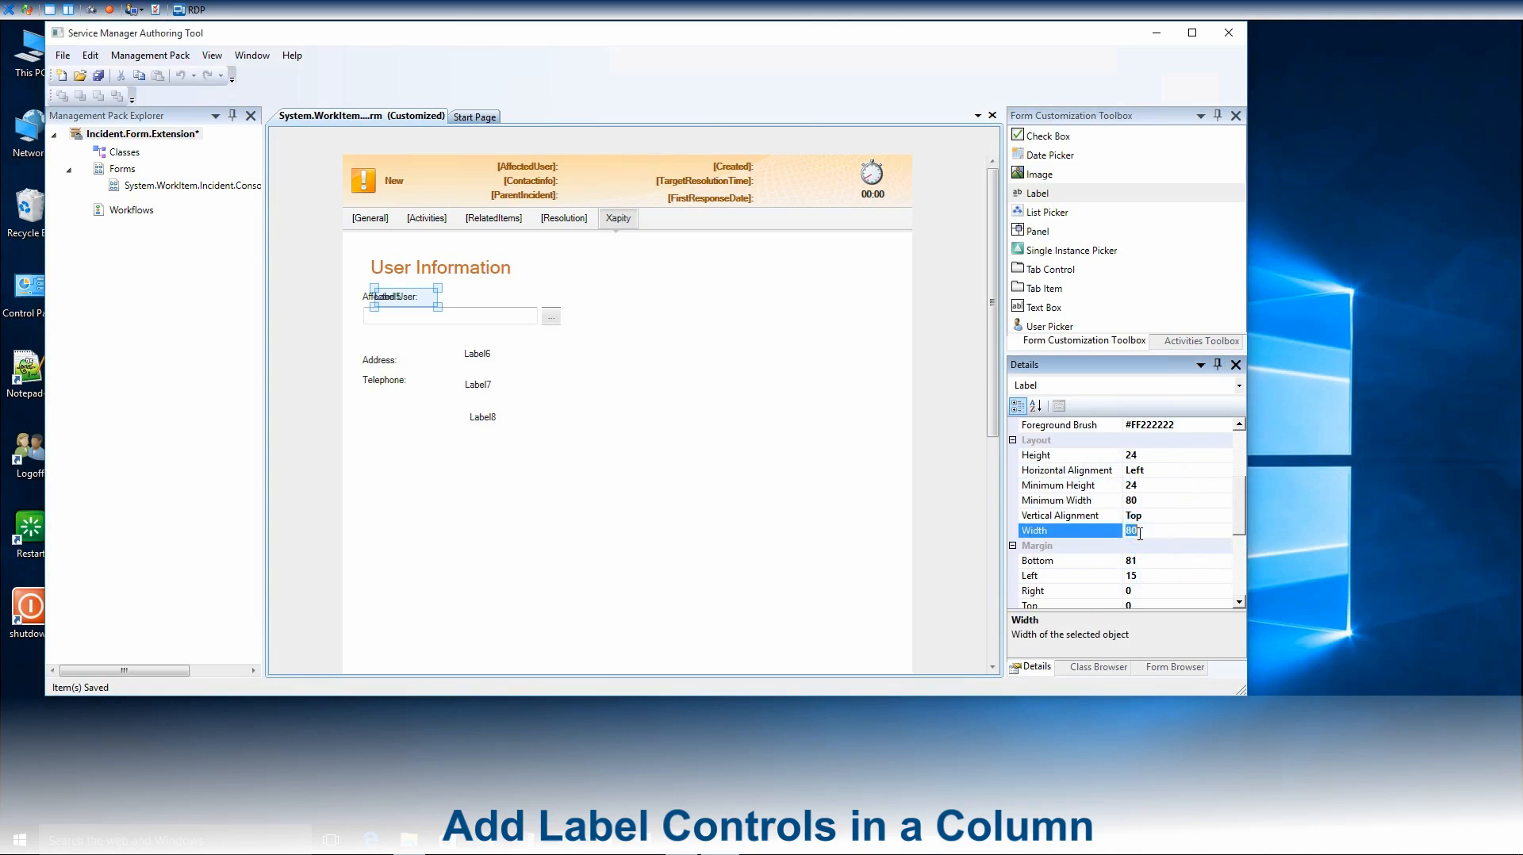
Set the margins of the third label in the left column to Bottom 0, Left 0 and Top 130
click(1142, 561)
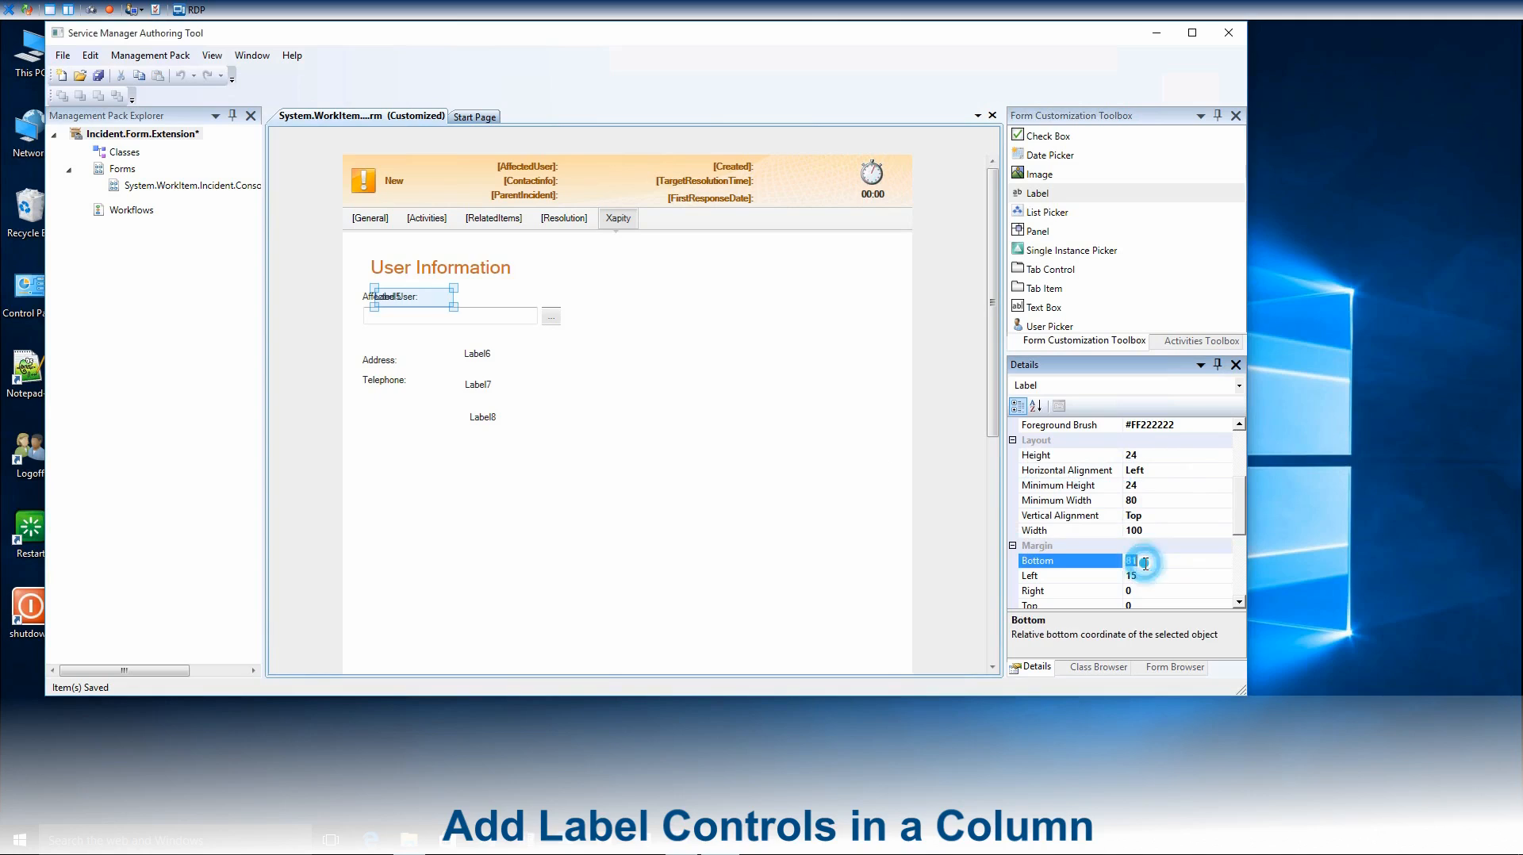
text(0)
click(1148, 576)
text(0)
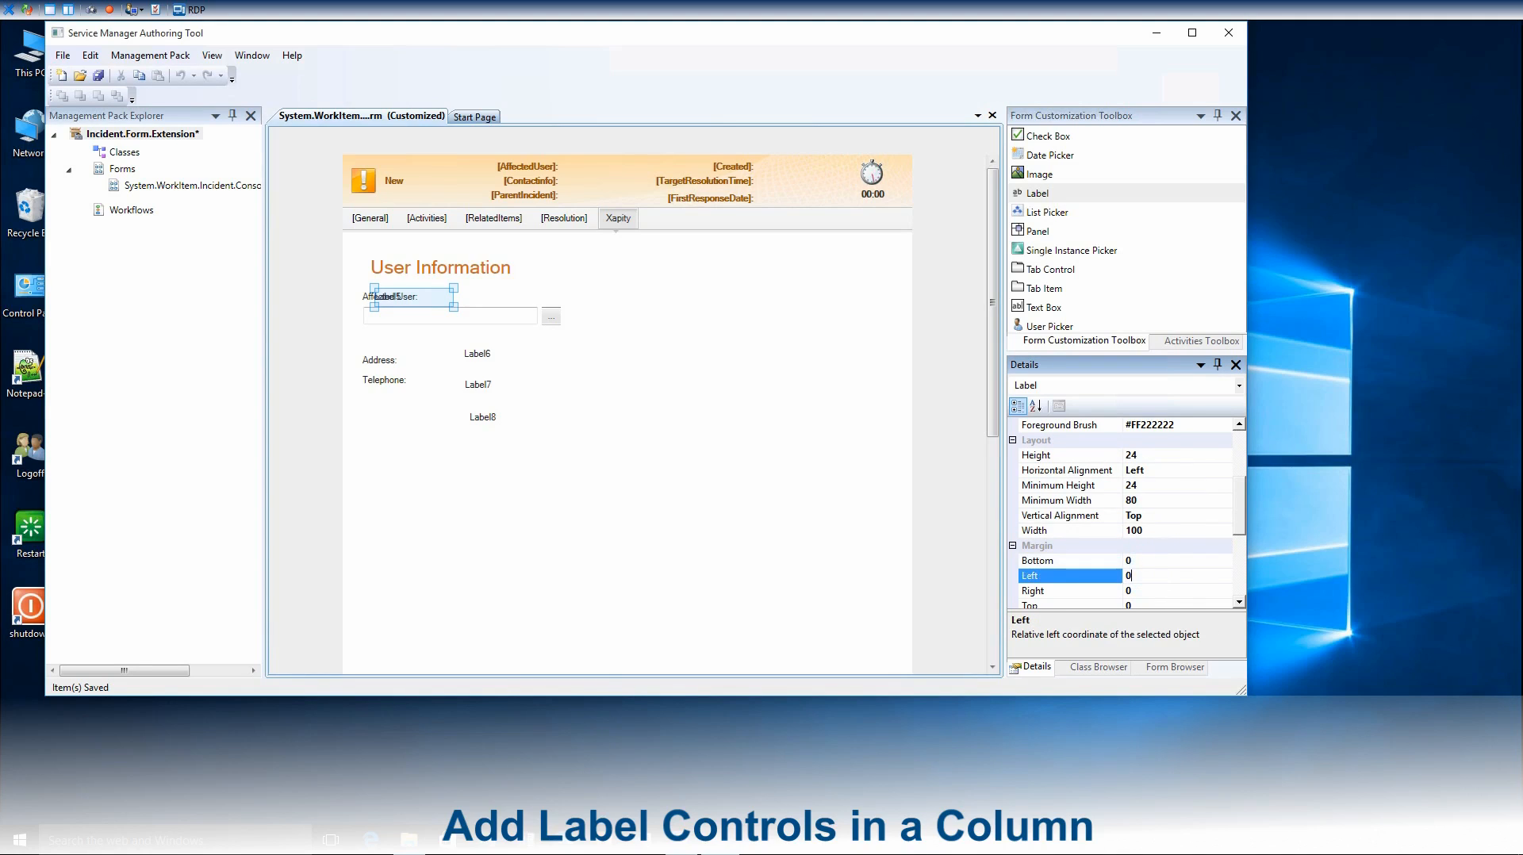
click(1242, 604)
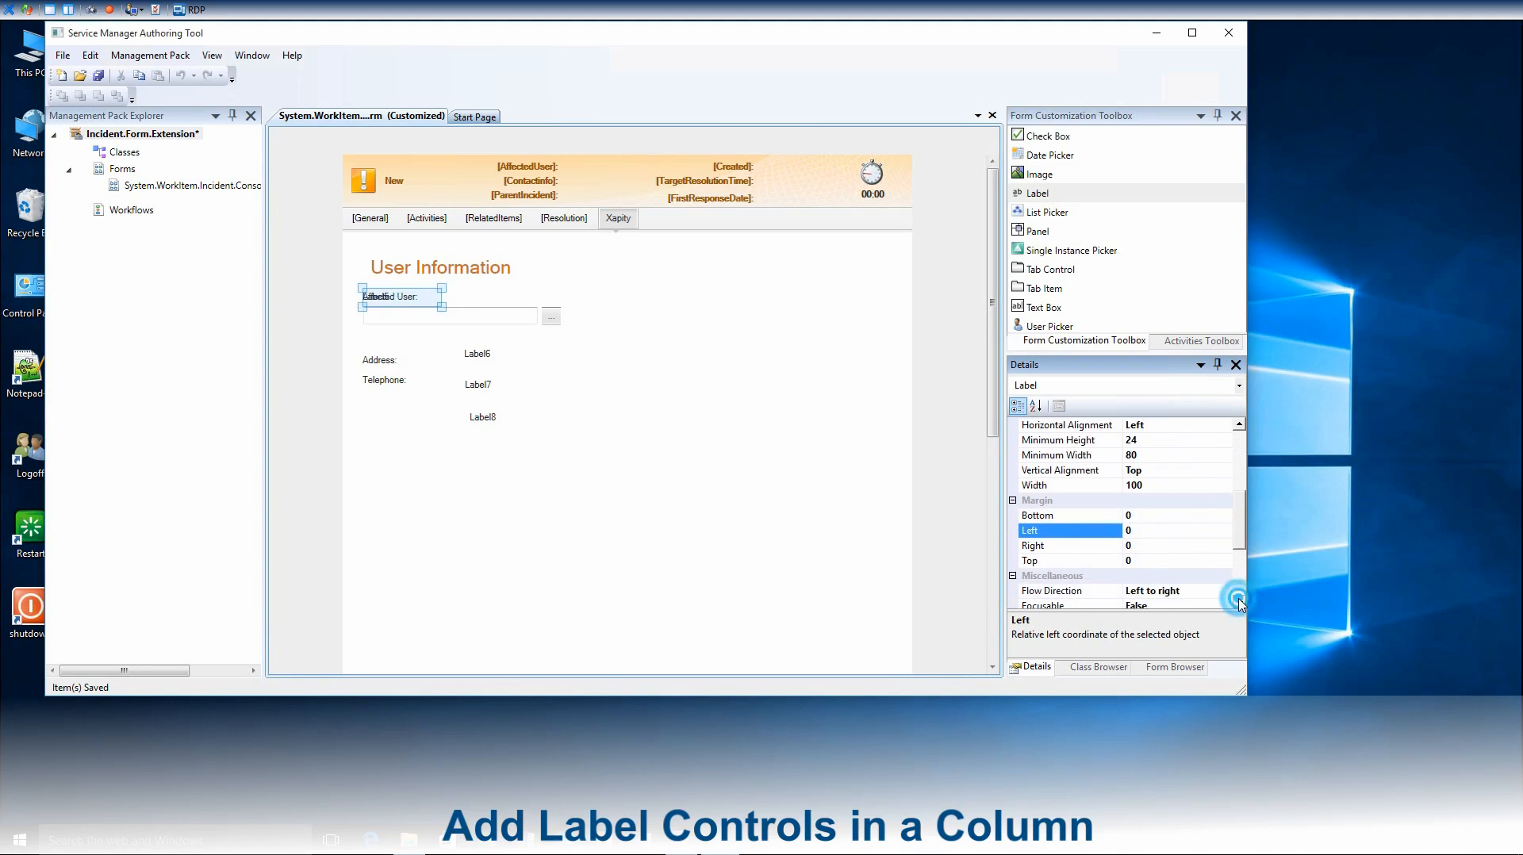
click(1146, 560)
text(13)
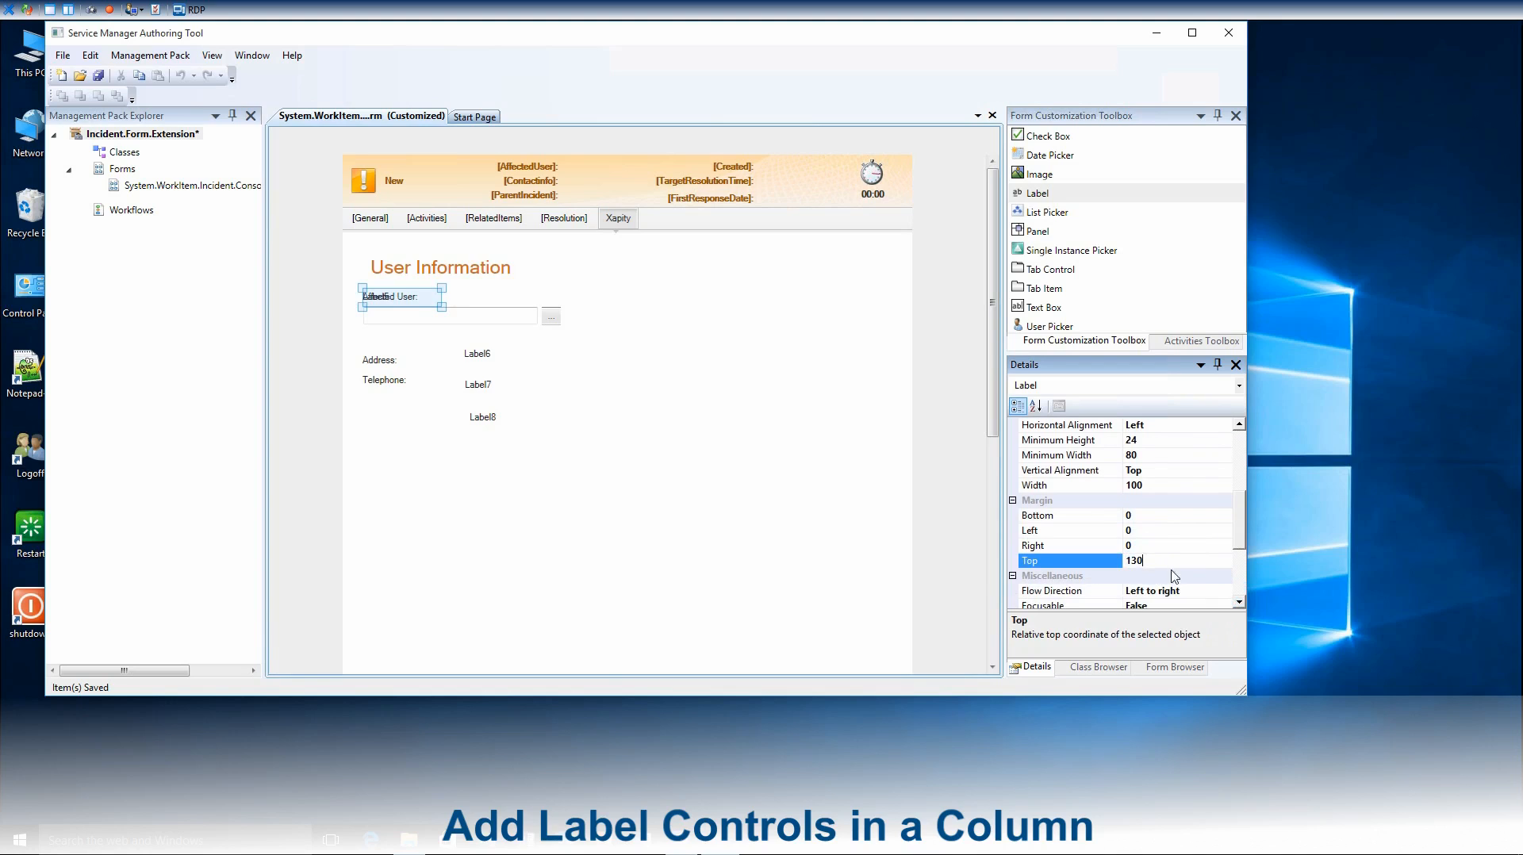
text(0)
Set the Content of the label below Telephone to "Department:"
click(1240, 604)
click(1239, 604)
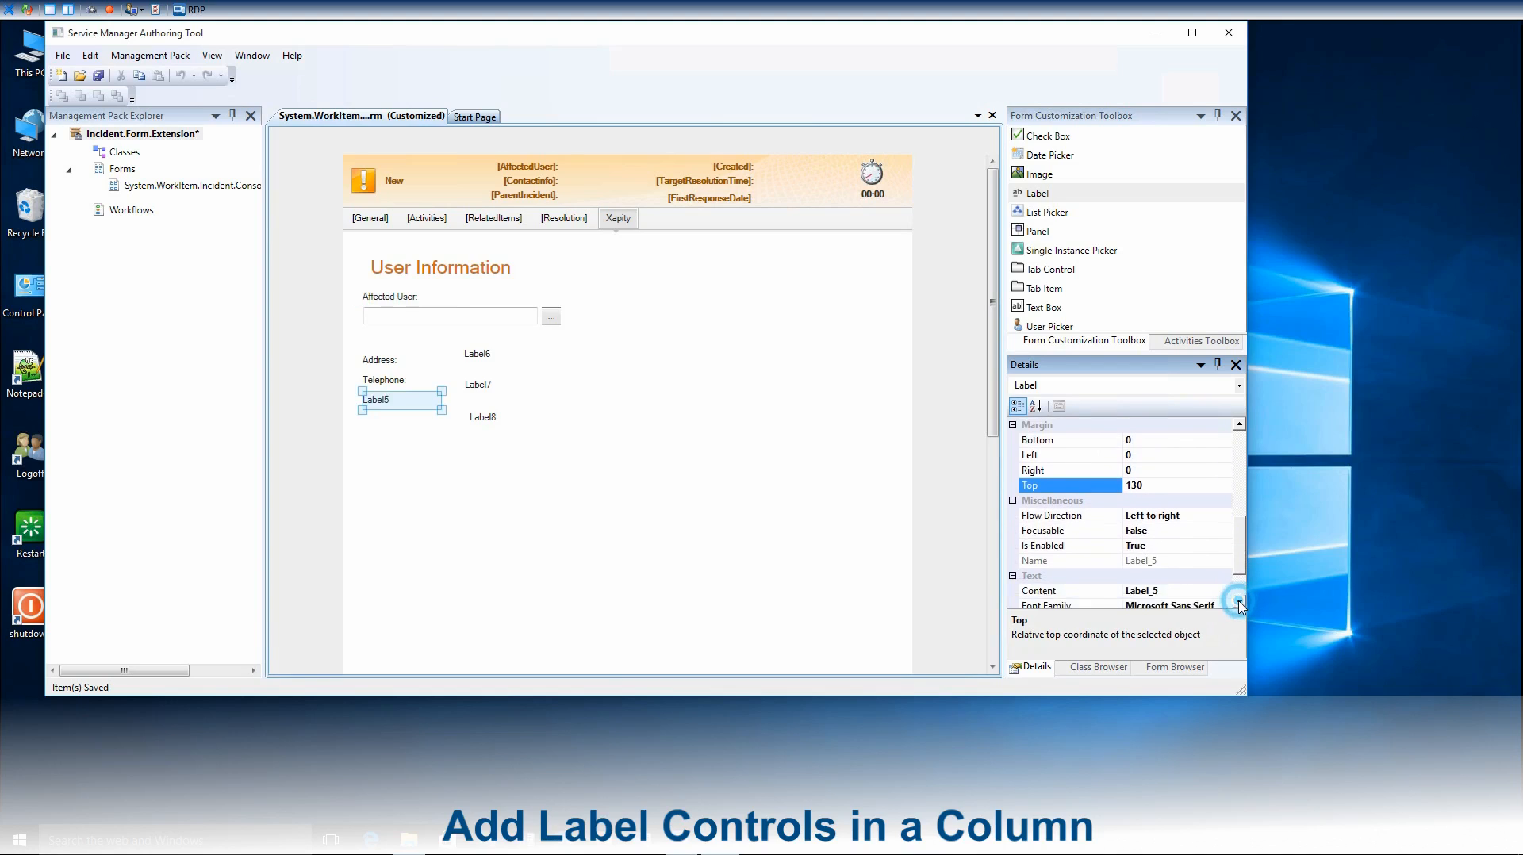
click(1240, 603)
click(1240, 604)
click(1170, 560)
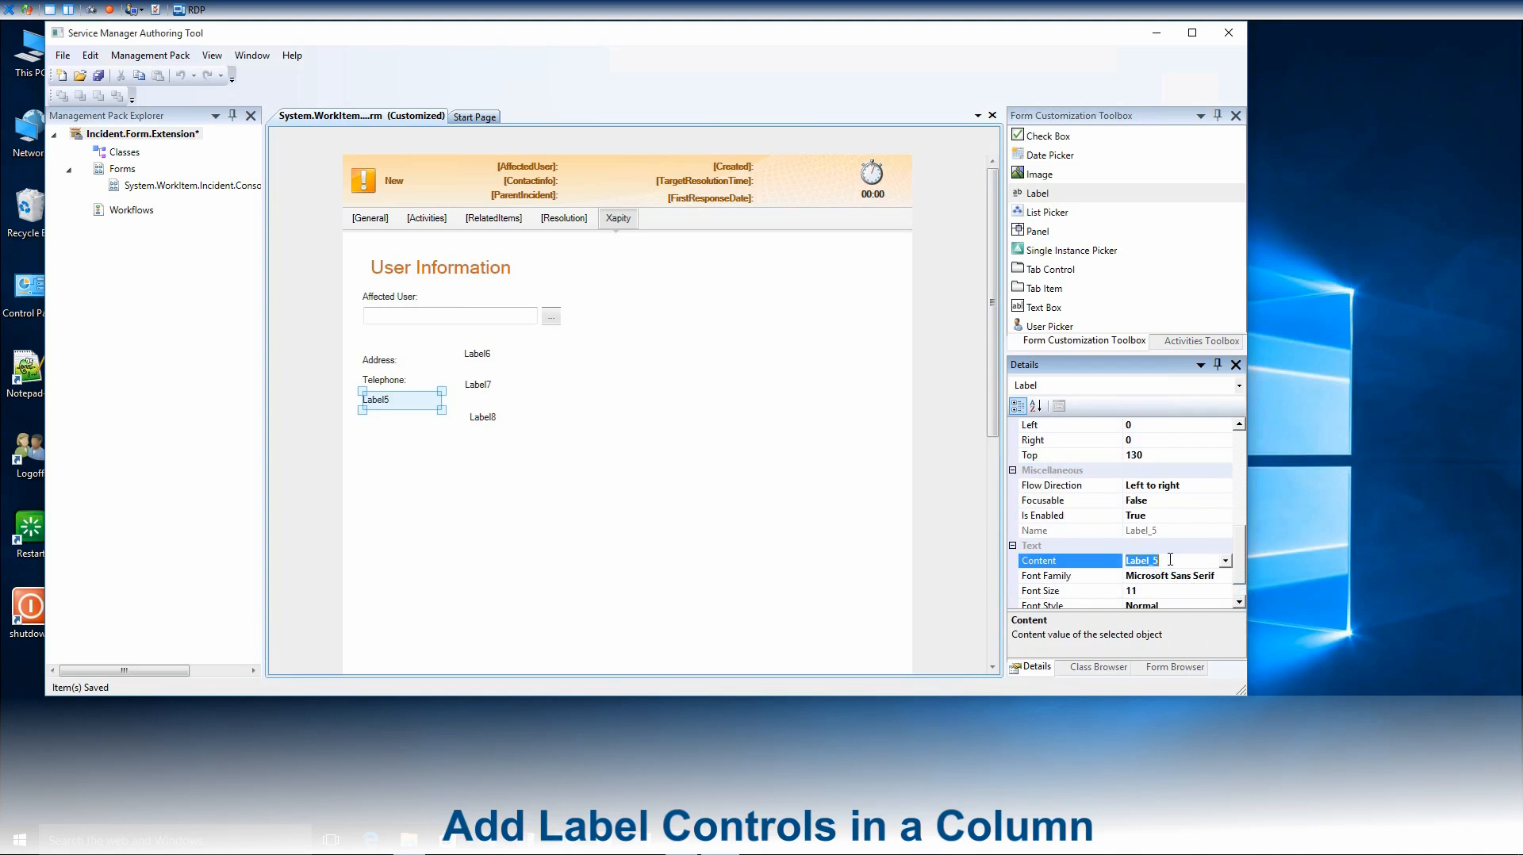
text(Department:)
click(1241, 476)
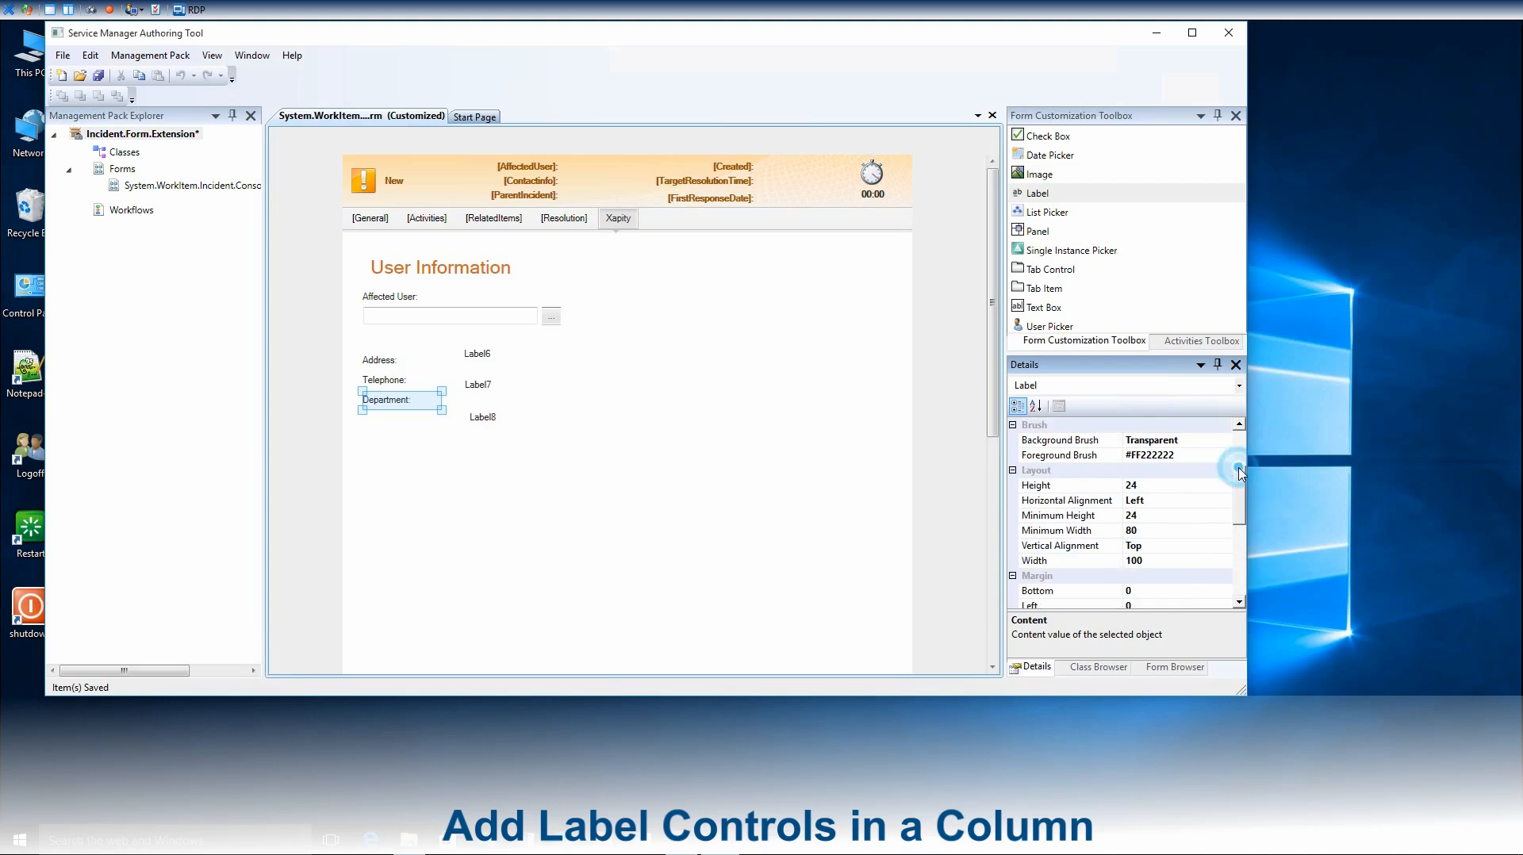
Set the Height and Minimum Height of the first label in the right column to 24 and its Horizontal Alignment to Left
click(486, 356)
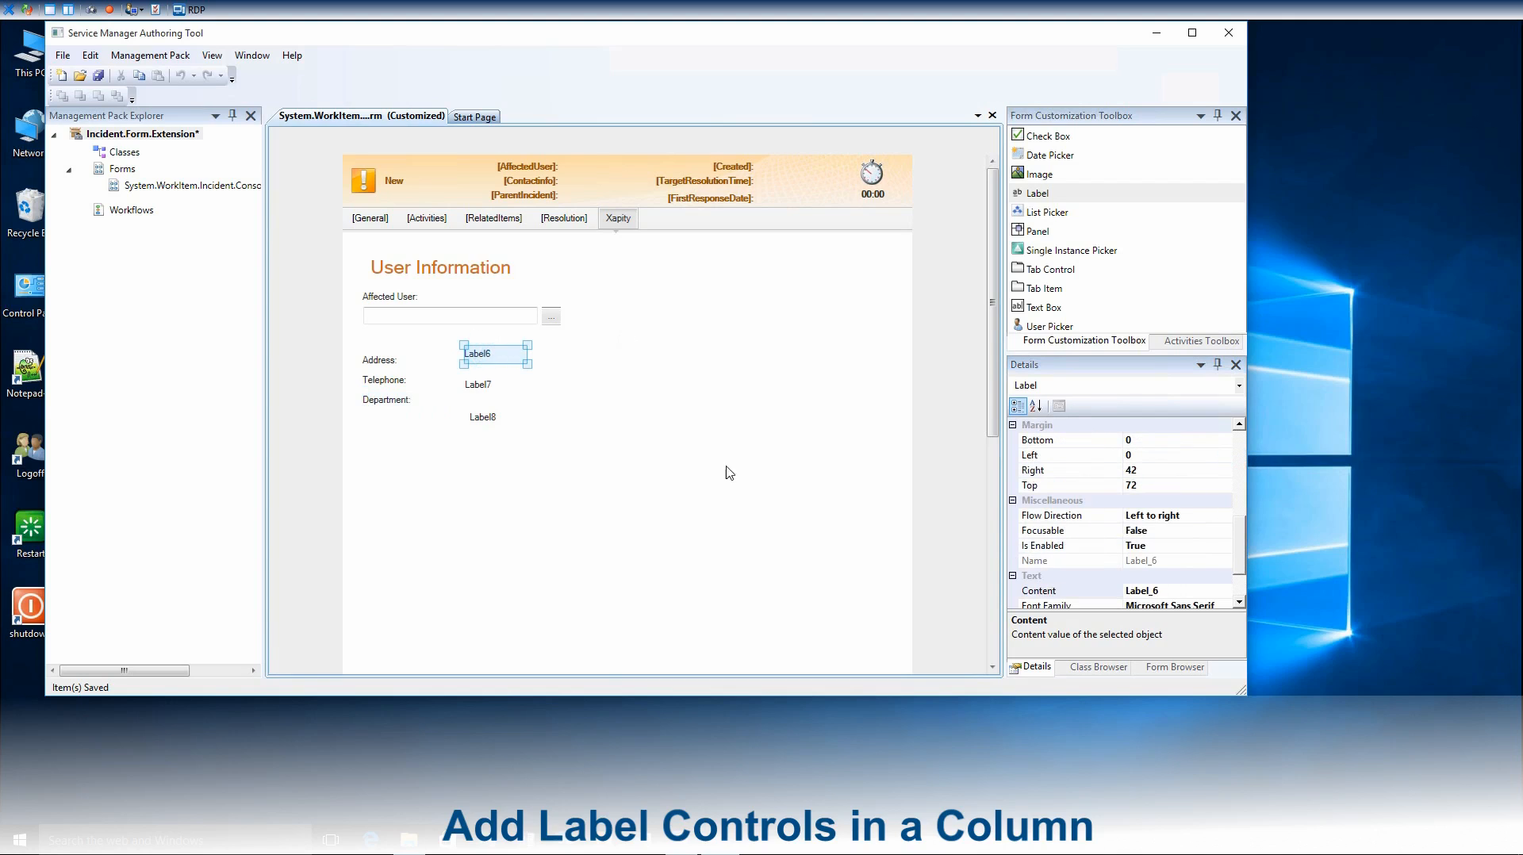
click(1239, 426)
click(1239, 426)
click(1239, 426)
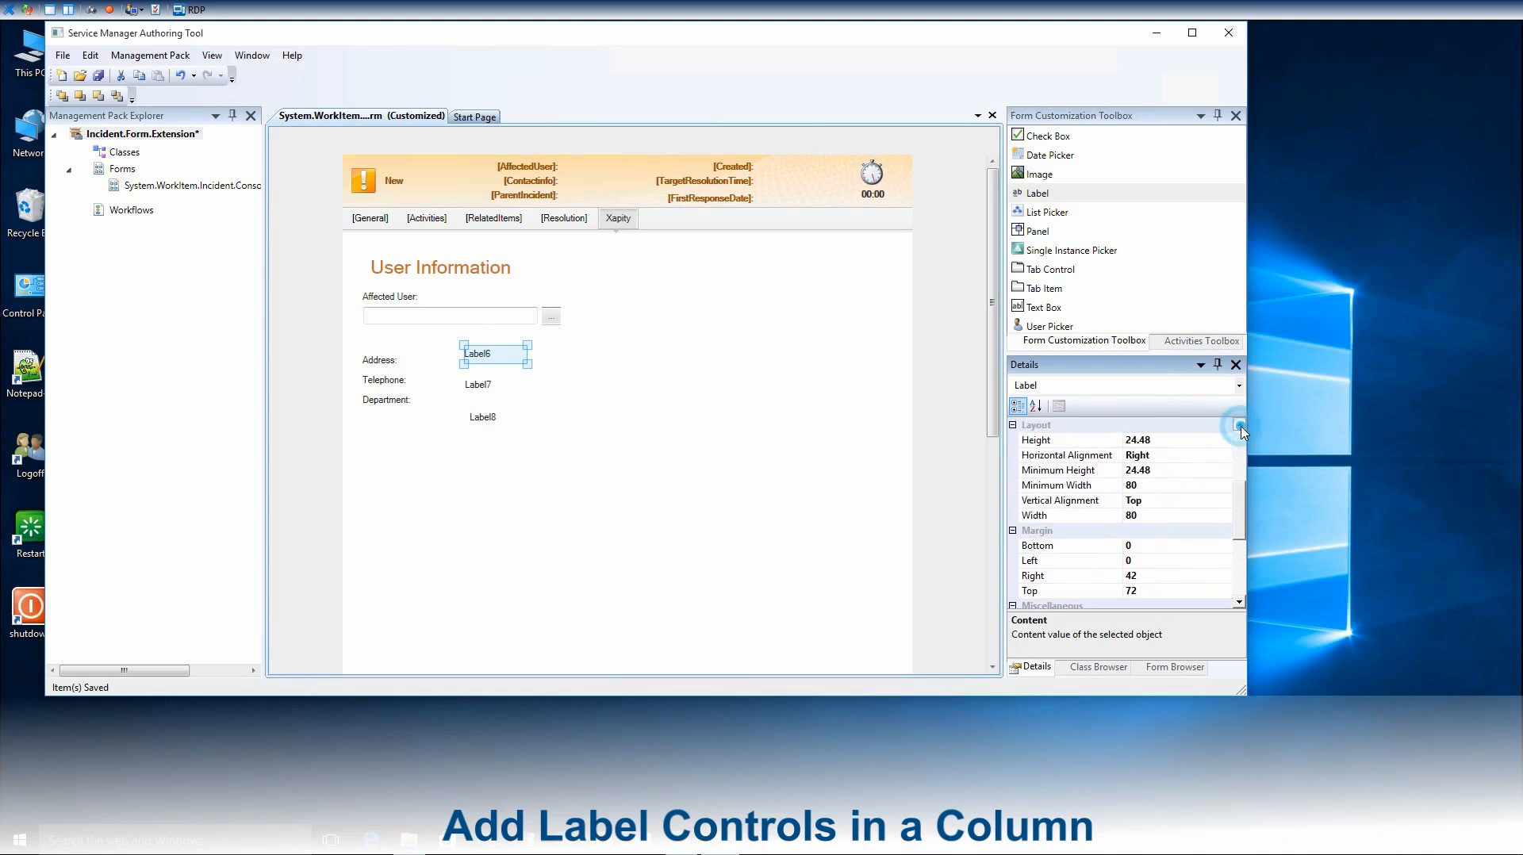
click(1239, 426)
click(1180, 469)
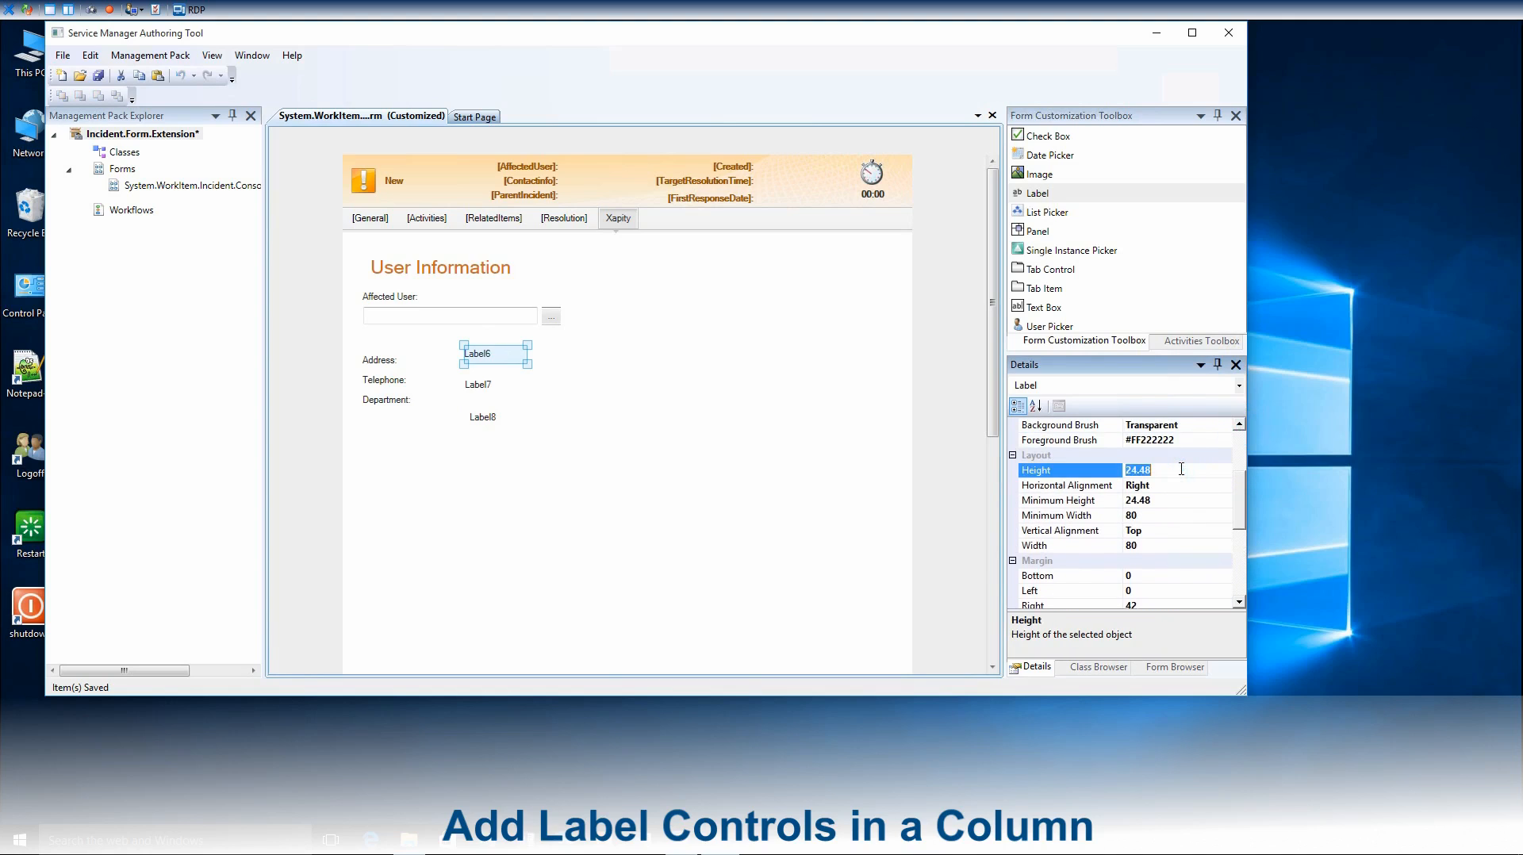
text(24)
click(1197, 487)
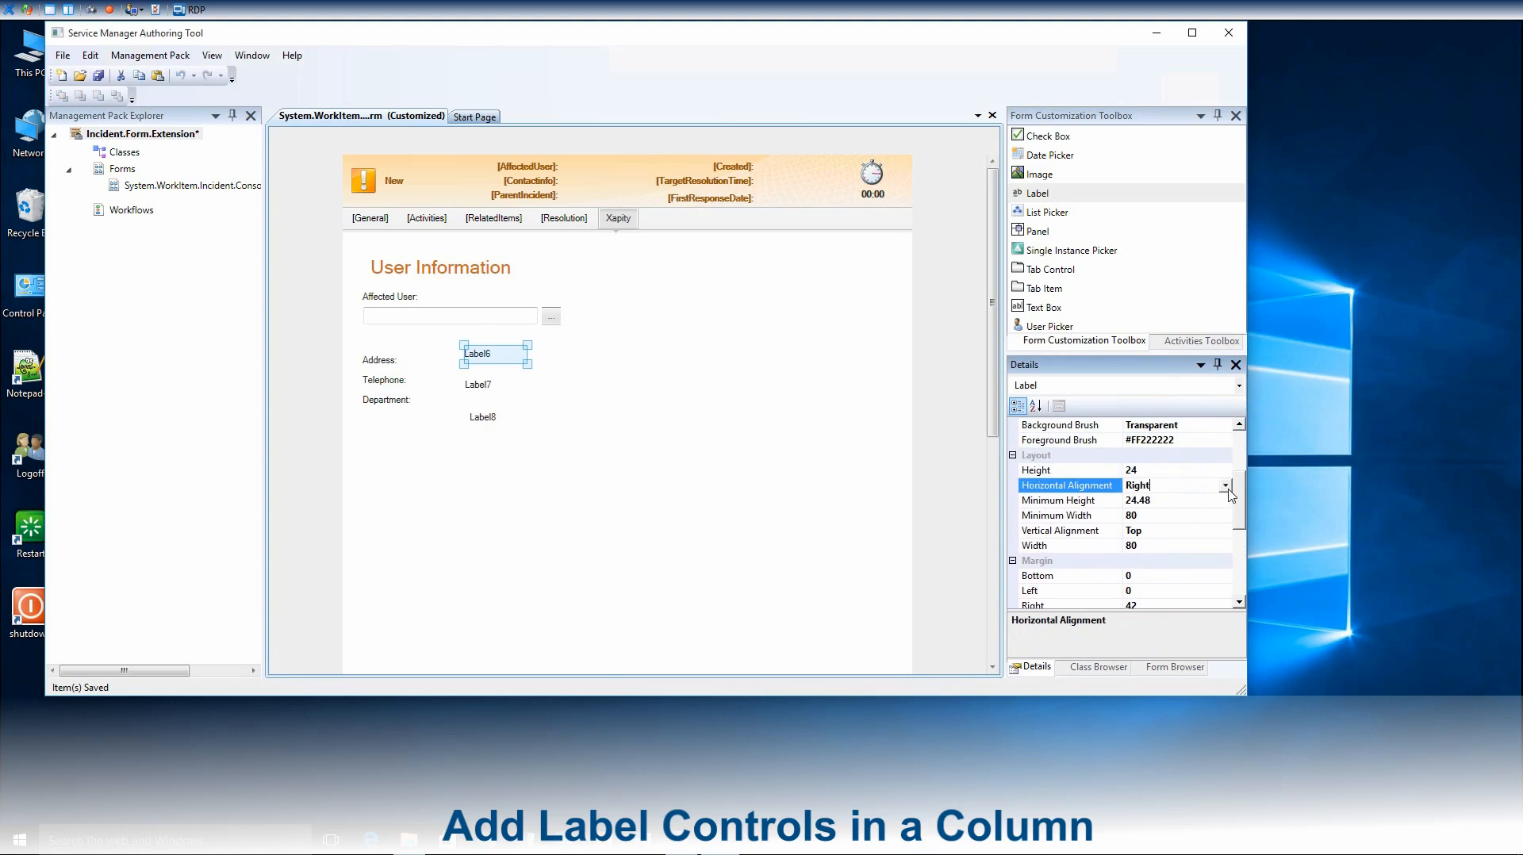
click(1226, 485)
click(1142, 515)
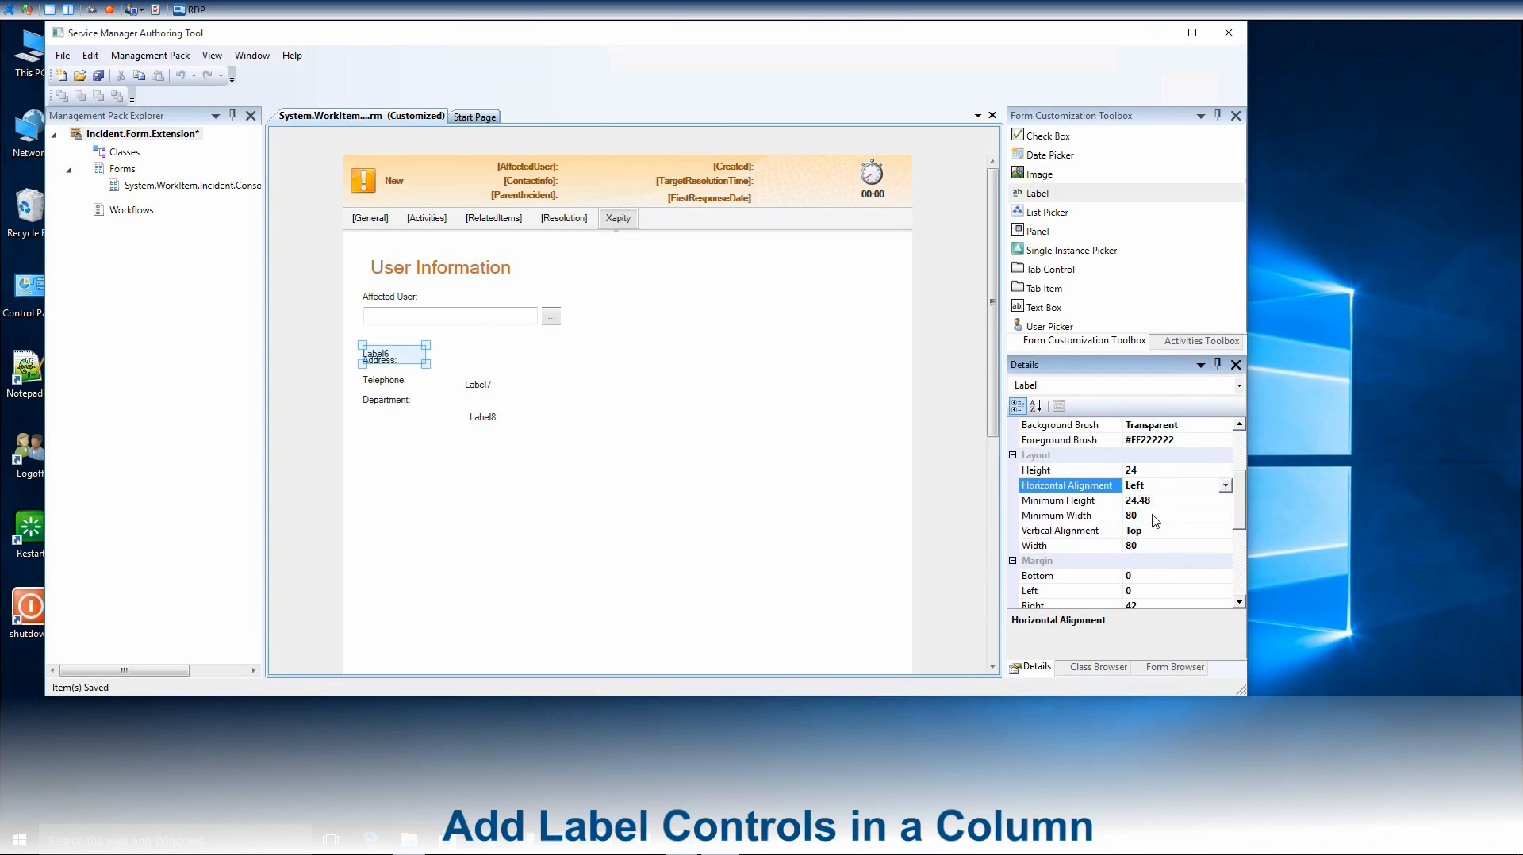
click(1158, 501)
text(24)
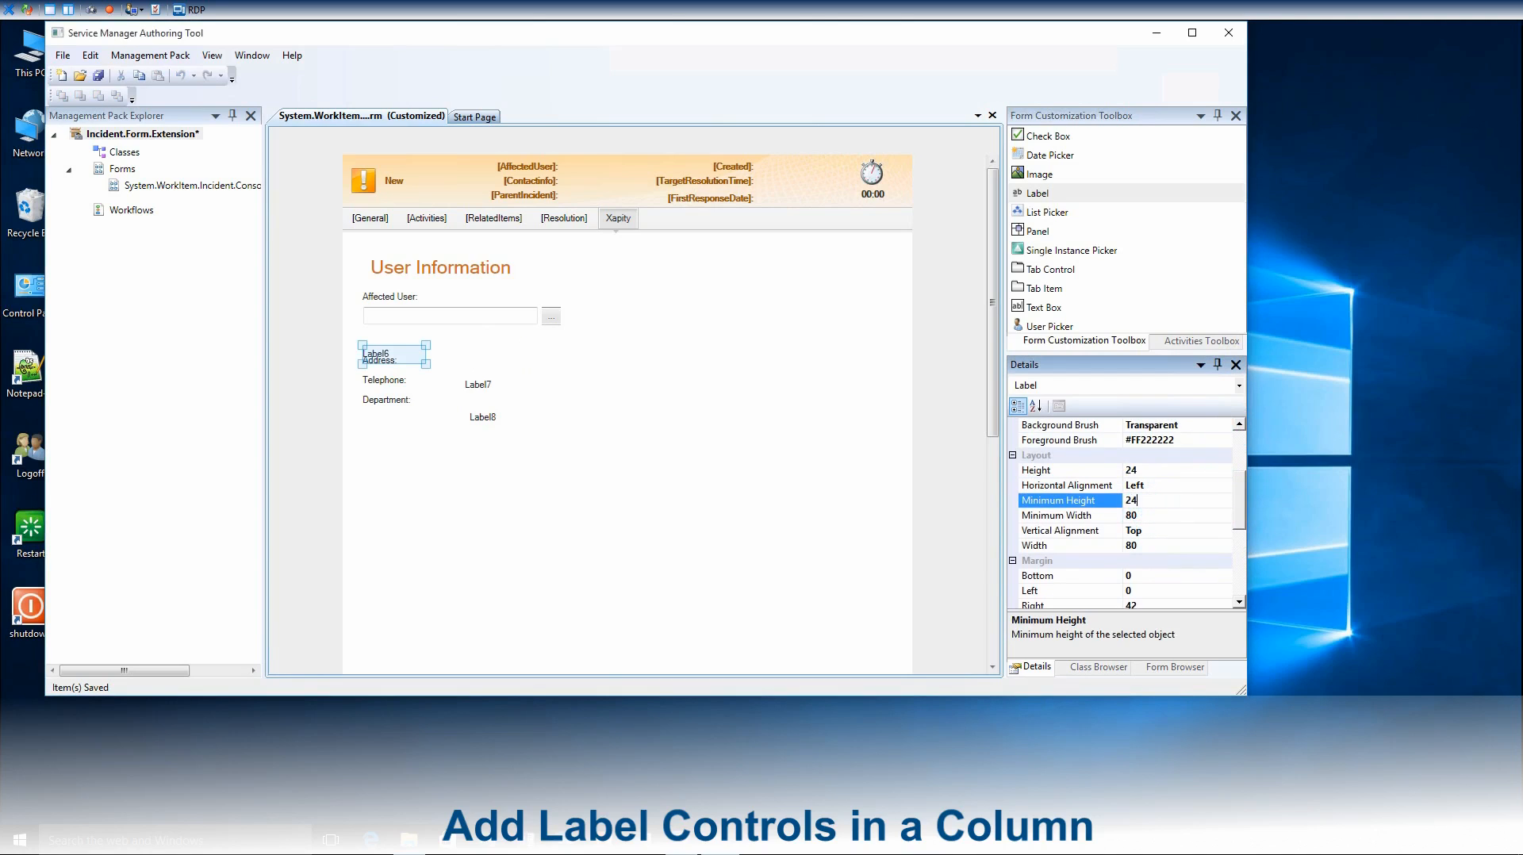
Set the Width of the label overlapping Address to Auto
click(1152, 515)
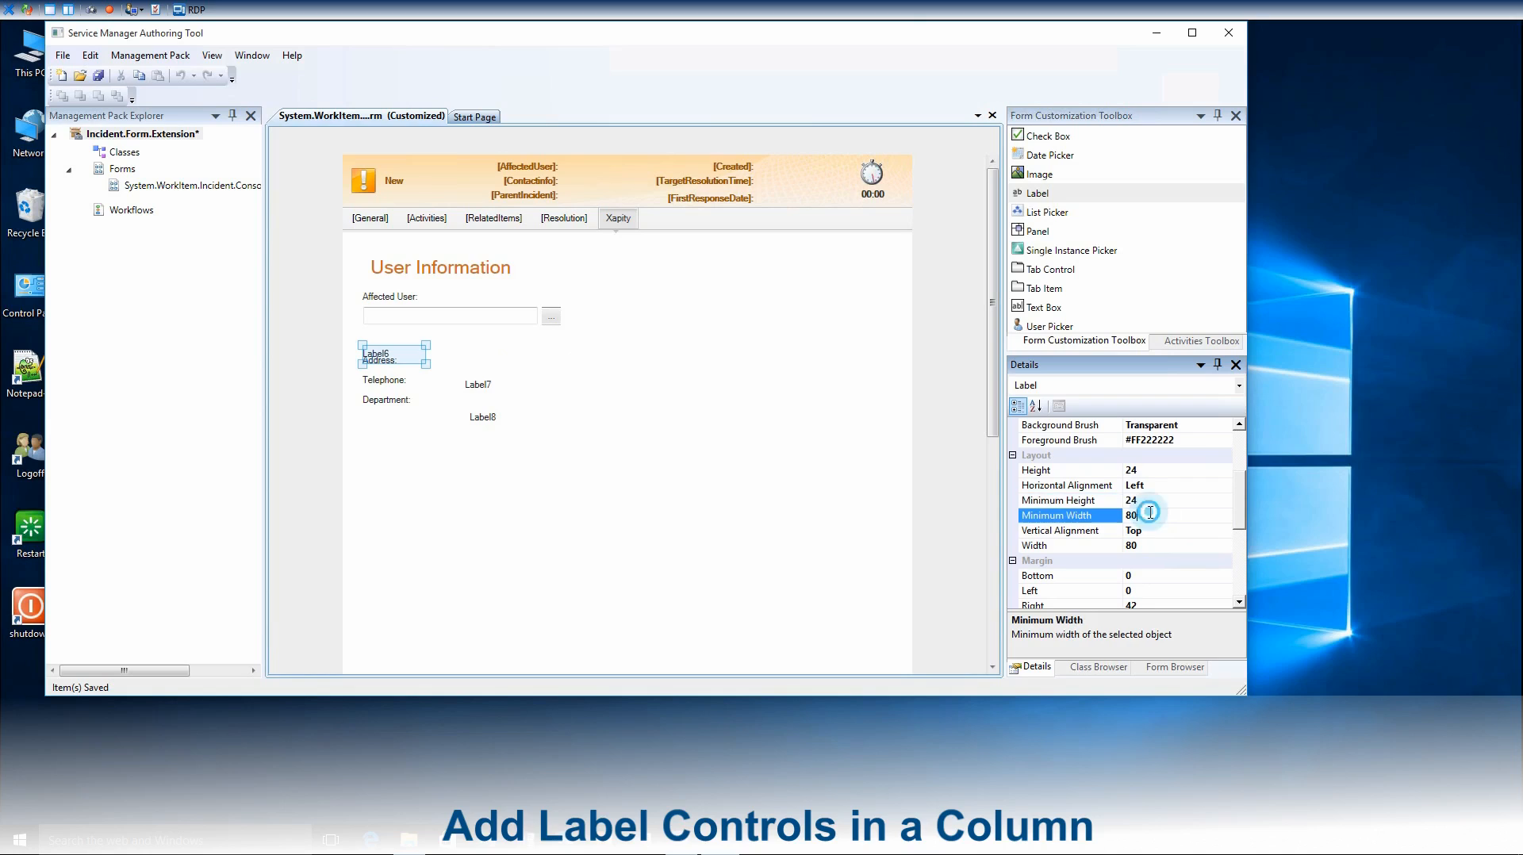
click(1140, 545)
text(A)
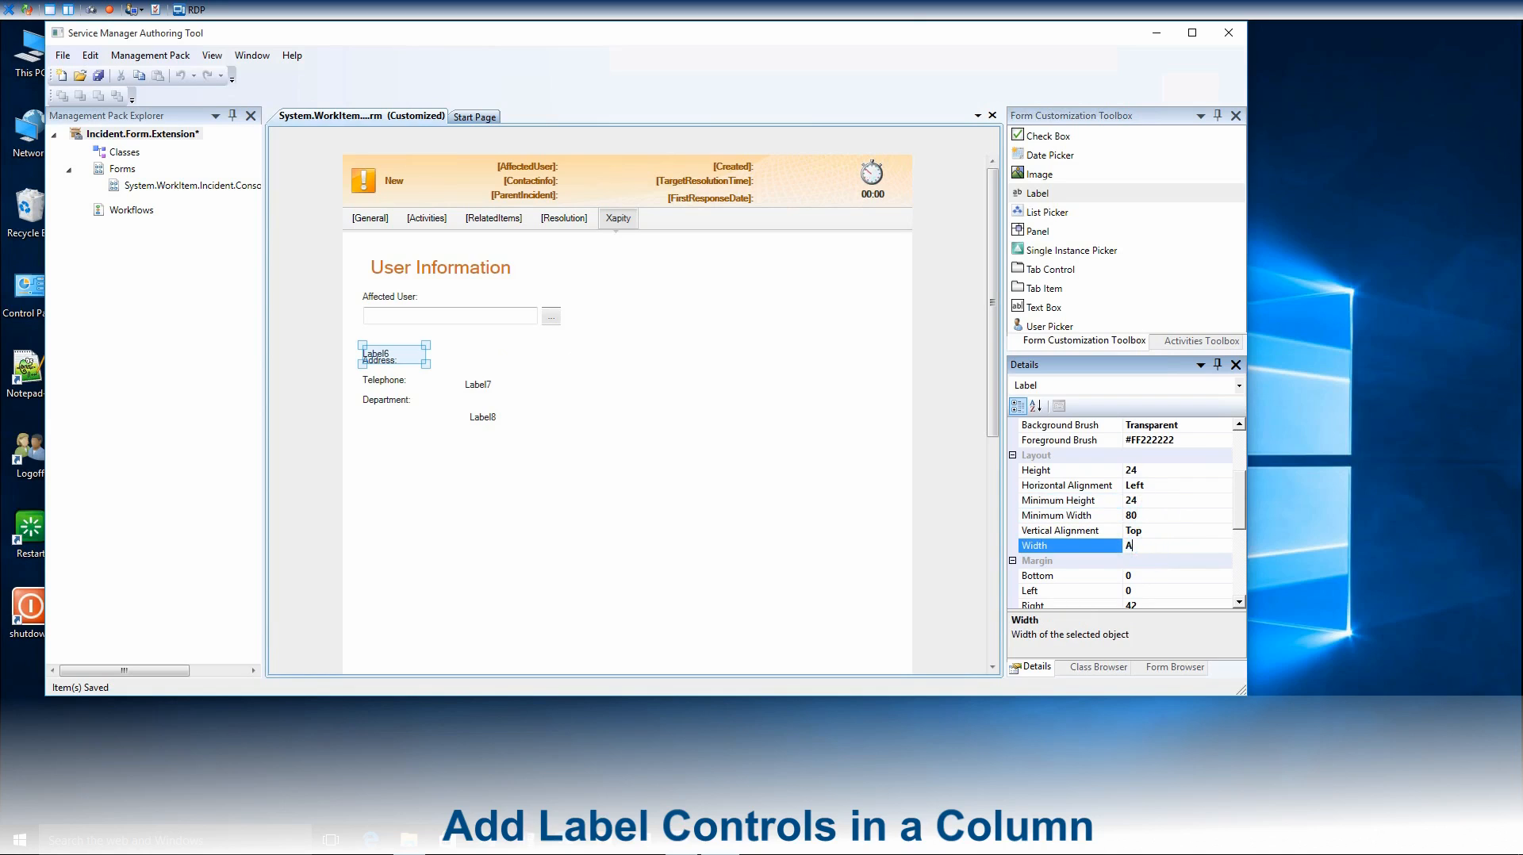
text(uto)
Set the Horizontal Alignment of the label overlapping Address to Stretch
click(1206, 486)
click(1226, 485)
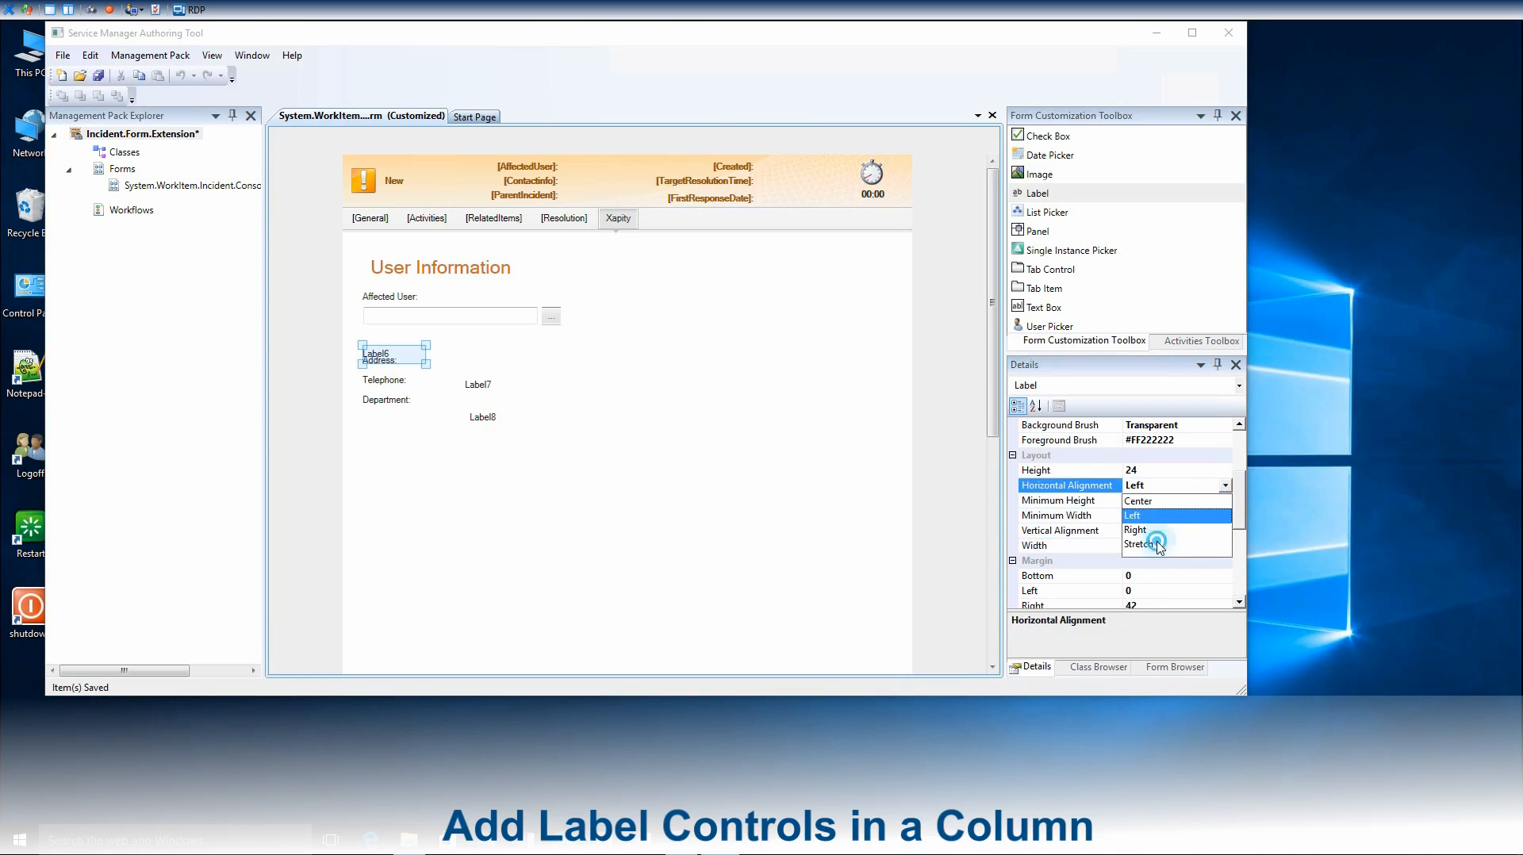
click(1150, 544)
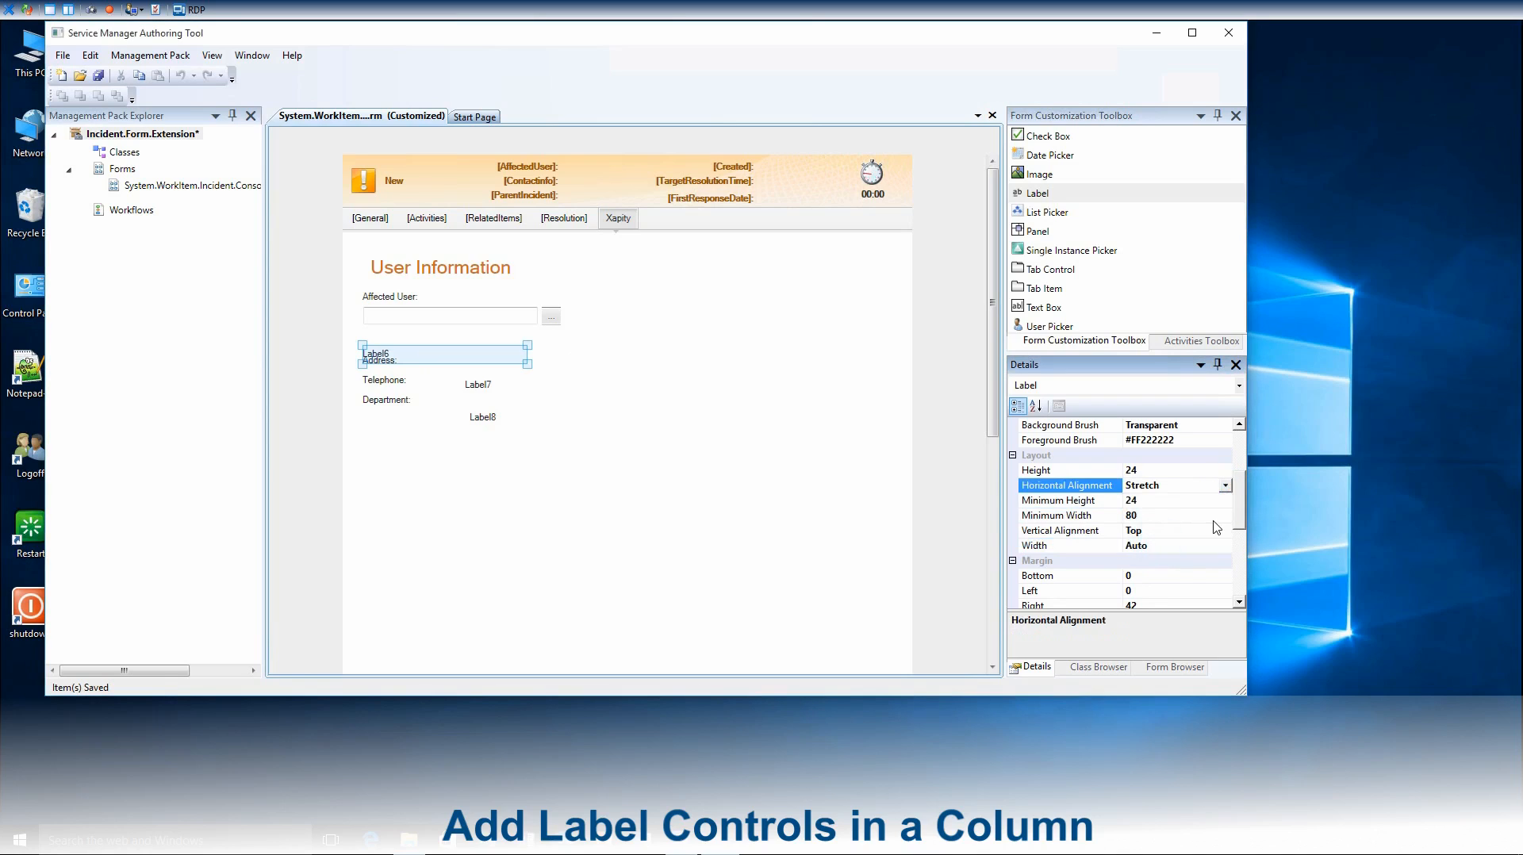
Set the margins of the first label in the right column to Left 100, Right 0 and Top 80
click(1147, 590)
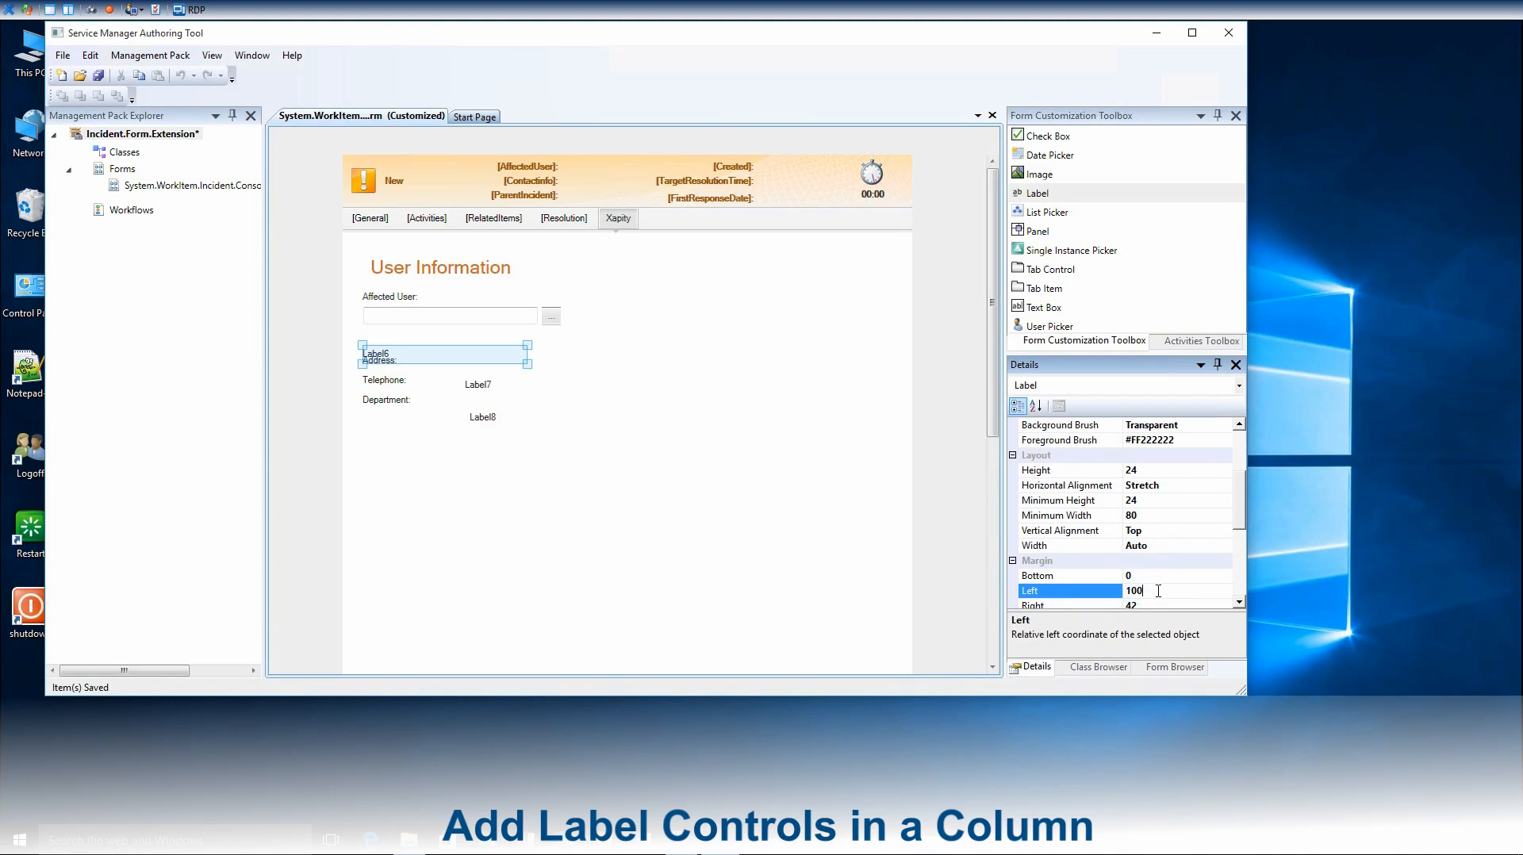
click(1239, 605)
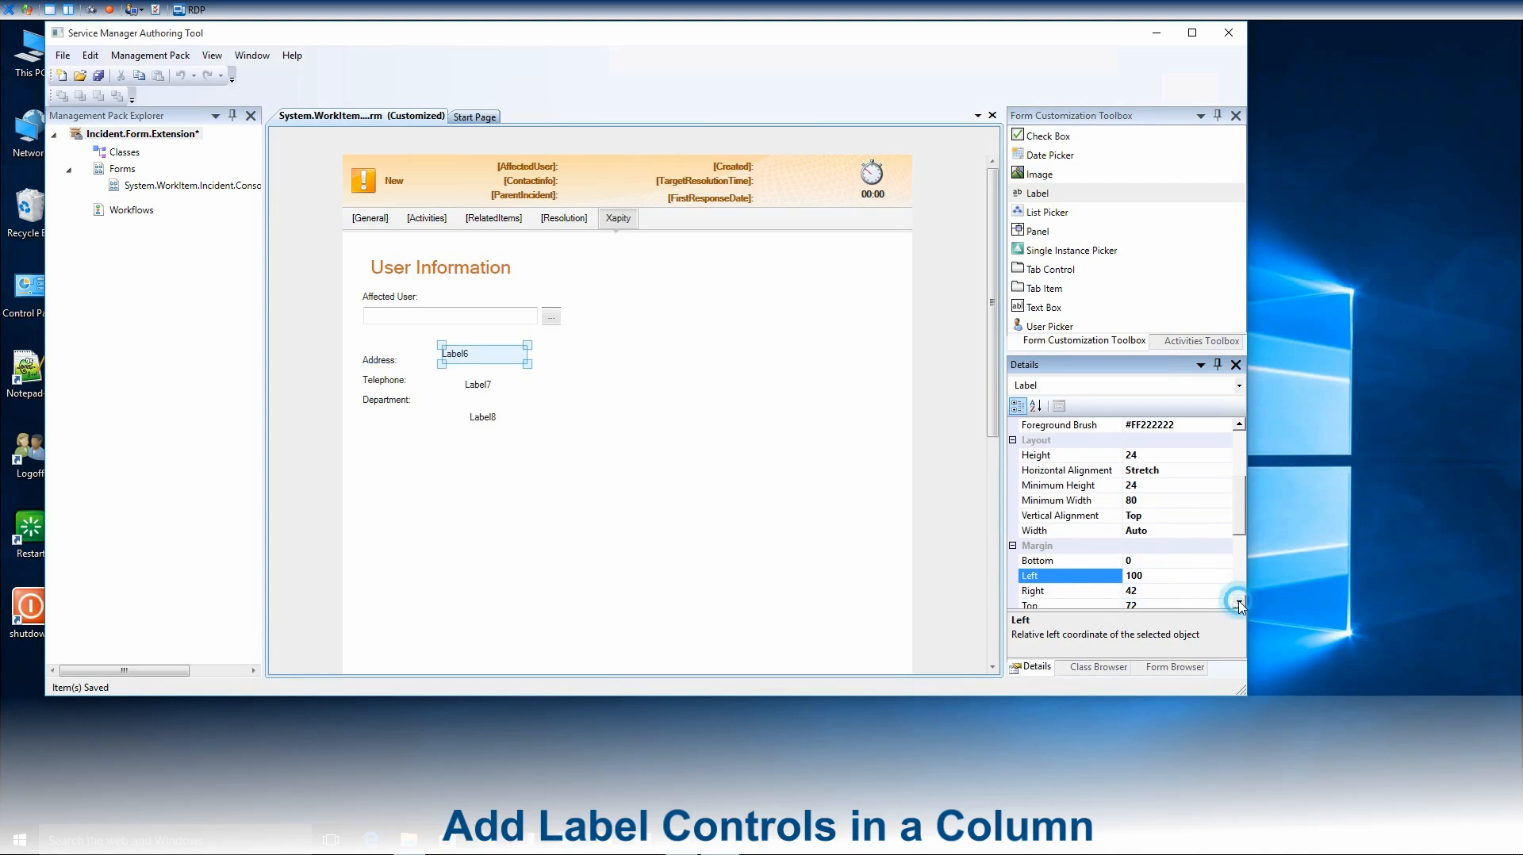
click(1239, 604)
click(1239, 604)
click(1239, 604)
click(1239, 604)
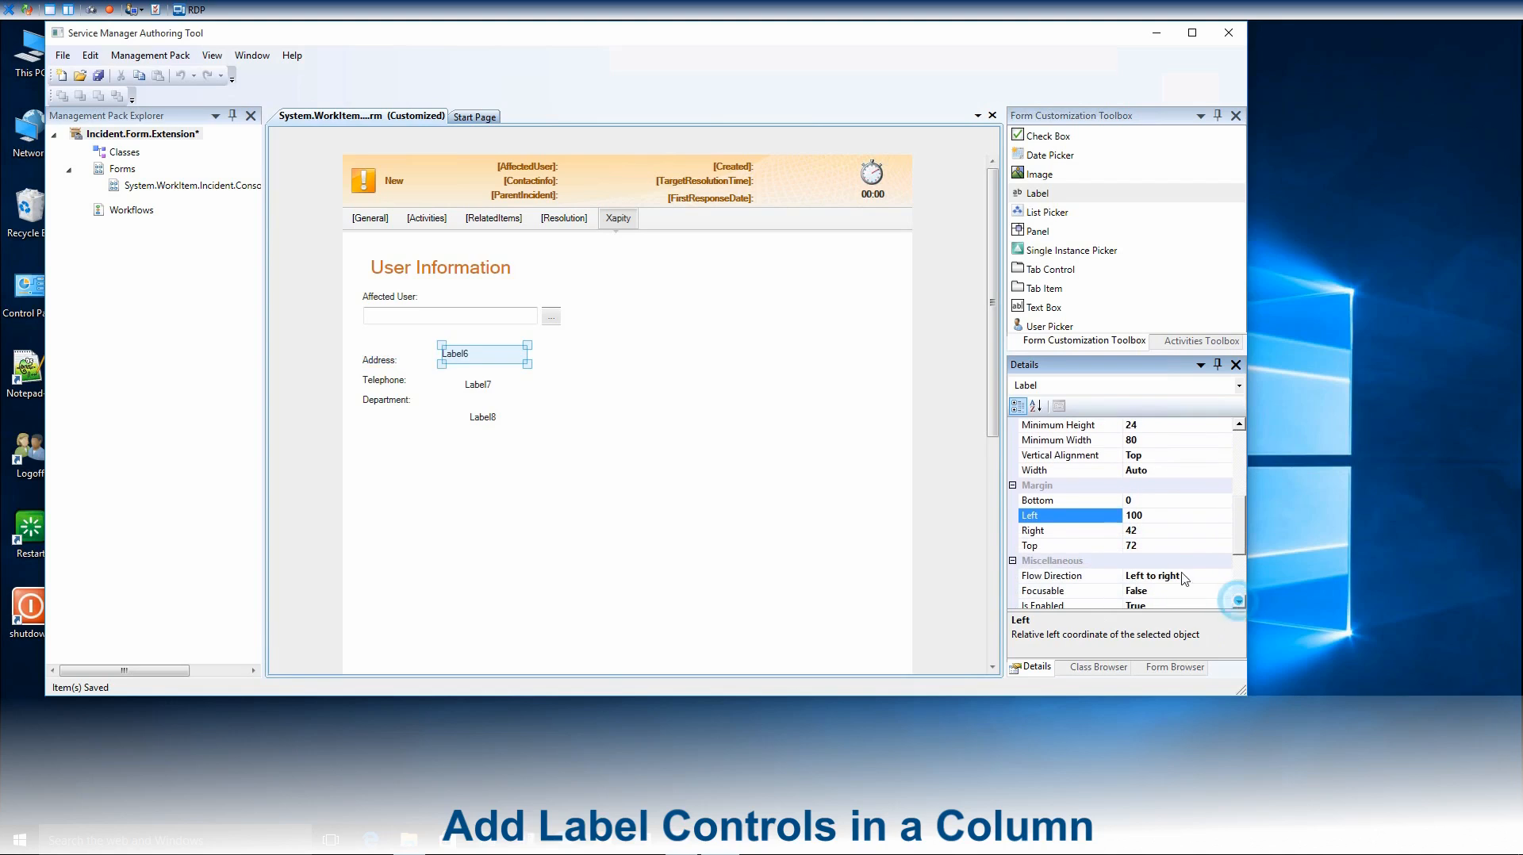
click(1149, 531)
text(0)
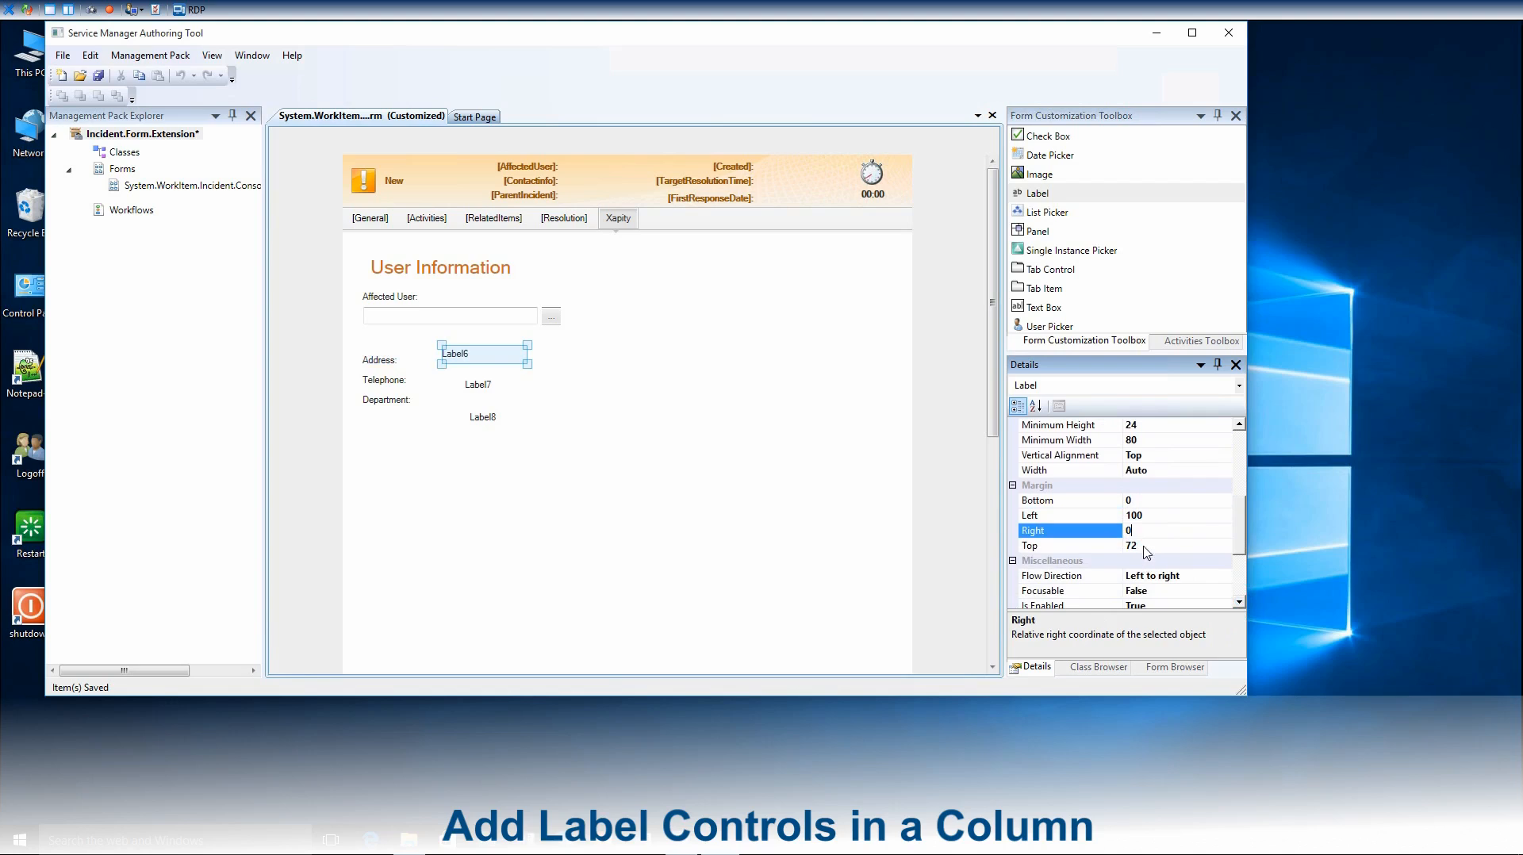
click(1145, 546)
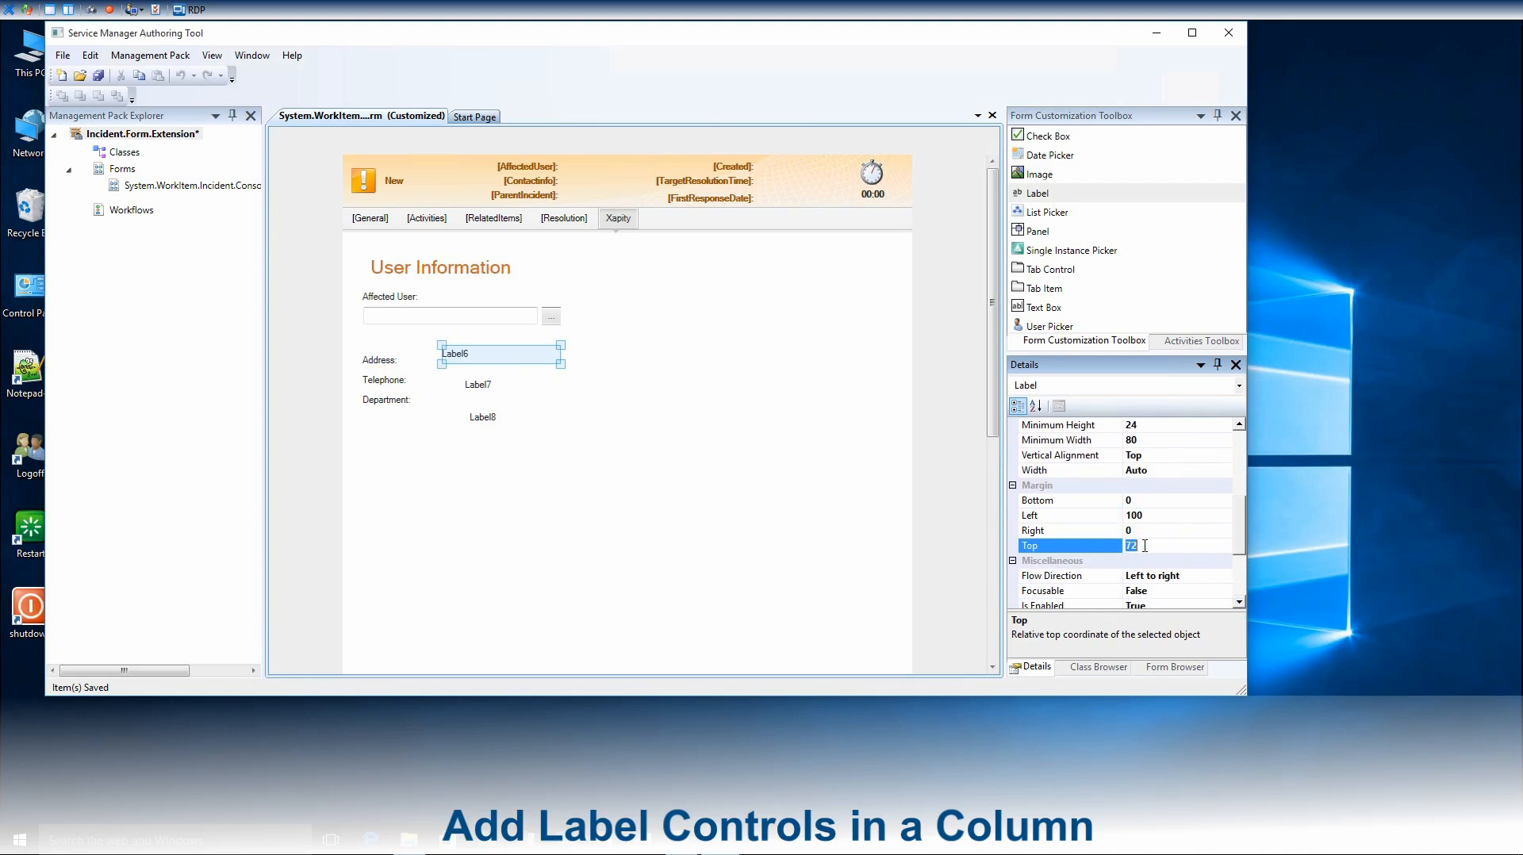
key(Return)
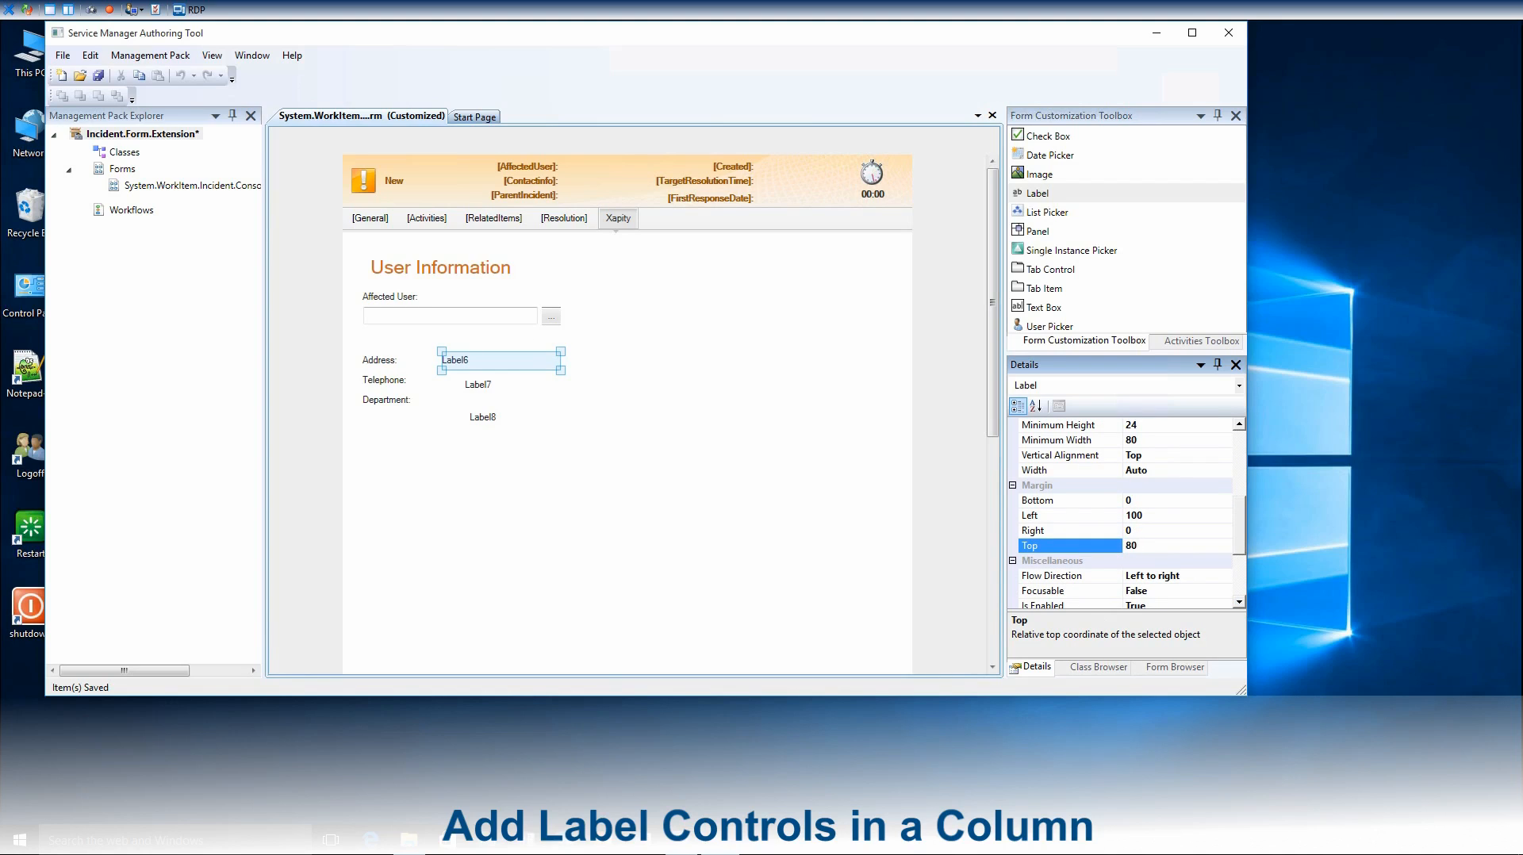
Set the Height and Minimum Height of Label7 to 24 and its Horizontal Alignment to Stretch
click(501, 387)
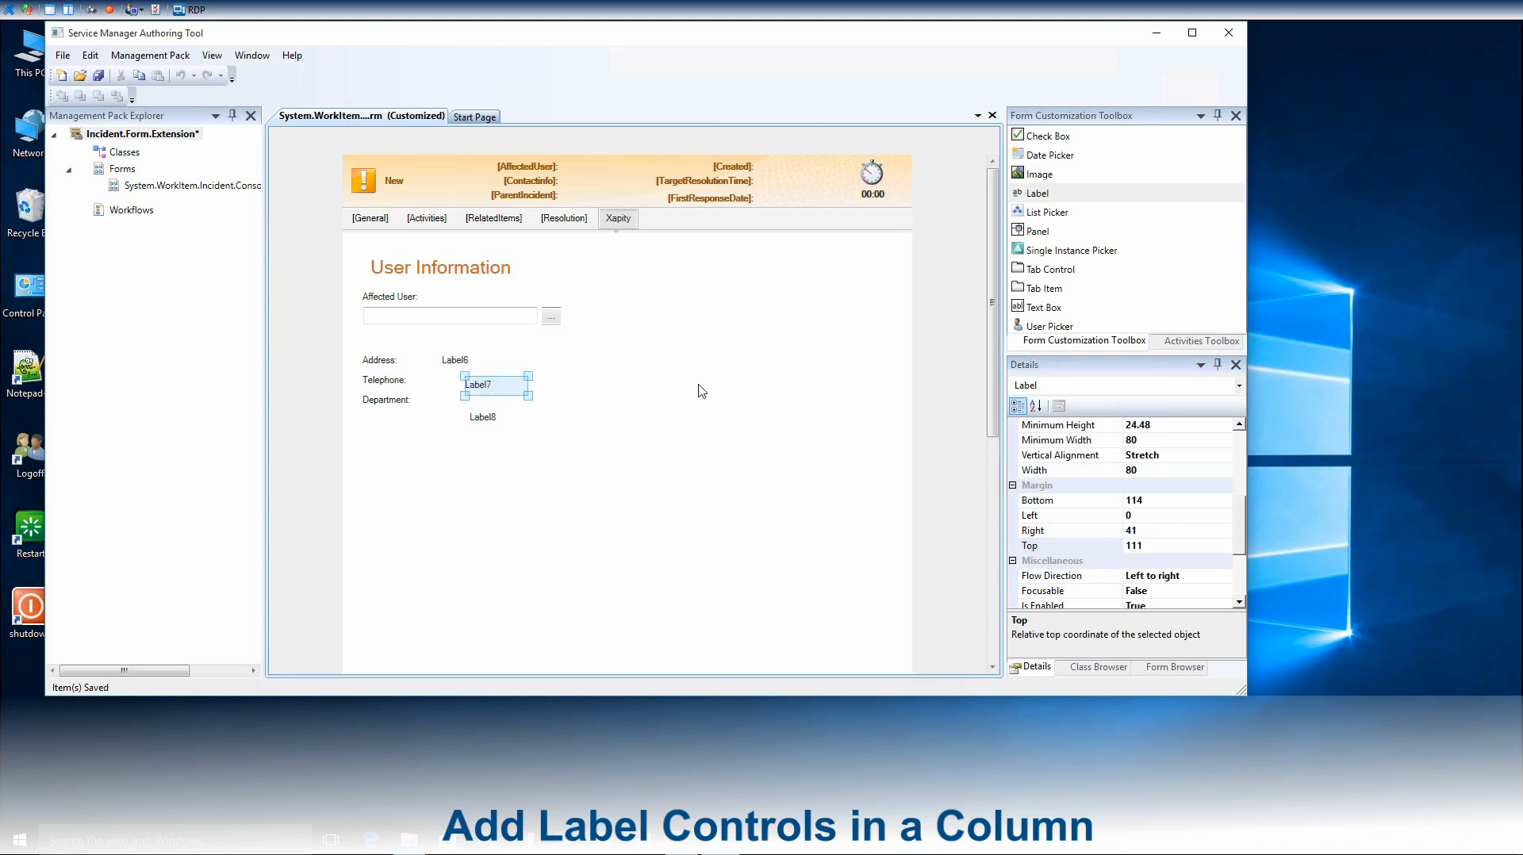
scroll(1240, 427, up, 4)
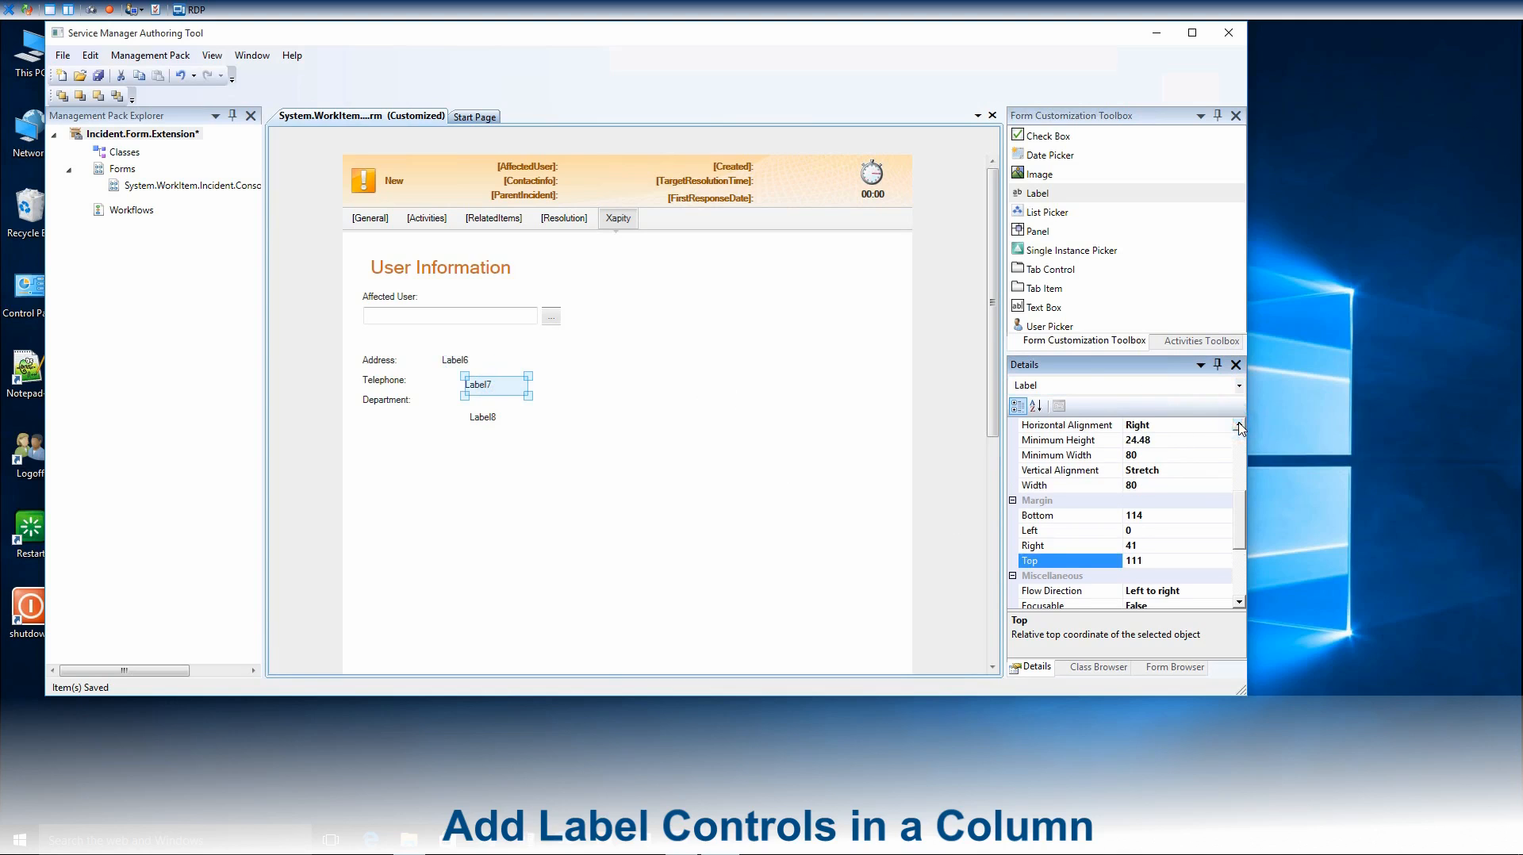
click(1151, 457)
text(24)
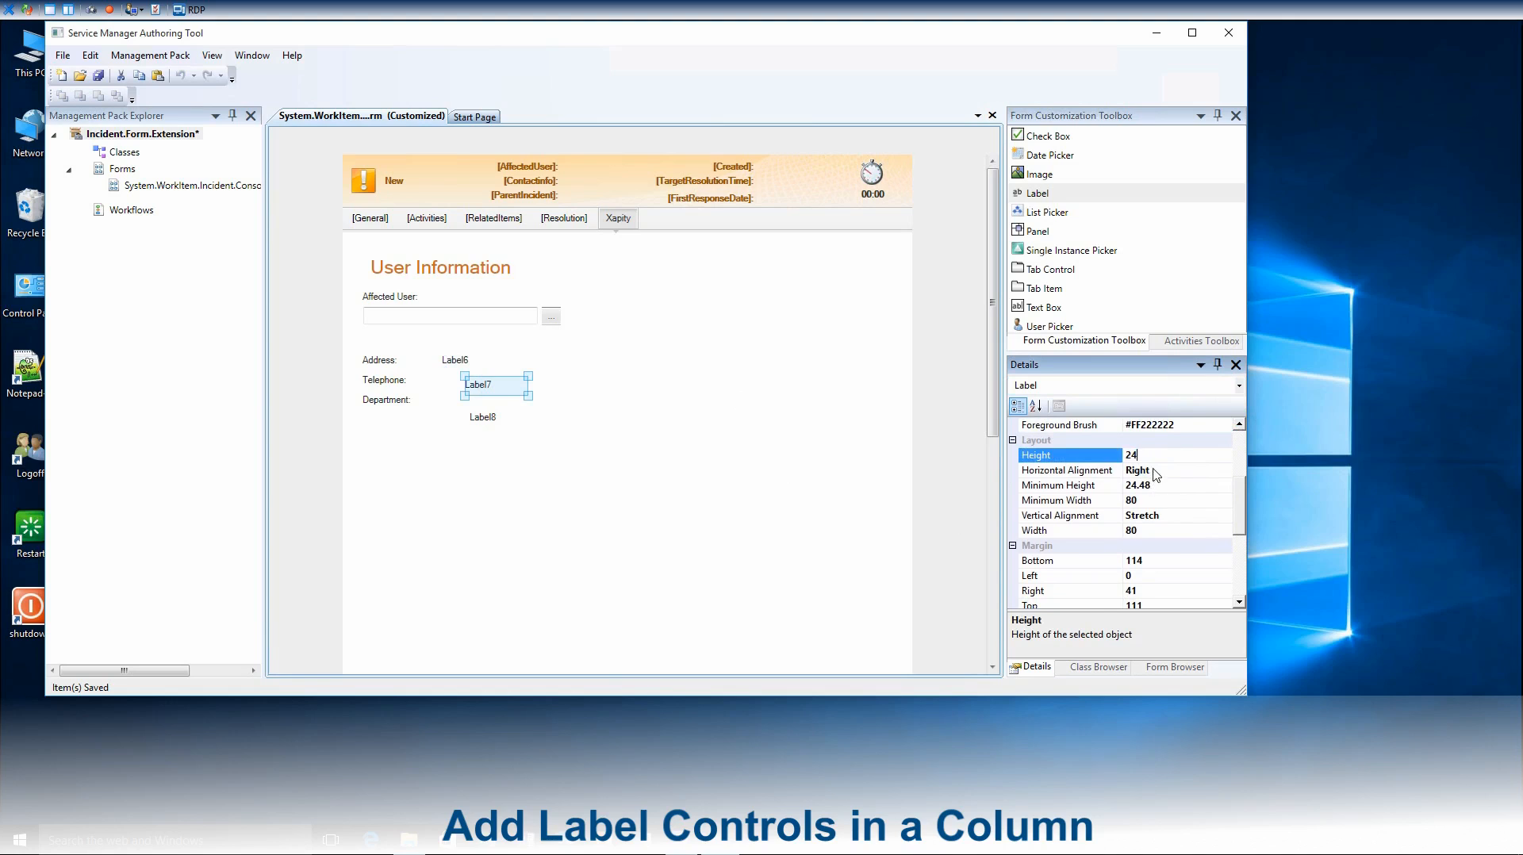
click(1150, 471)
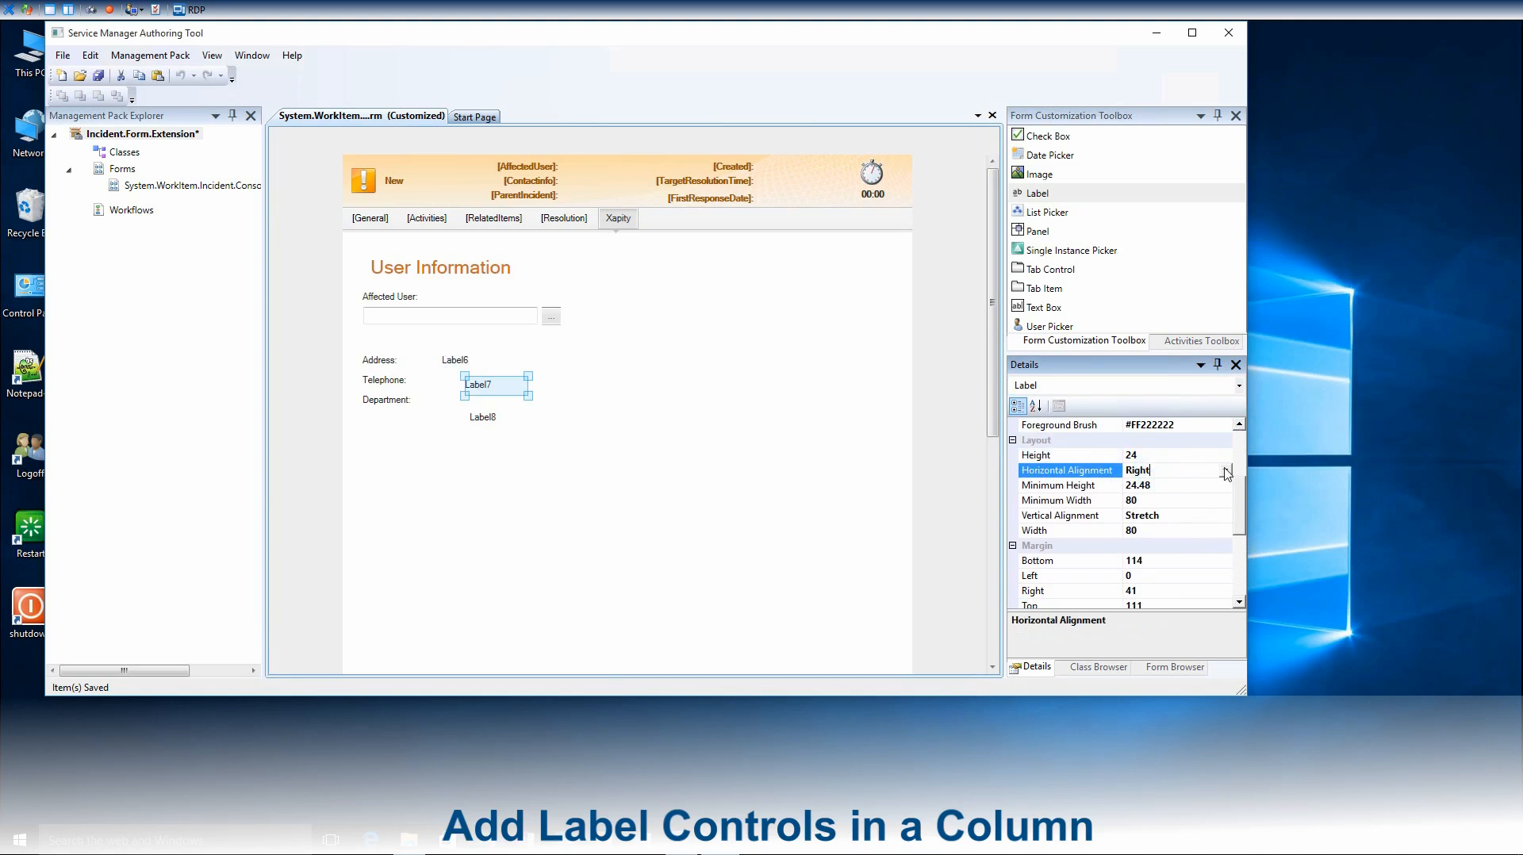
click(1225, 470)
click(1143, 529)
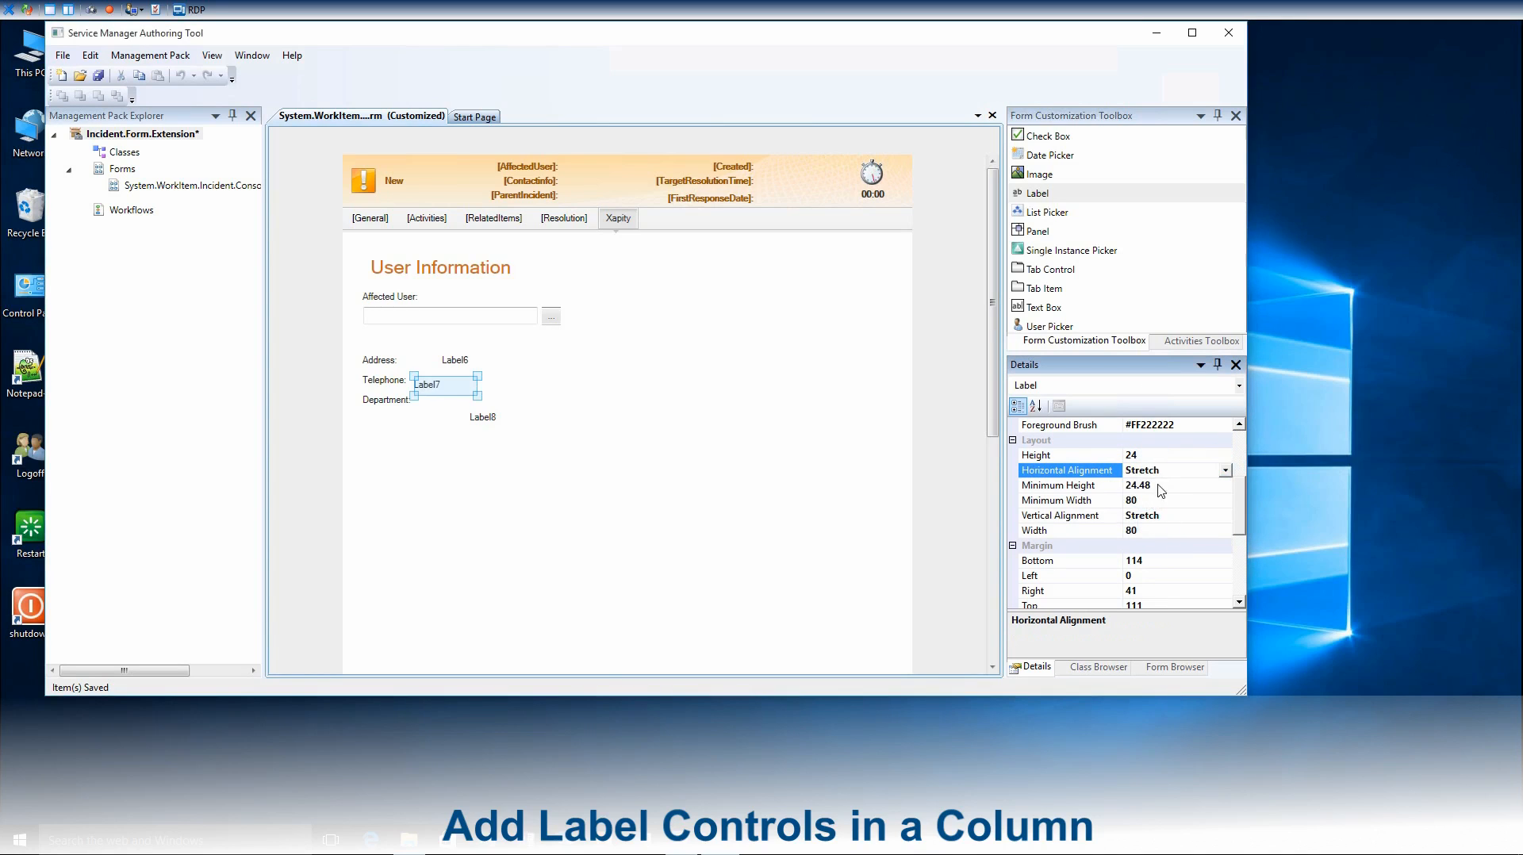
click(1154, 486)
text(24)
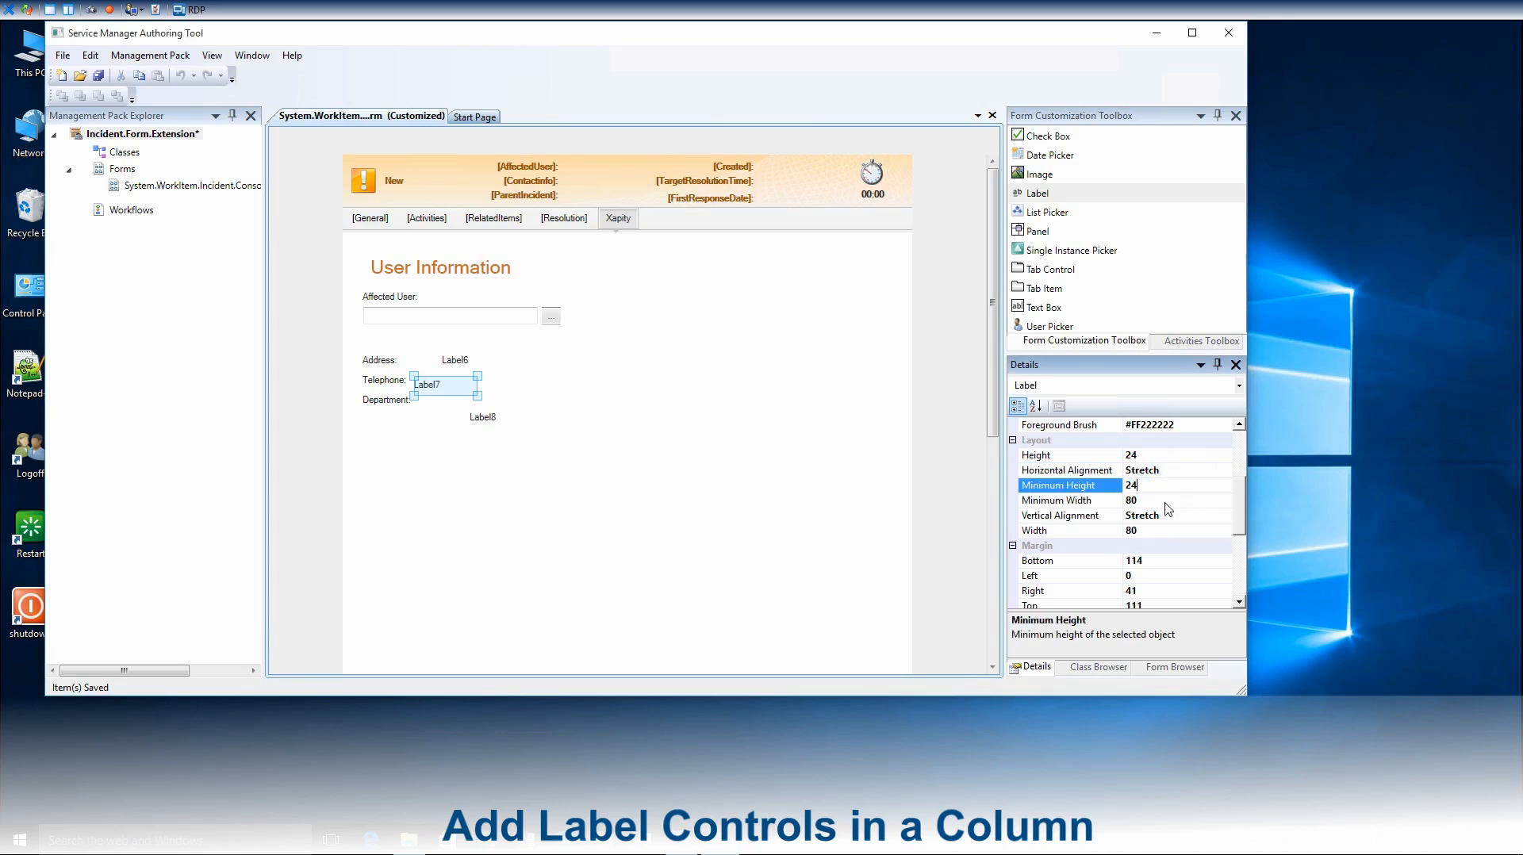
Set the Vertical Alignment of Label7 to Top and open its Width for editing
click(1165, 517)
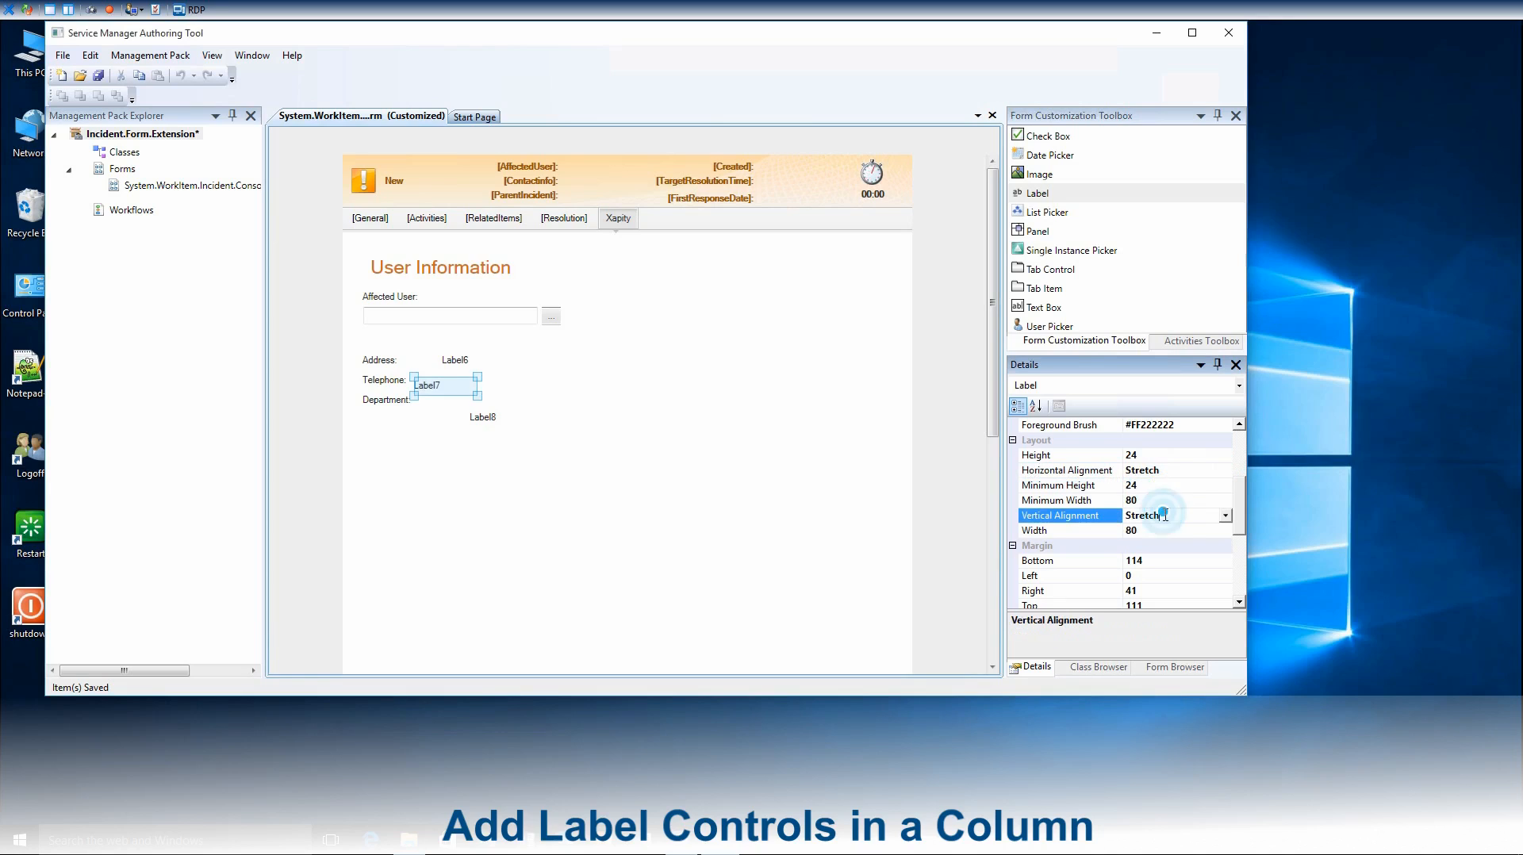
click(1158, 471)
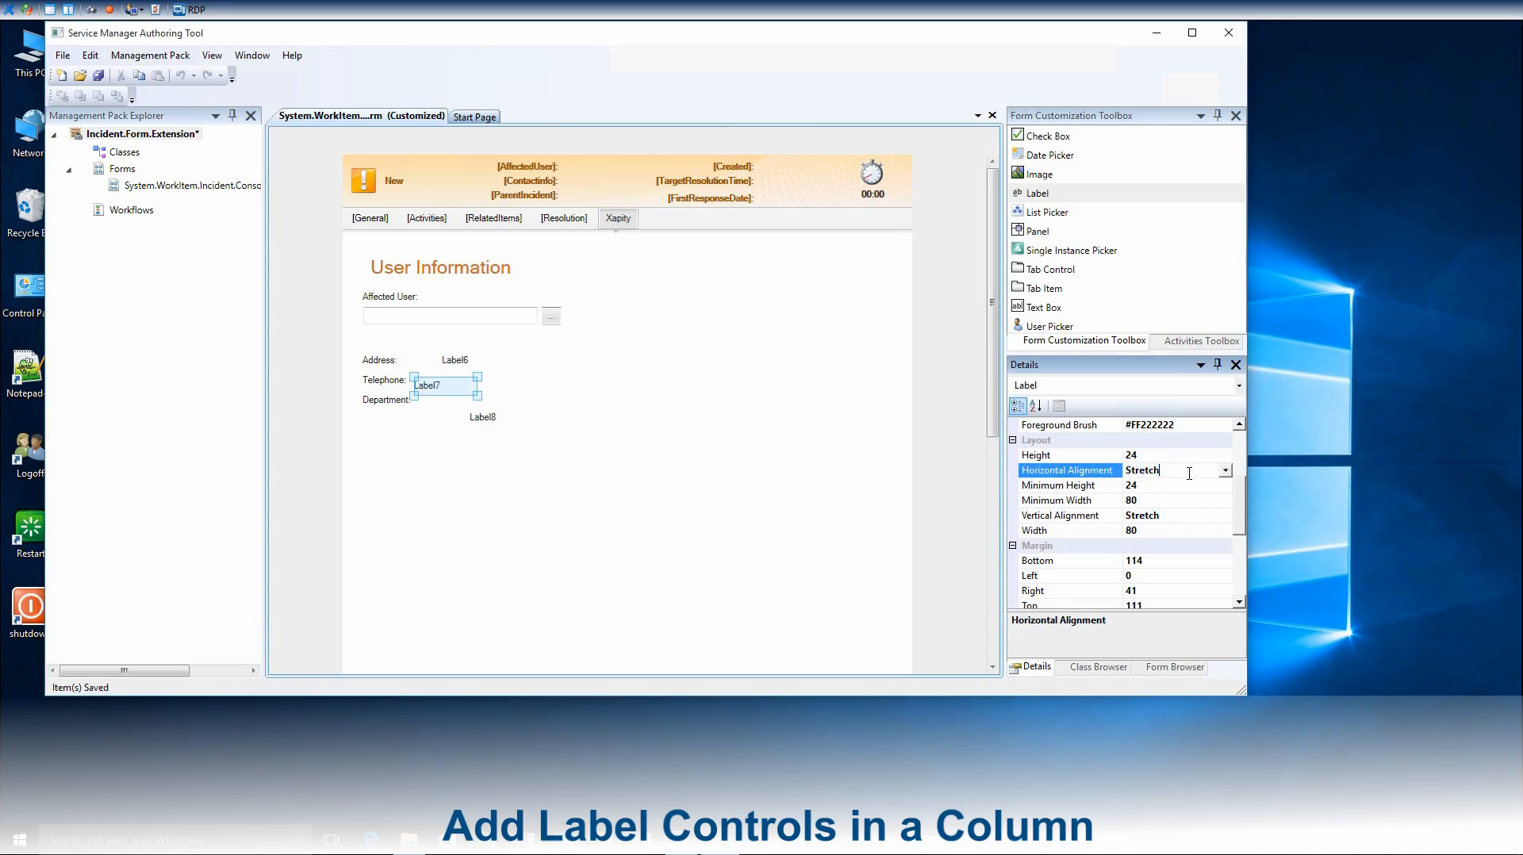
click(1158, 517)
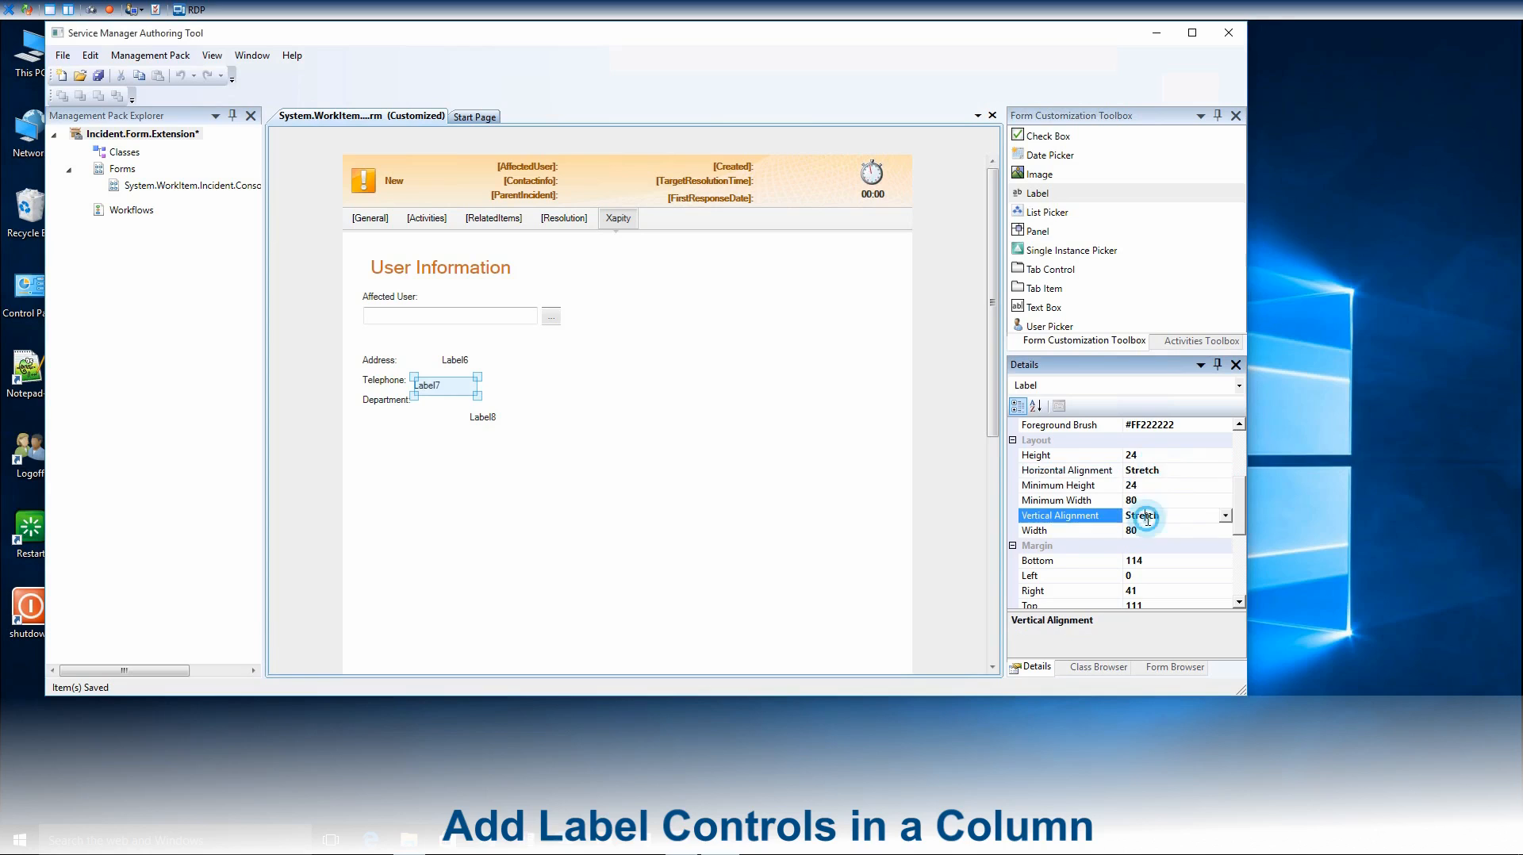
click(1225, 515)
click(1132, 574)
click(1150, 530)
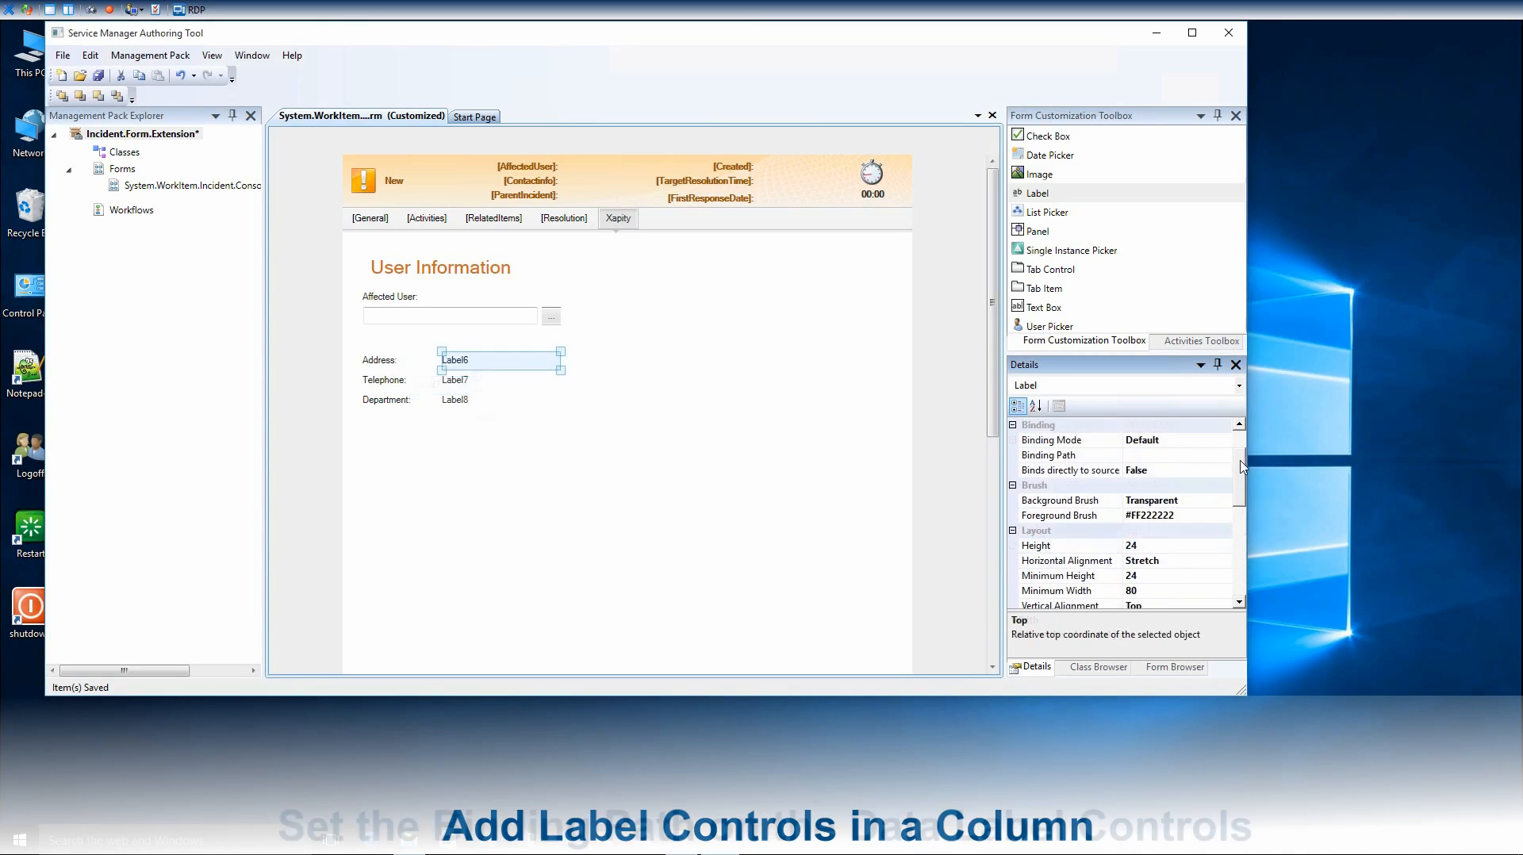
Set the Binding Path of the label beside Address to the Street Address property of Affected User
drag(1242, 482, 1243, 457)
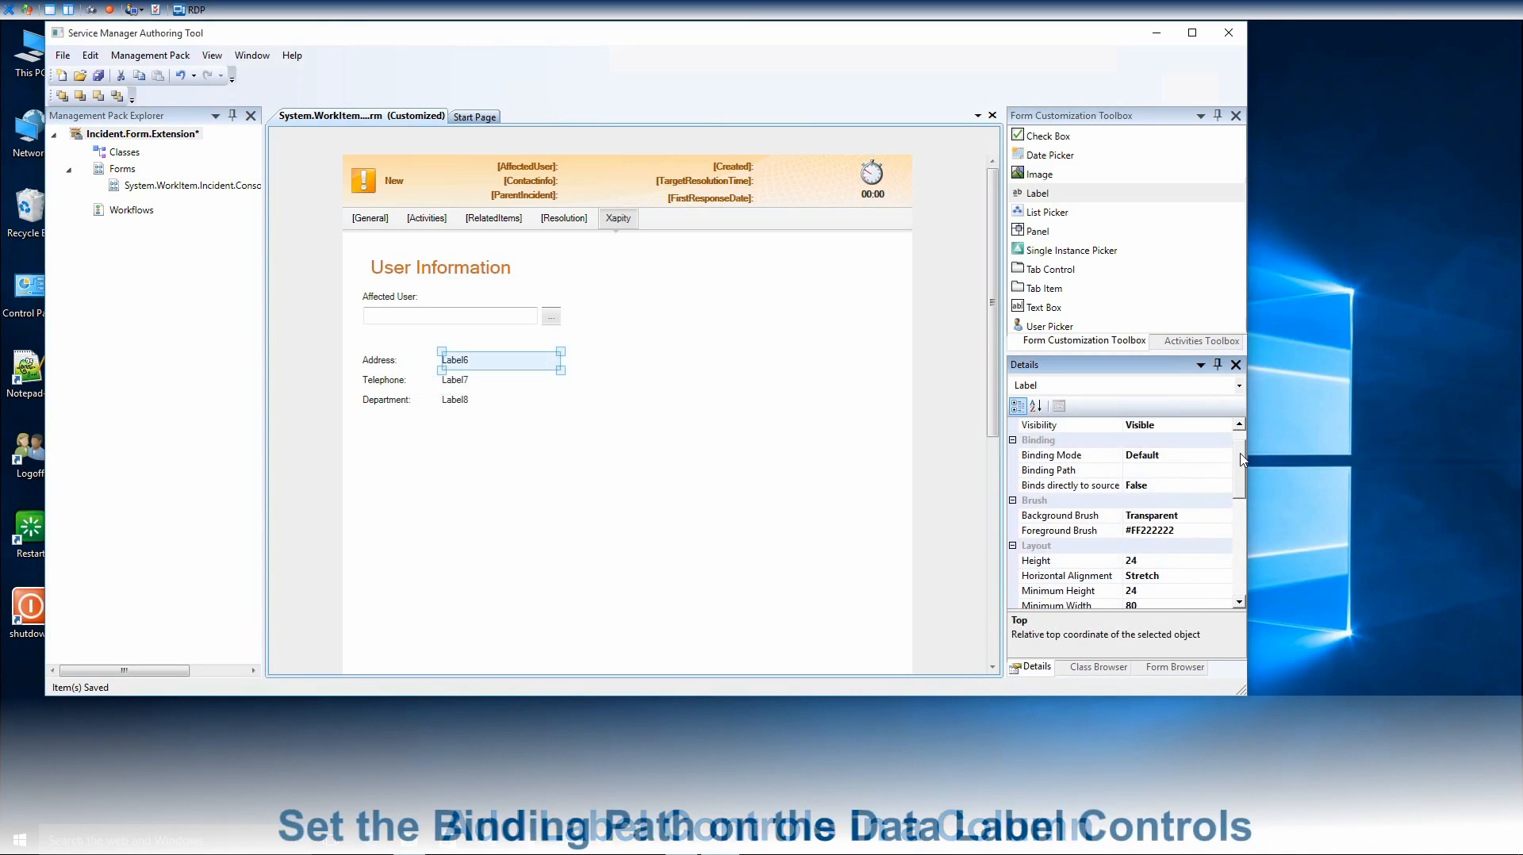
click(1226, 456)
click(1225, 470)
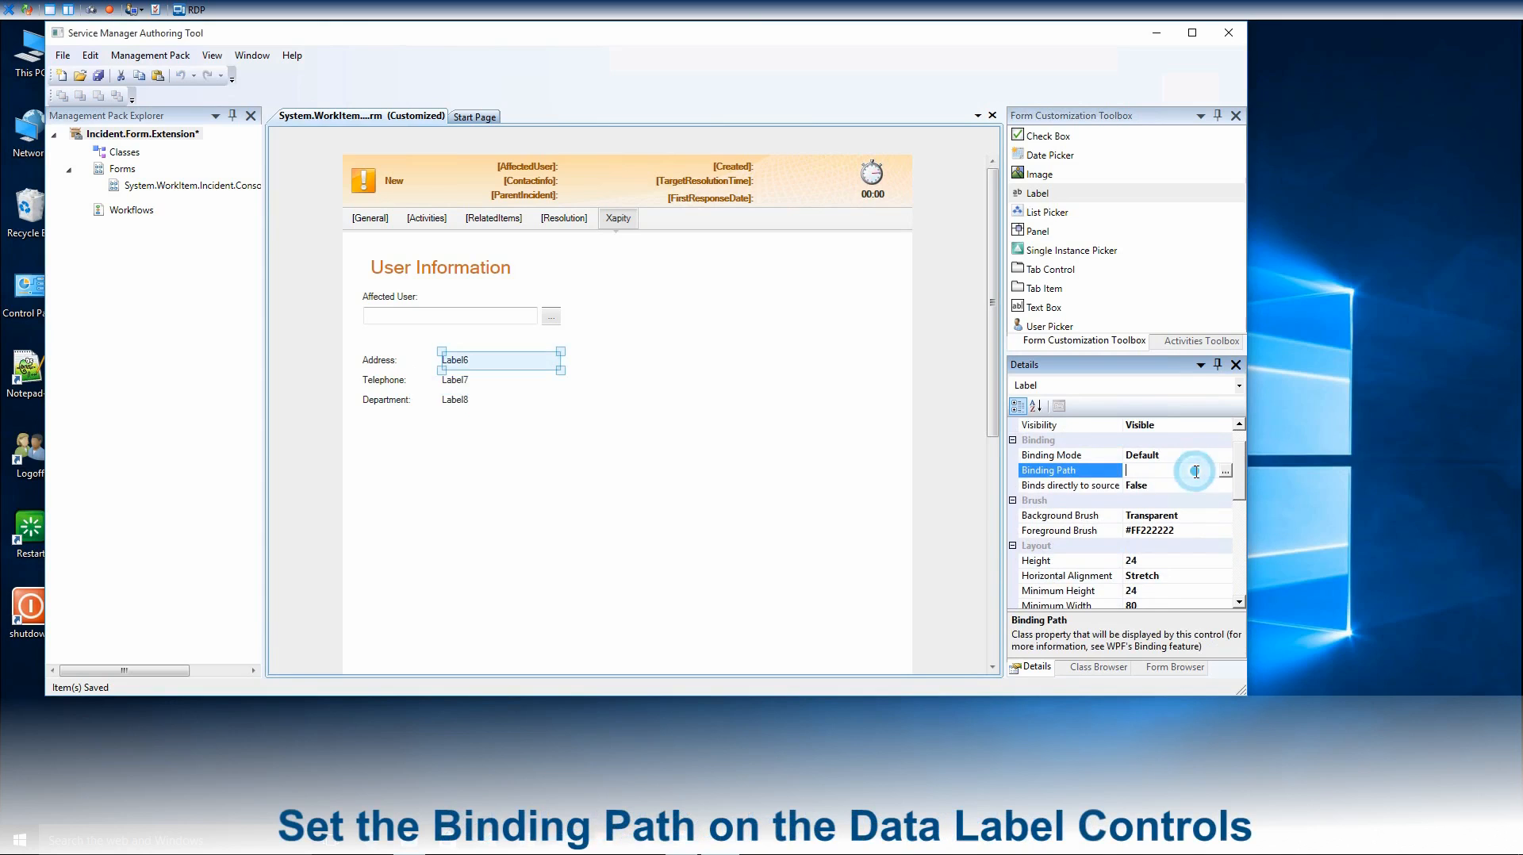
click(1226, 473)
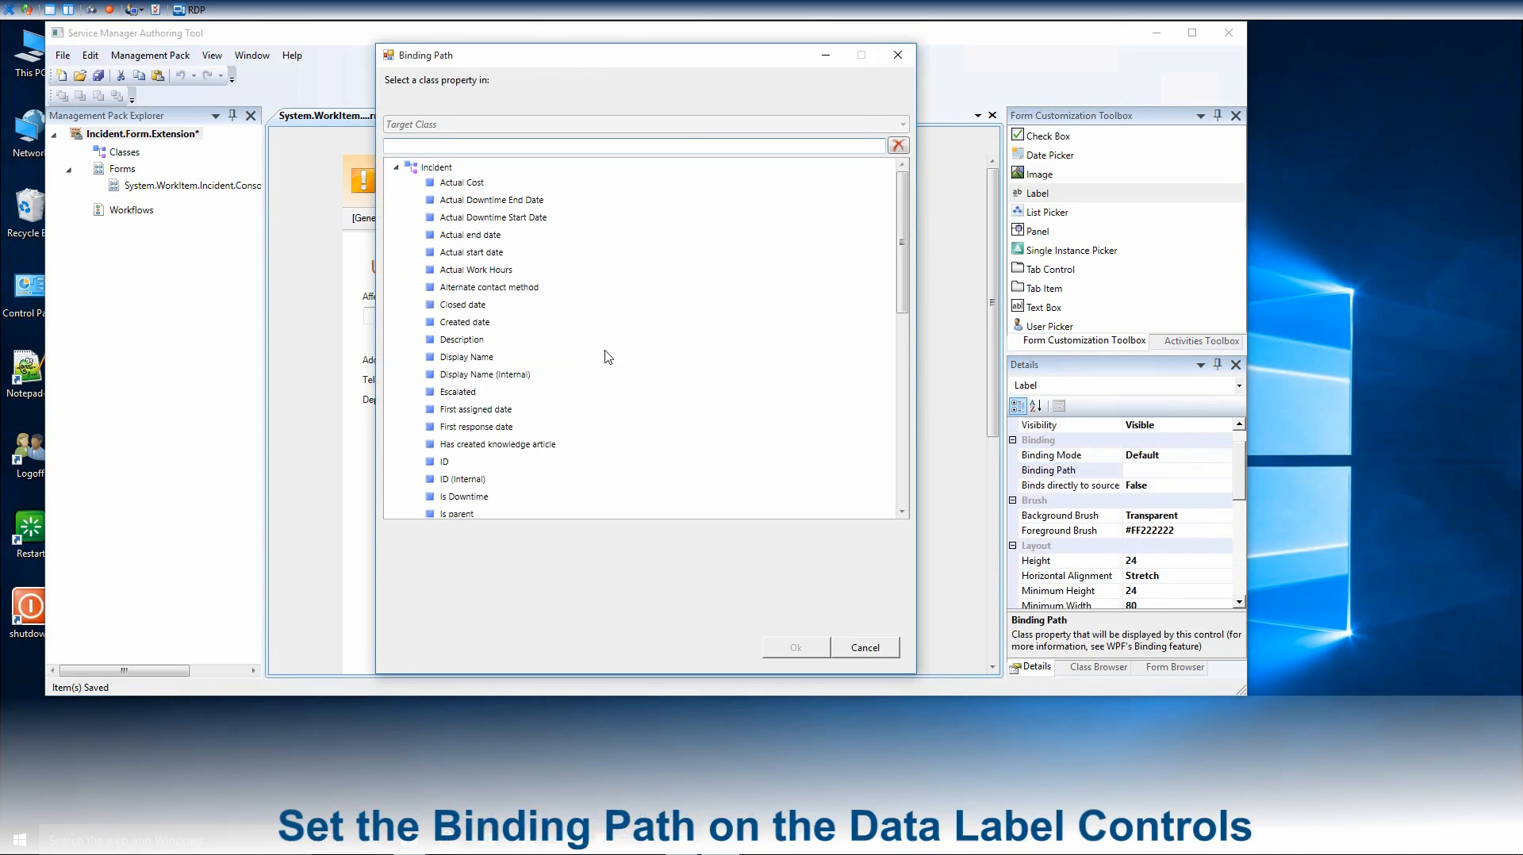
drag(502, 71, 618, 67)
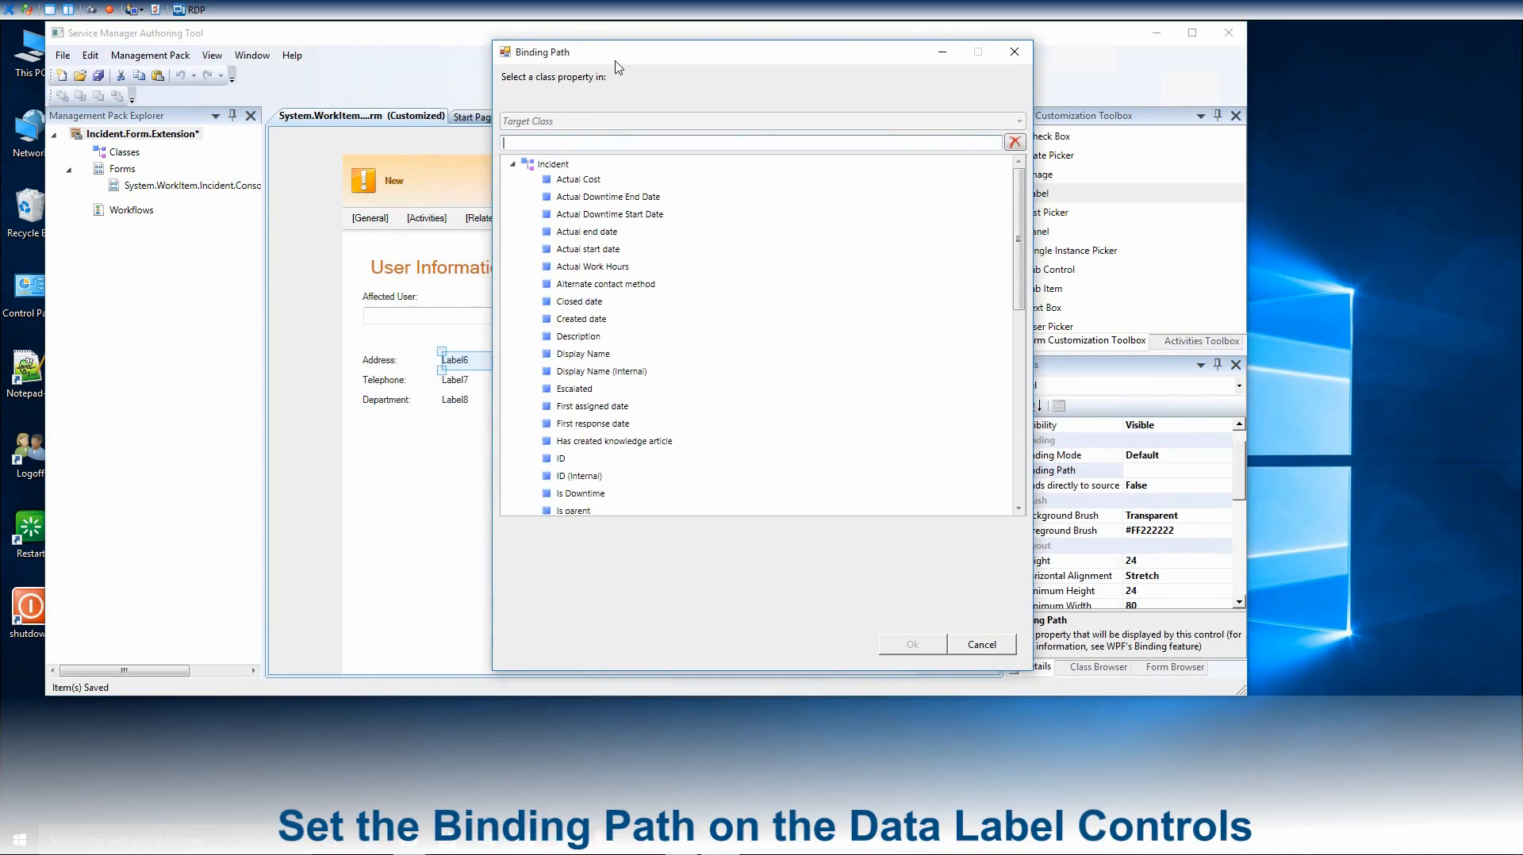
scroll(609, 299, down, 15)
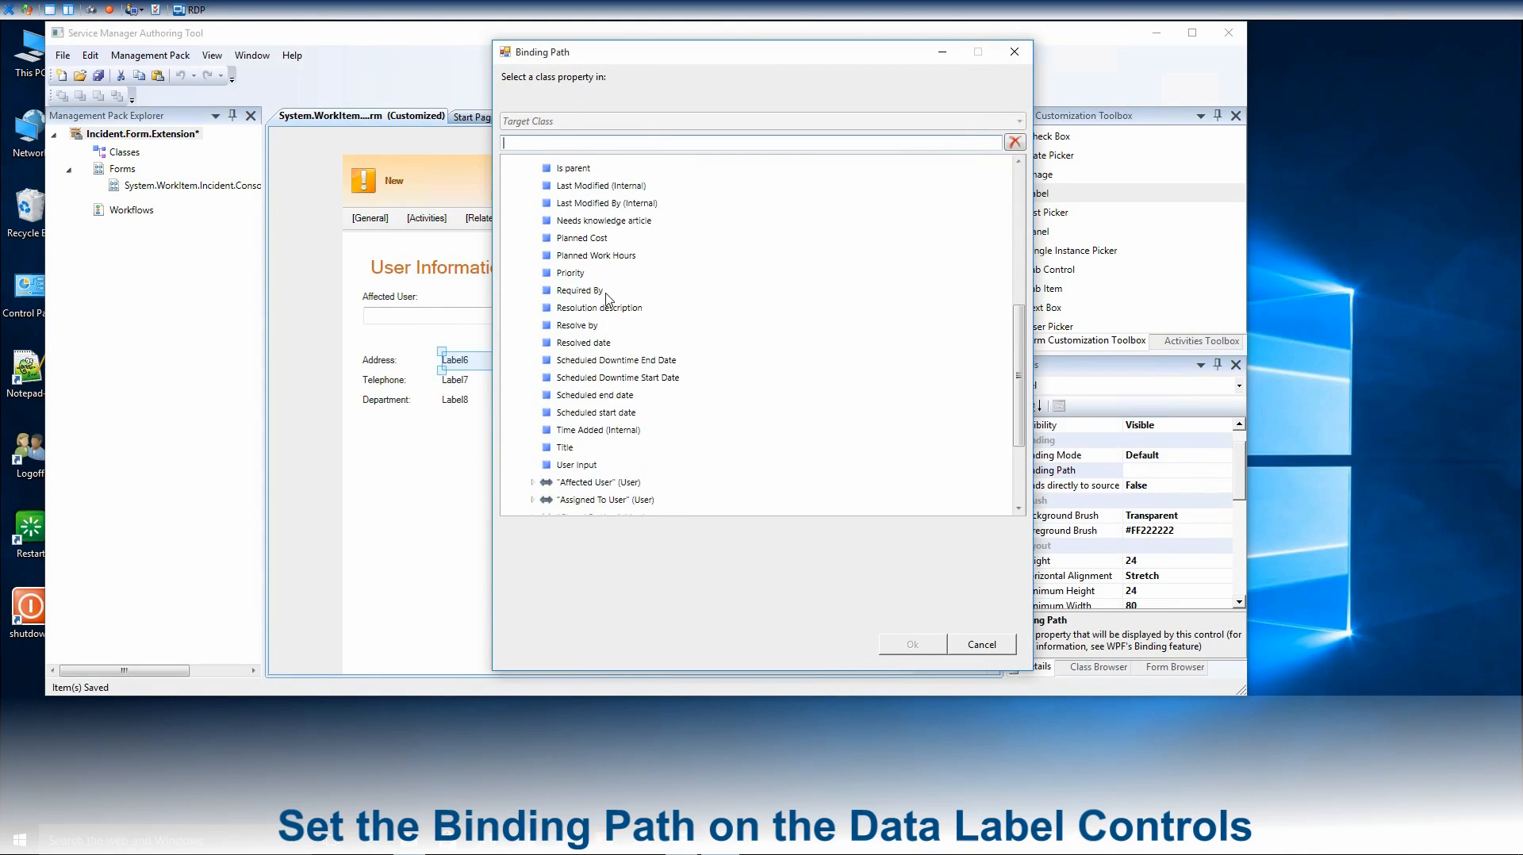
click(533, 347)
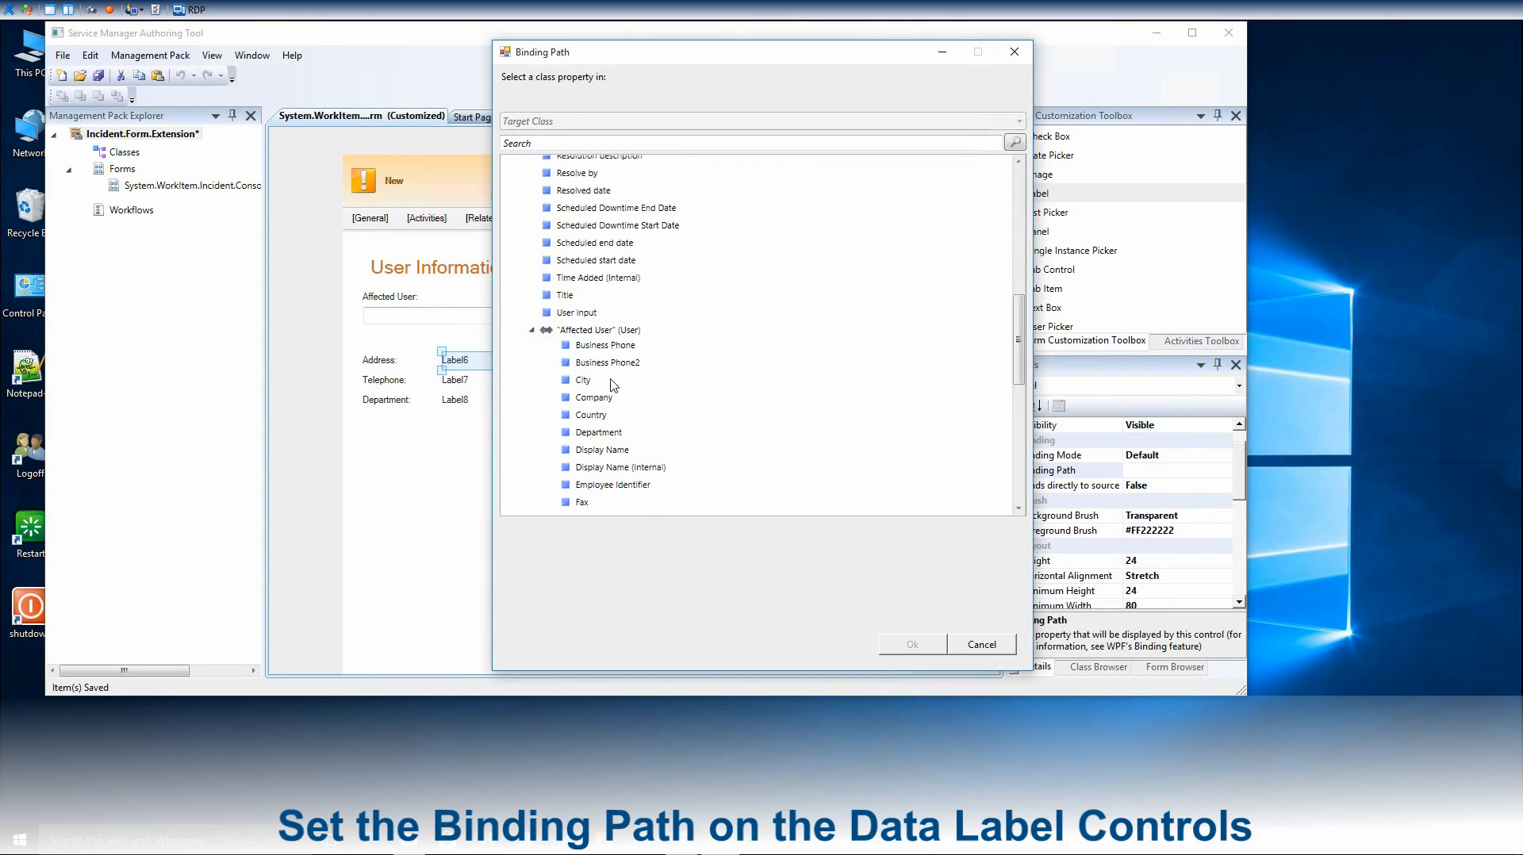
scroll(612, 385, down, 6)
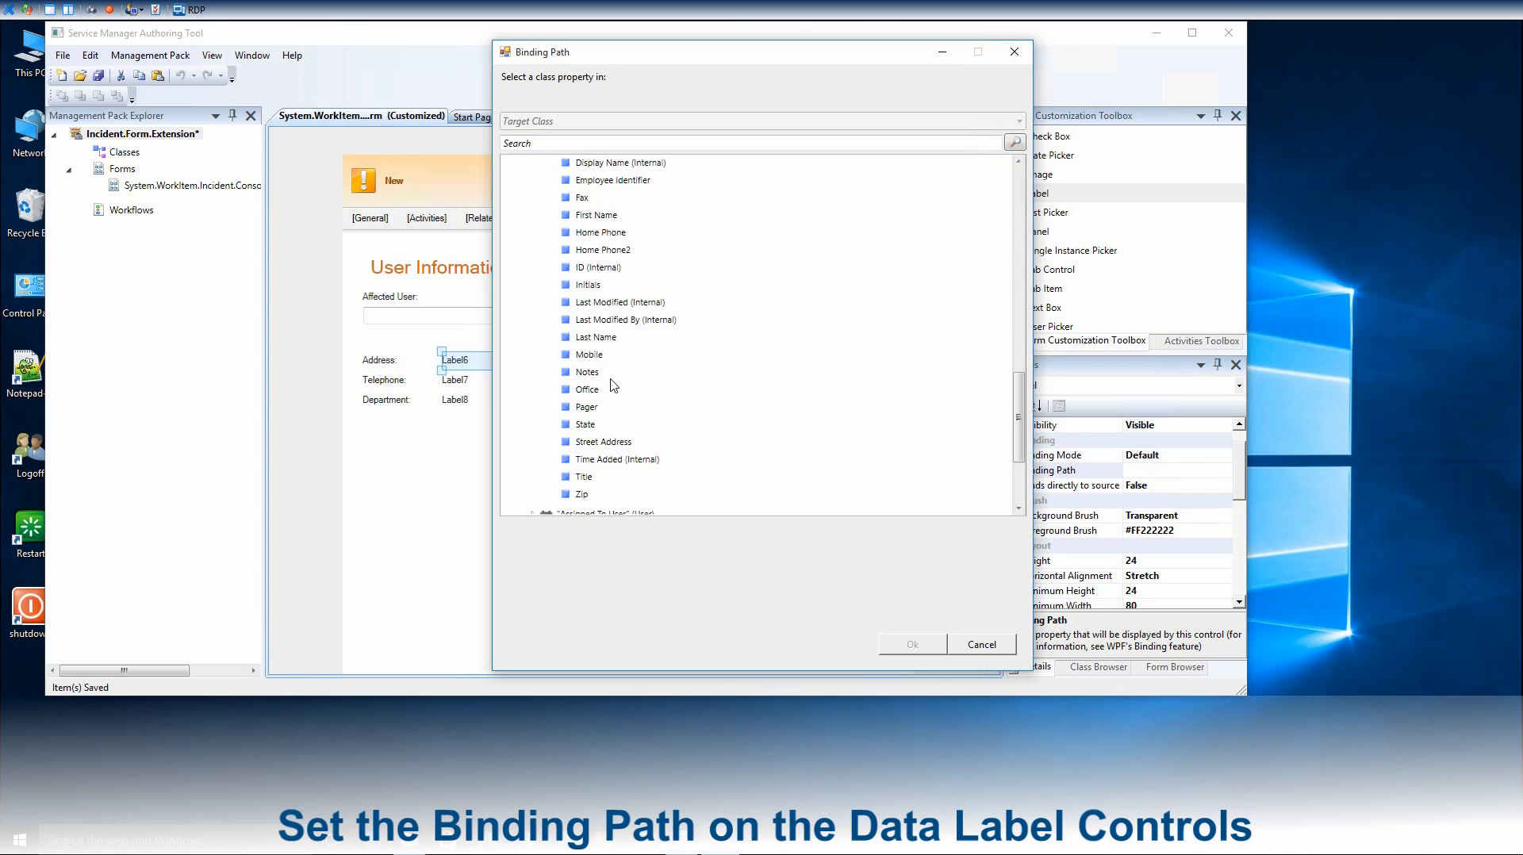
click(603, 442)
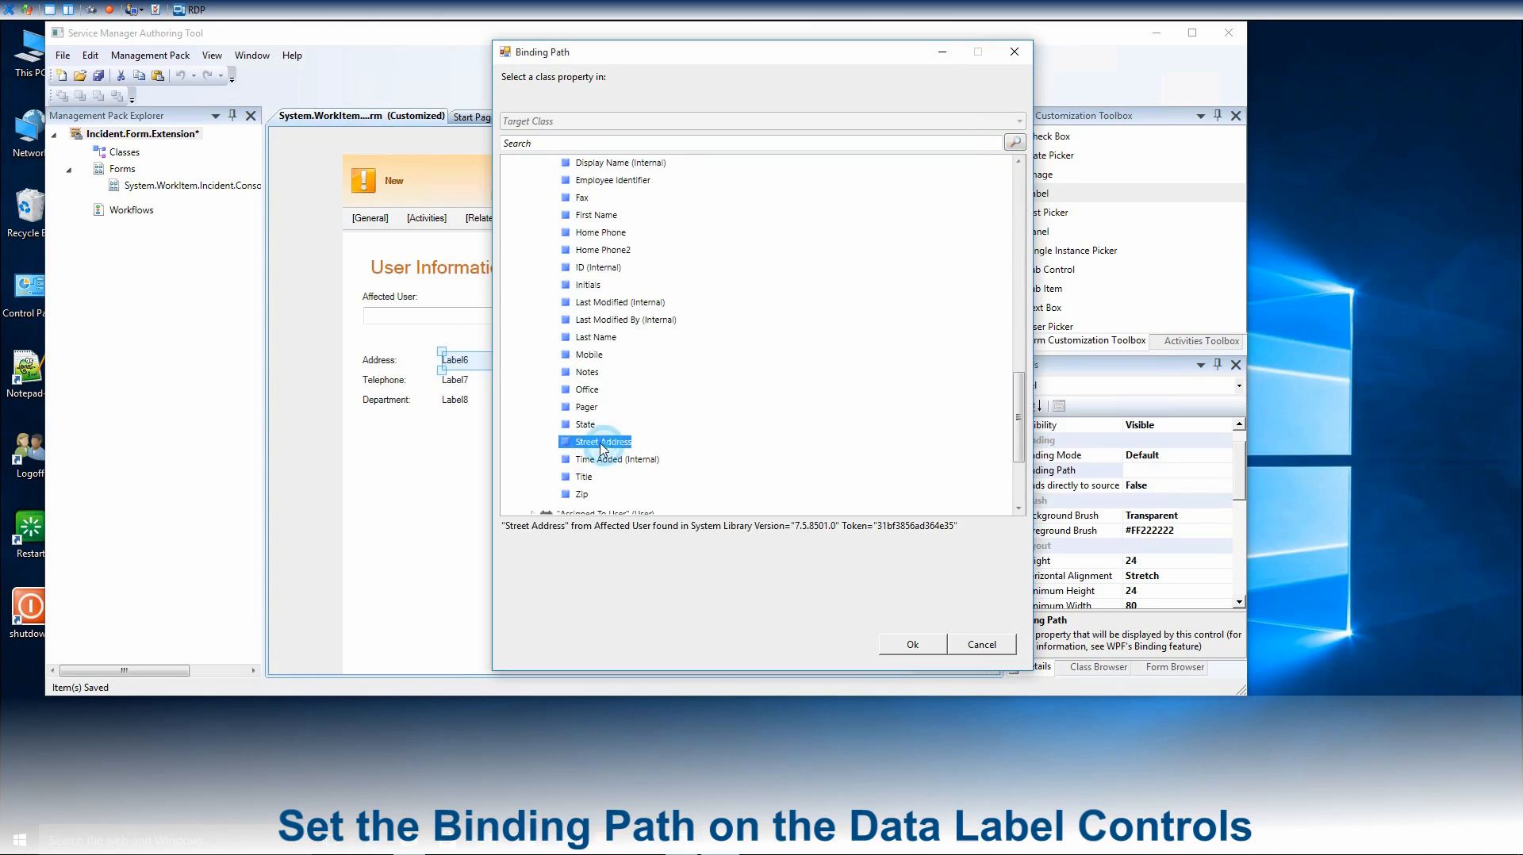
click(913, 646)
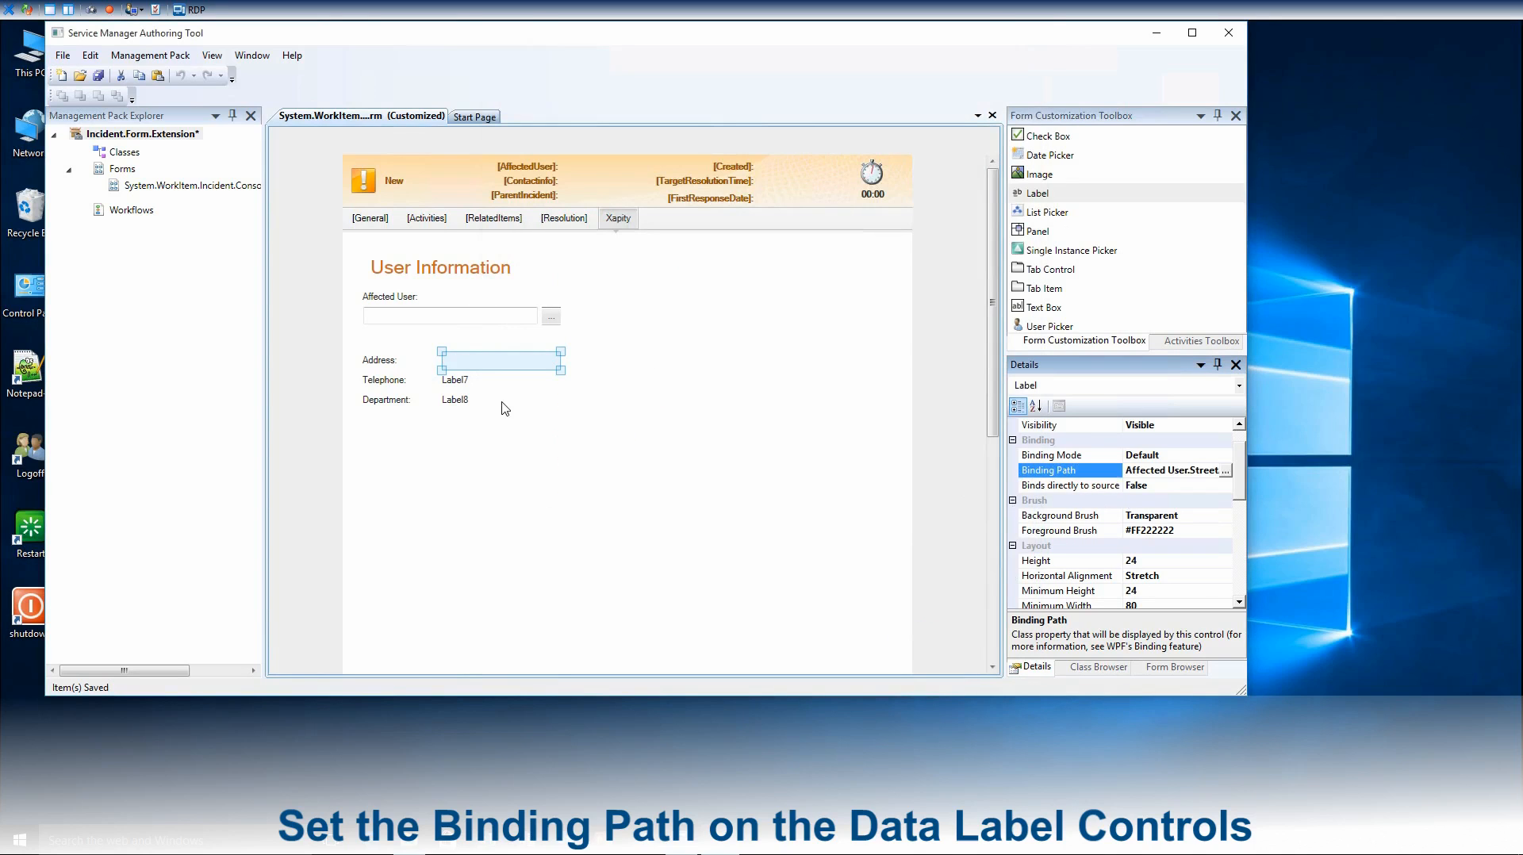
Set the Binding Path of the label beside Telephone to the Business Phone property of Affected User
click(468, 381)
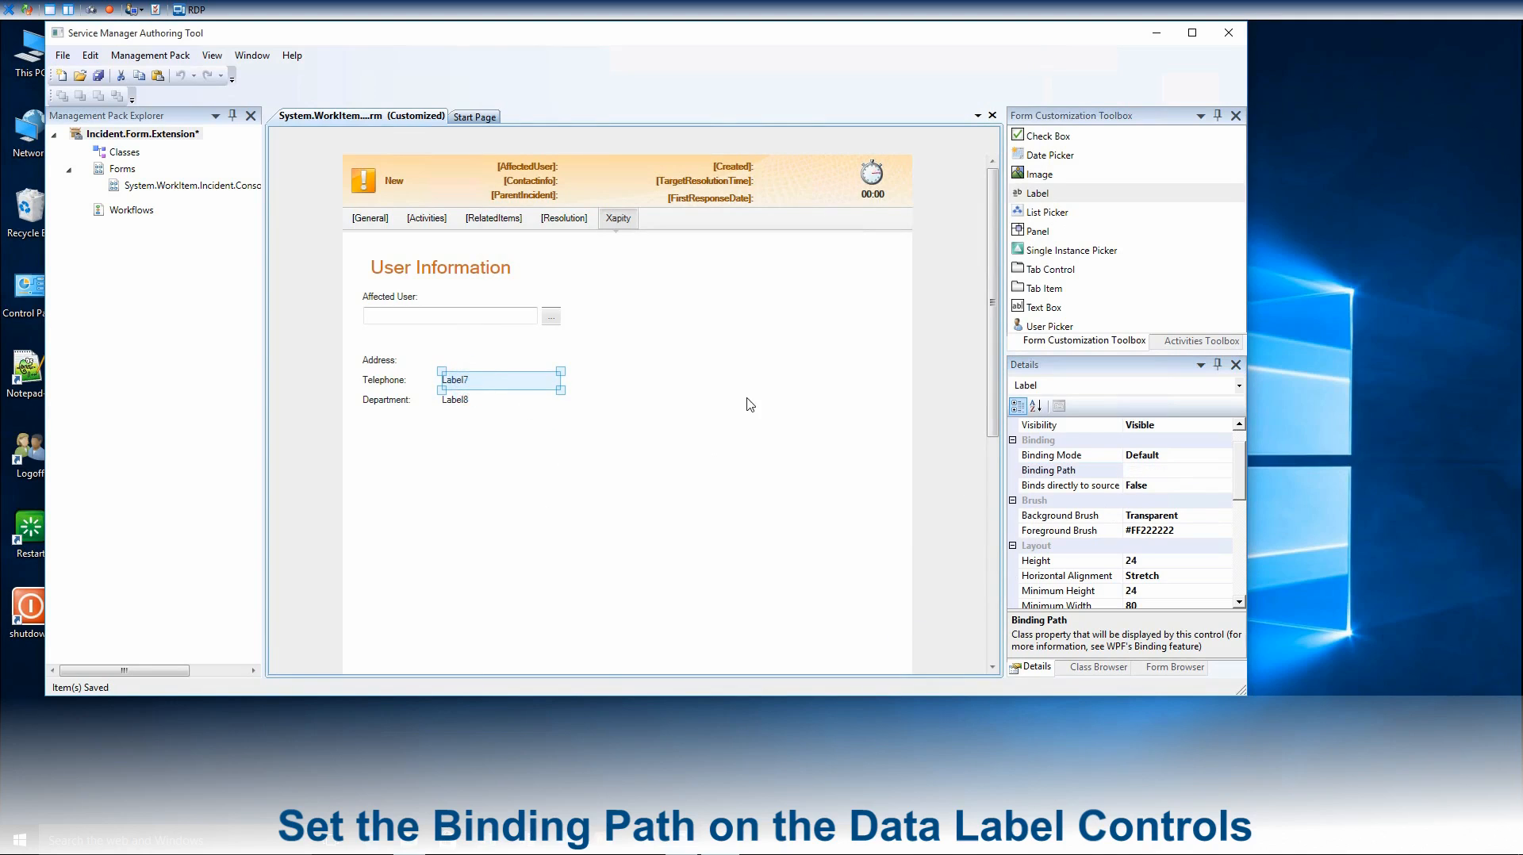
click(1182, 470)
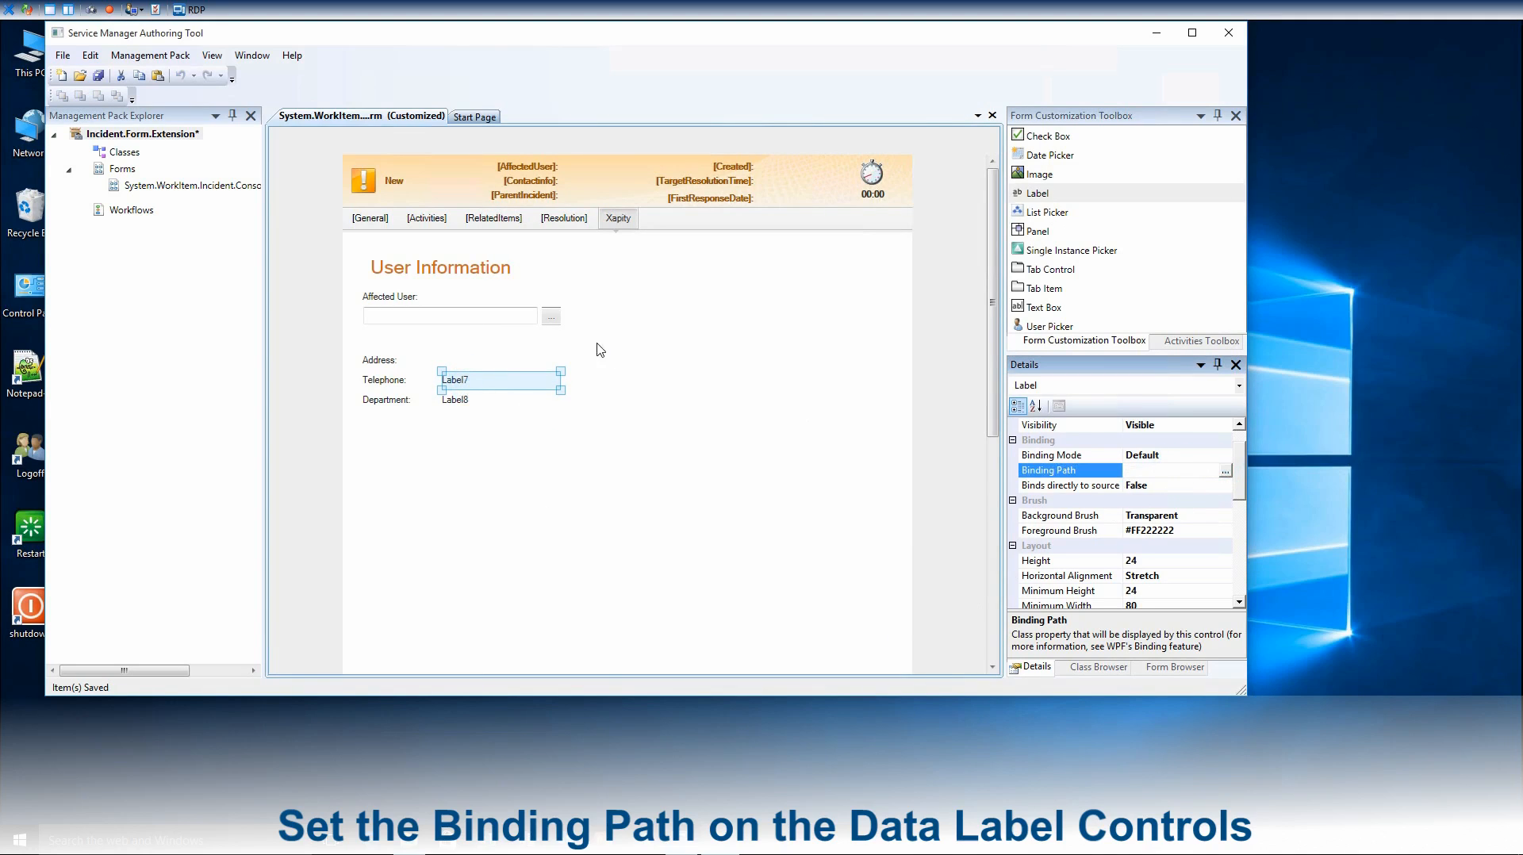
scroll(508, 341, down, 10)
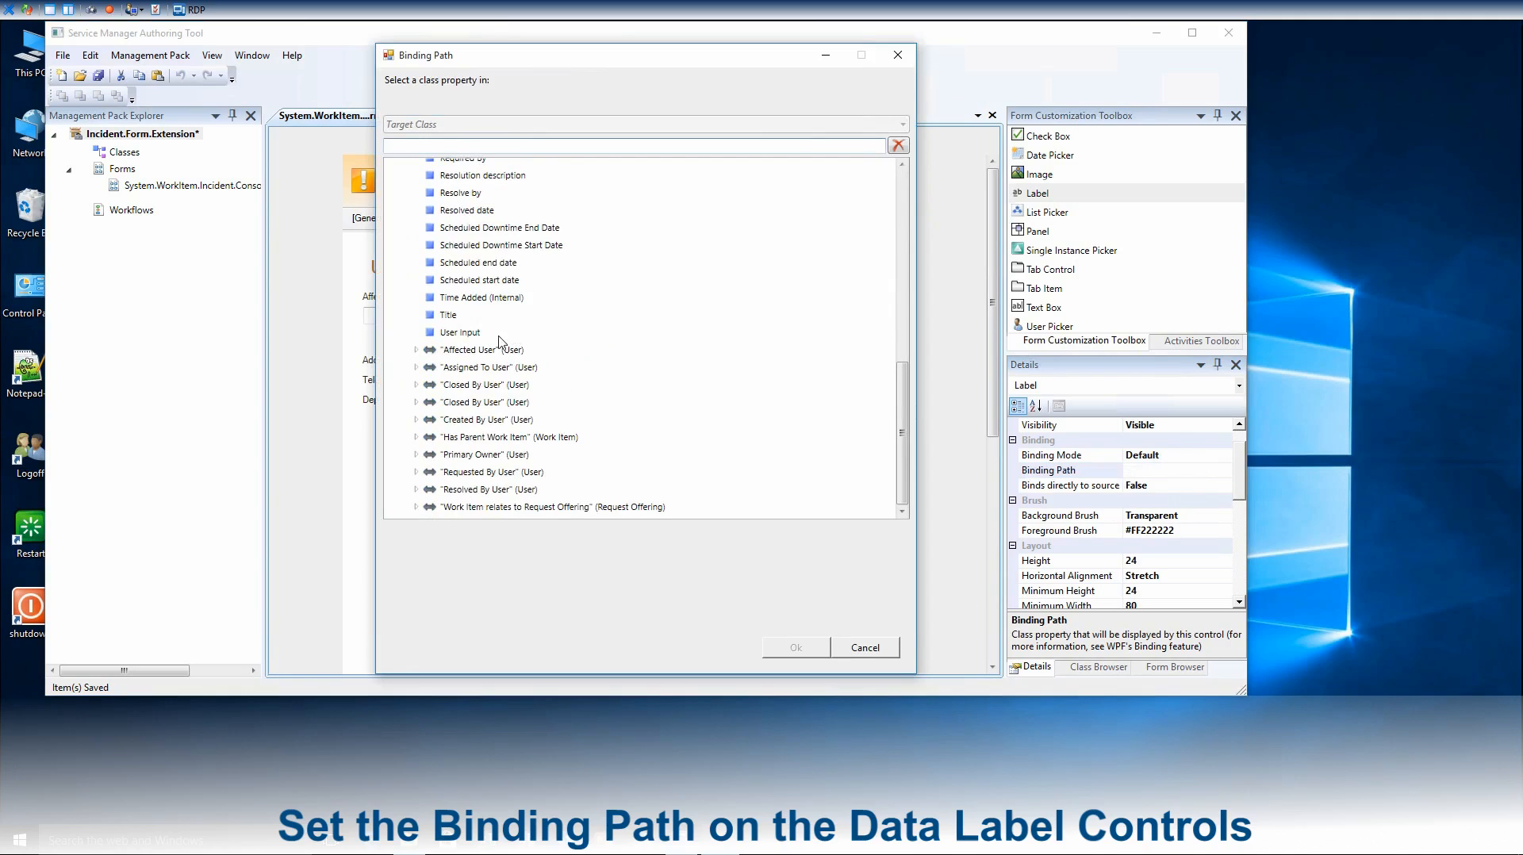
click(416, 349)
scroll(484, 393, down, 4)
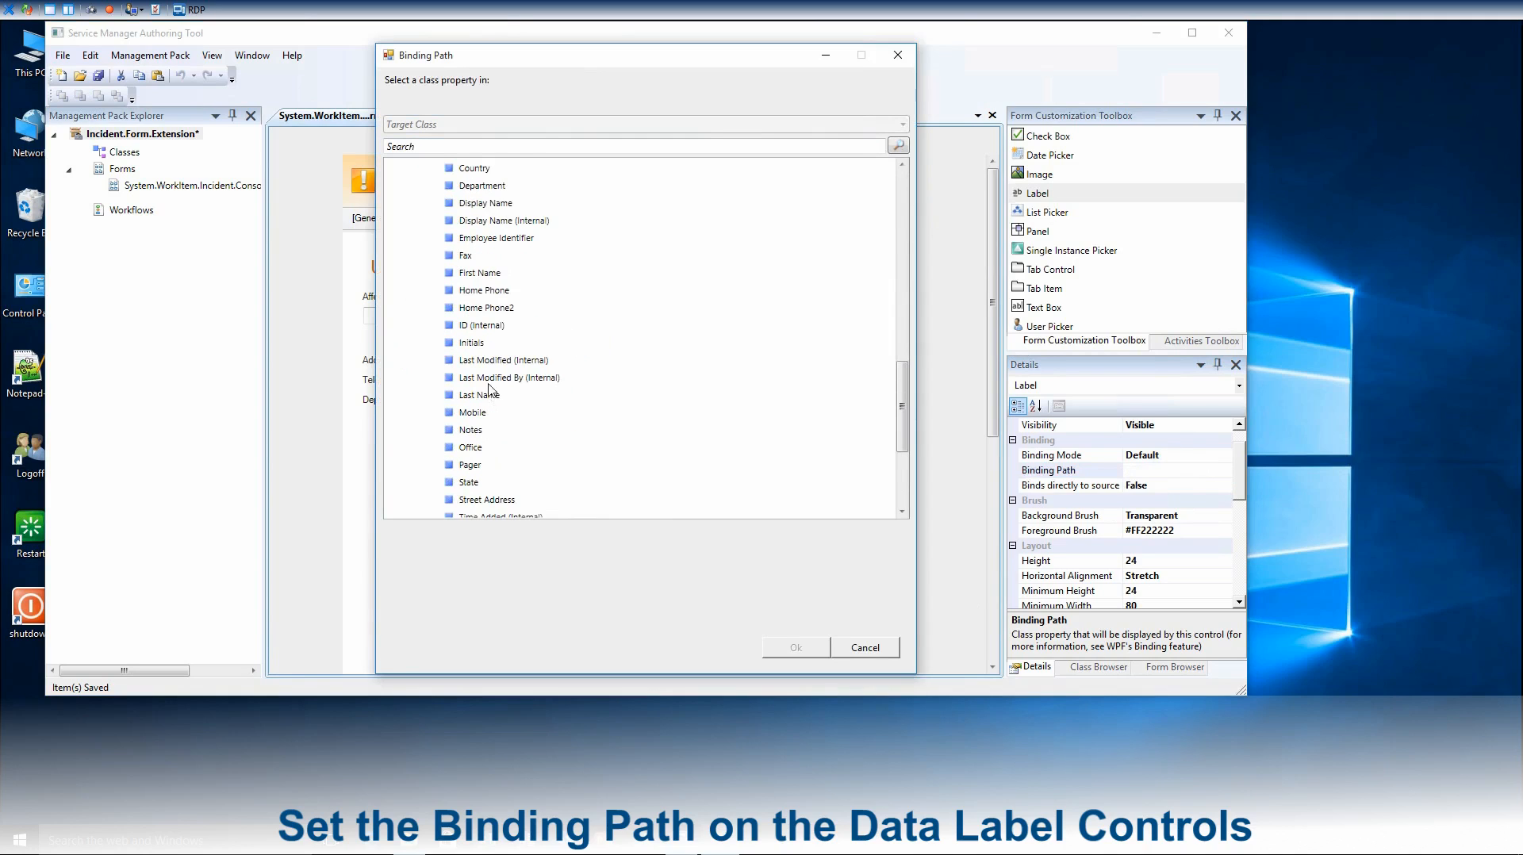
scroll(489, 390, up, 2)
click(488, 212)
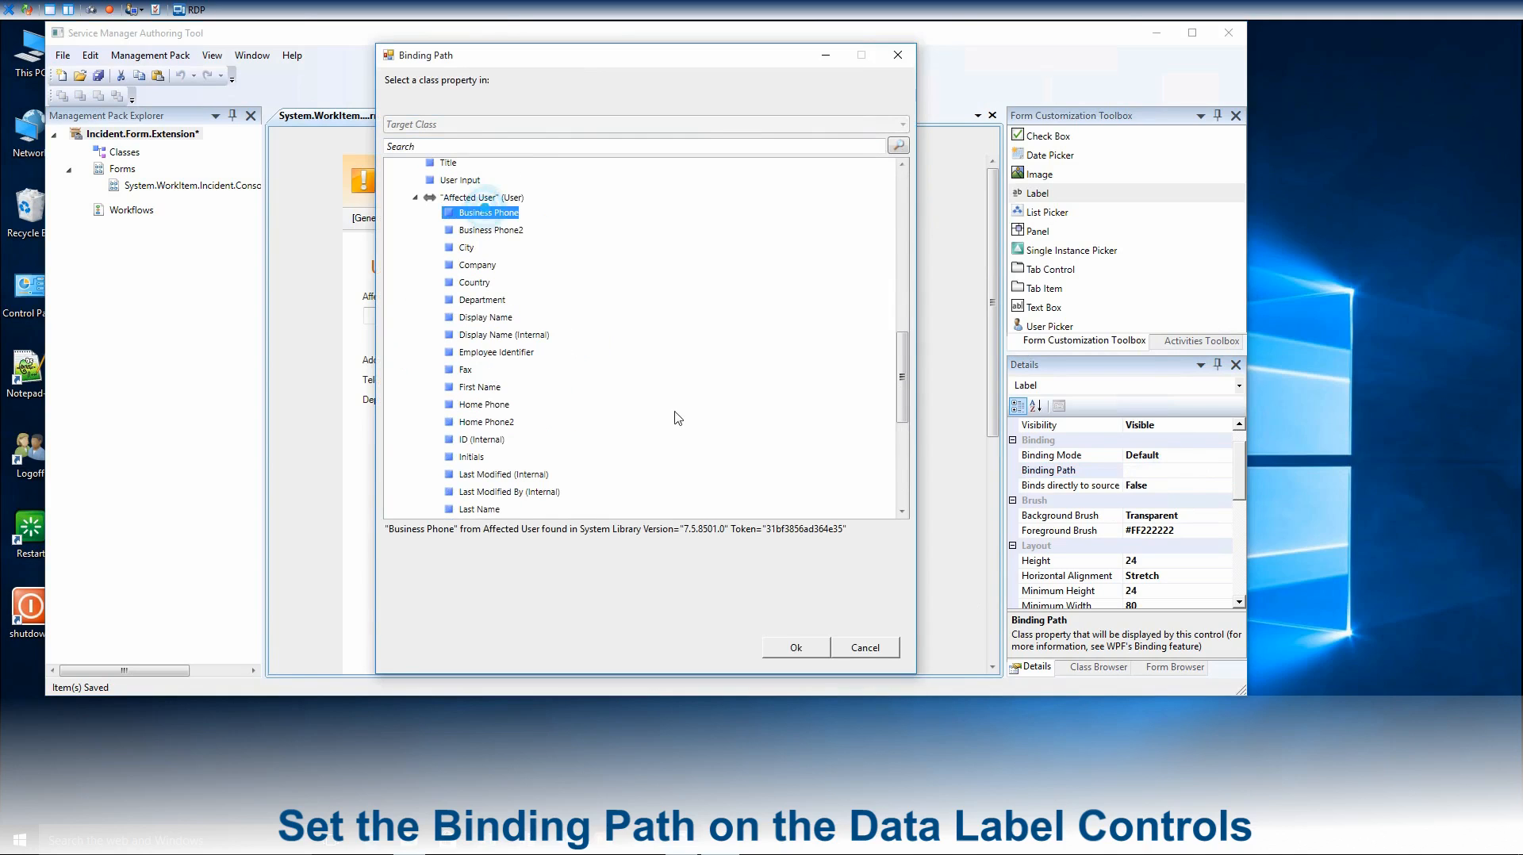
click(796, 647)
Set the Binding Path of the label beside Department to the Department property of Affected User
click(458, 400)
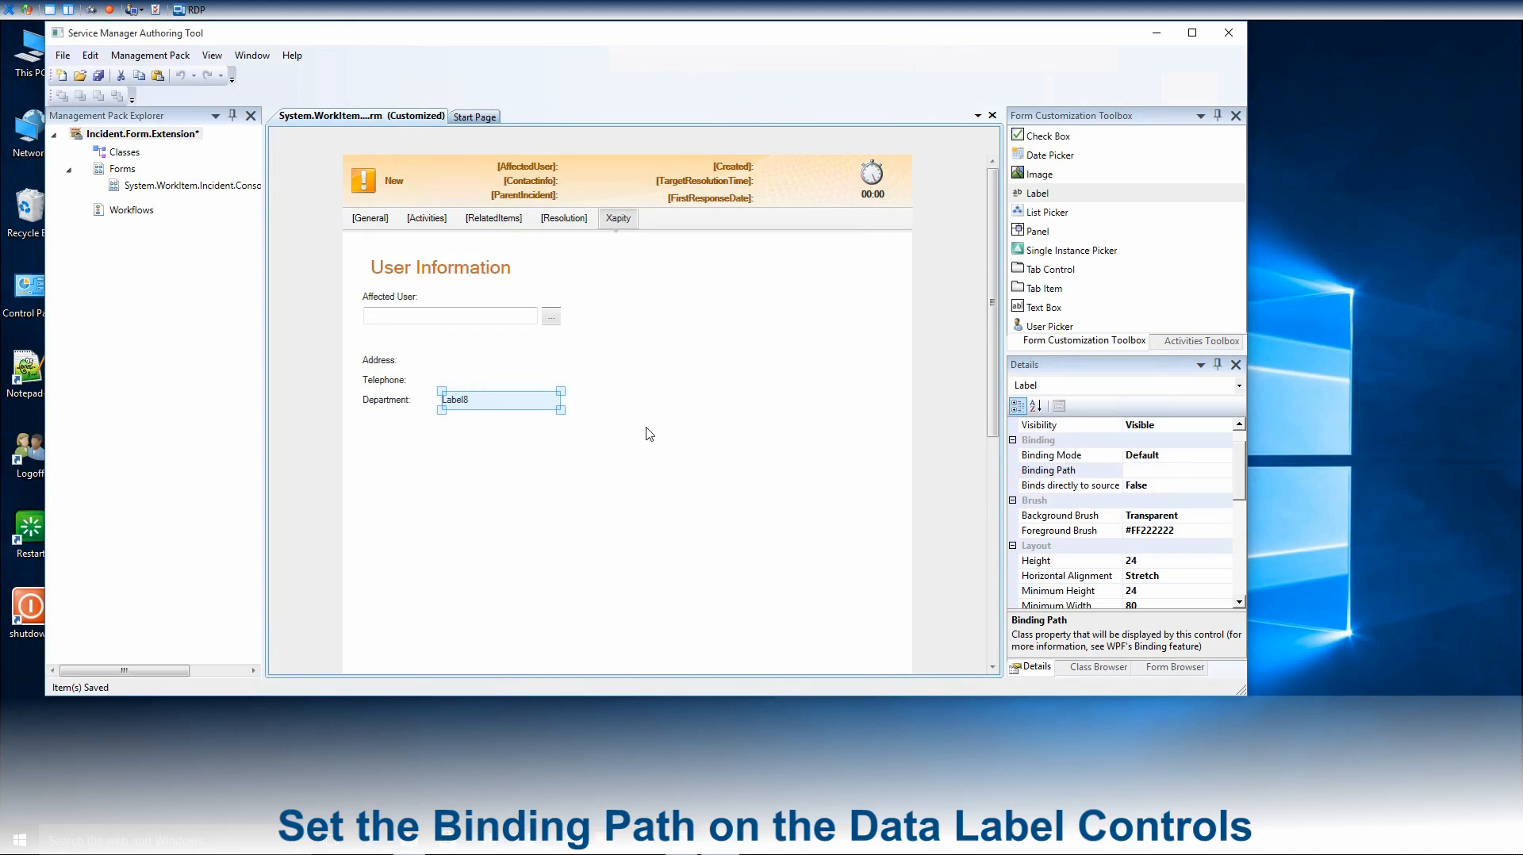
click(1174, 471)
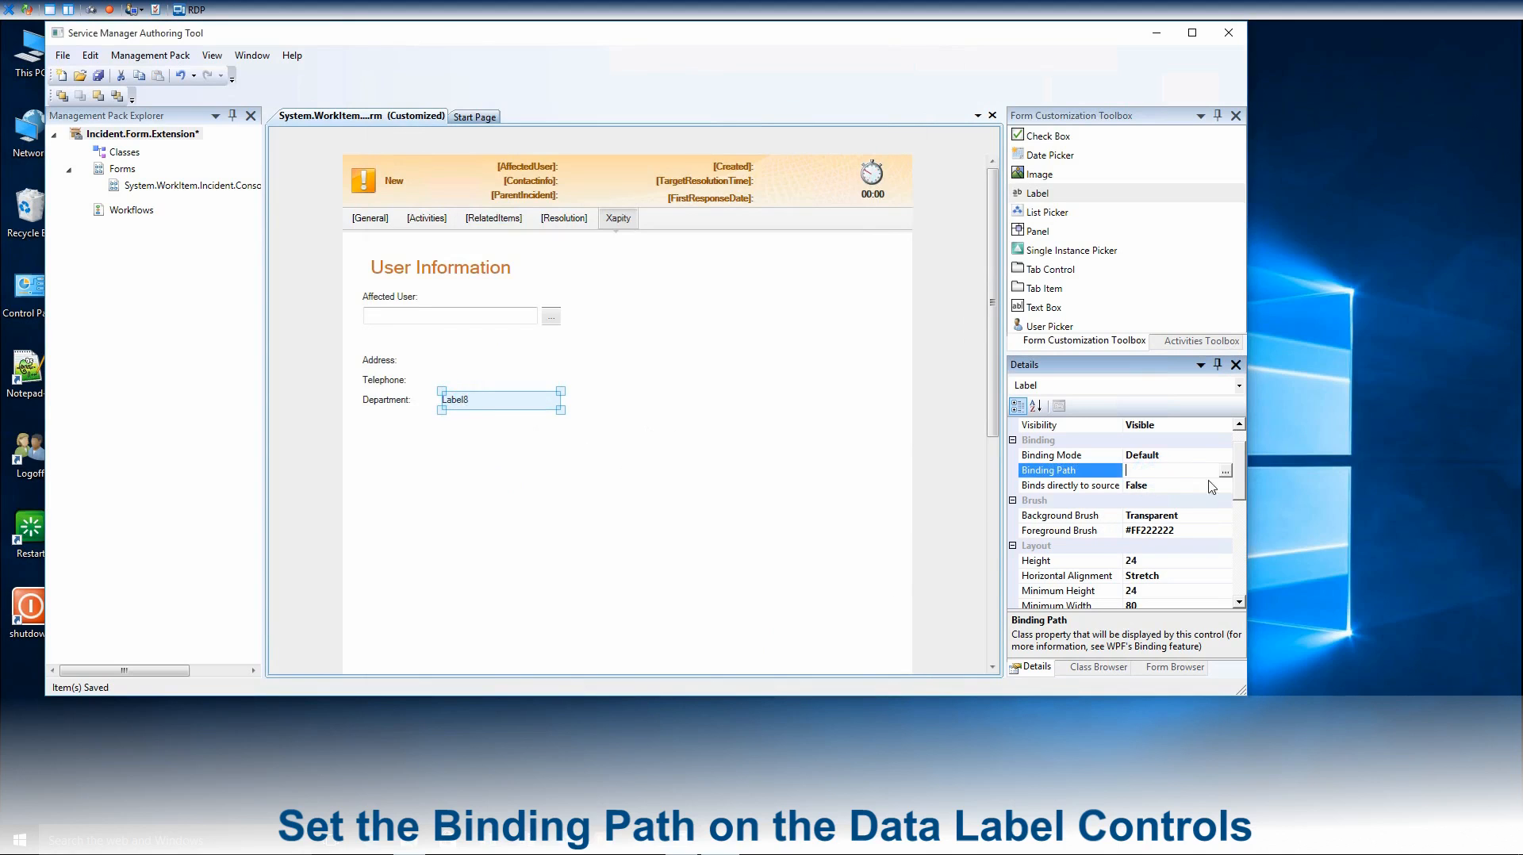
click(1226, 471)
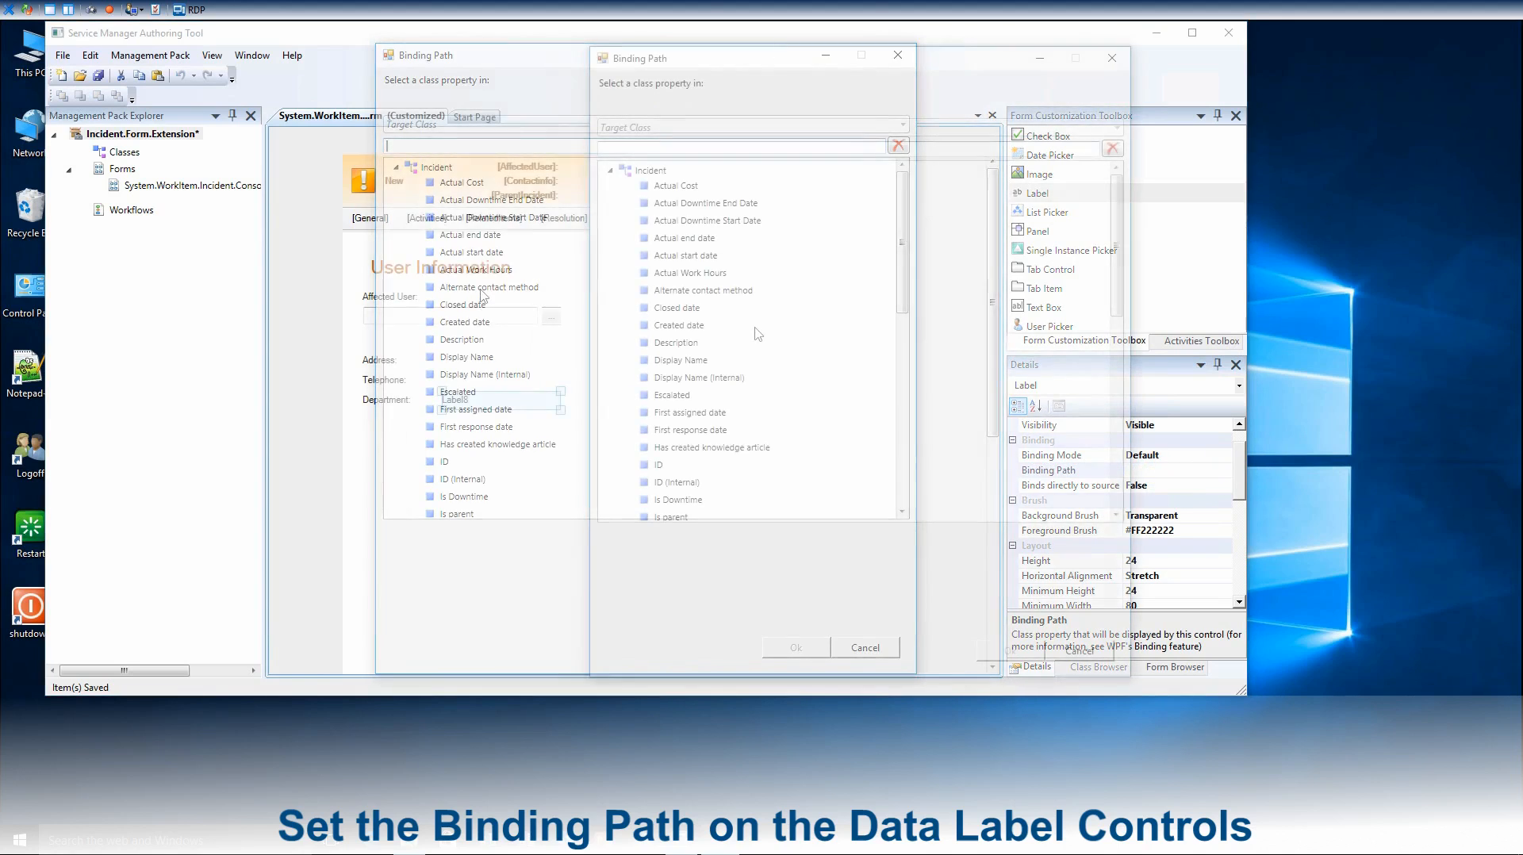
scroll(754, 331, down, 5)
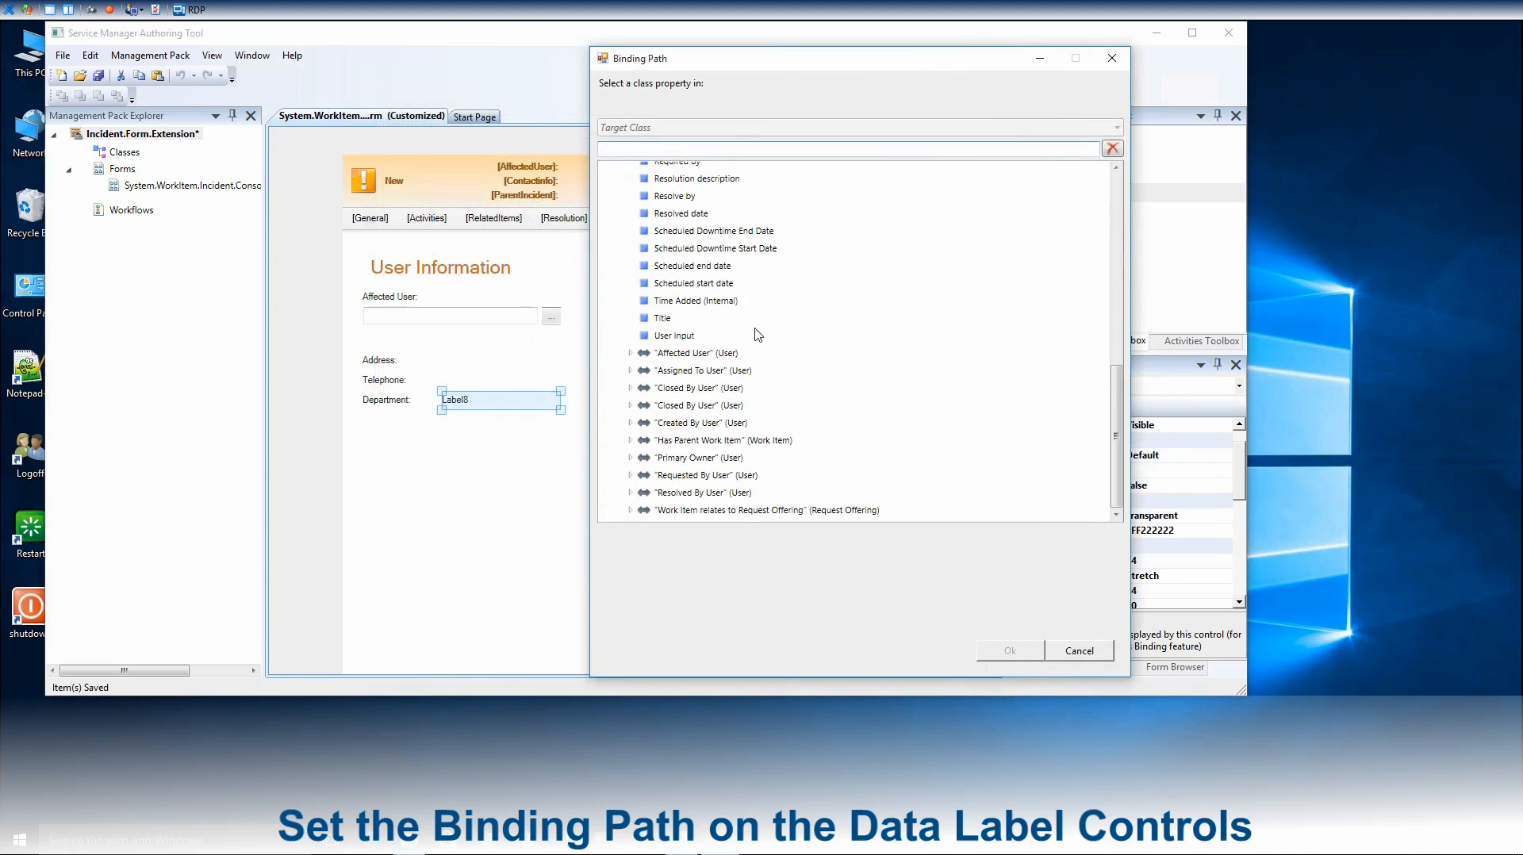
click(631, 353)
scroll(696, 382, down, 4)
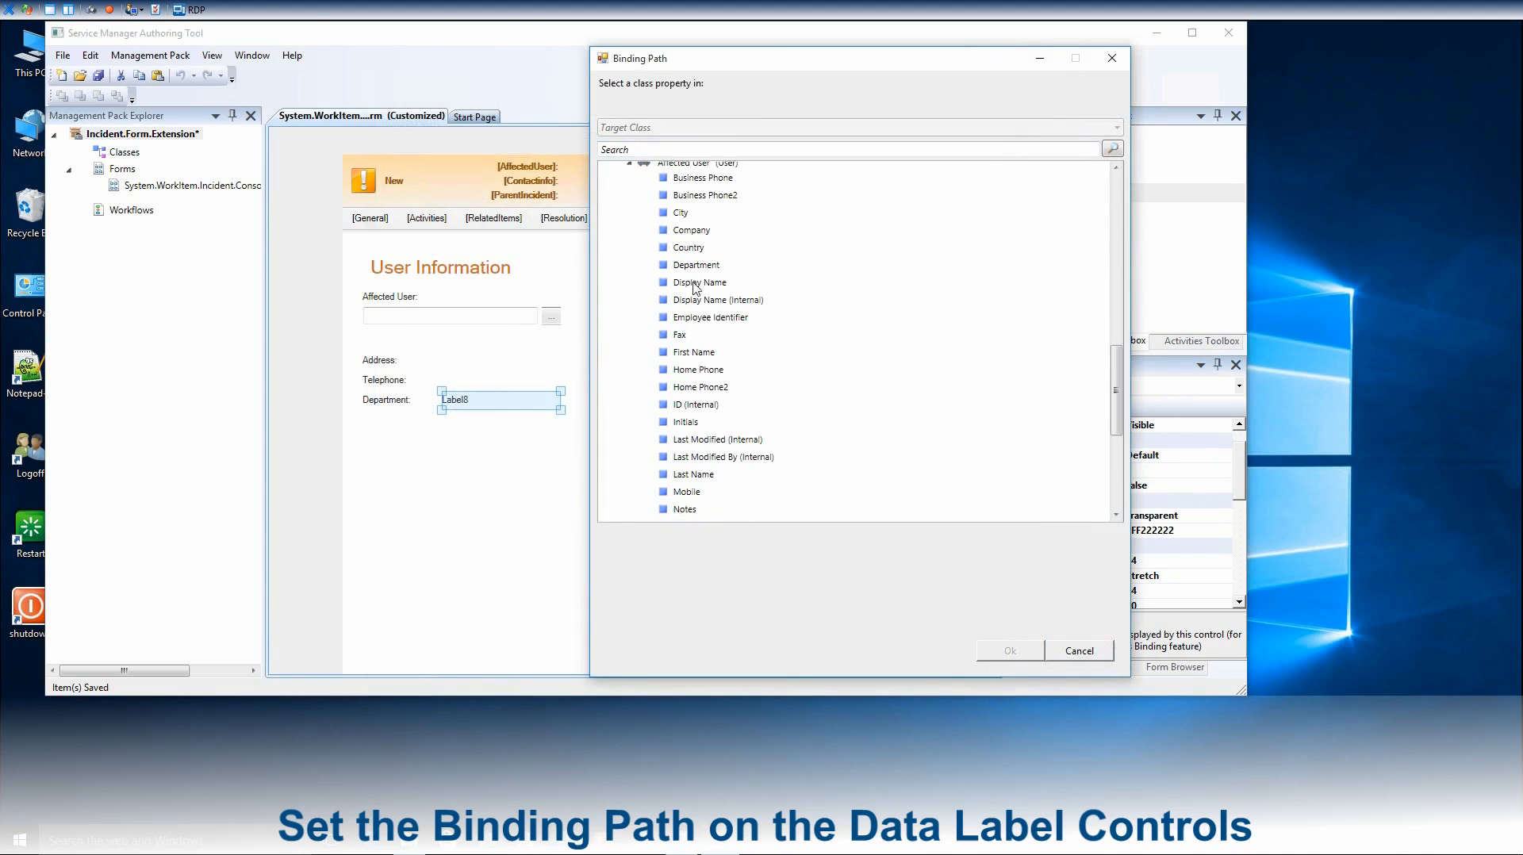
click(695, 265)
click(1010, 651)
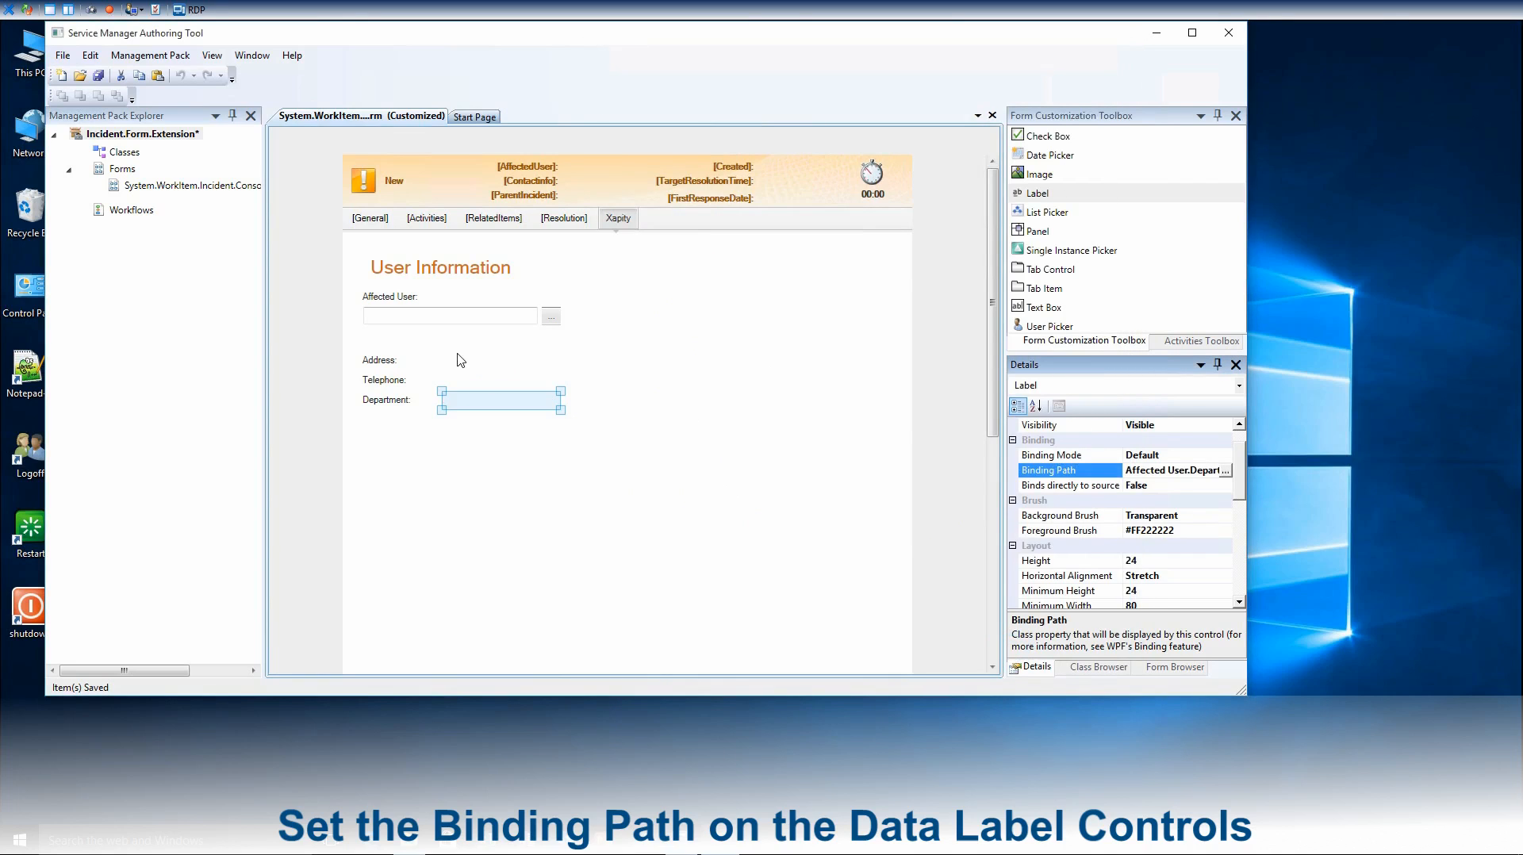
Add a label above Address in the user information panel and set its Height and Minimum Height to 24
click(429, 346)
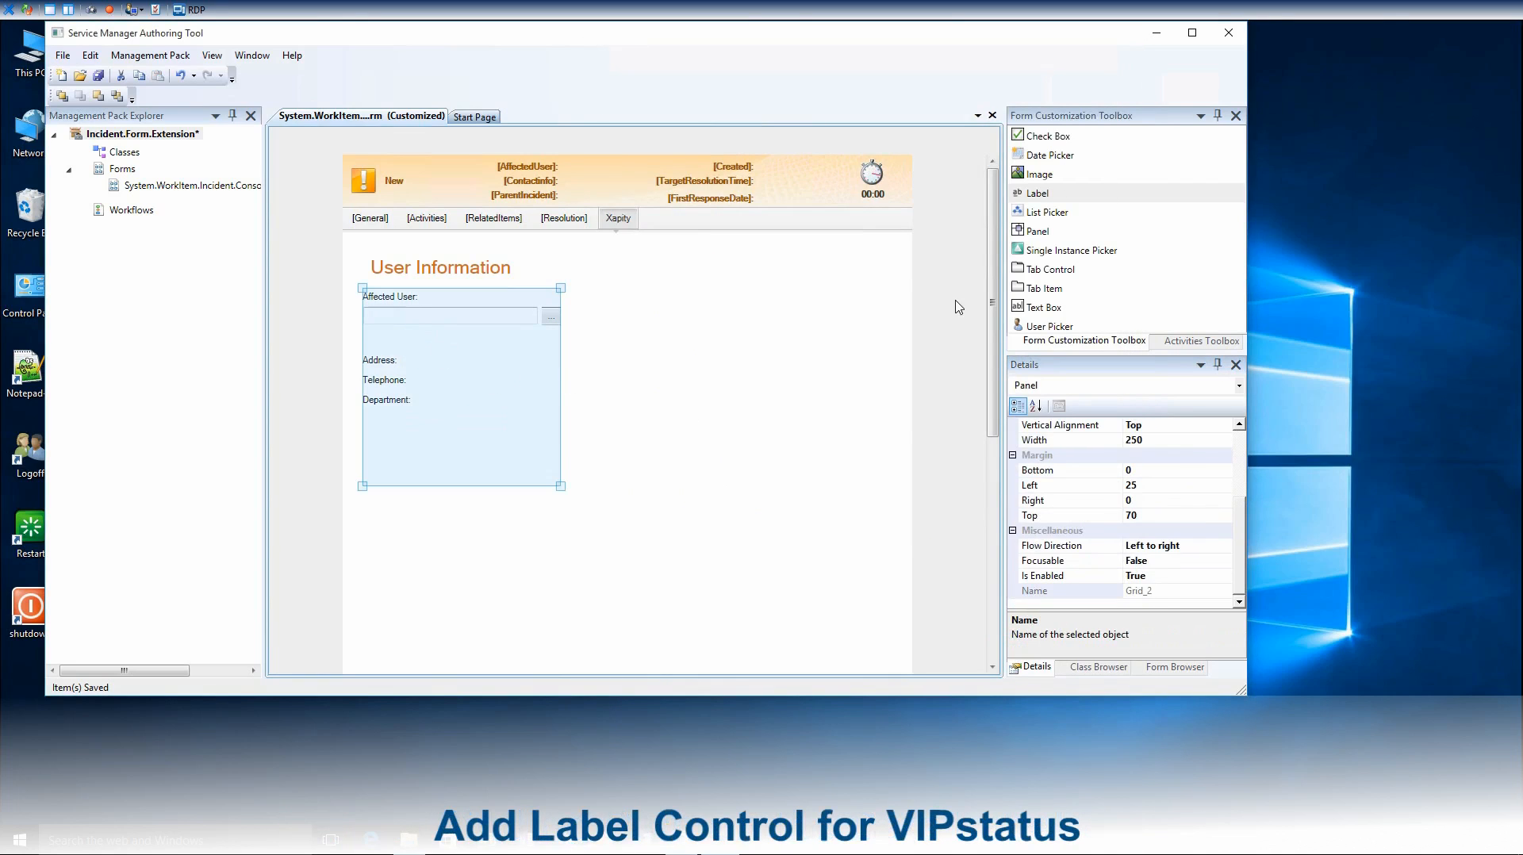
drag(1035, 193, 379, 341)
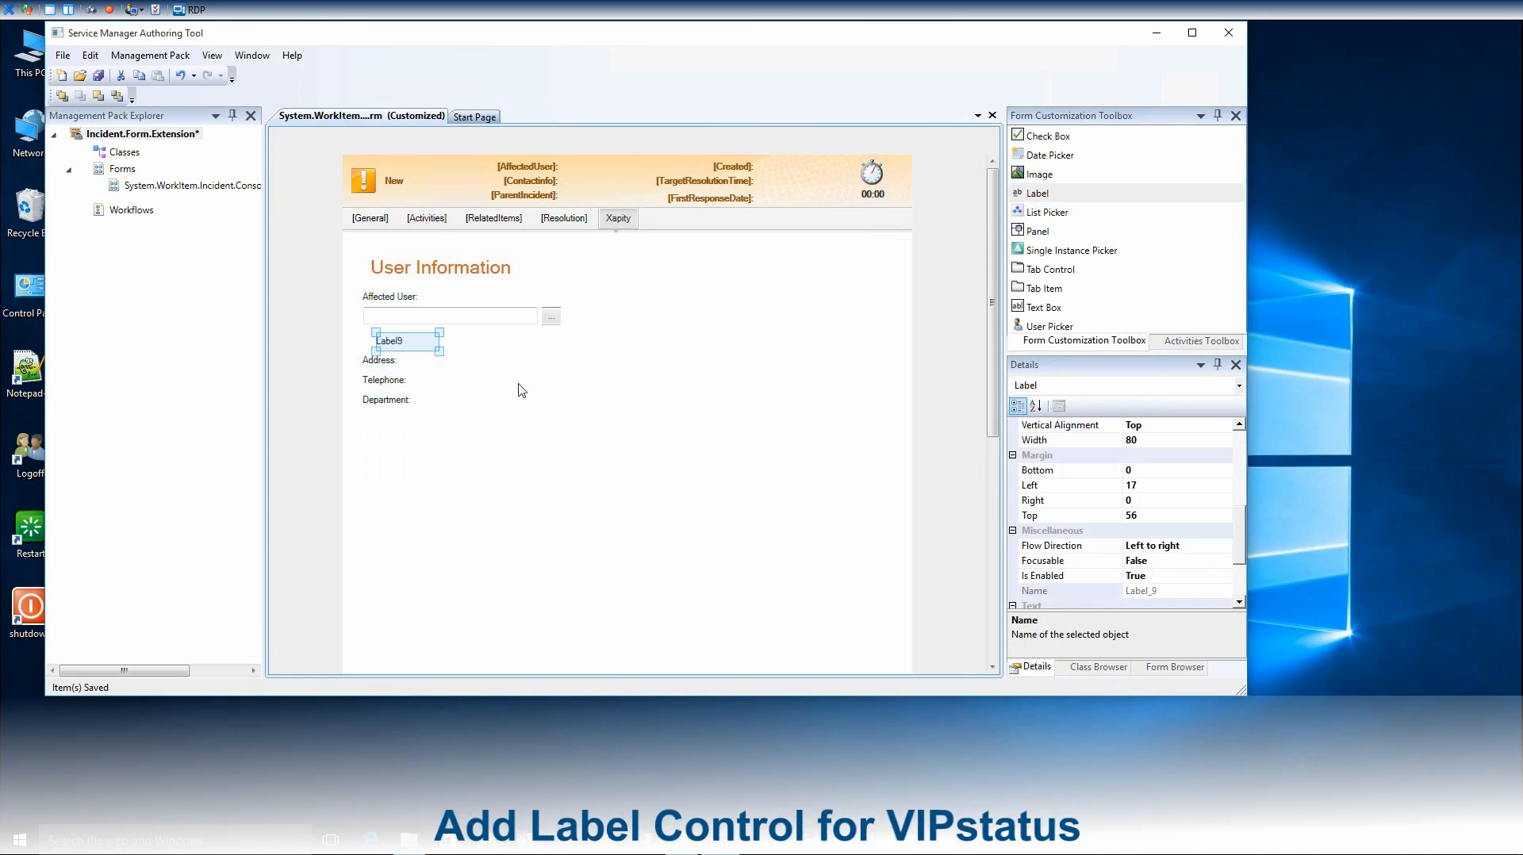
scroll(1237, 498, up, 5)
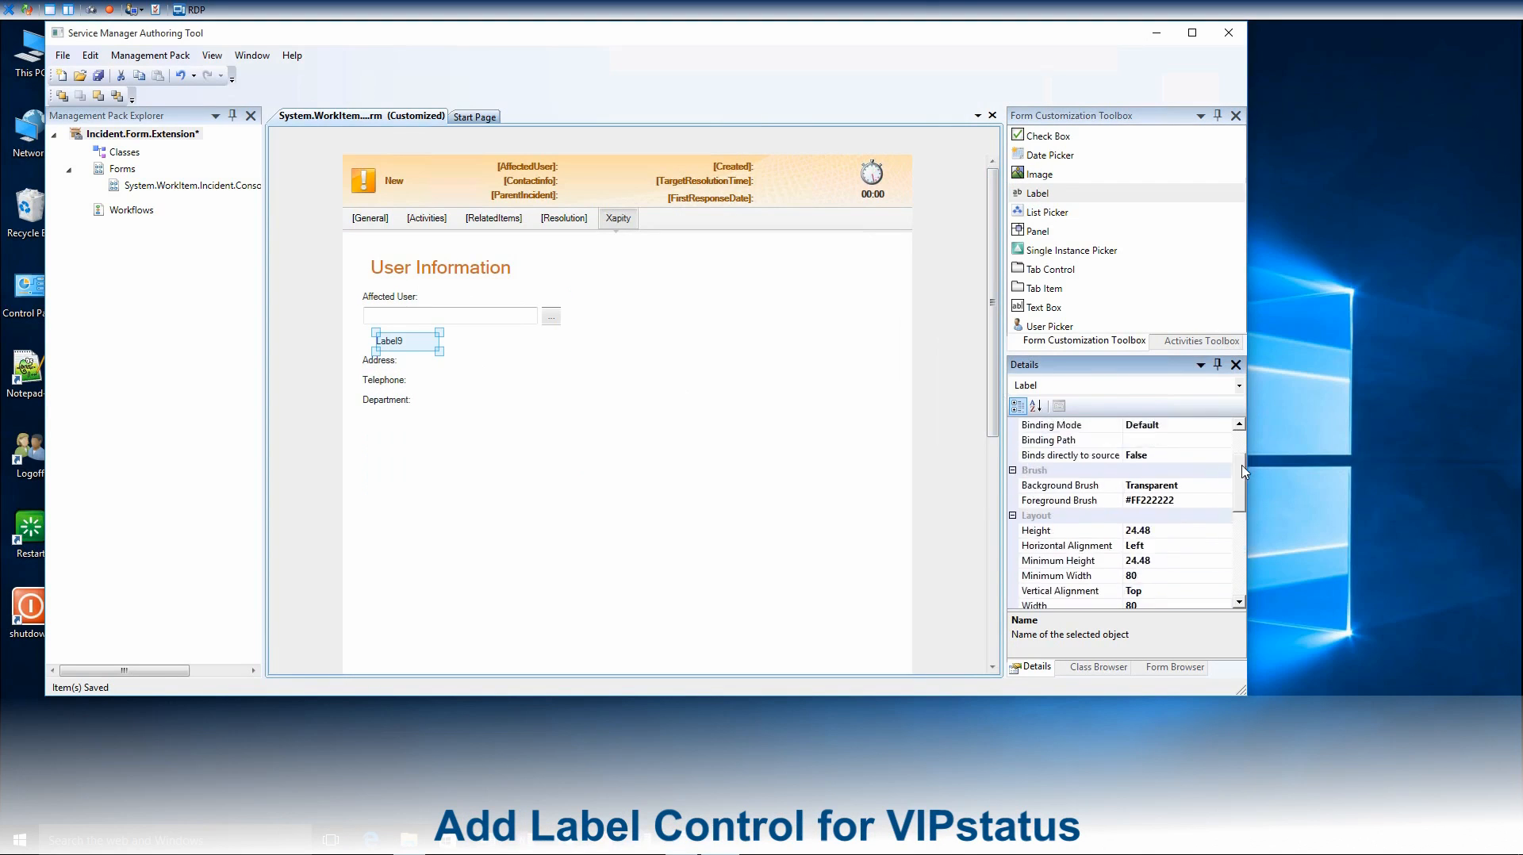
double_click(1139, 591)
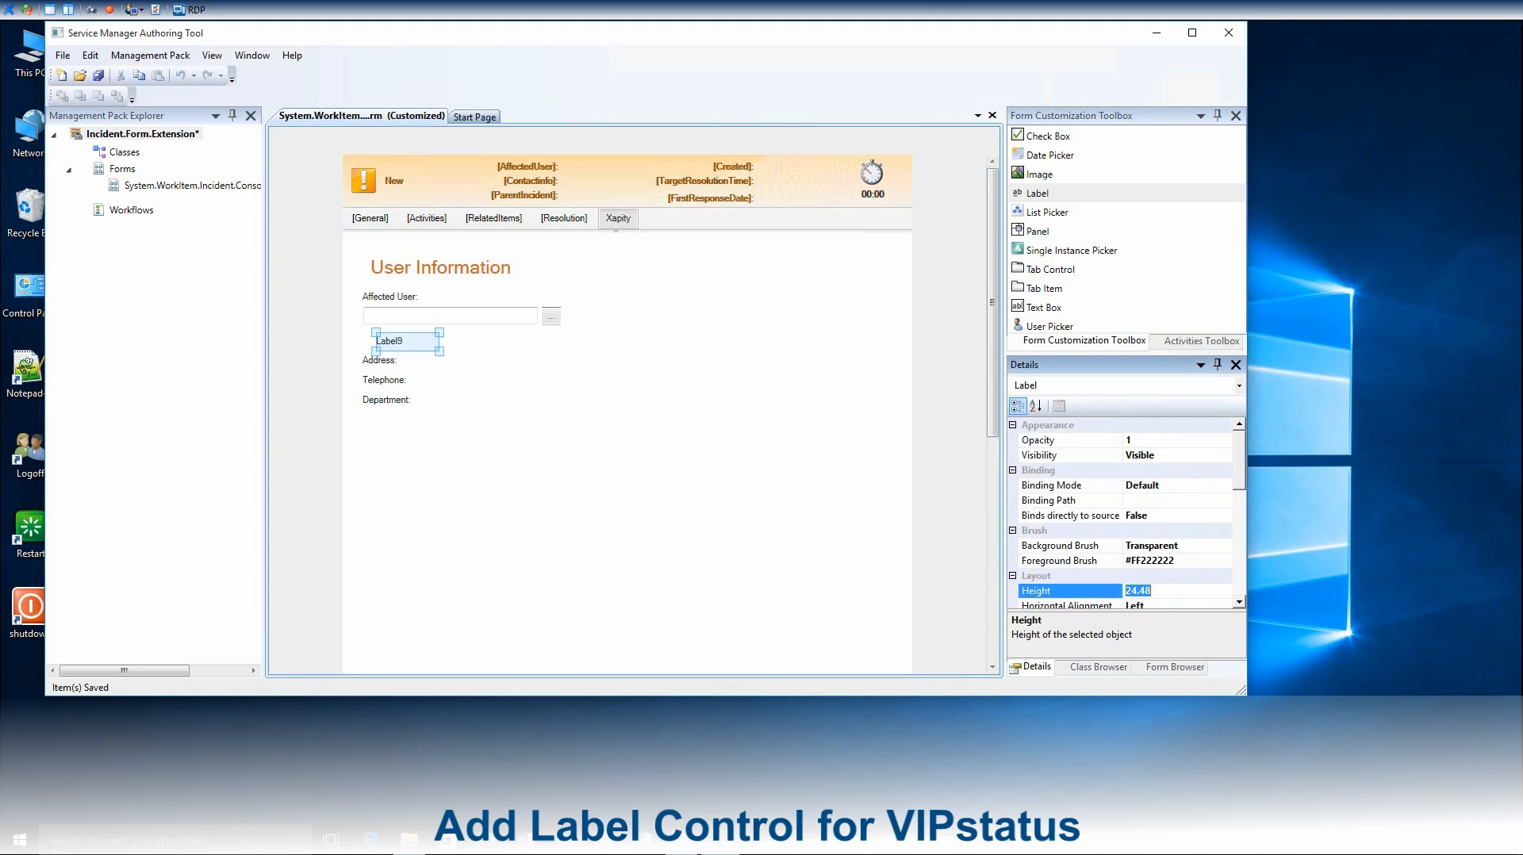
text(24)
scroll(1180, 594, down, 2)
scroll(1184, 600, down, 1)
double_click(1155, 484)
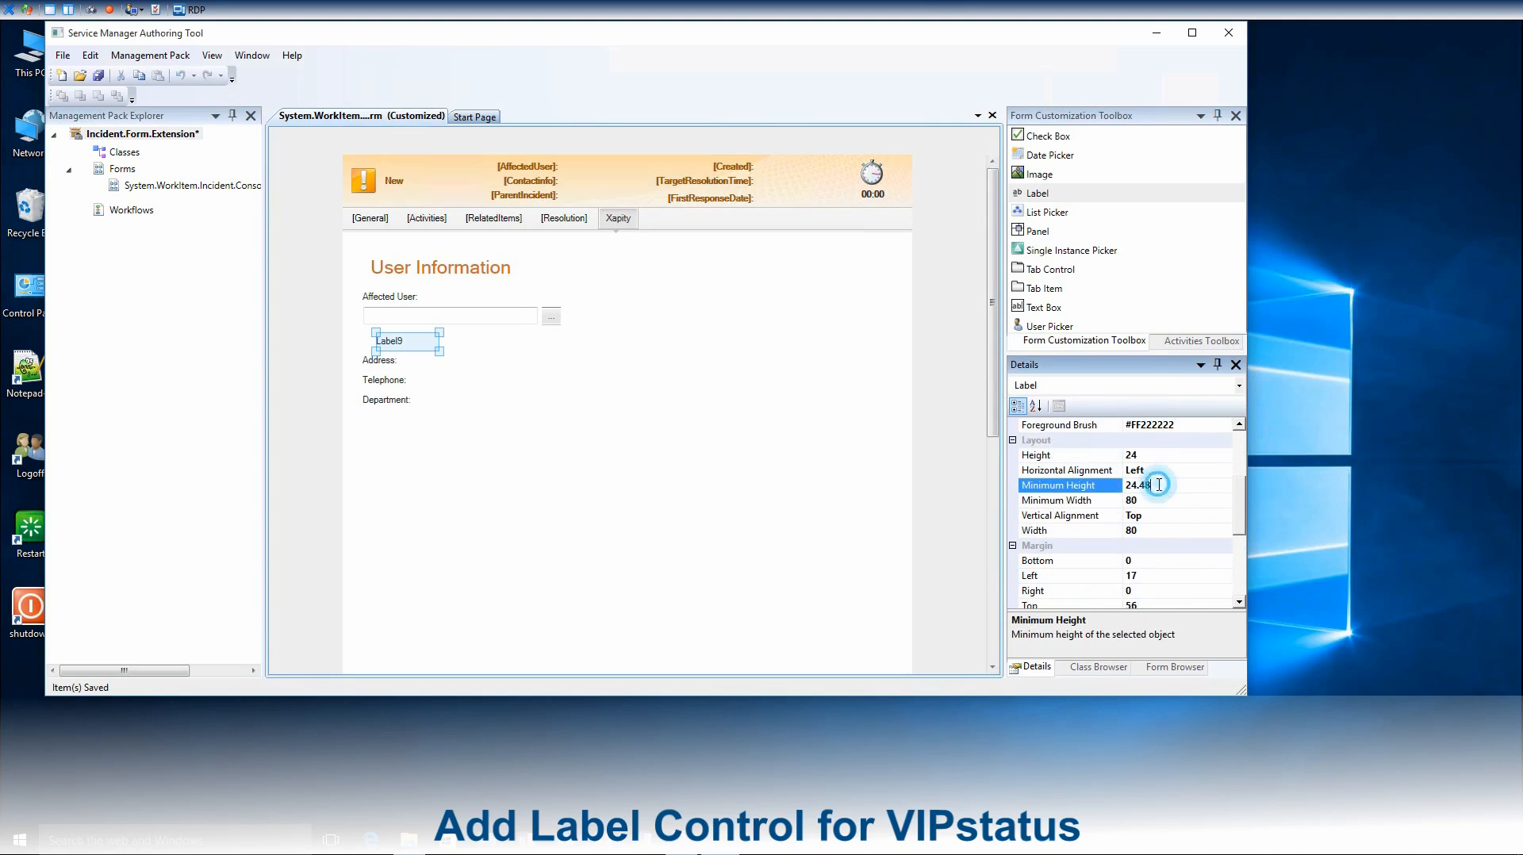
text(24)
Set the new label's Width to Auto, its Left margin to 0 and its Top margin to 55
scroll(1146, 488, down, 2)
double_click(1143, 441)
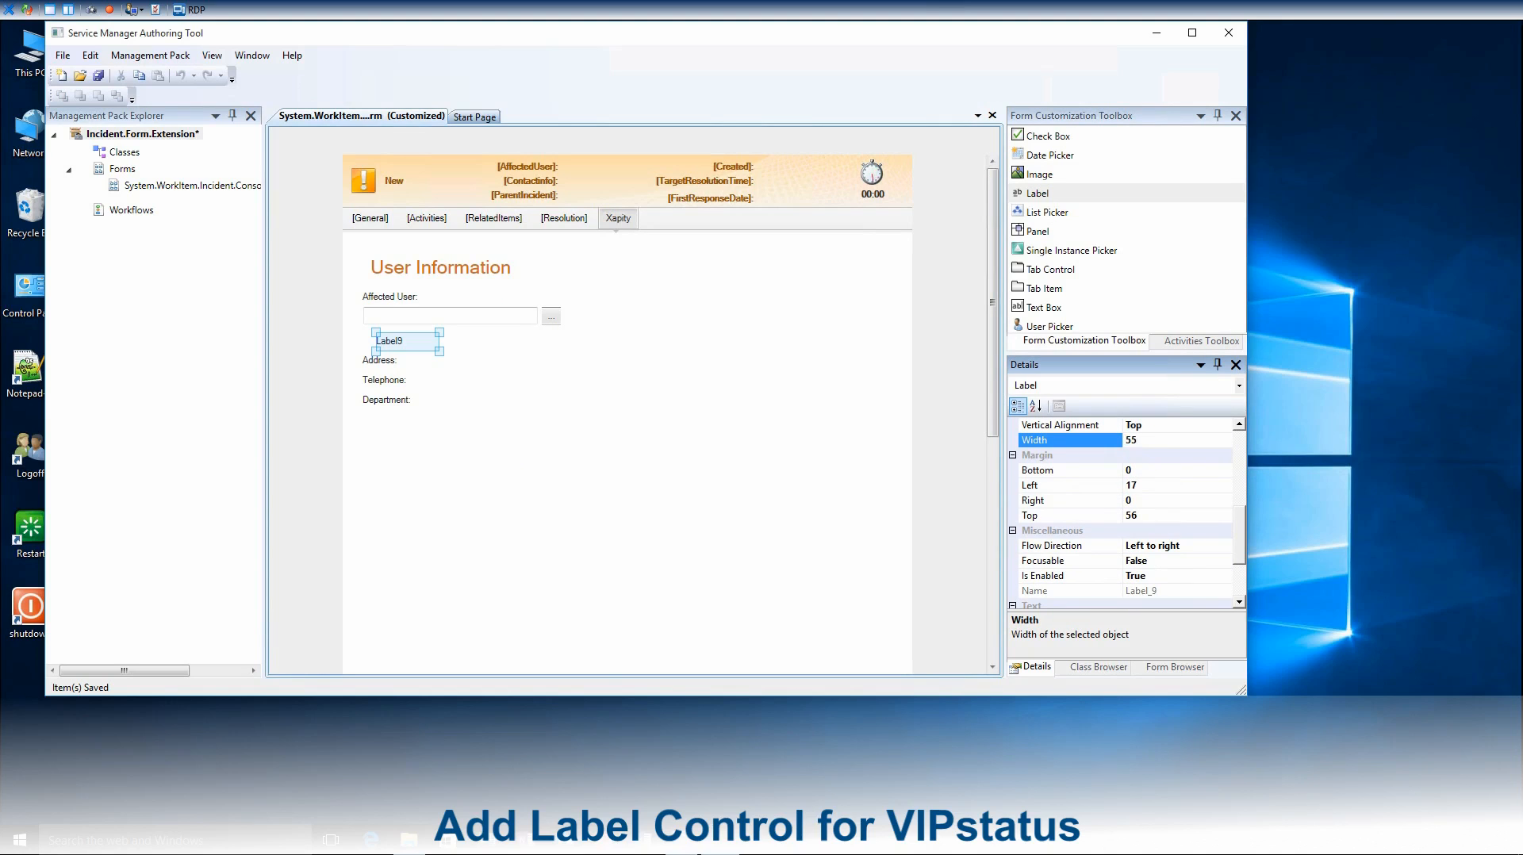
double_click(1145, 442)
double_click(1145, 486)
text(0)
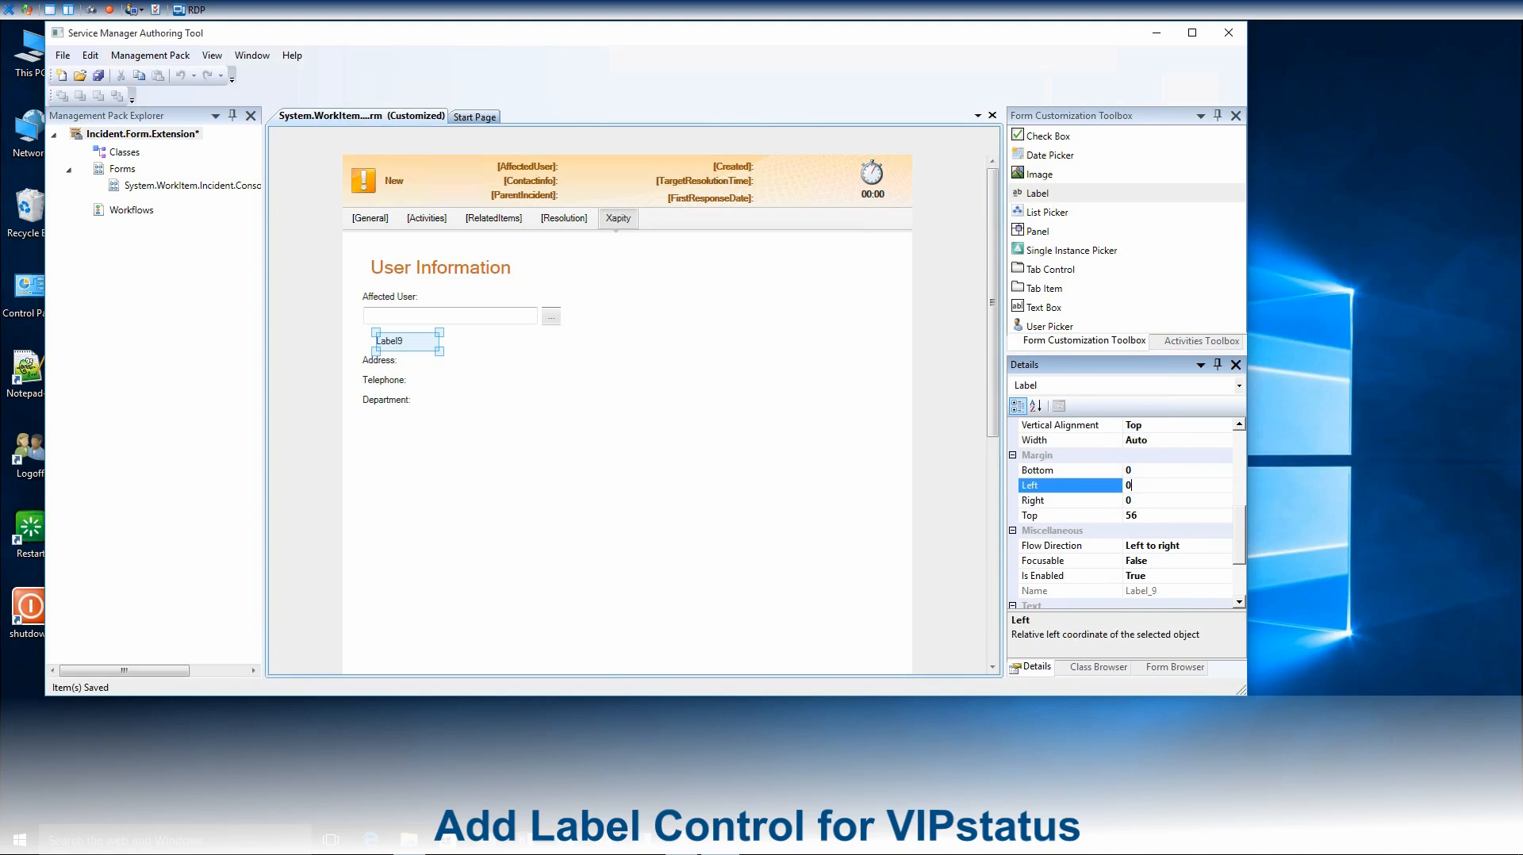
double_click(1143, 516)
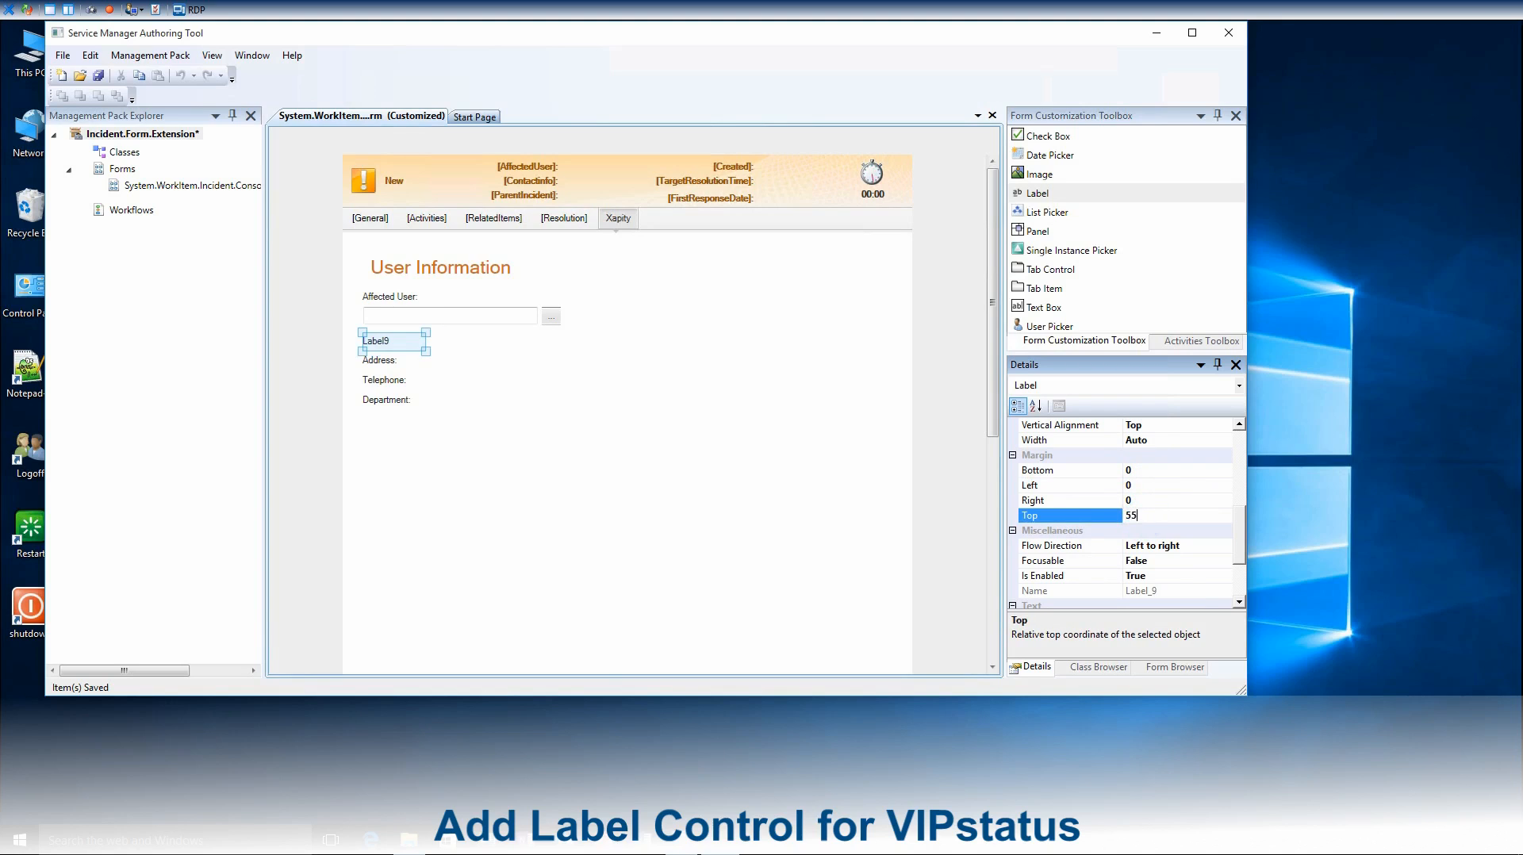
click(1172, 502)
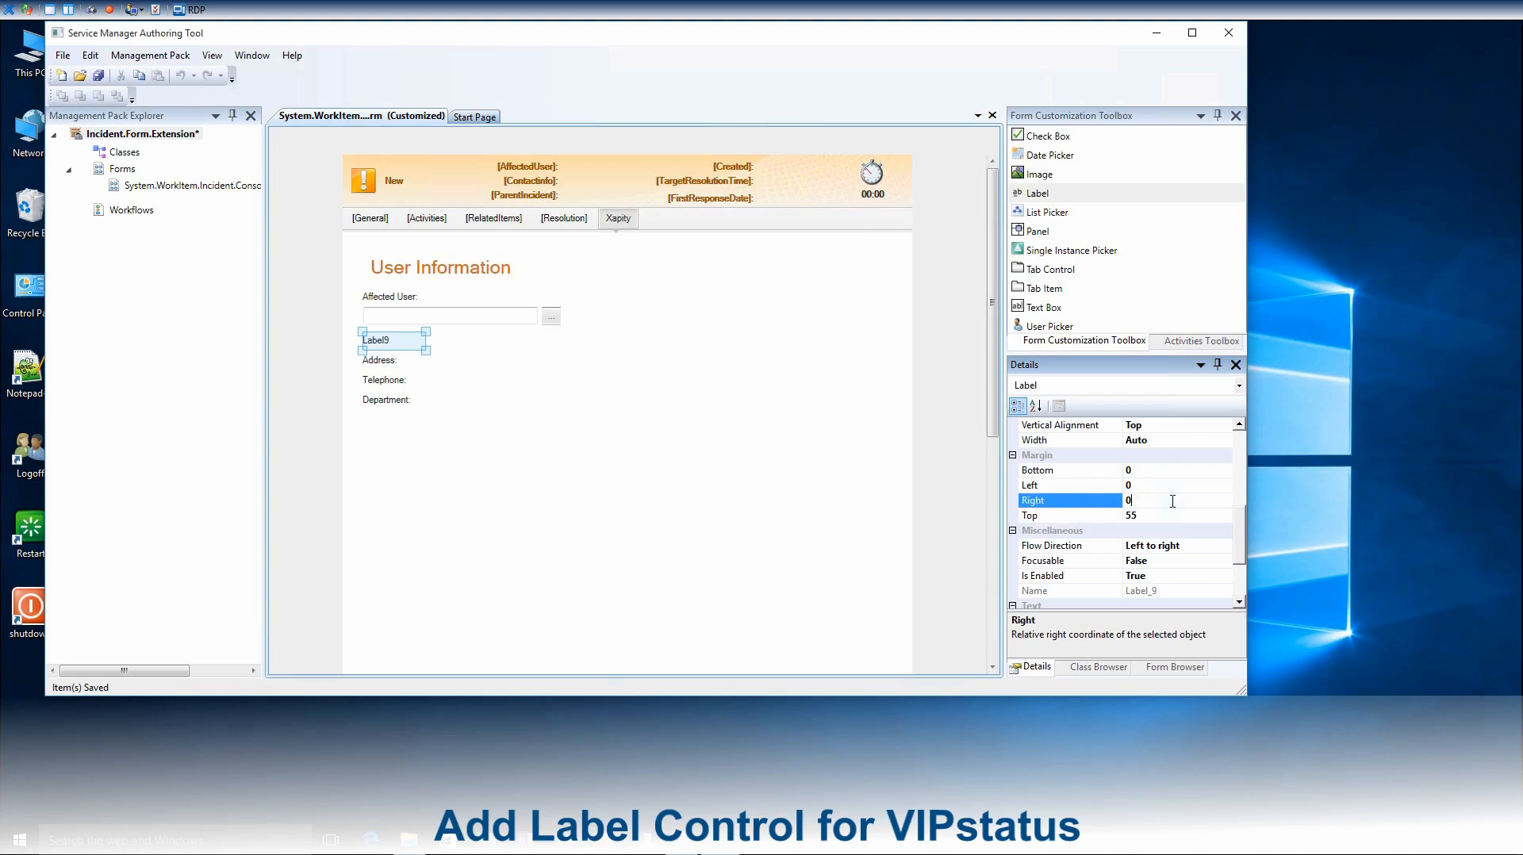
Set the Foreground Brush of the label above Address to Red
drag(1240, 555, 1242, 488)
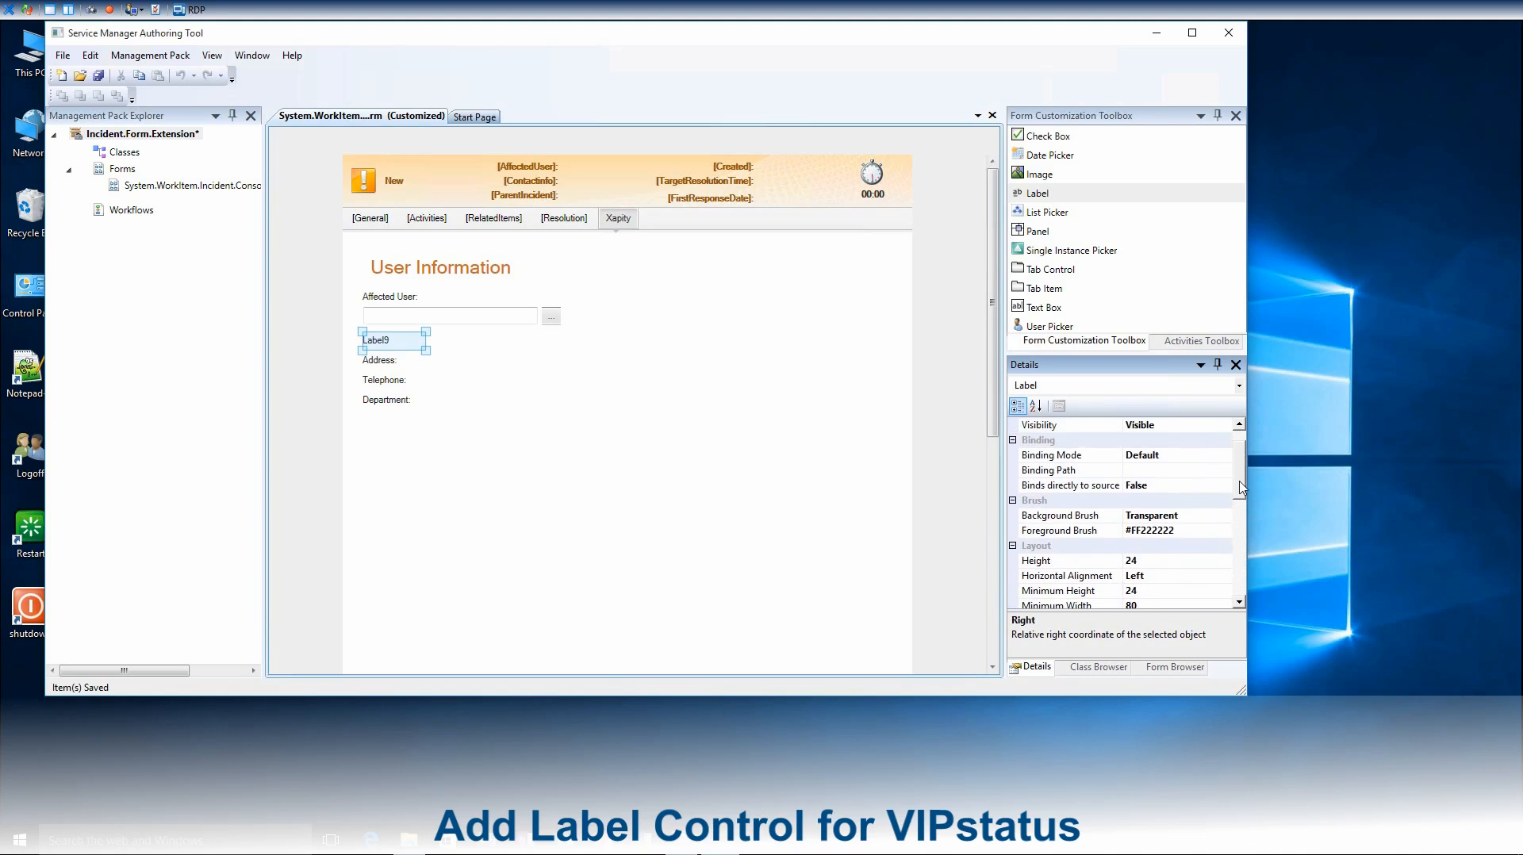
click(1204, 532)
click(1226, 530)
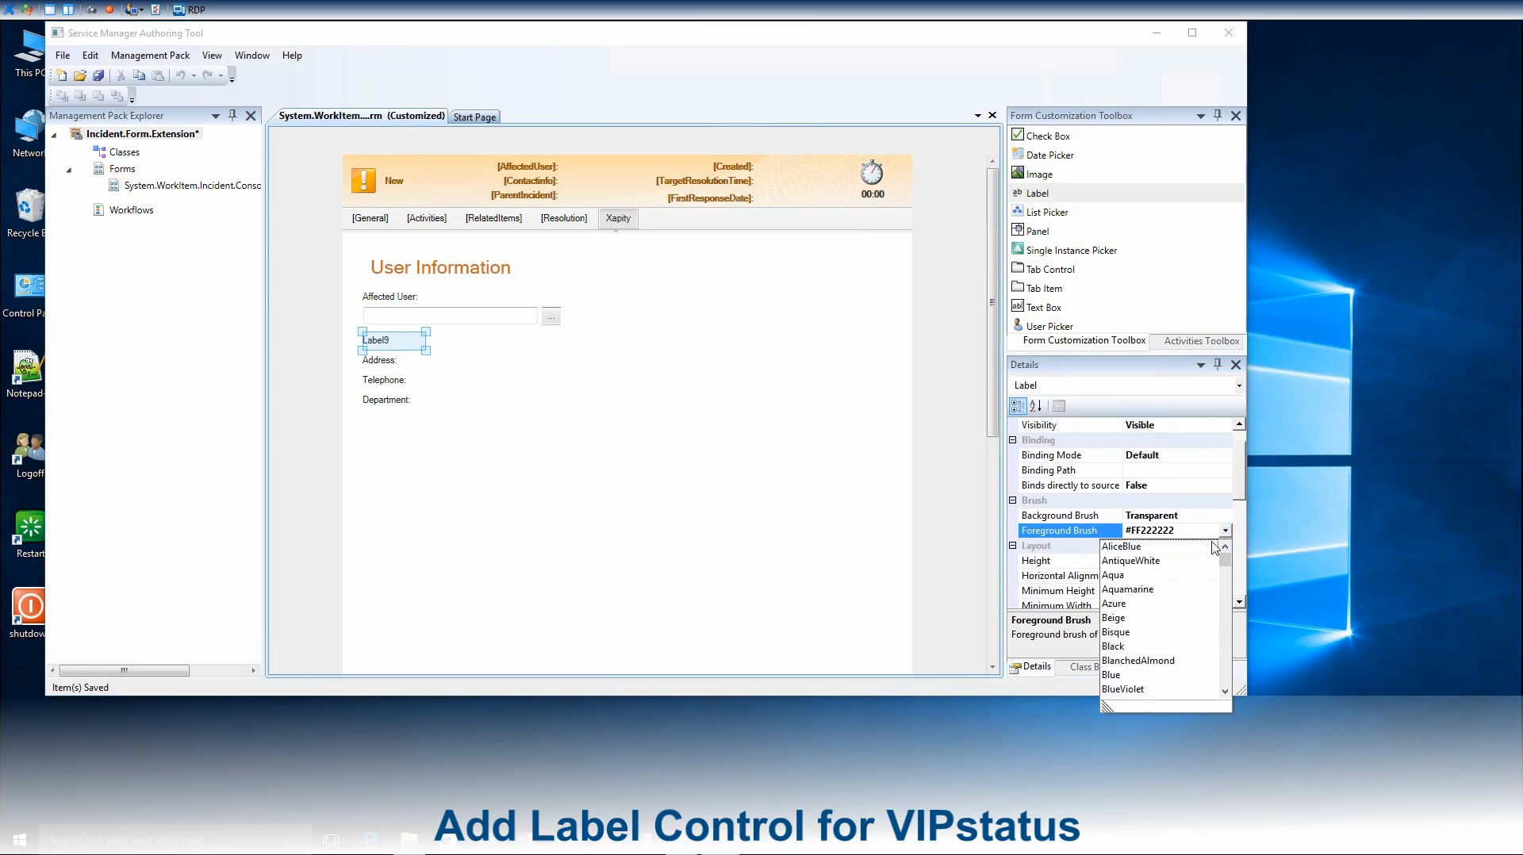
scroll(1199, 568, down, 17)
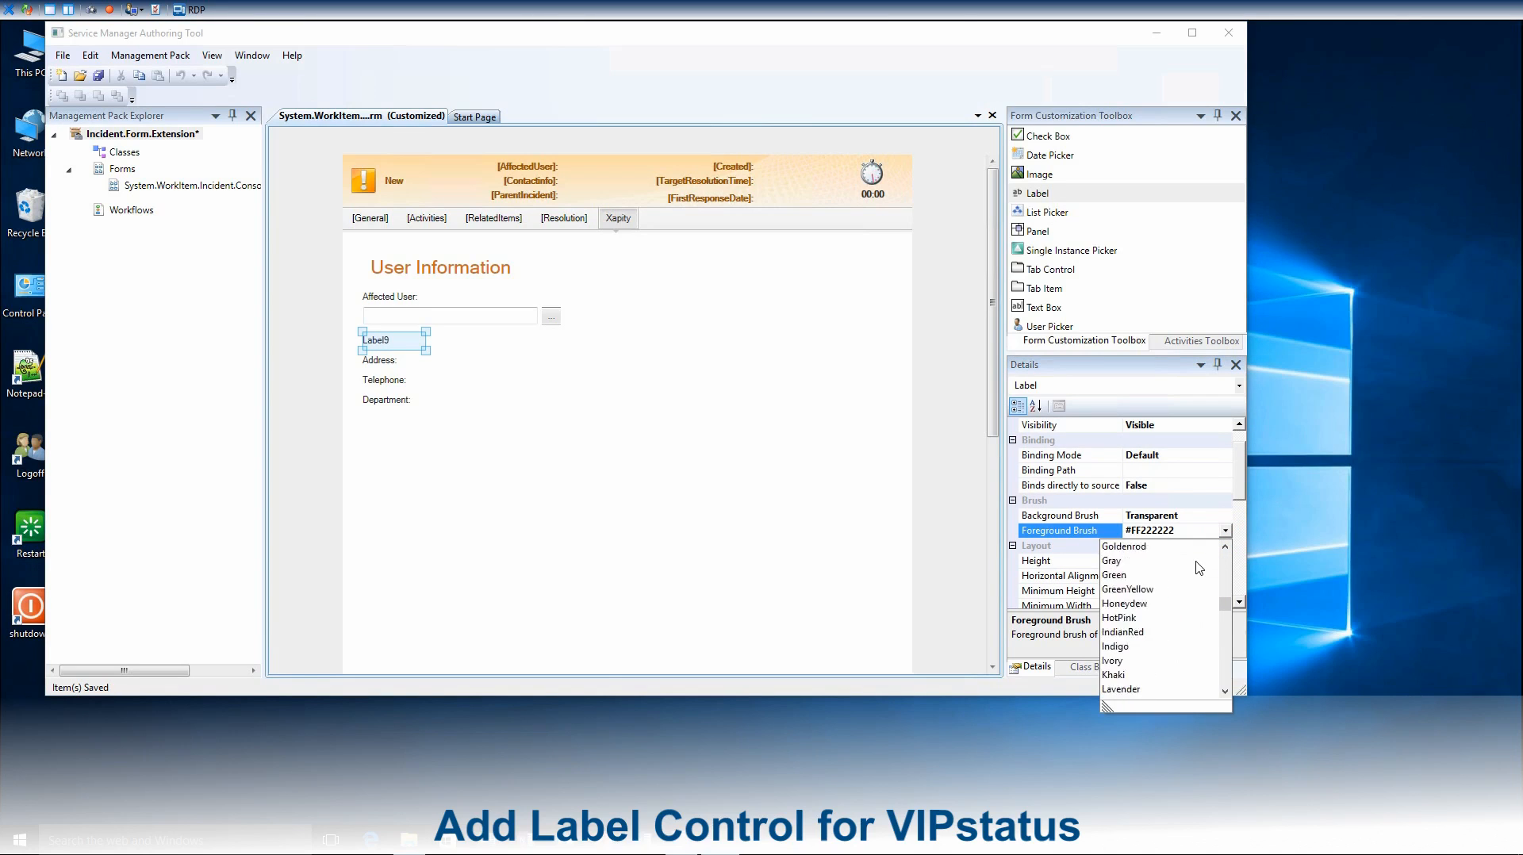
scroll(1199, 568, down, 20)
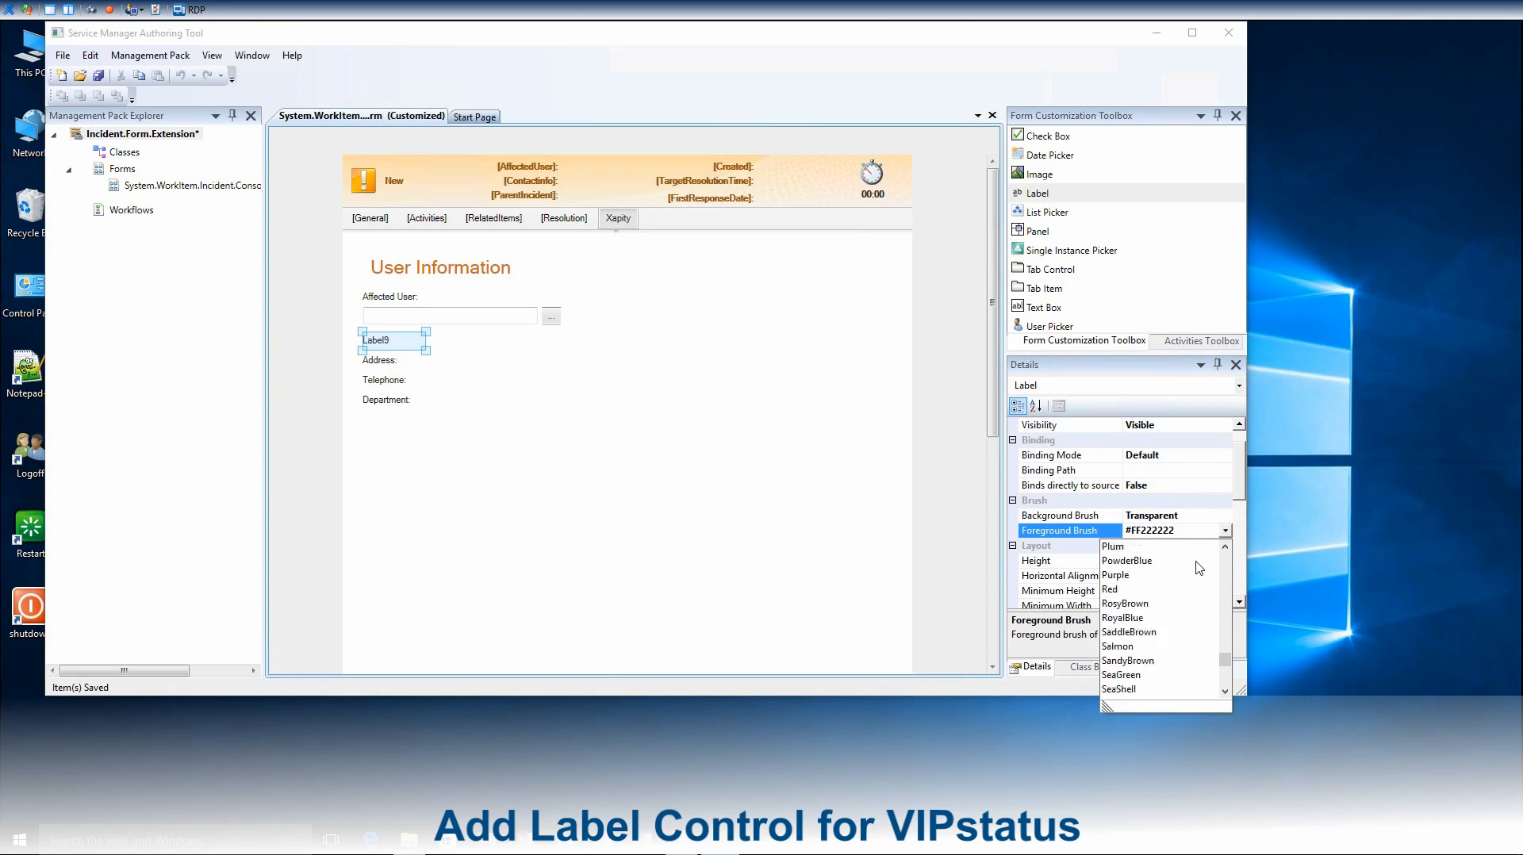
scroll(1153, 565, up, 2)
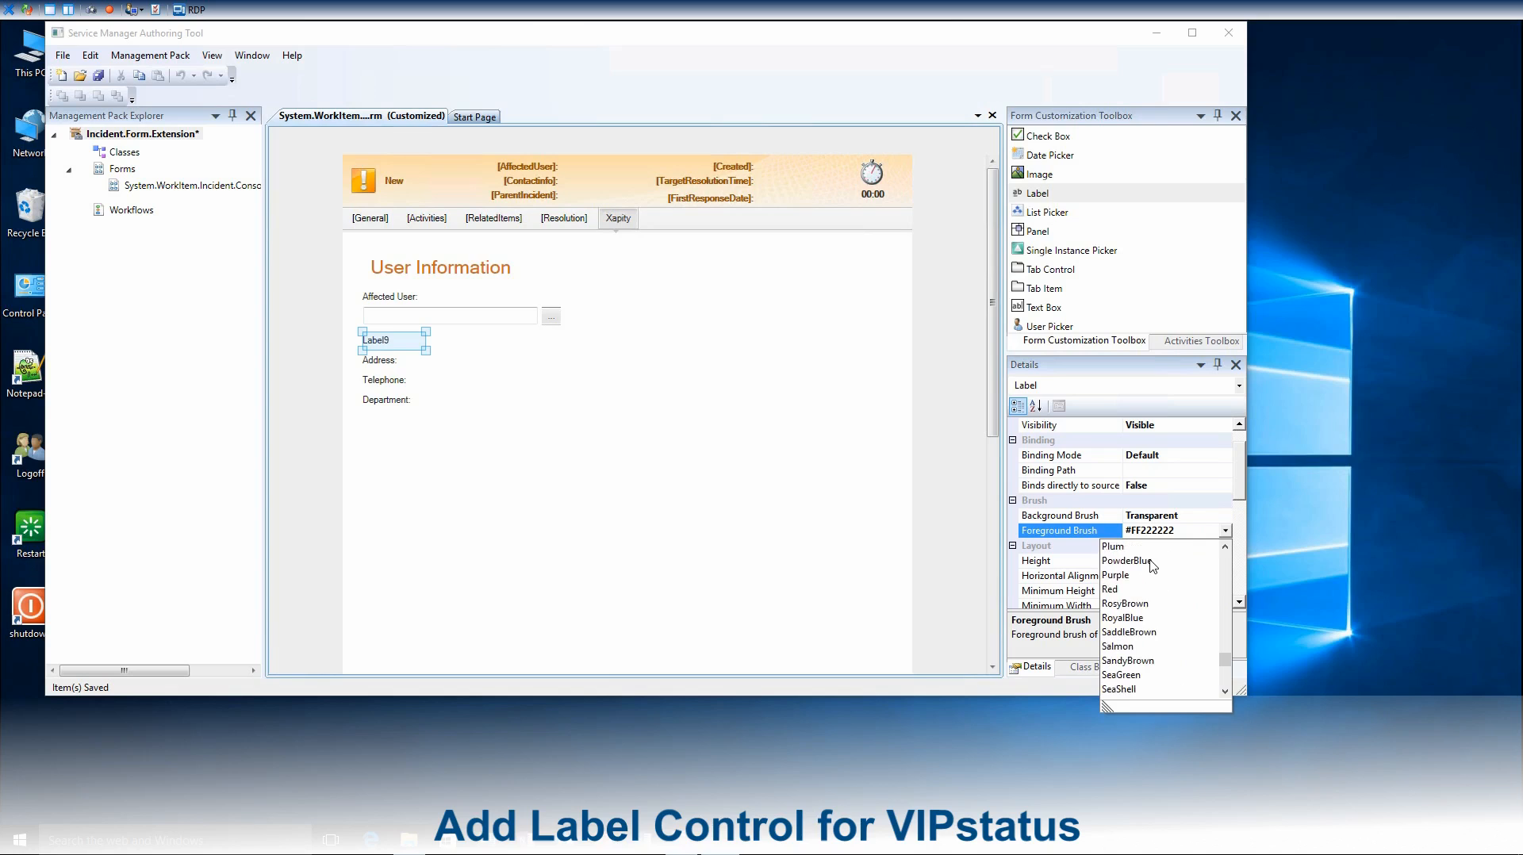
click(1122, 589)
Bind the red label above Address to the City property of Affected User
click(1155, 471)
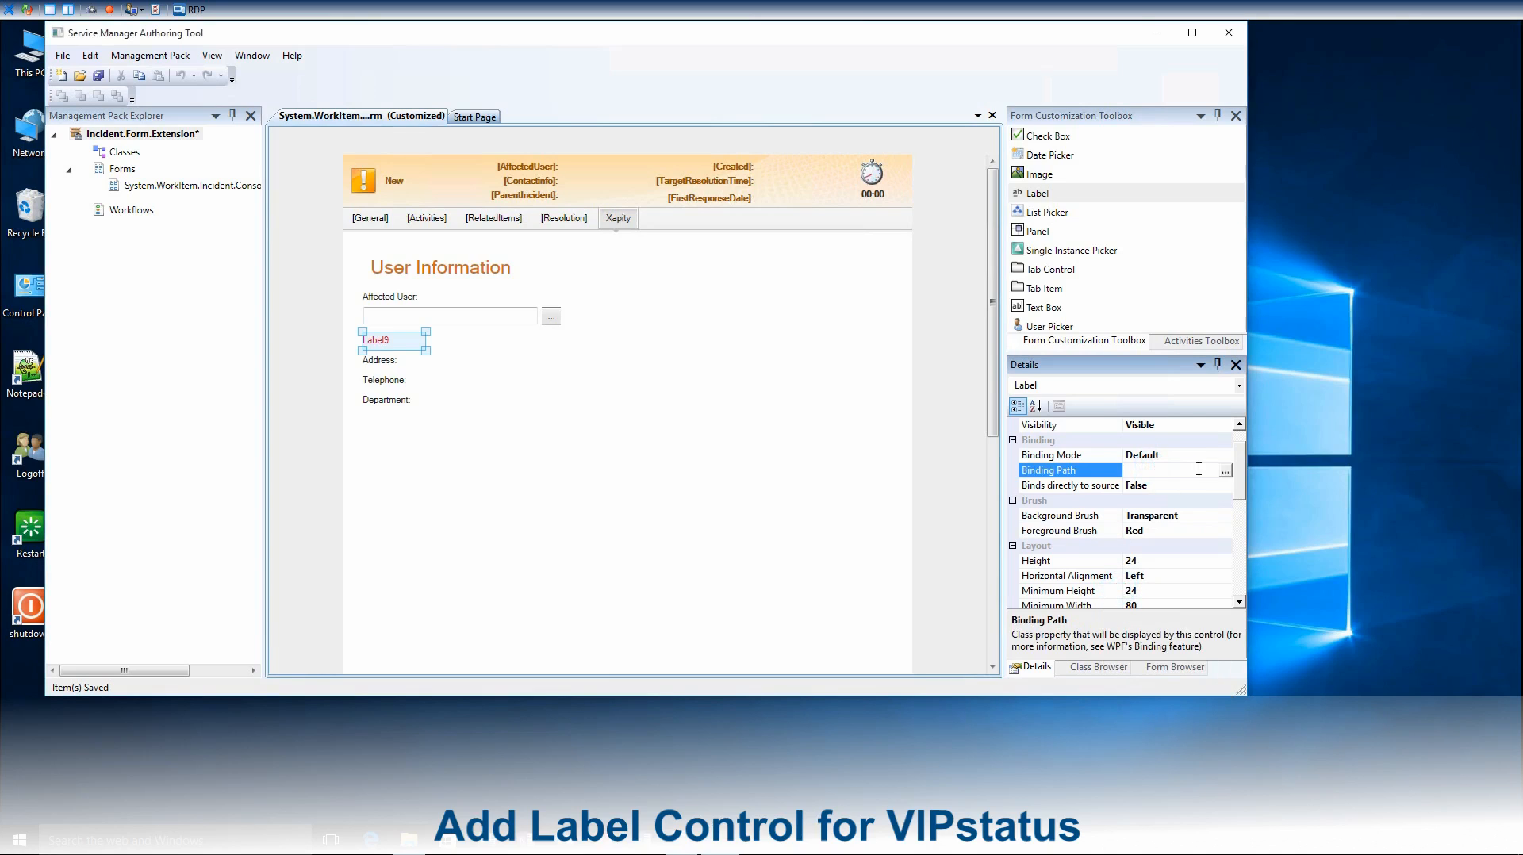
click(1226, 475)
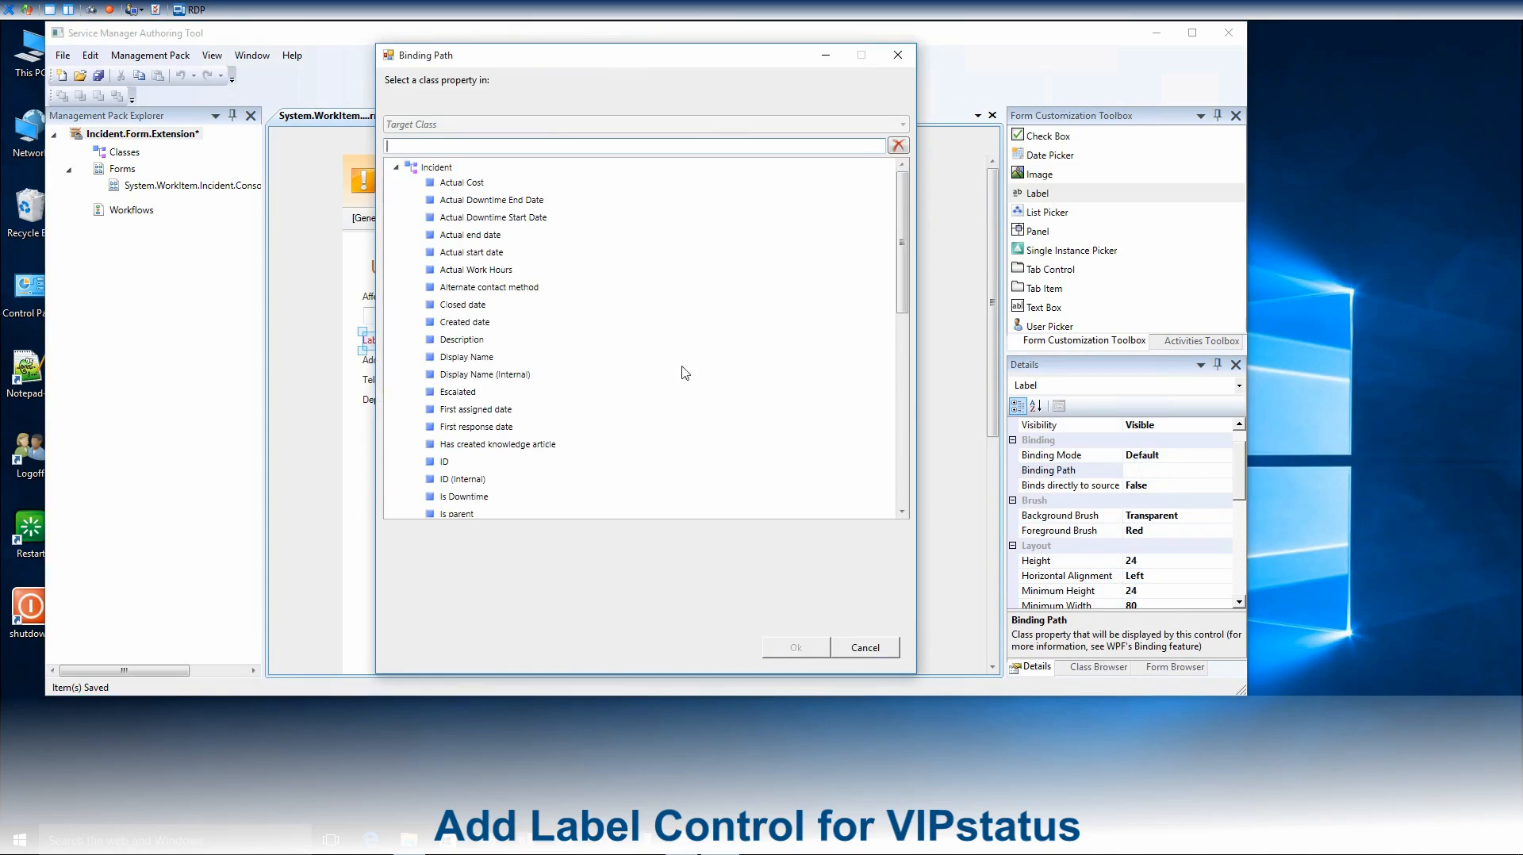
scroll(526, 371, down, 10)
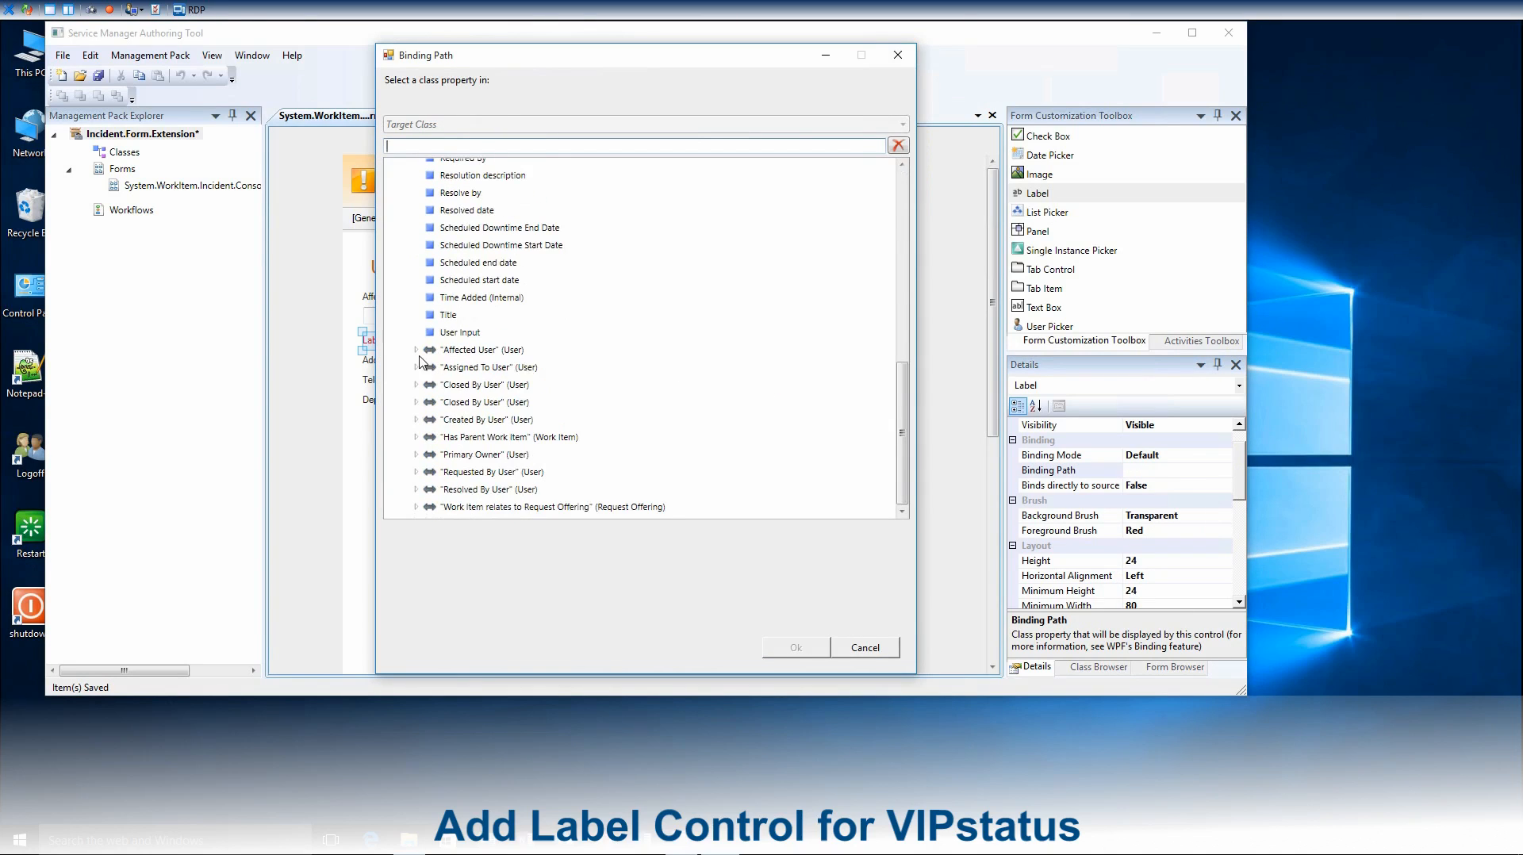
click(416, 350)
scroll(473, 395, down, 3)
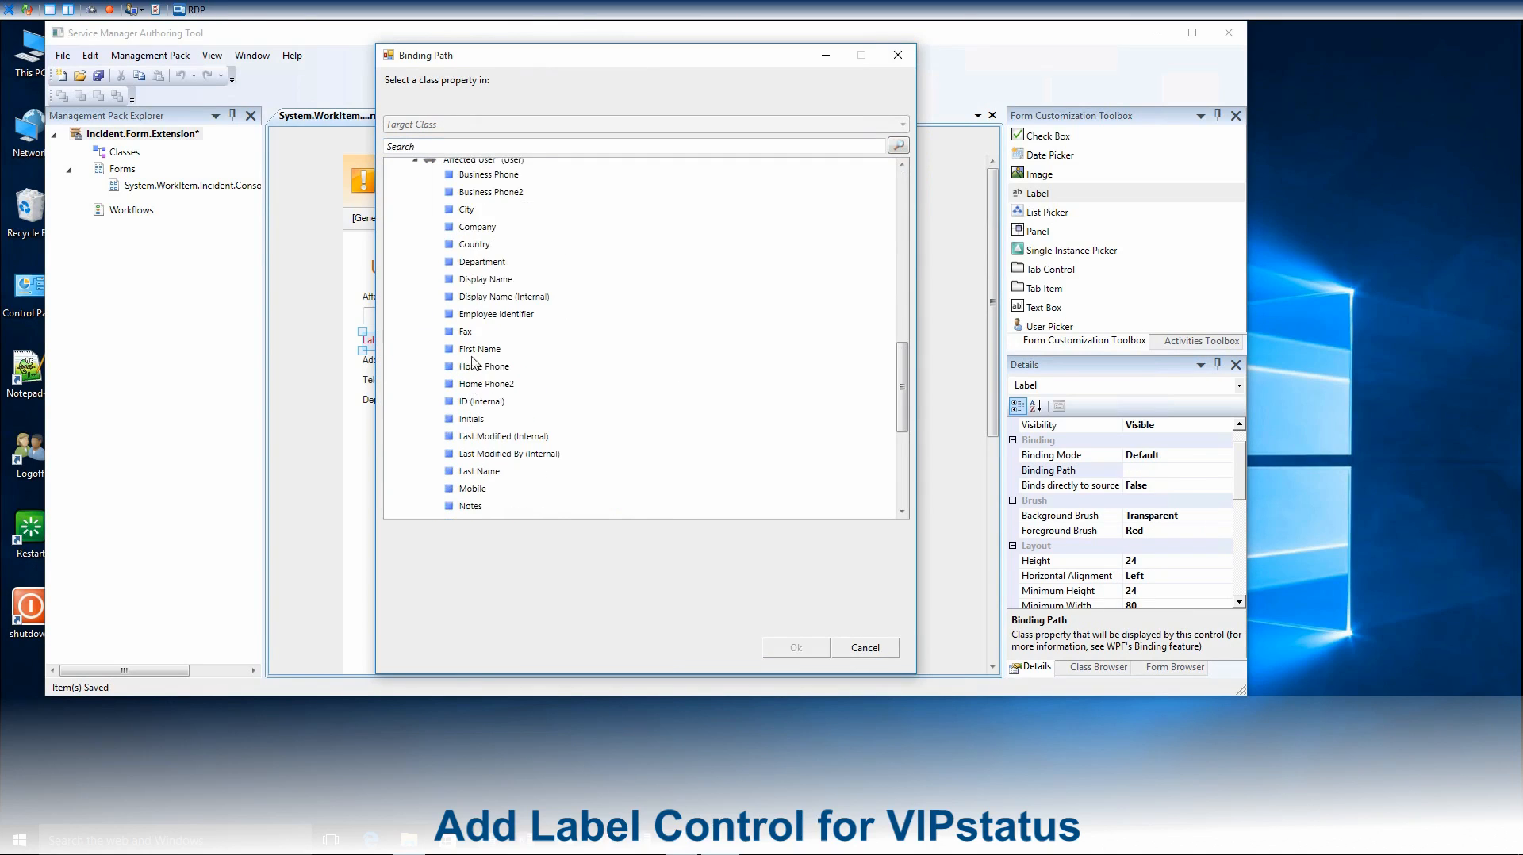
click(466, 211)
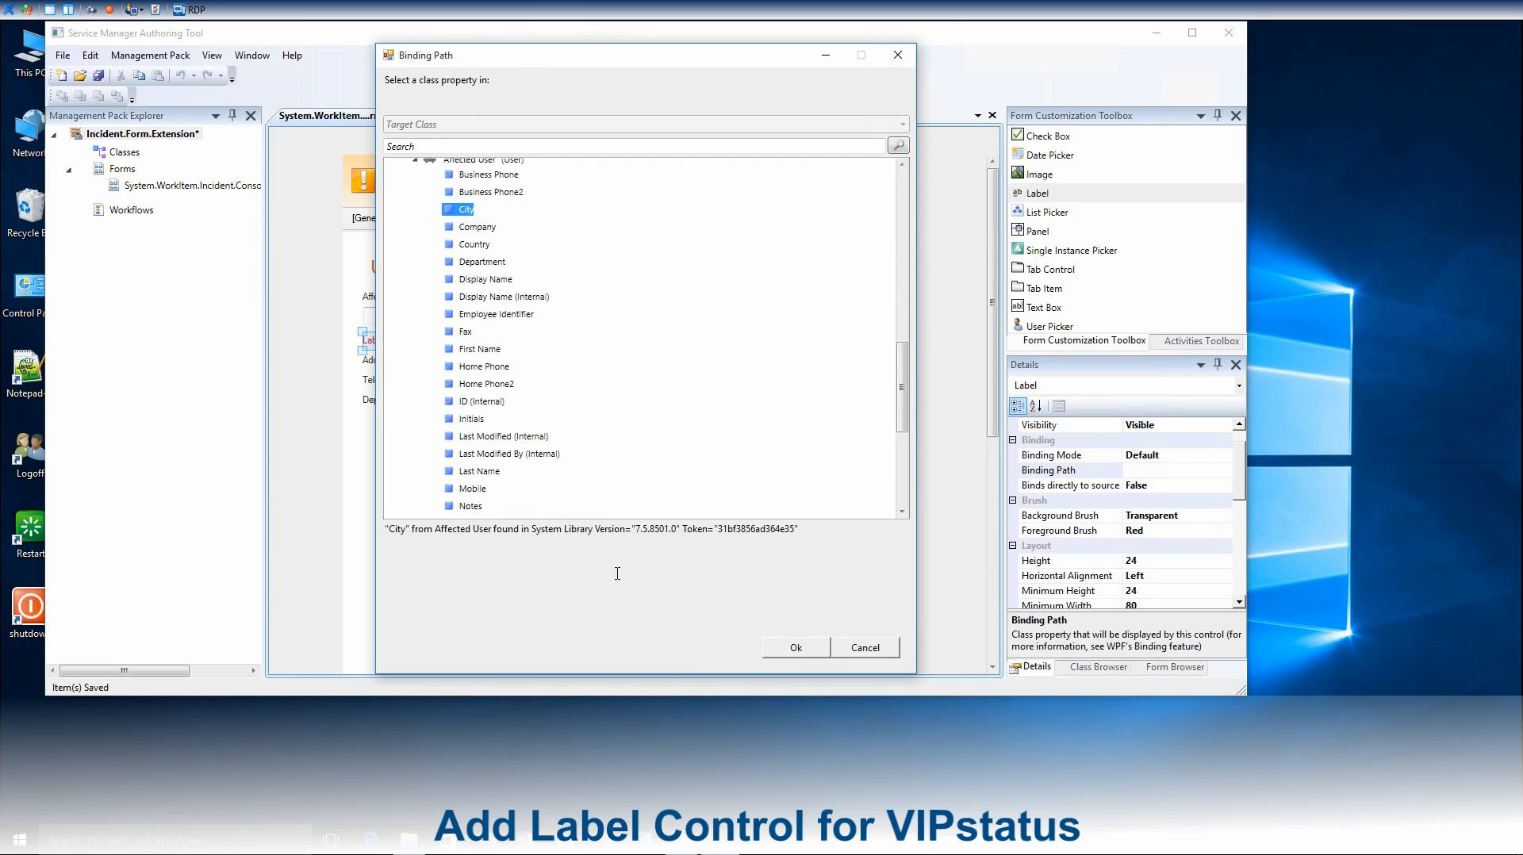
click(800, 648)
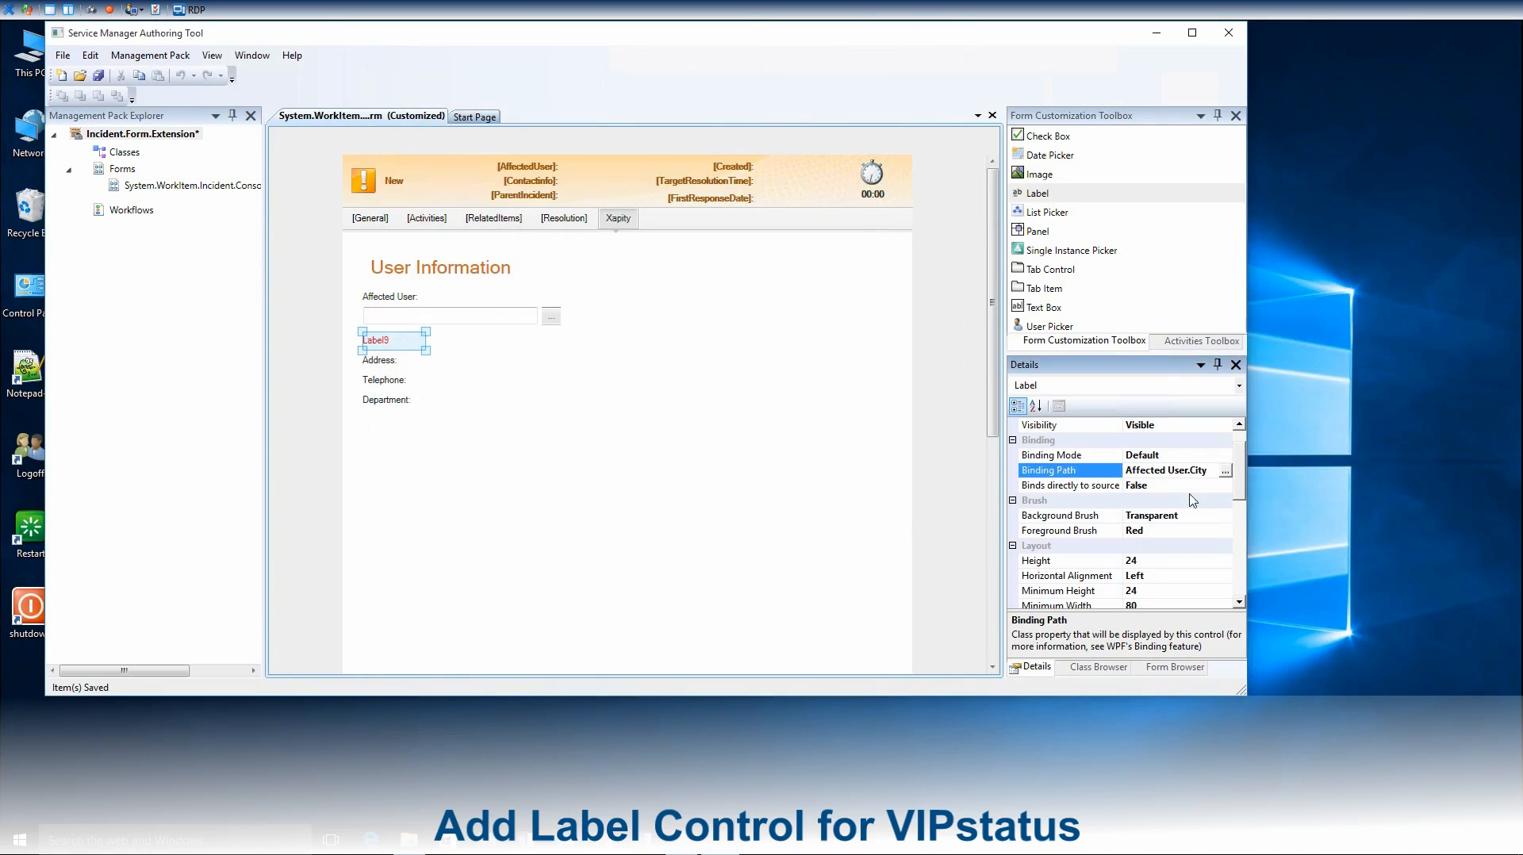
Replace the City property in the red label's Binding Path with VIPStatus, keeping the Affected User prefix
click(1169, 470)
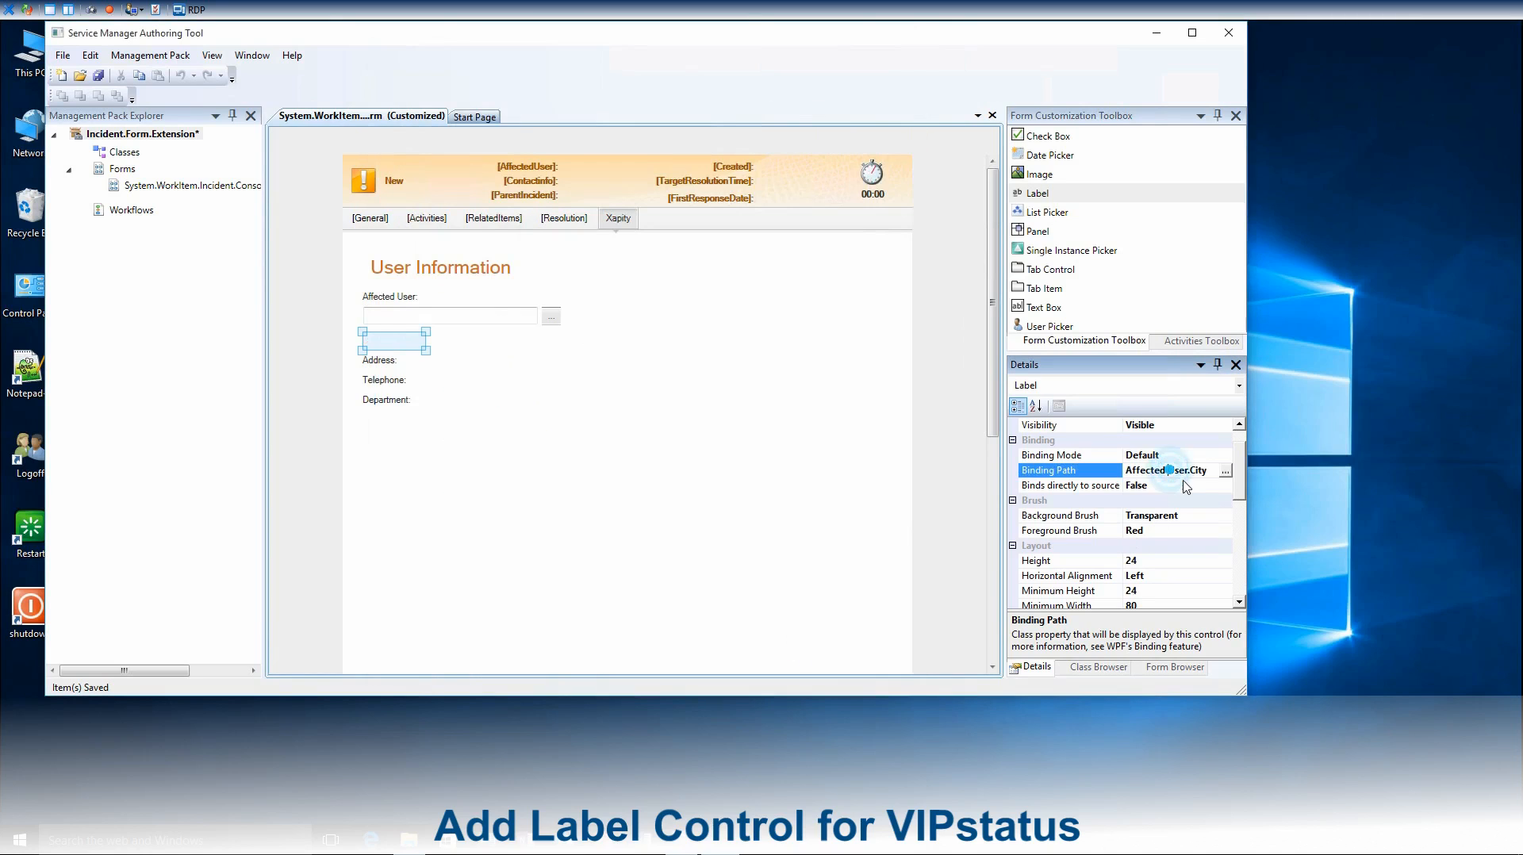
key(BackSpace)
click(1203, 469)
text(VIPSta)
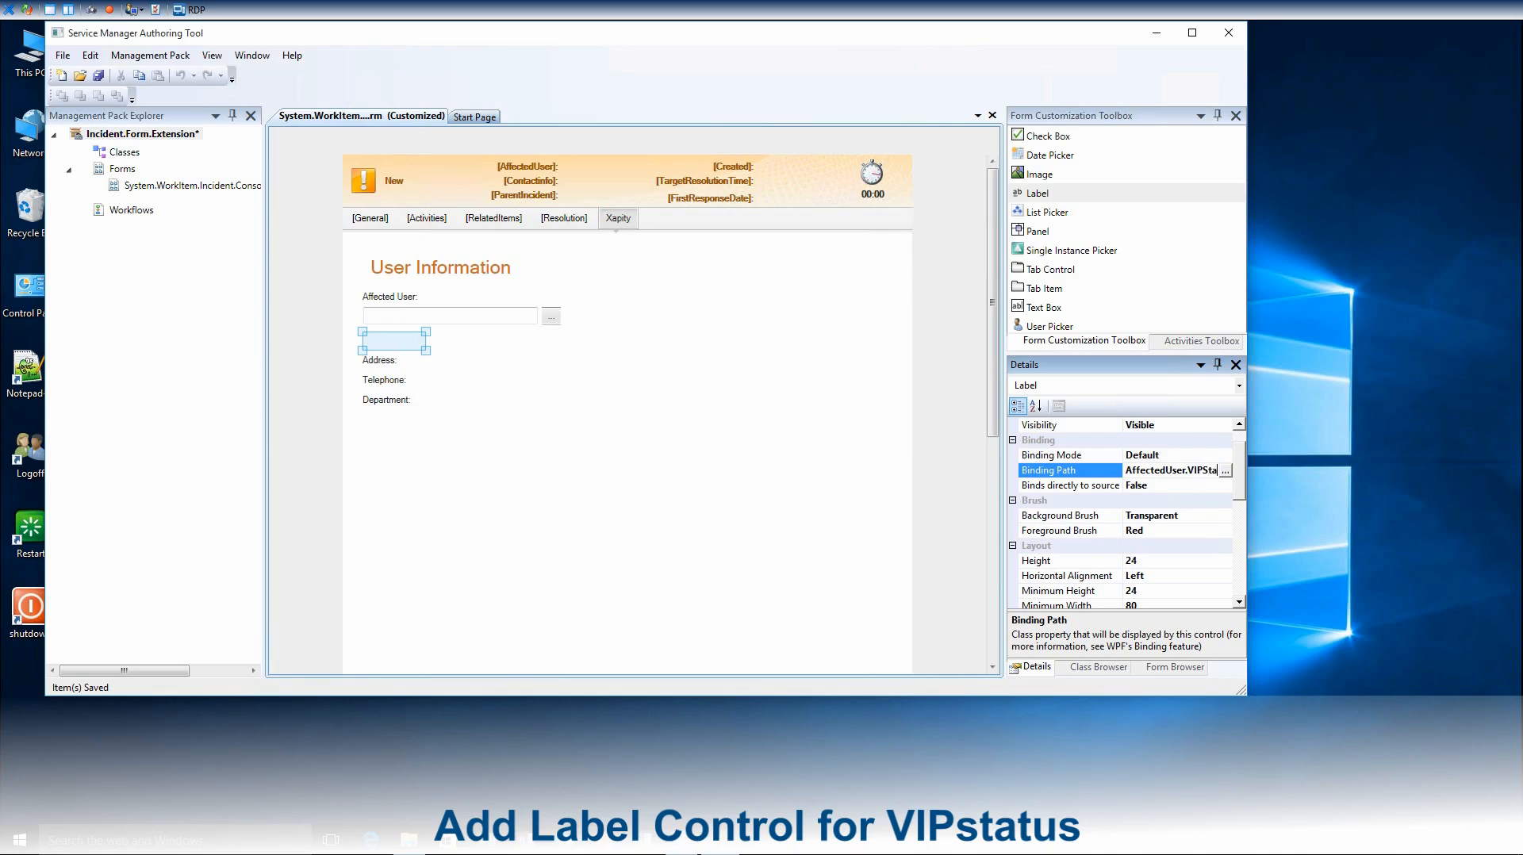
text(tus)
click(1199, 515)
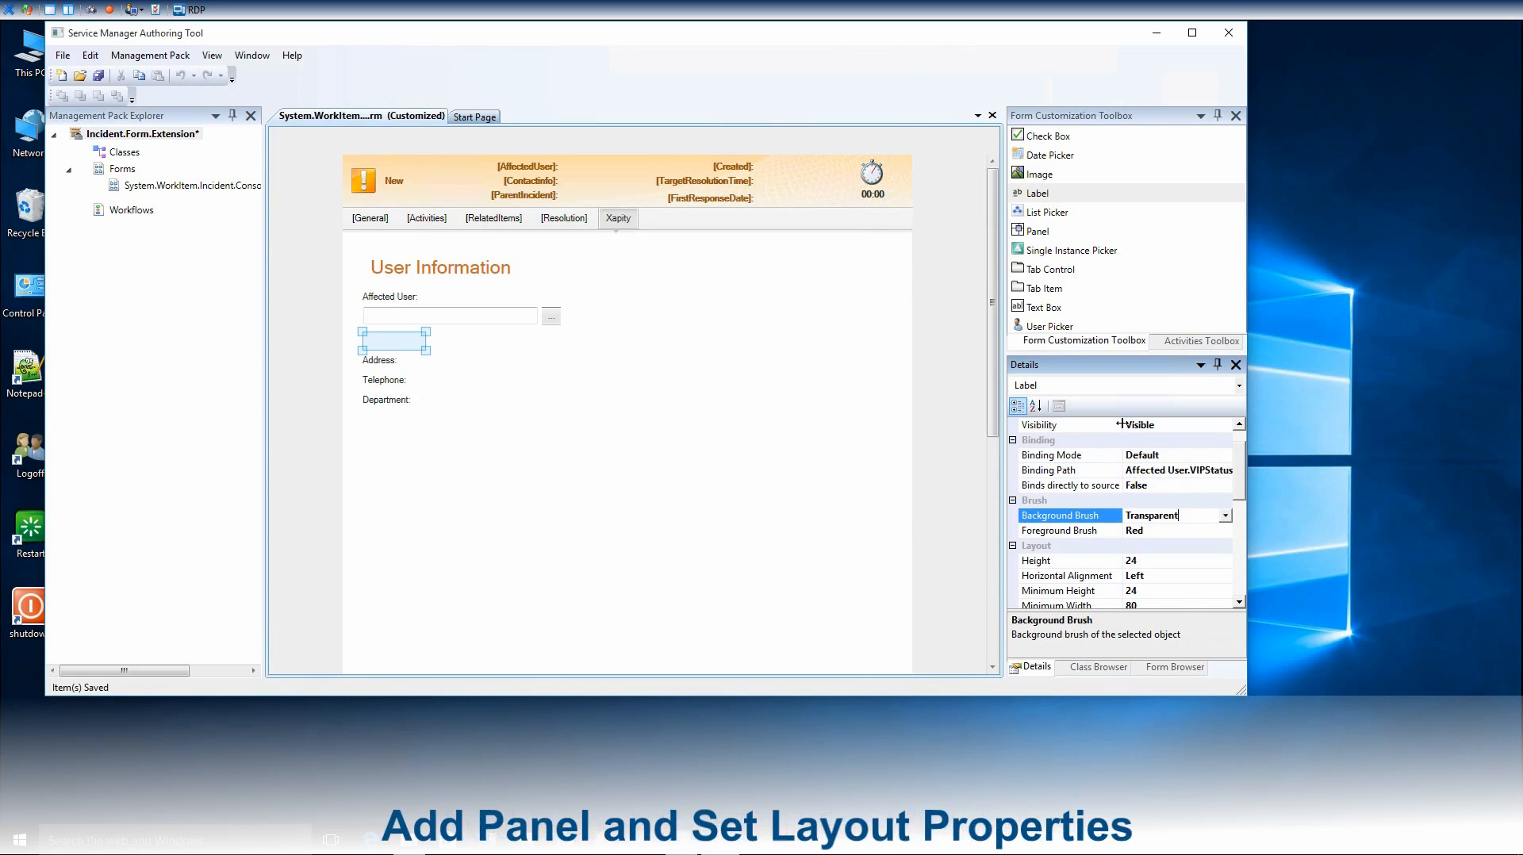
Add a panel to the right of the user information fields and set its Height to 250 and Width to Auto
click(1033, 234)
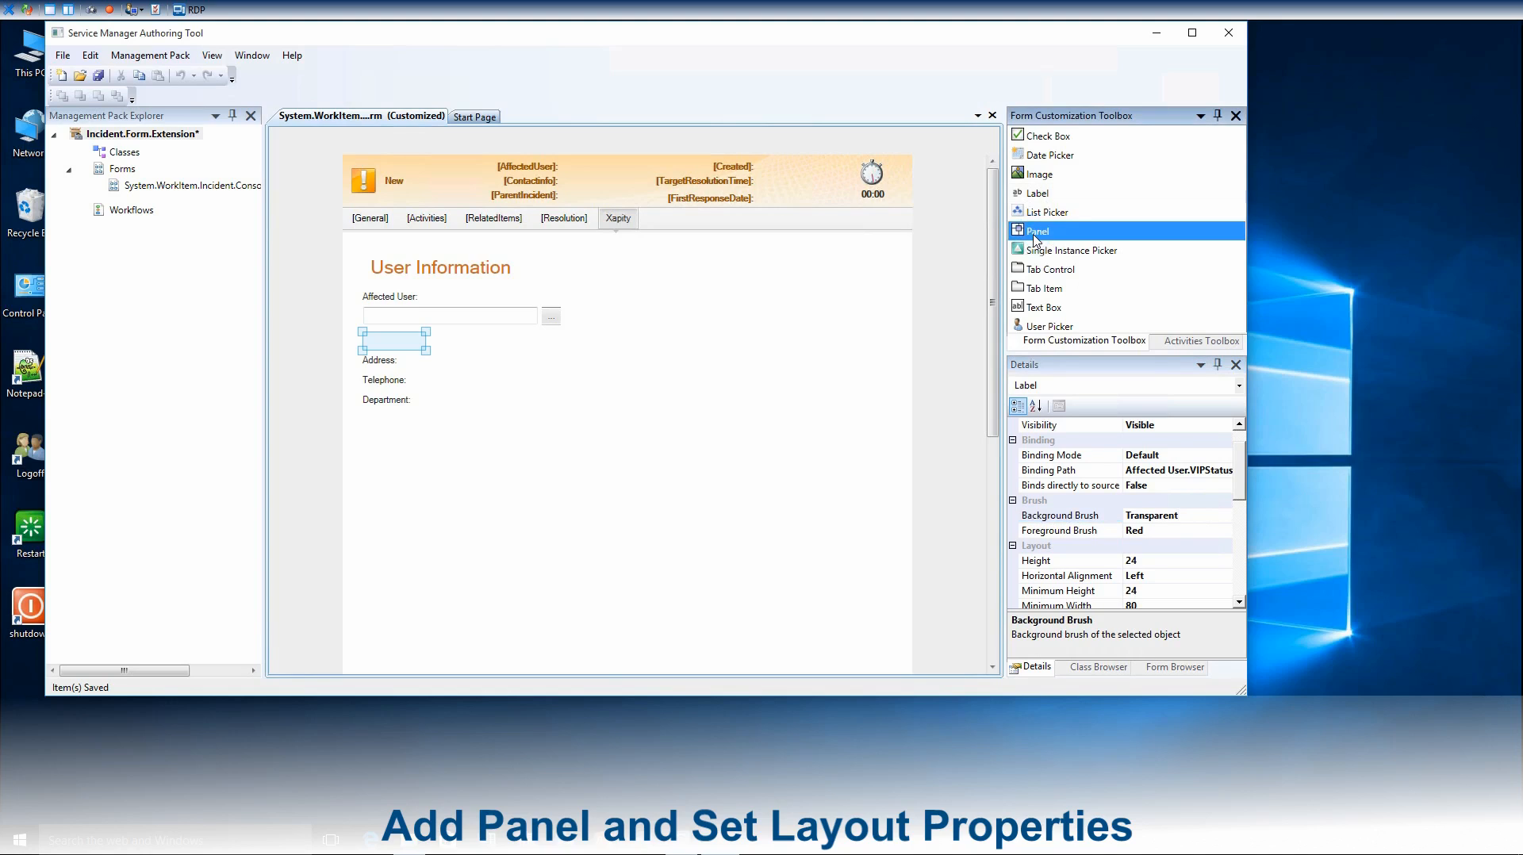
drag(1035, 238, 614, 322)
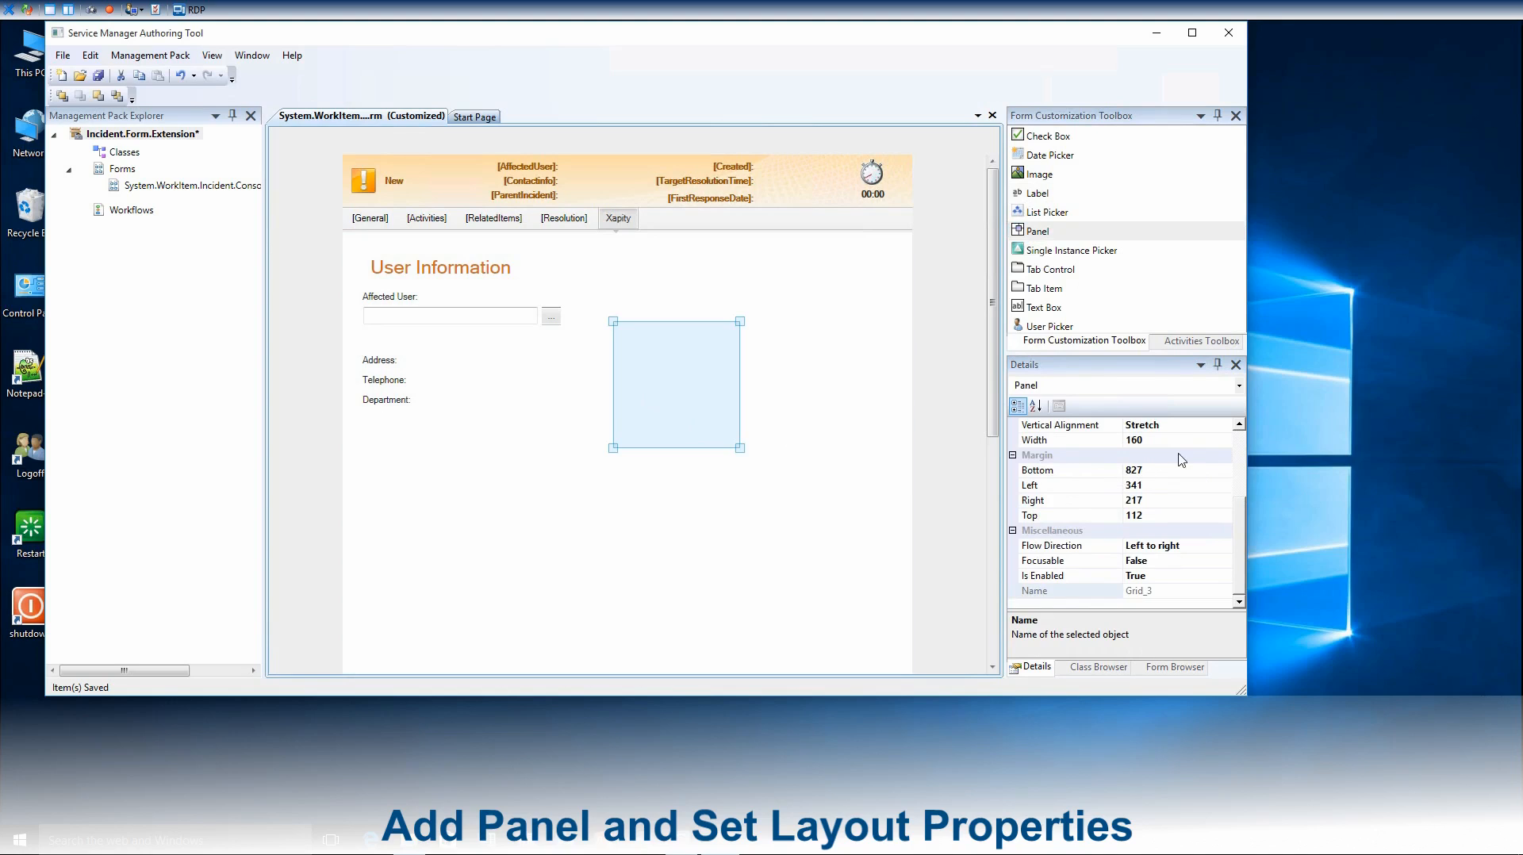
scroll(1239, 426, up, 2)
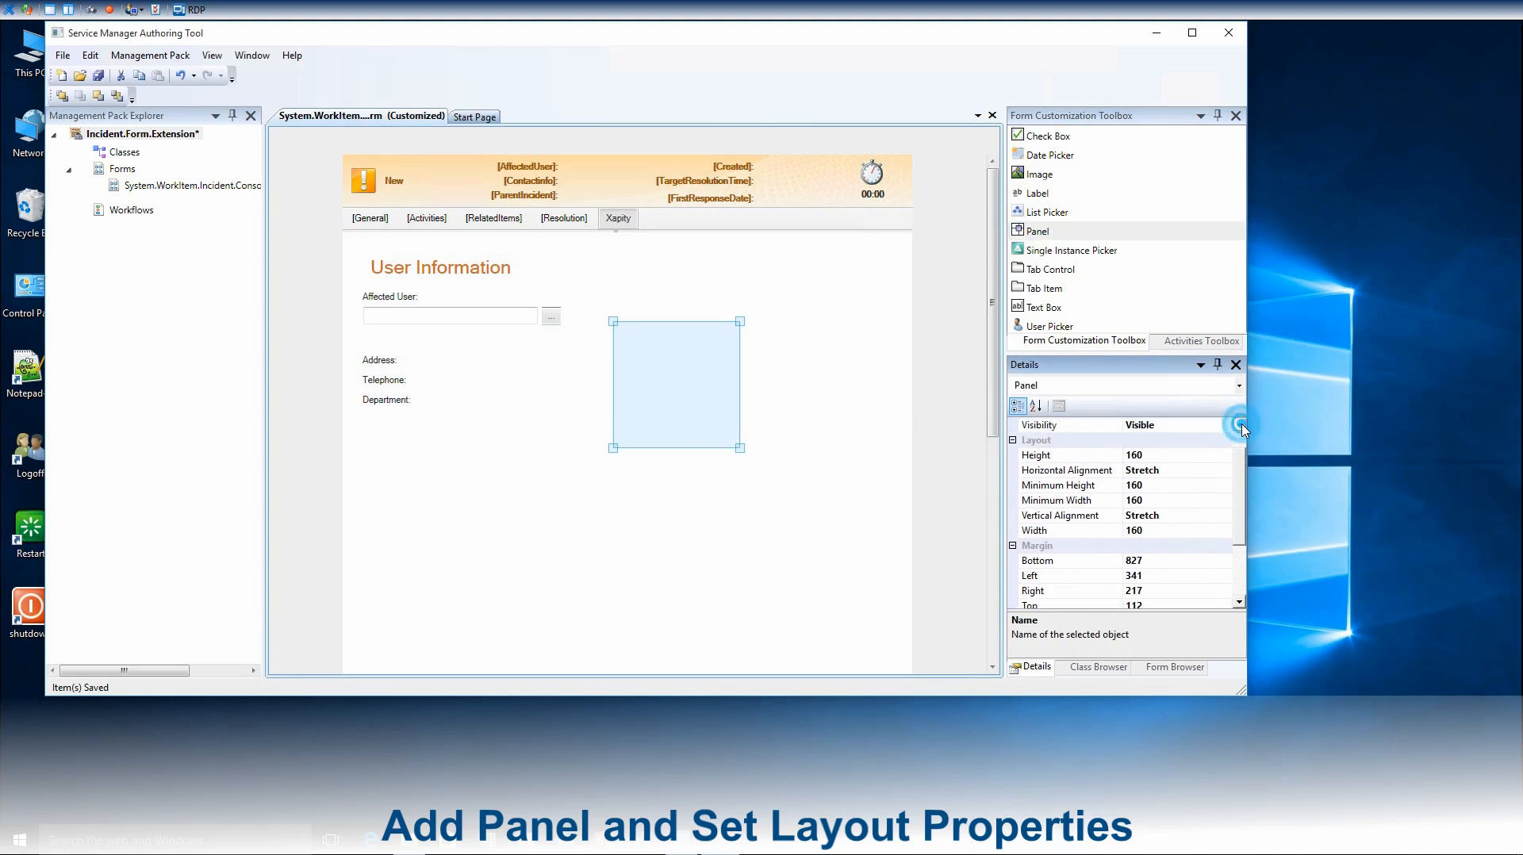
click(1152, 456)
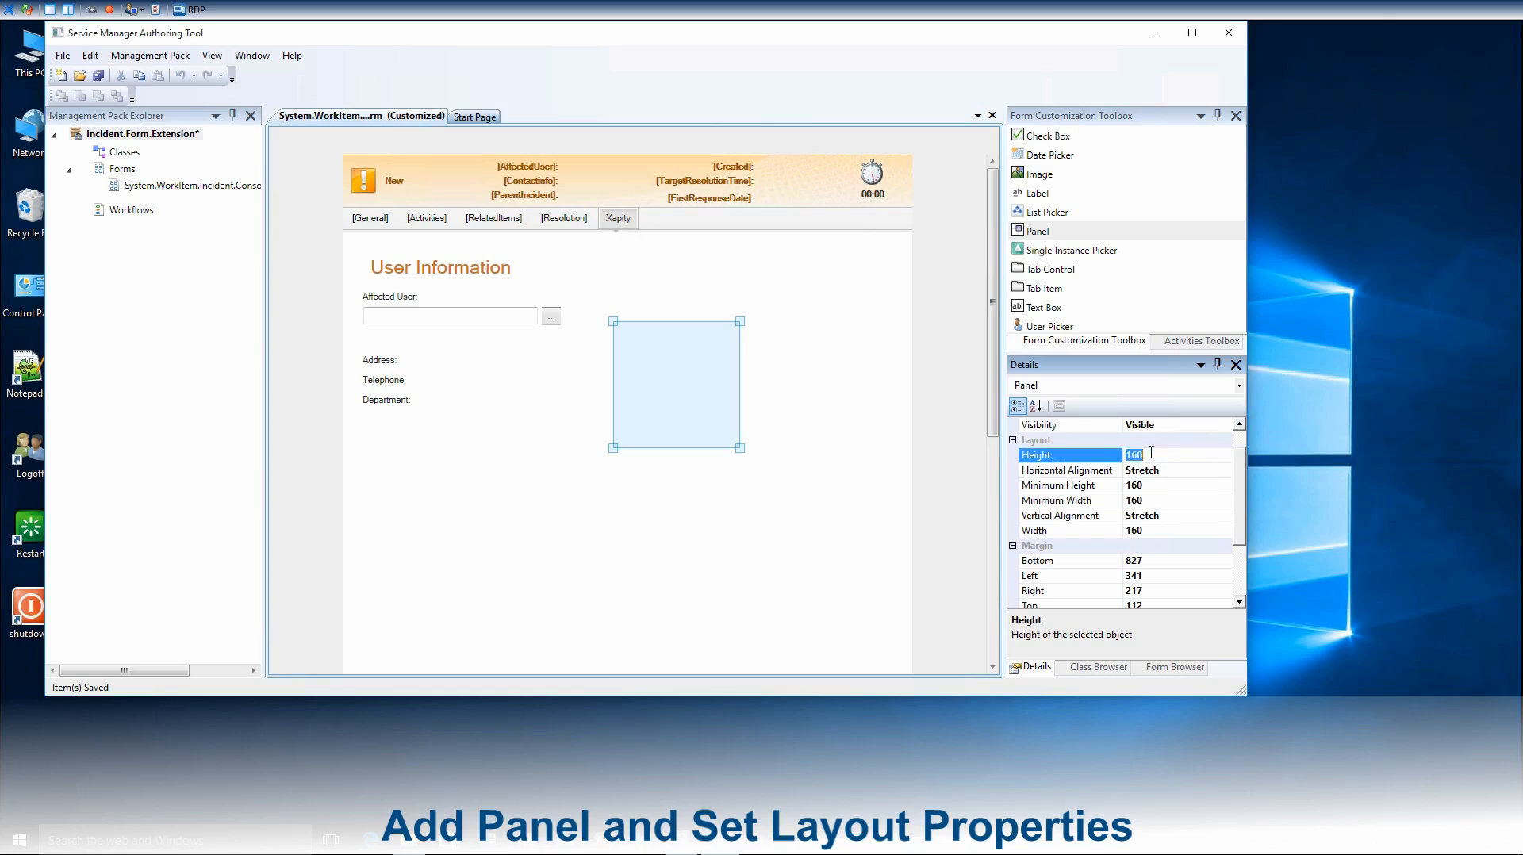
text(250)
click(1160, 501)
click(1155, 530)
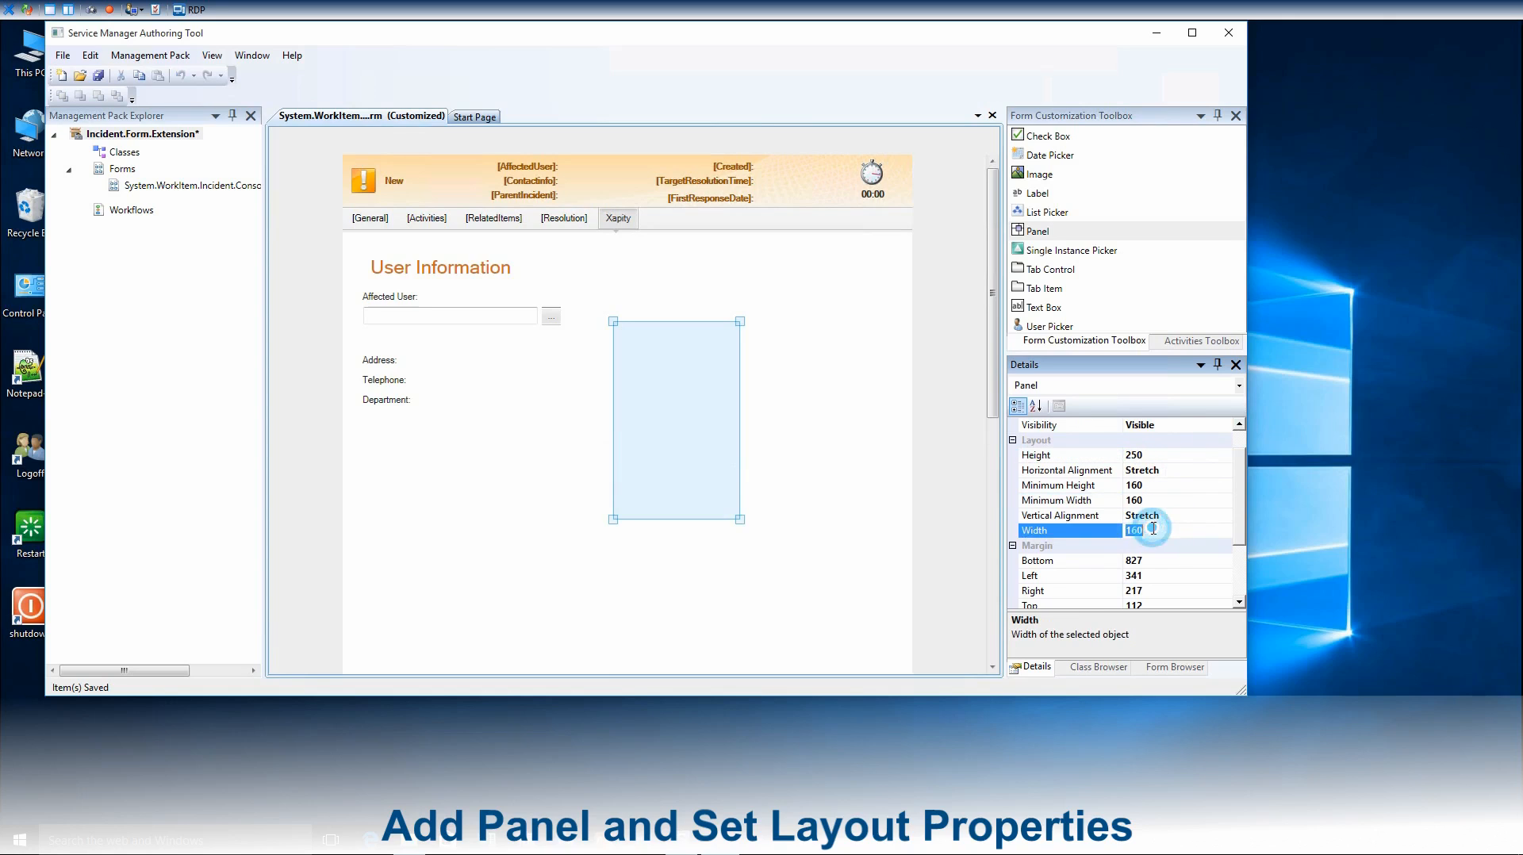
text(Auto)
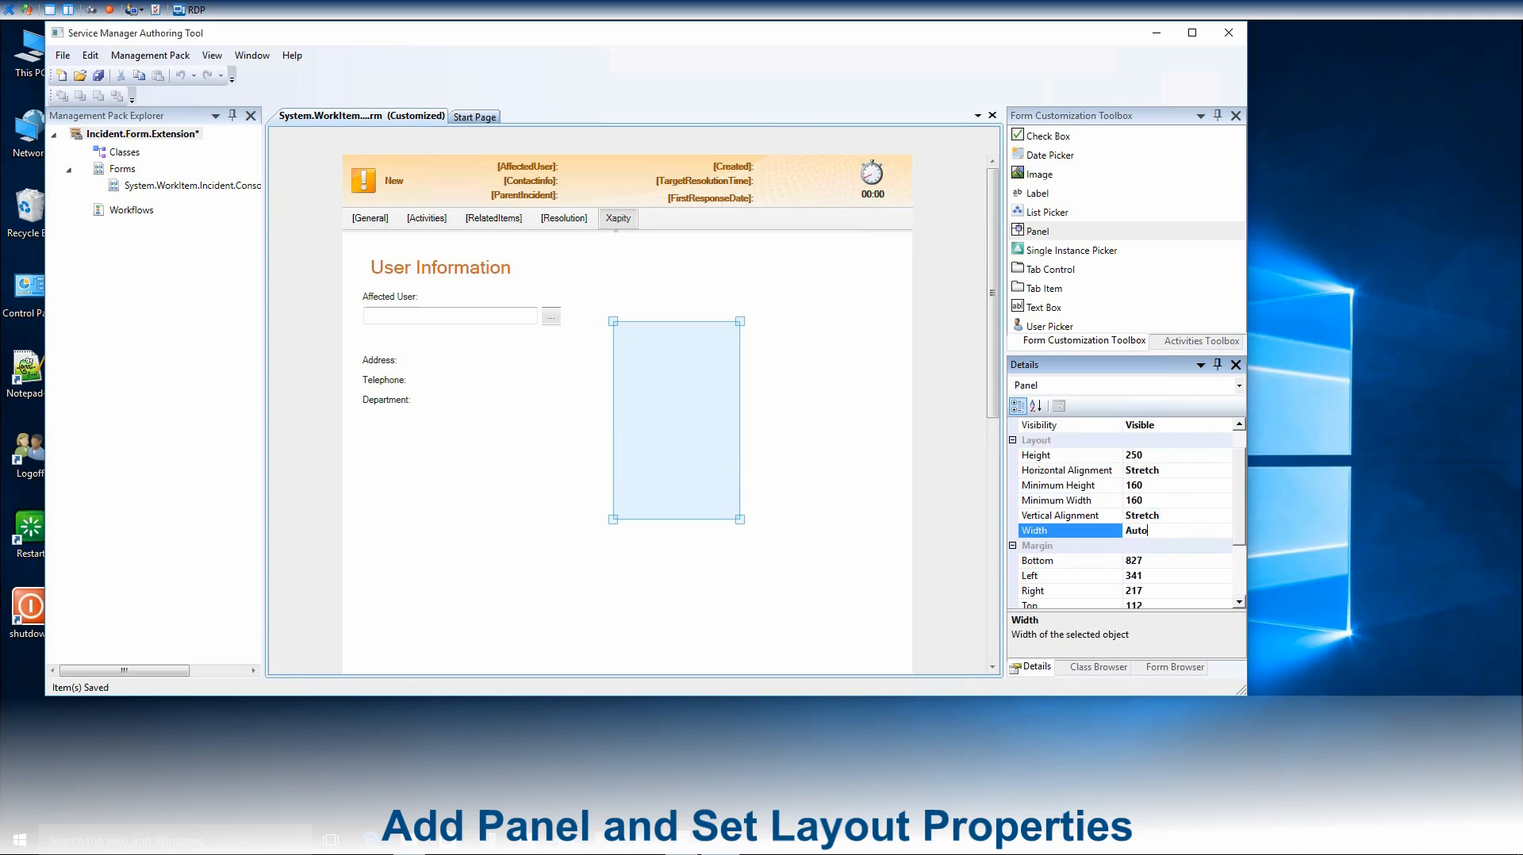
Set the new panel's Bottom margin to 0 and its Left margin to 300
click(1186, 516)
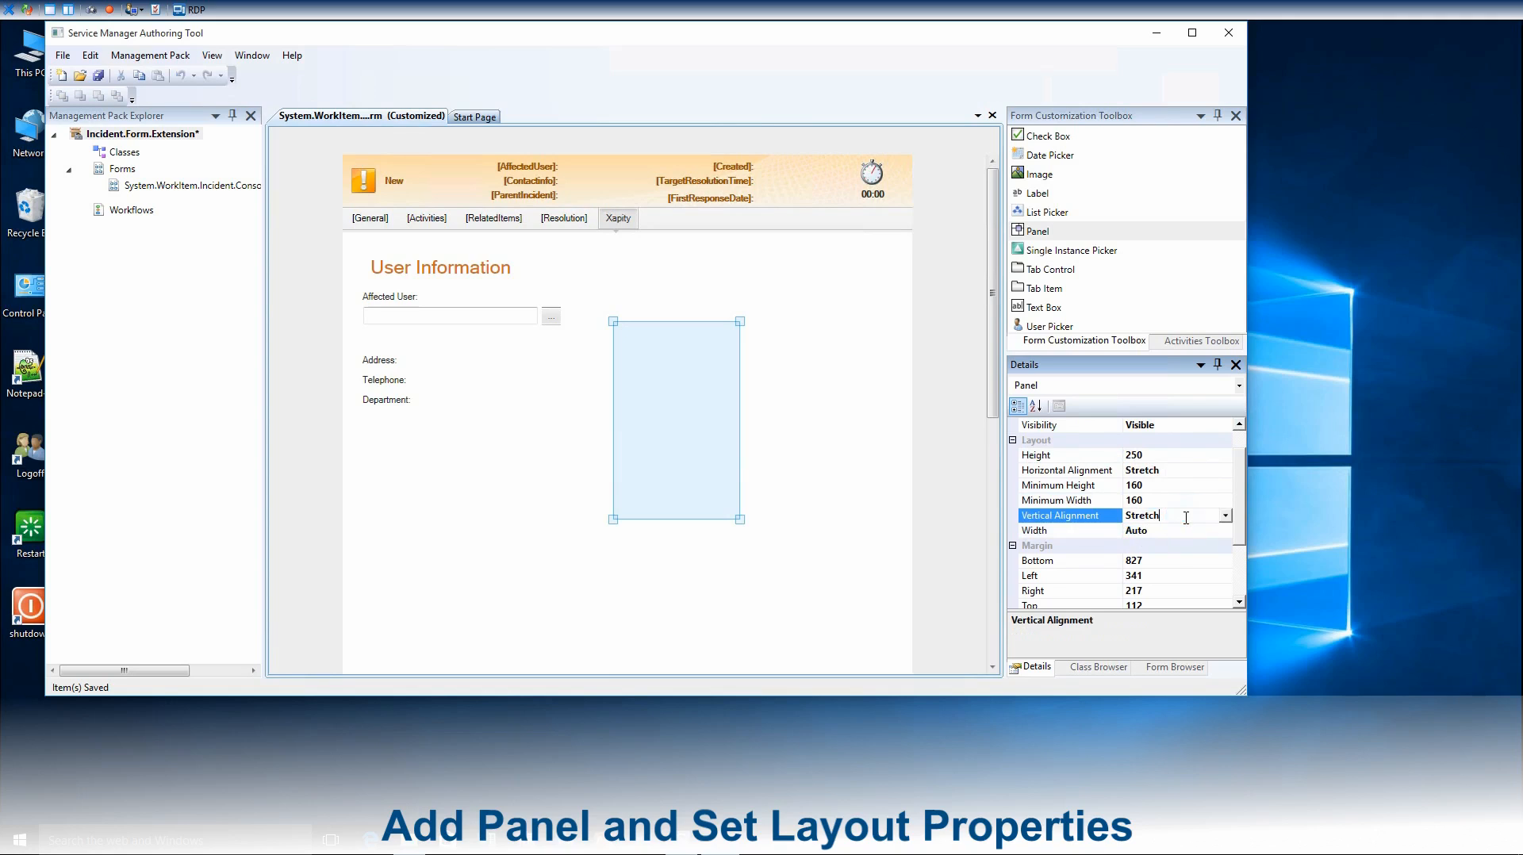
click(1158, 560)
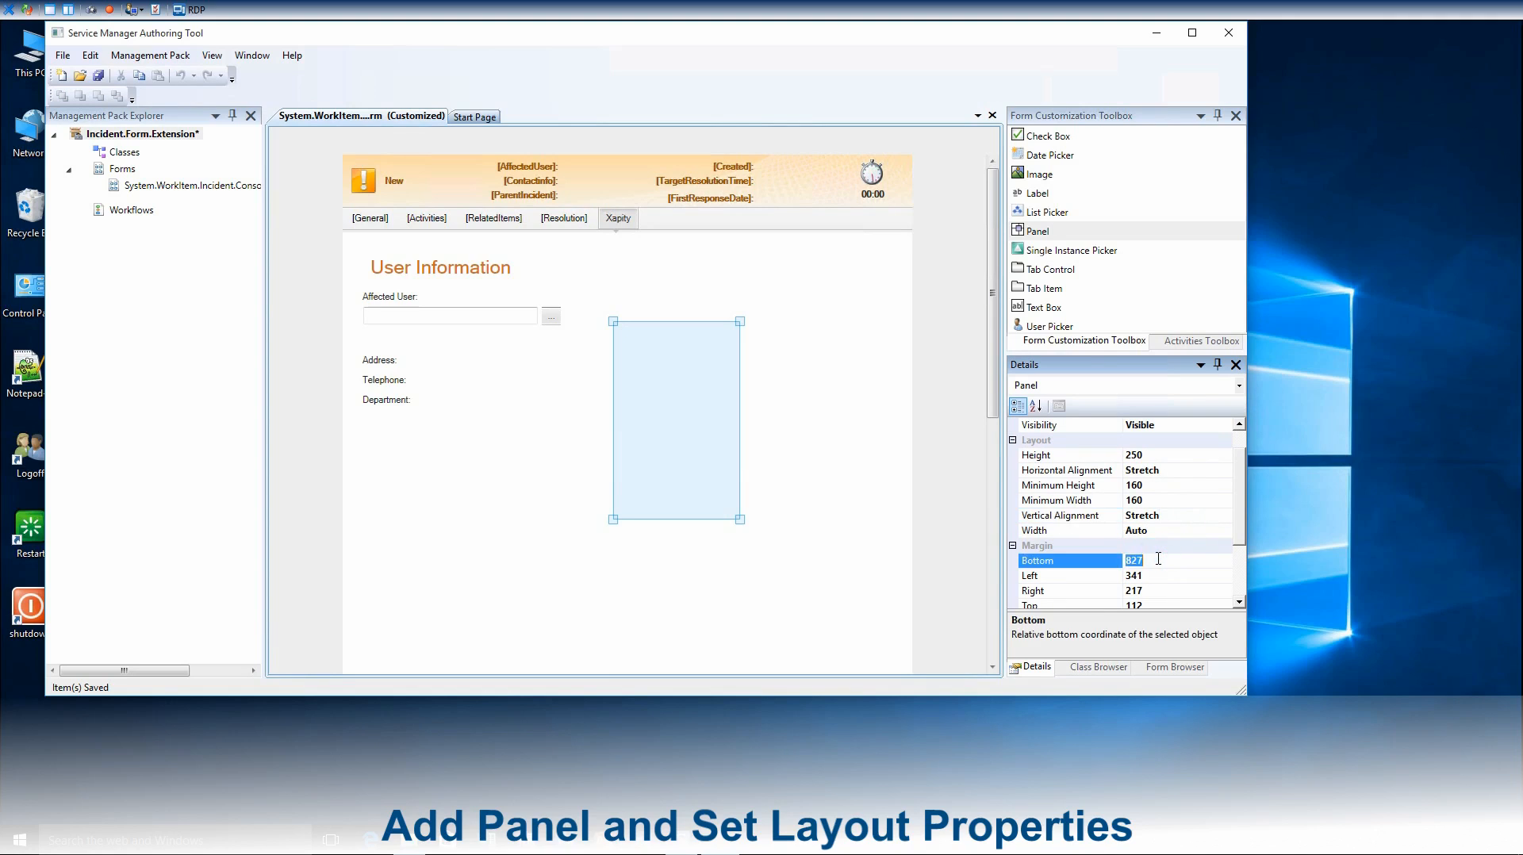
text(0)
click(1159, 577)
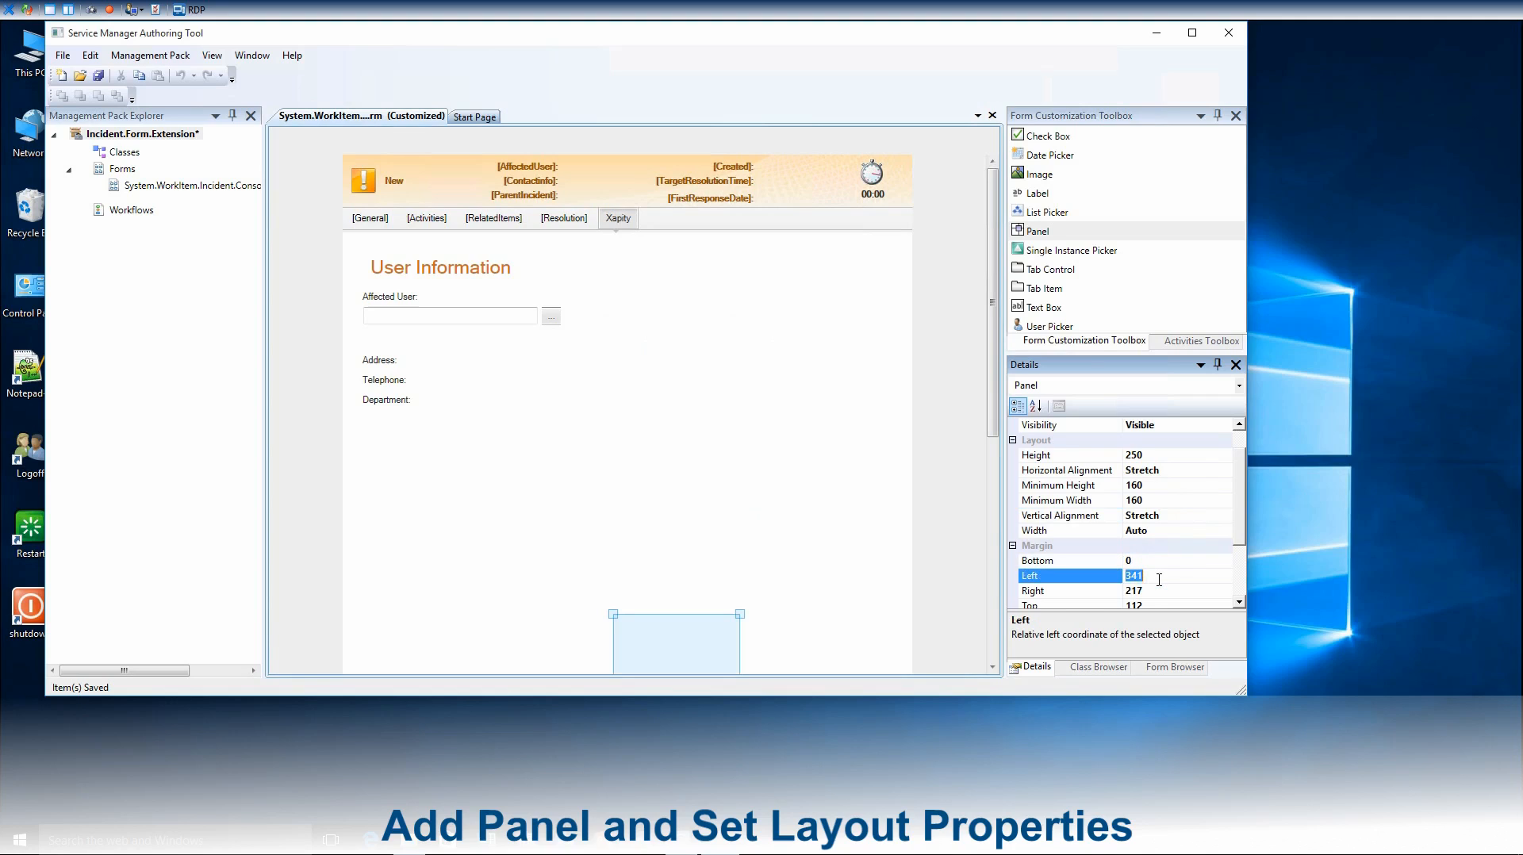
text(300)
key(Return)
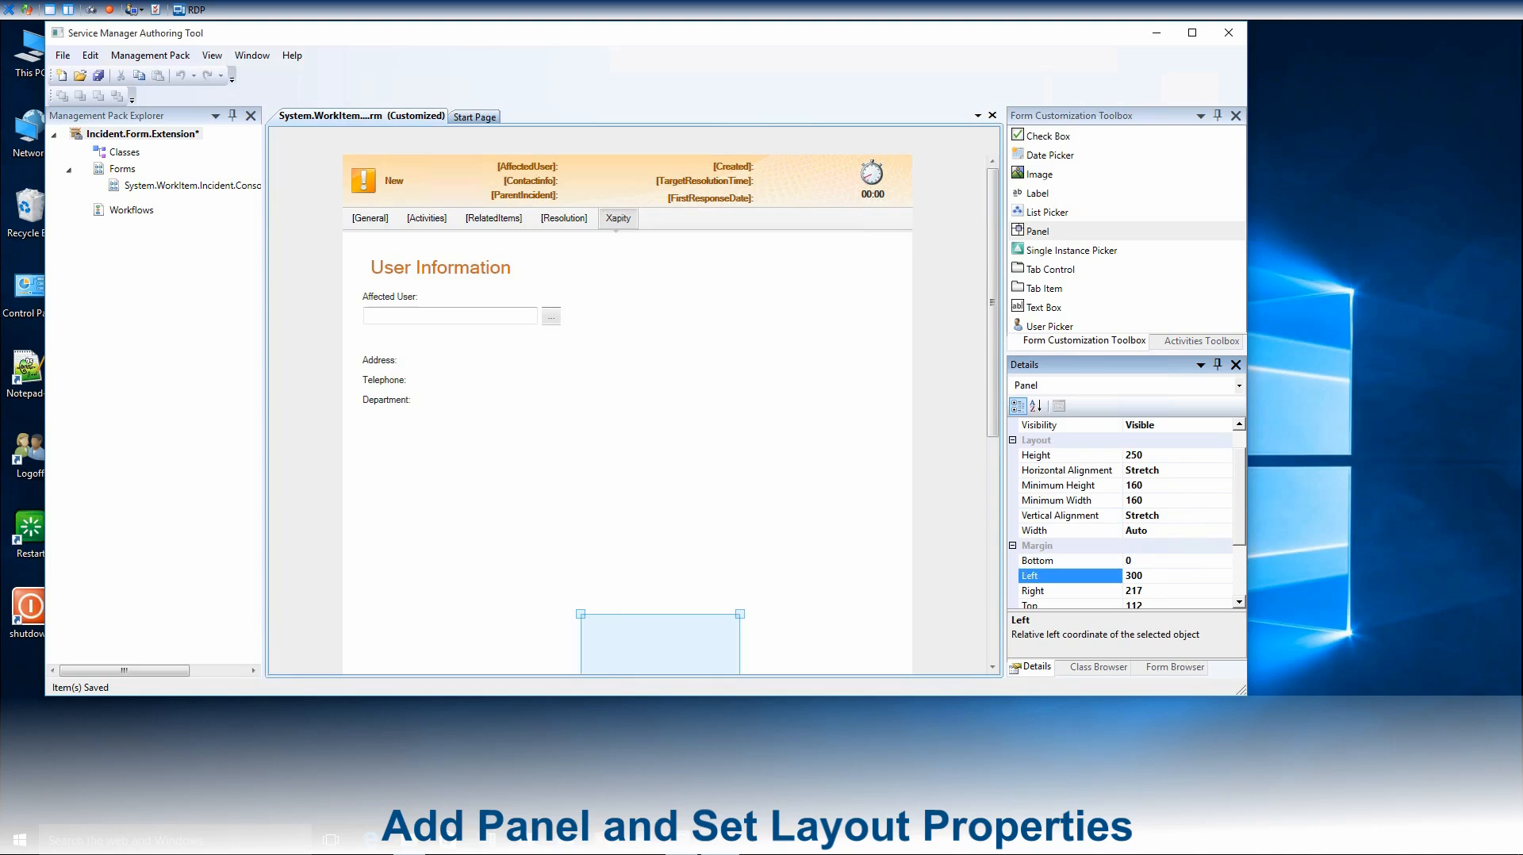
Set the new panel's Vertical Alignment to Top
click(1171, 592)
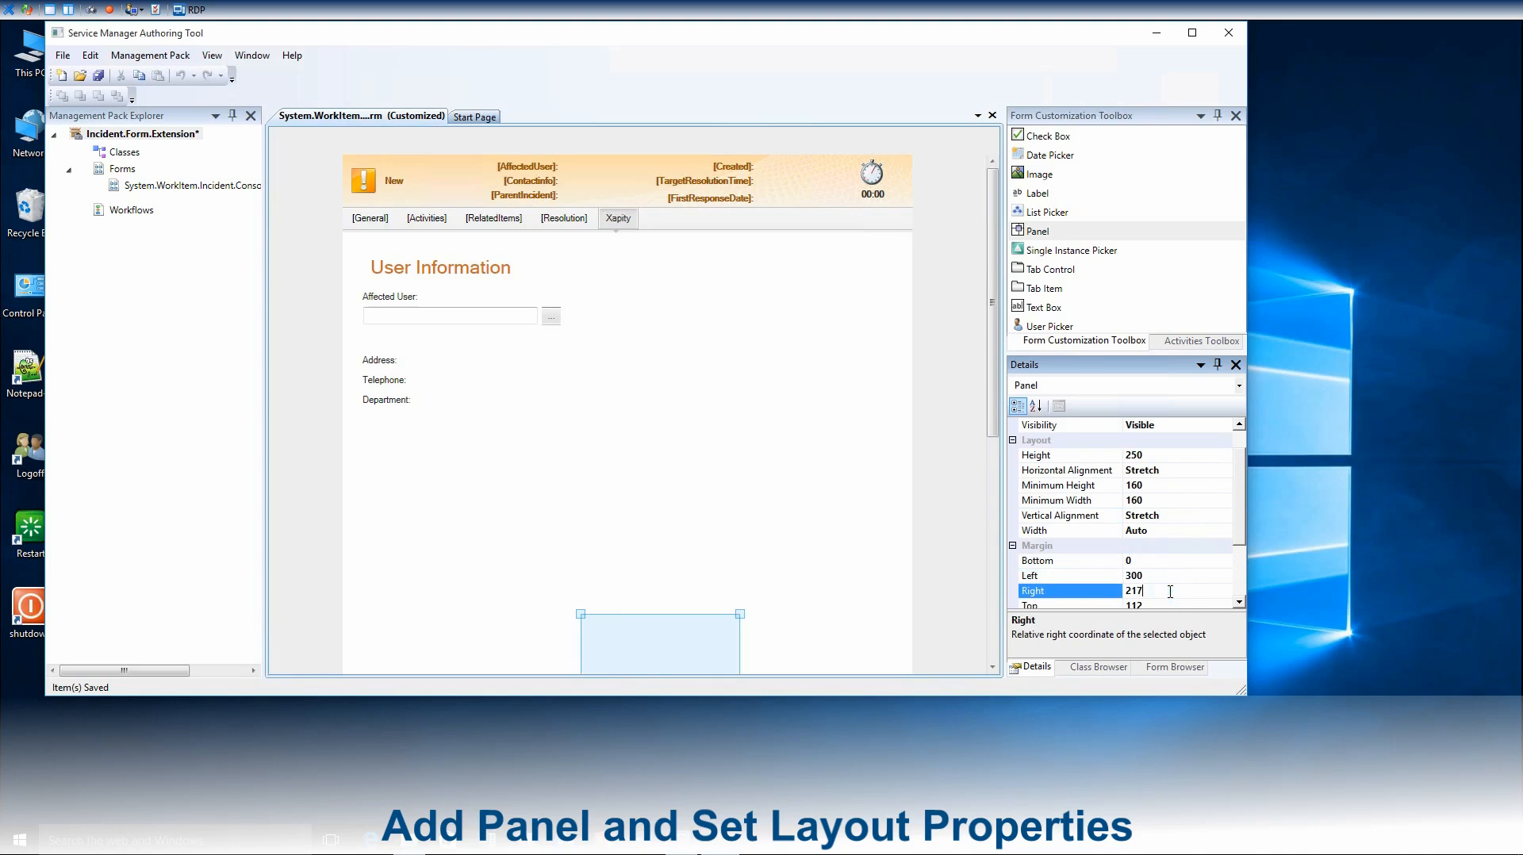
click(1177, 517)
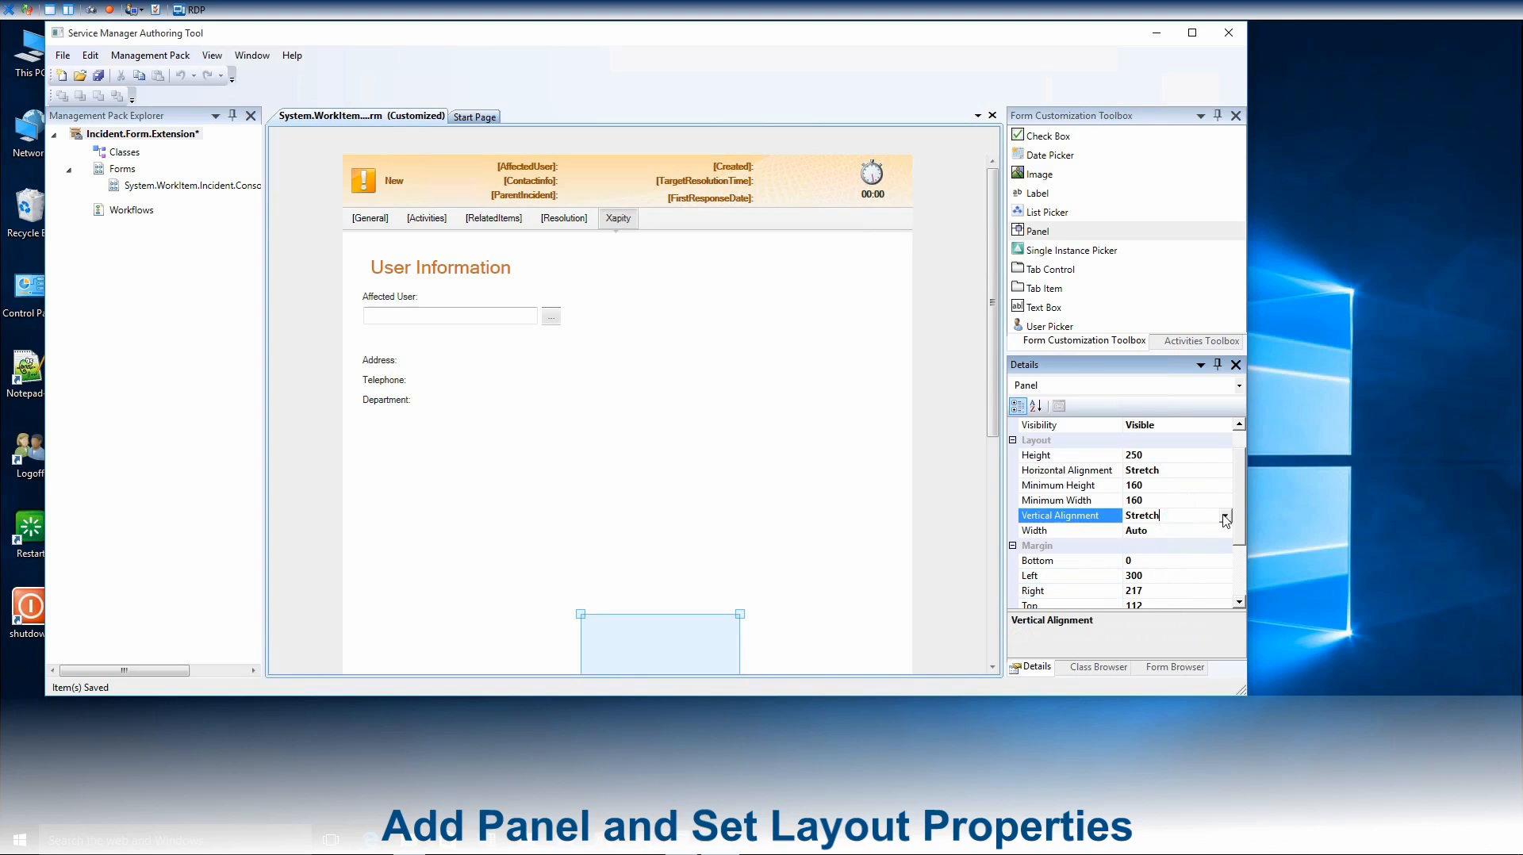
click(1225, 516)
click(1150, 574)
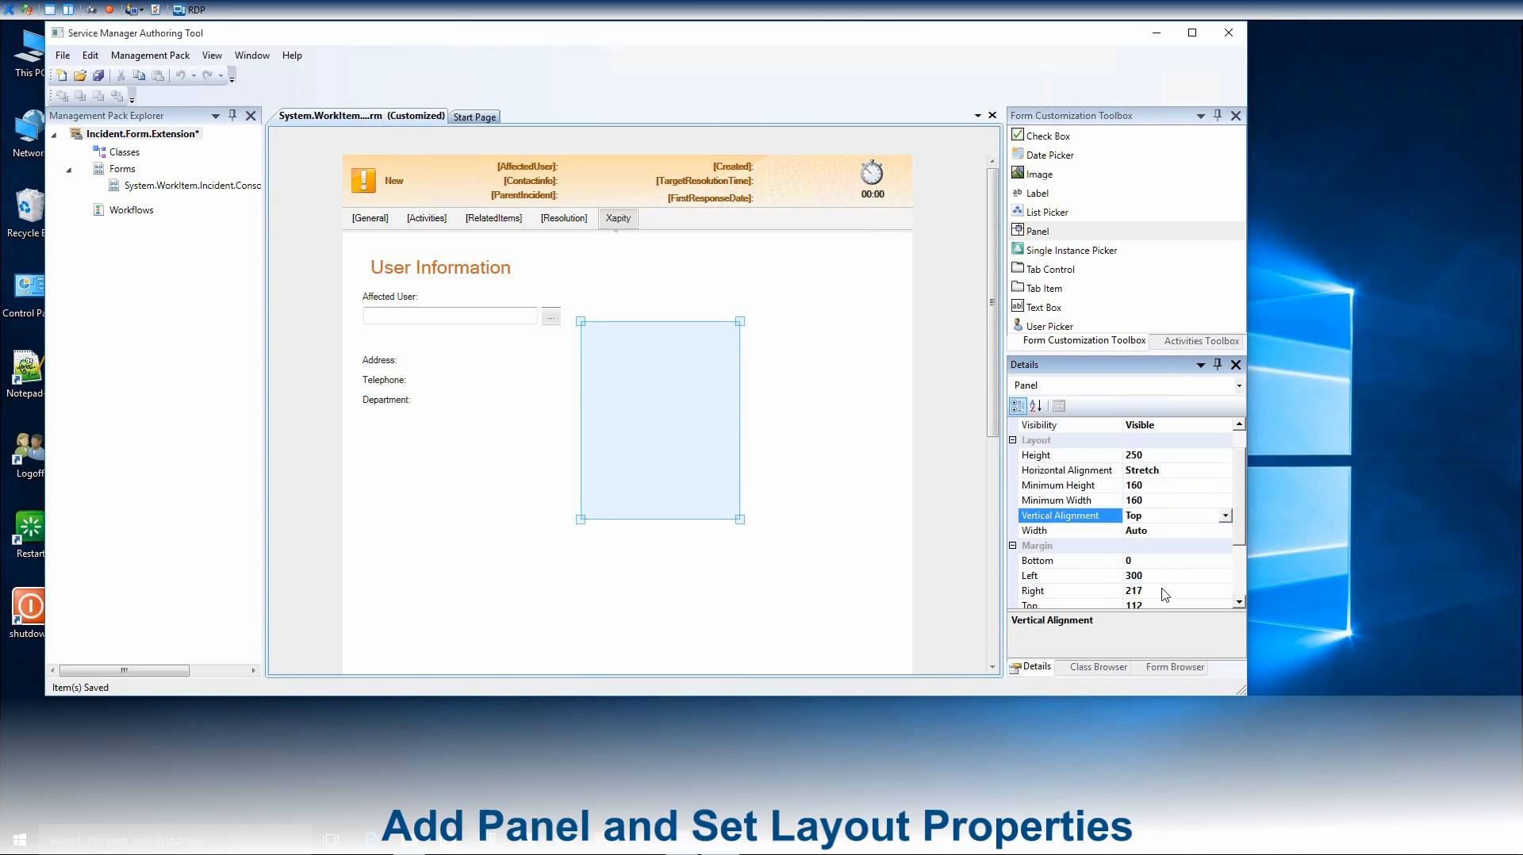
Set the new panel's Top margin to 70 and its Right margin to 20
click(1148, 607)
double_click(1150, 590)
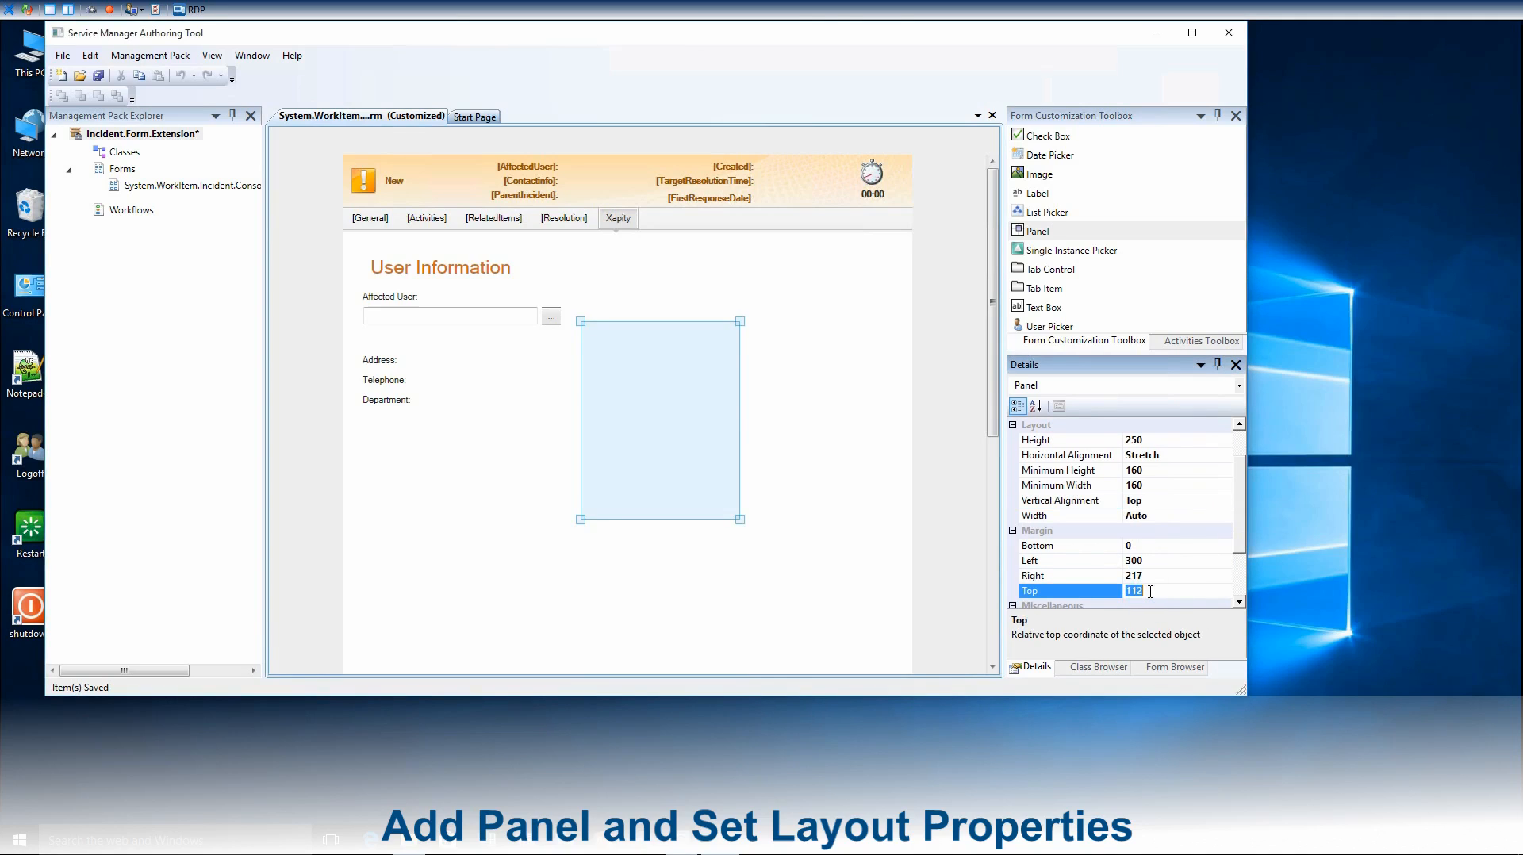
text(70)
key(Return)
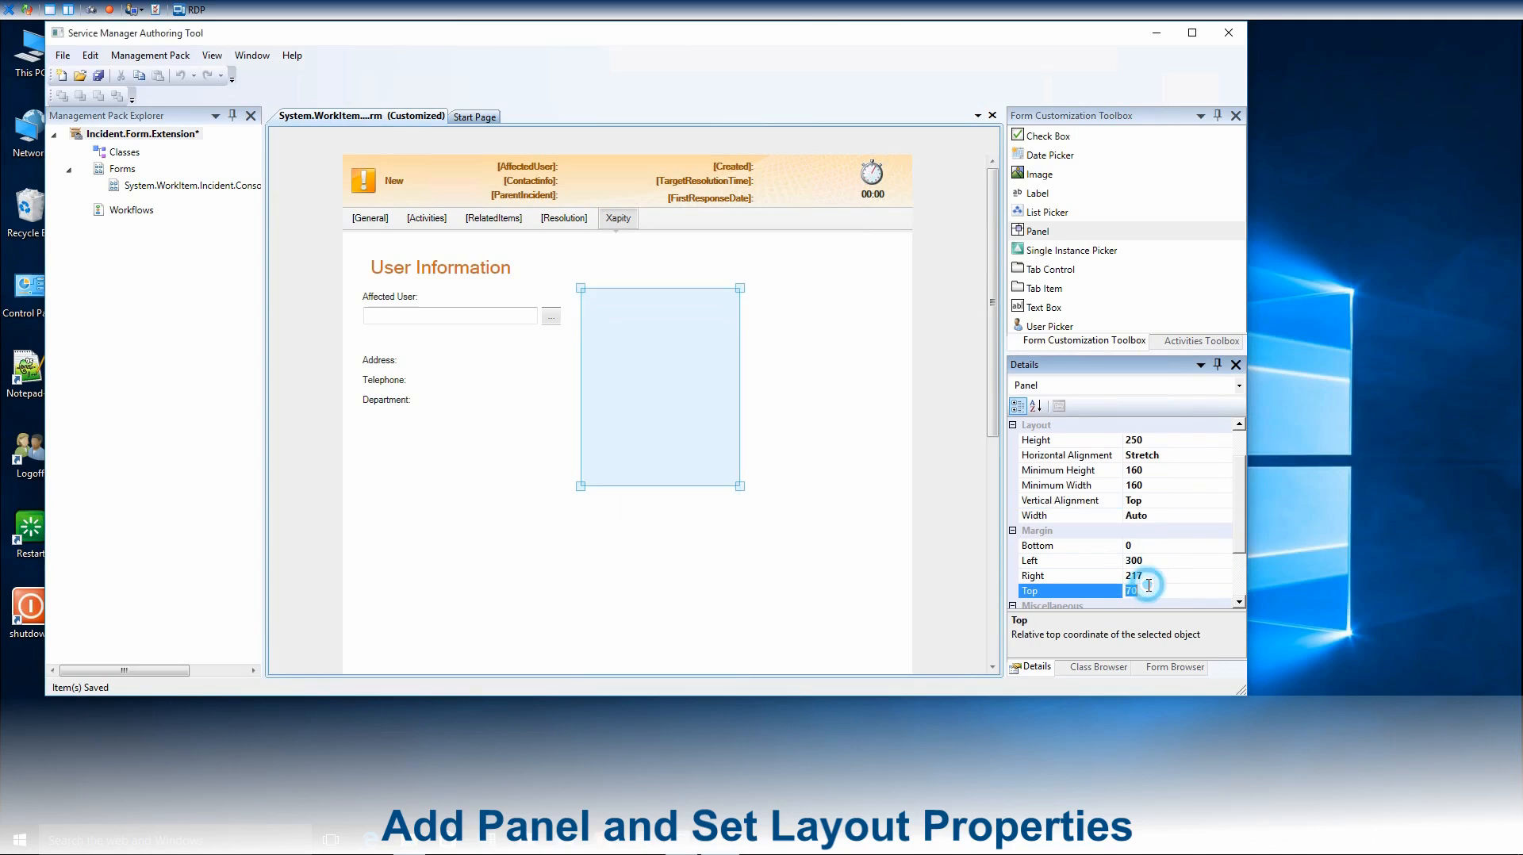
double_click(1148, 576)
text(0)
key(Return)
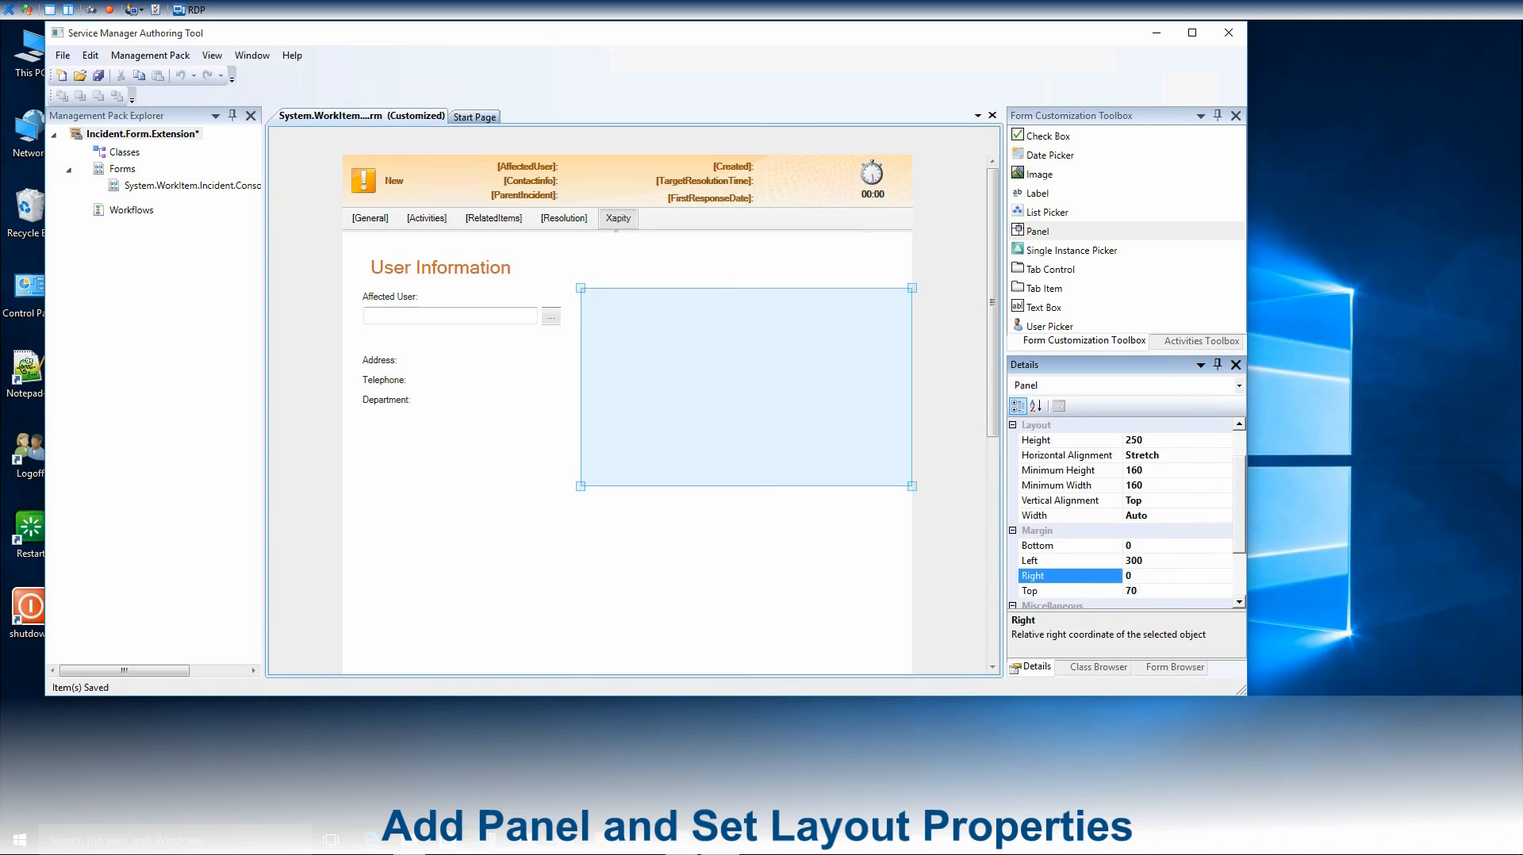
double_click(1148, 576)
key(Return)
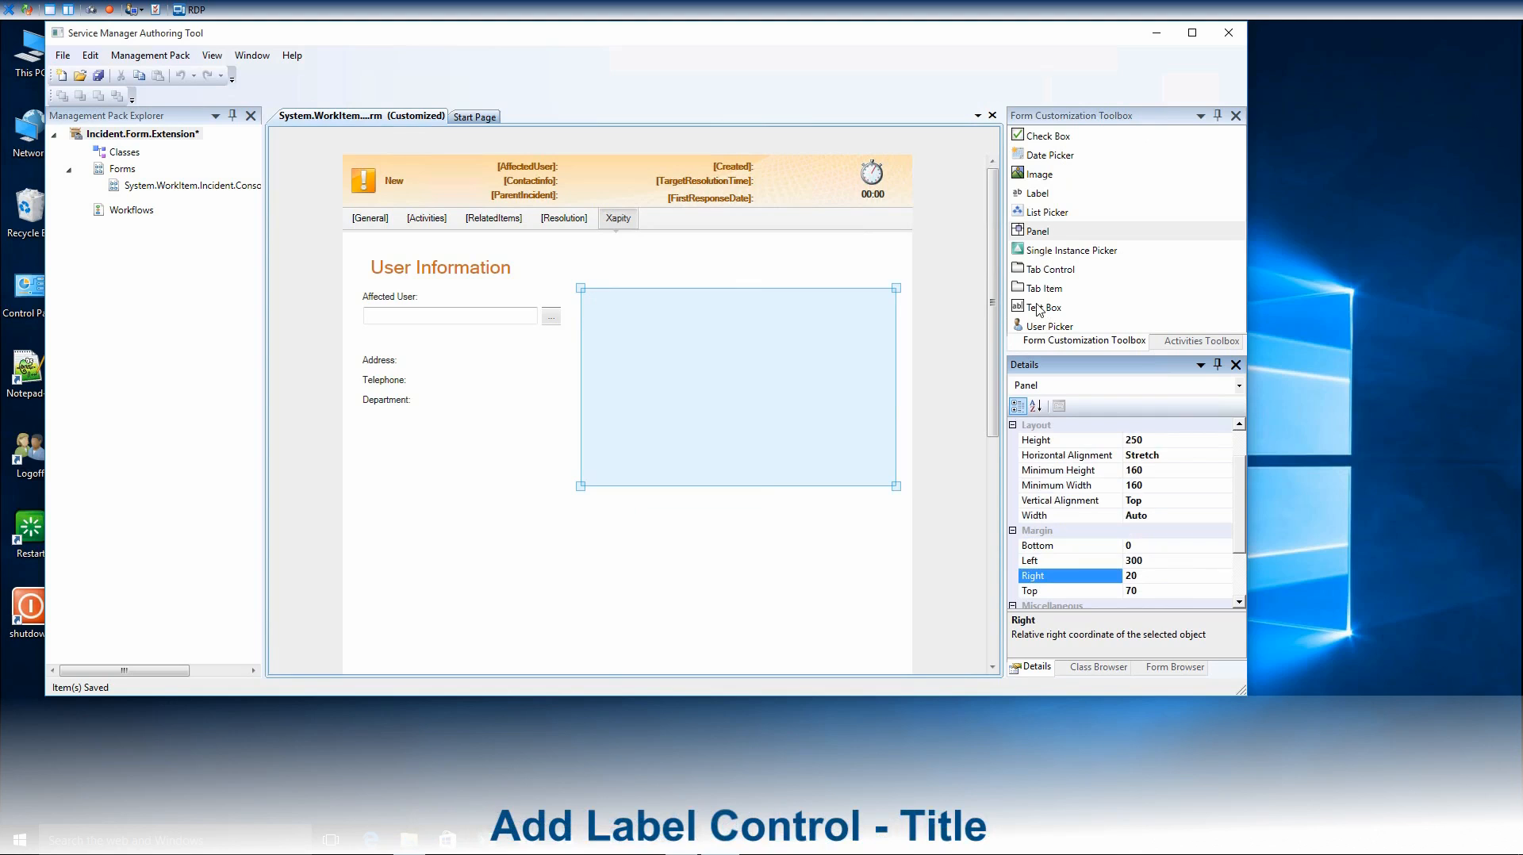
Add a text box near the upper edge of the new panel and set its Height and Minimum Height to 24
drag(1039, 308, 966, 319)
drag(752, 323, 713, 309)
click(1182, 439)
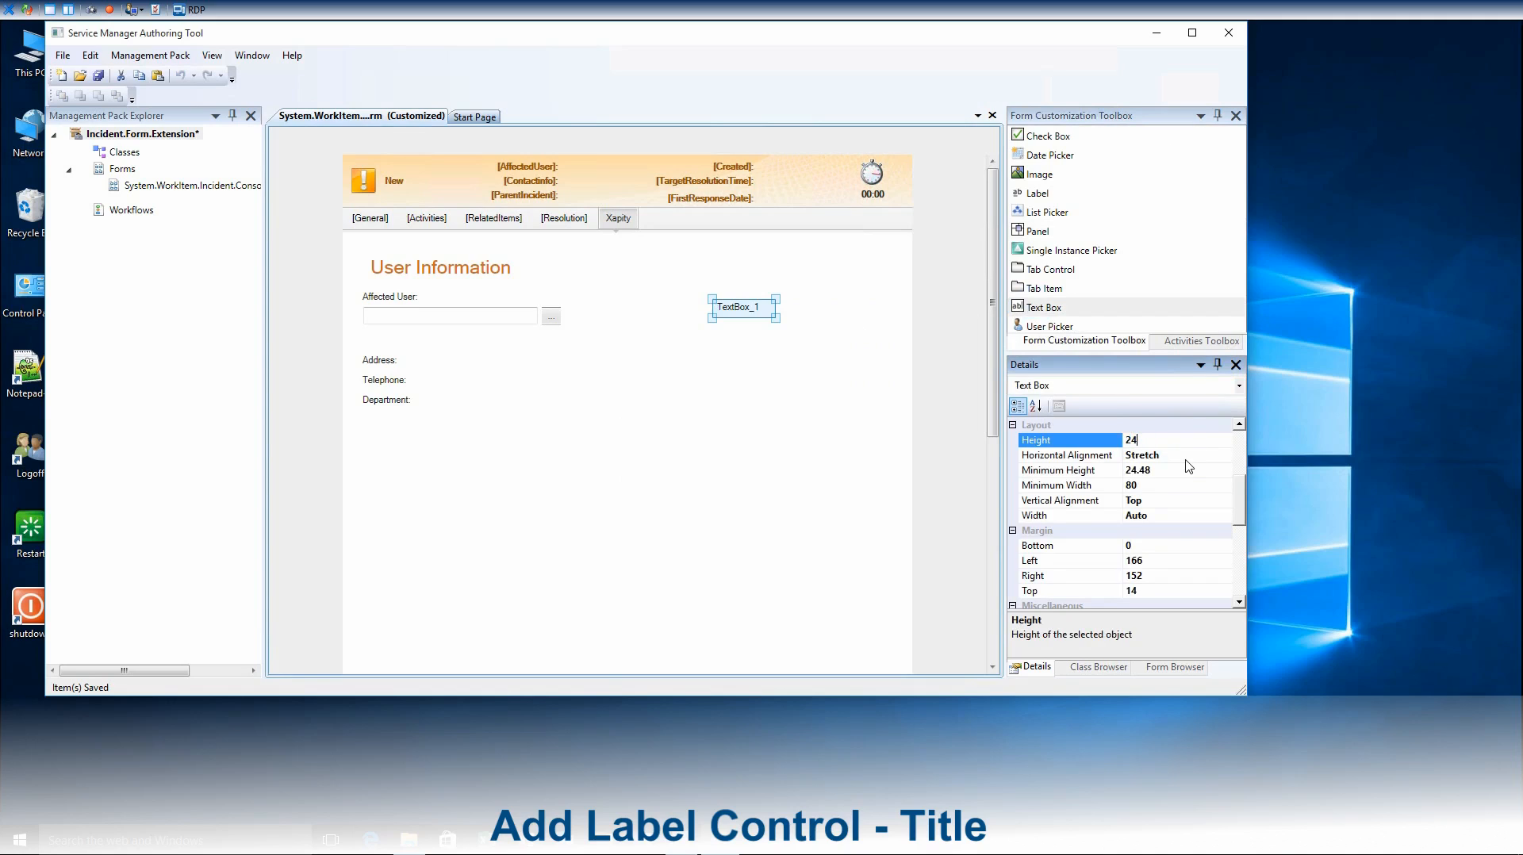
click(1178, 470)
text(24)
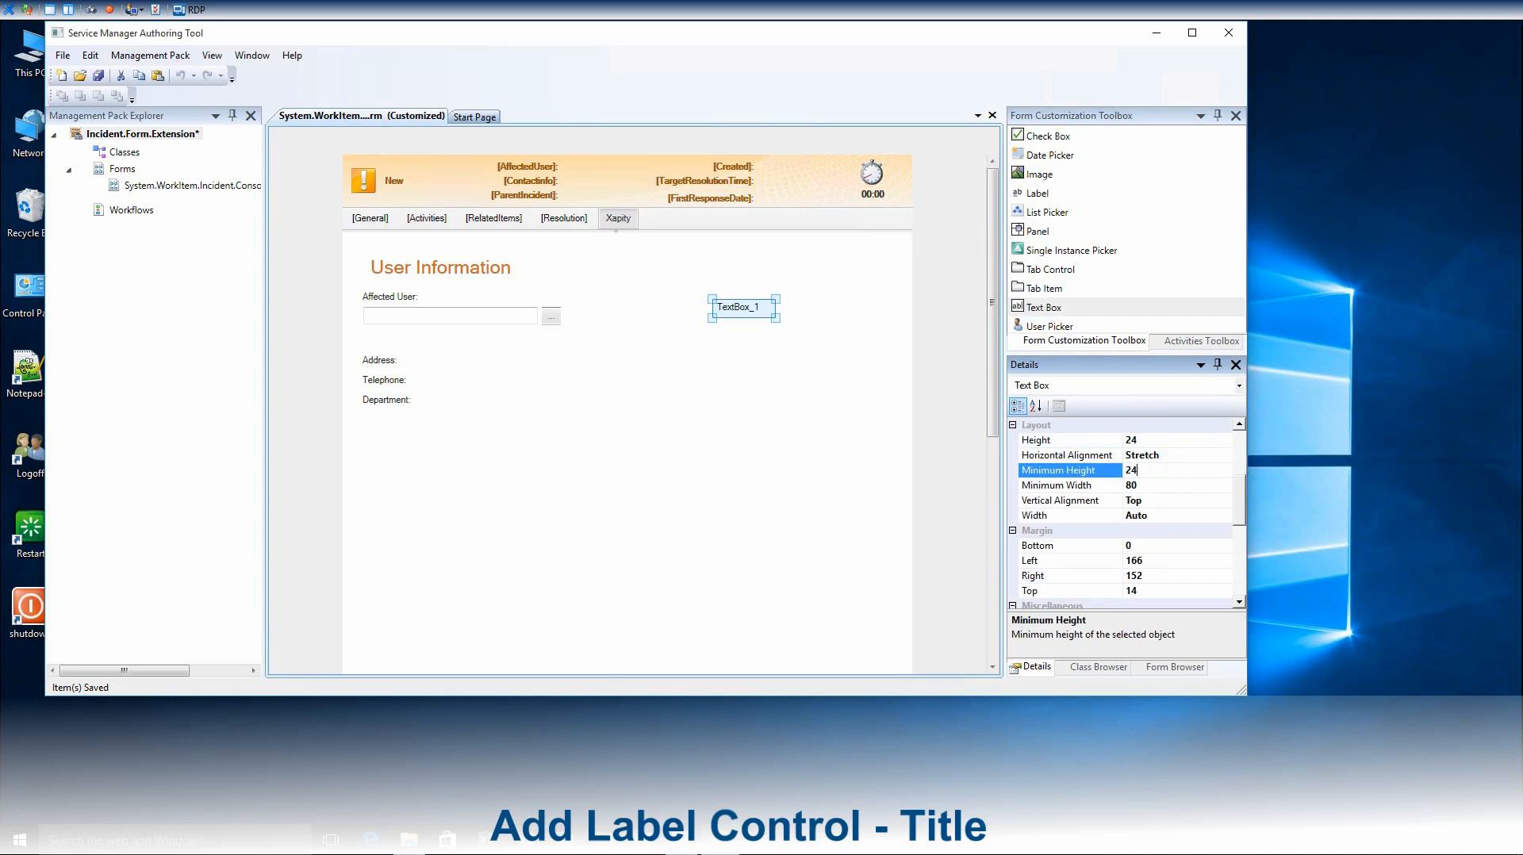
click(1190, 505)
click(1182, 517)
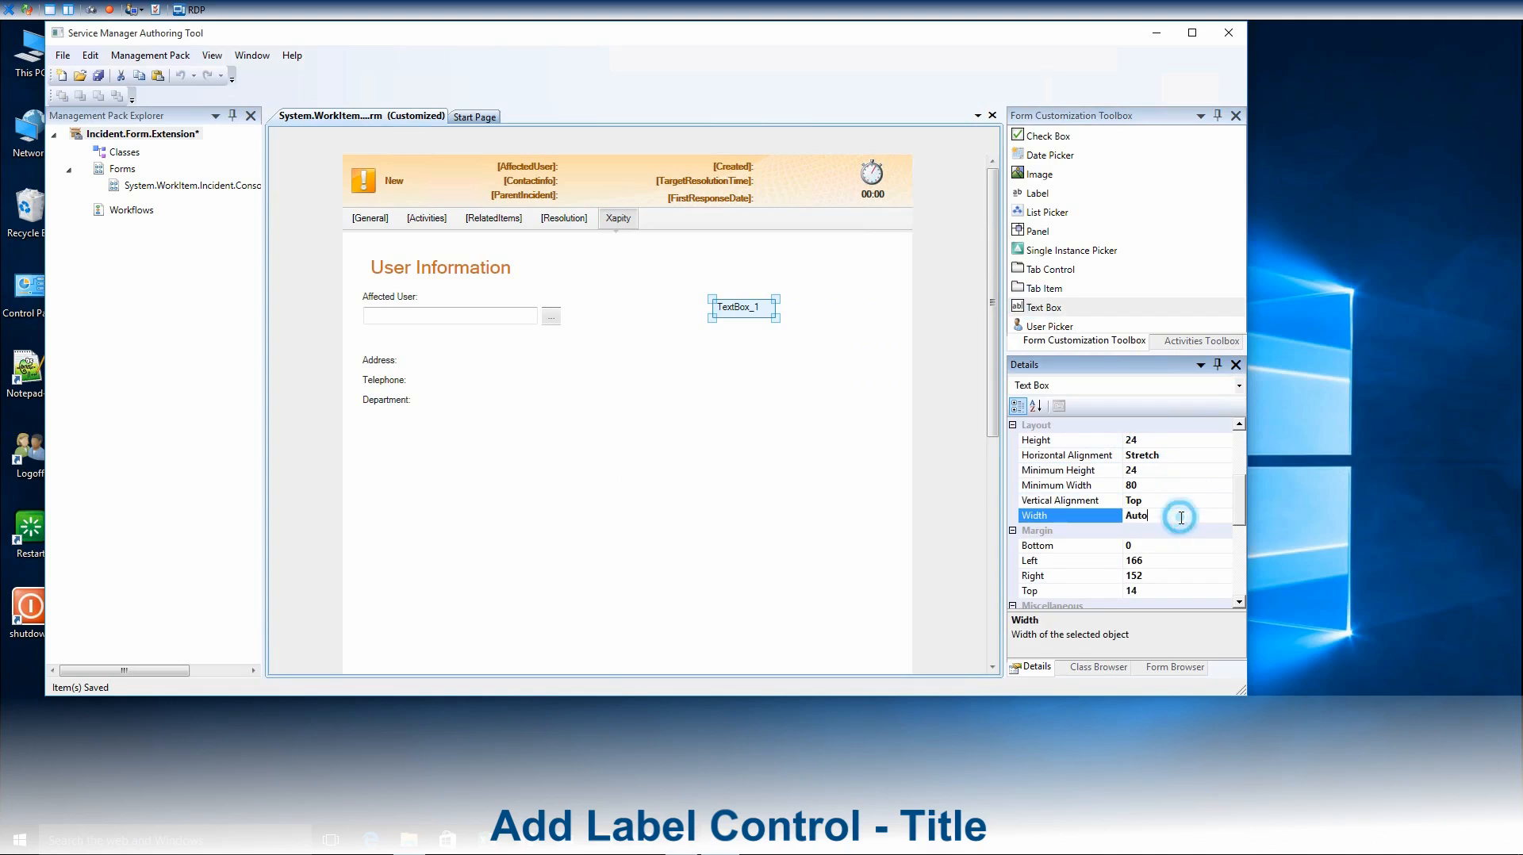
Set the Left, Right and Top margins of the panel's text box to 0
click(1164, 564)
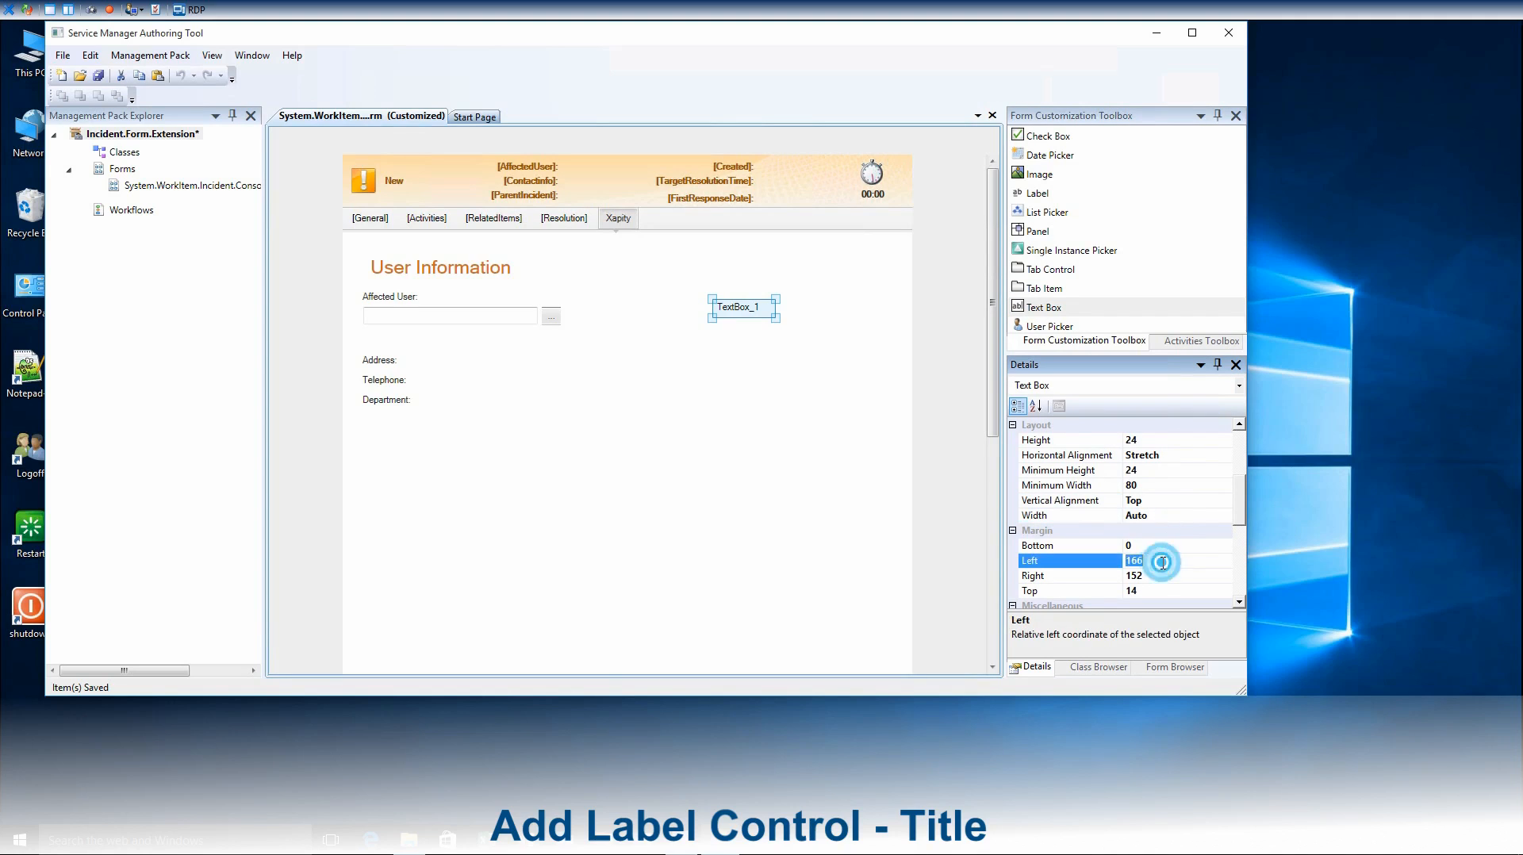
click(1162, 577)
text(0)
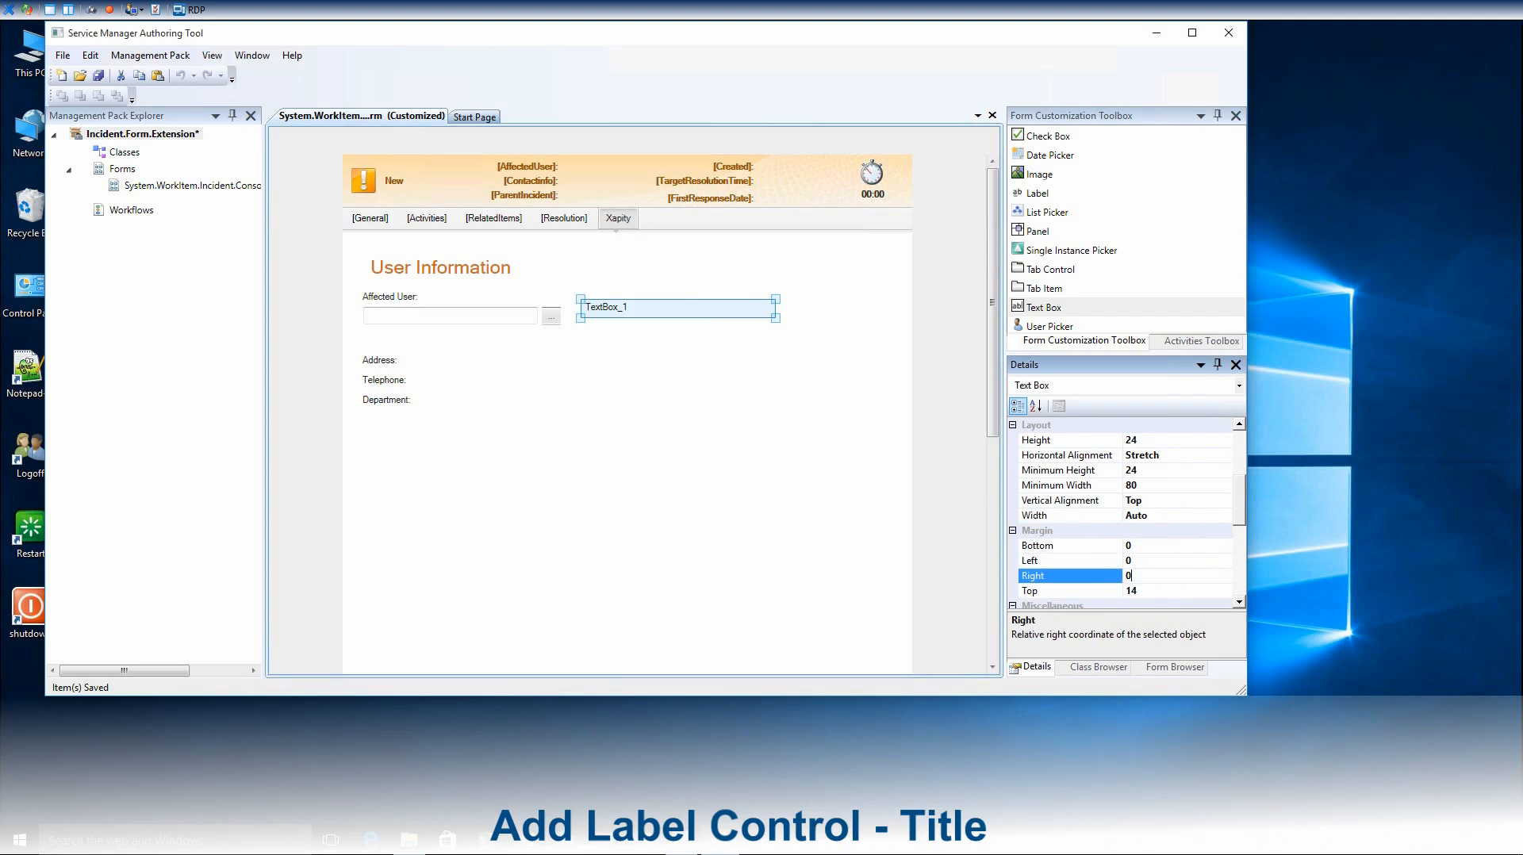
click(1156, 591)
text(0)
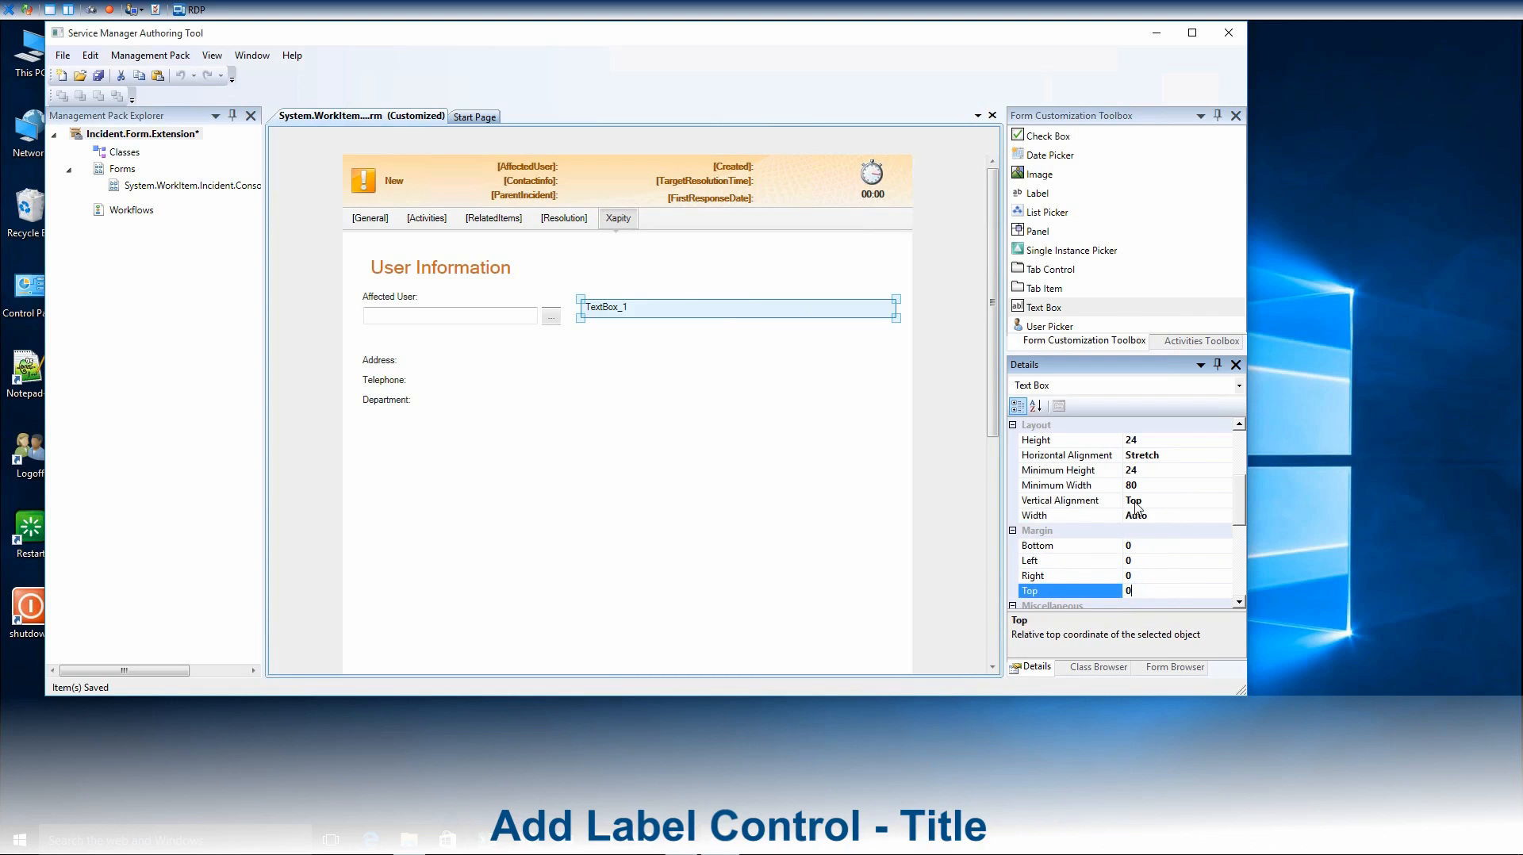
Add a second text box below the first in the panel, with Height Auto and Horizontal Alignment Stretch
drag(1039, 307, 611, 328)
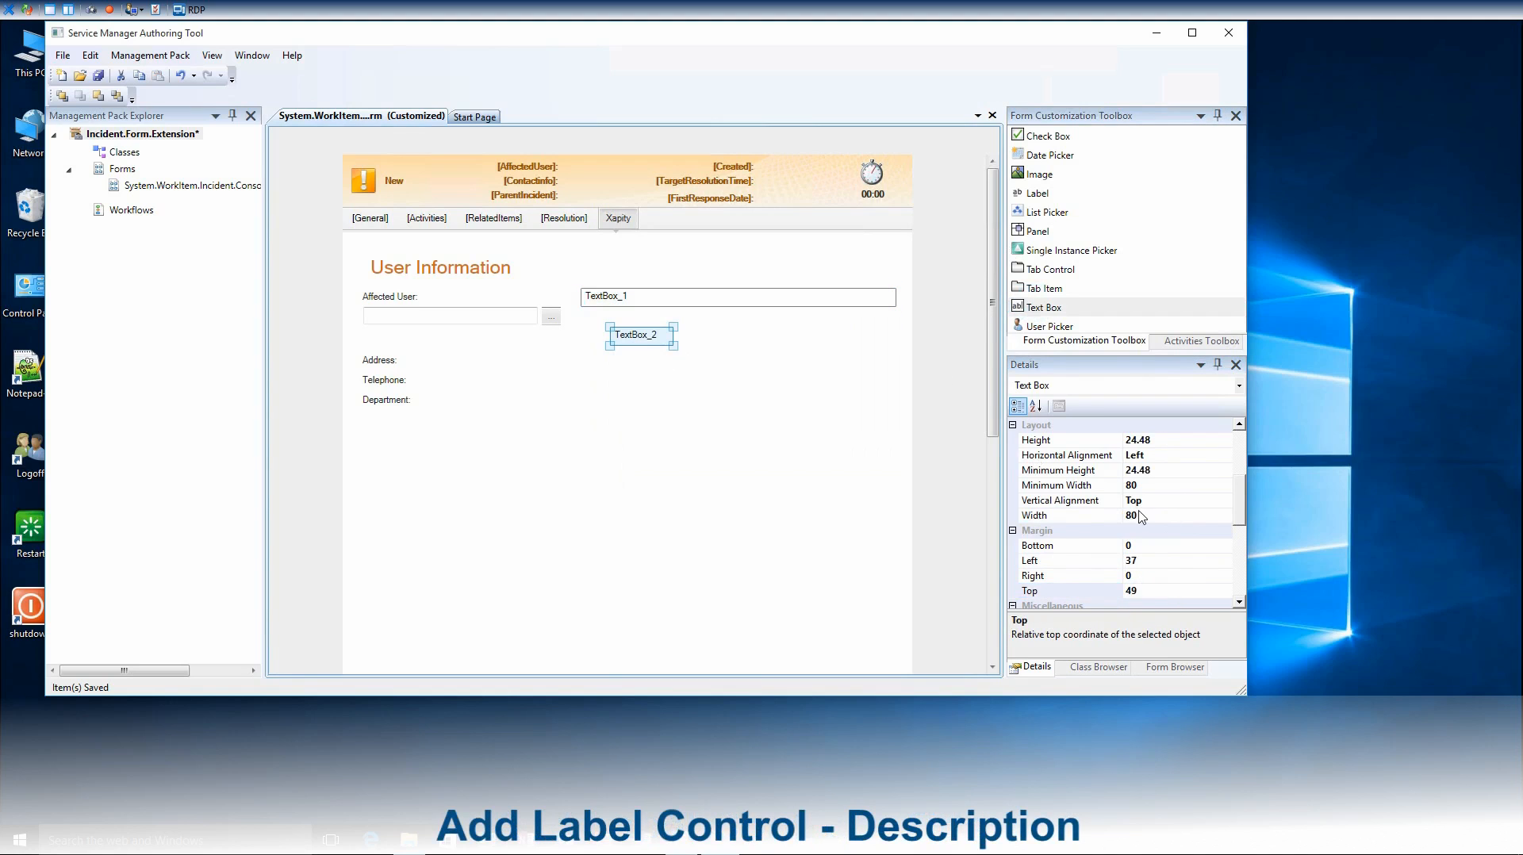
click(1168, 440)
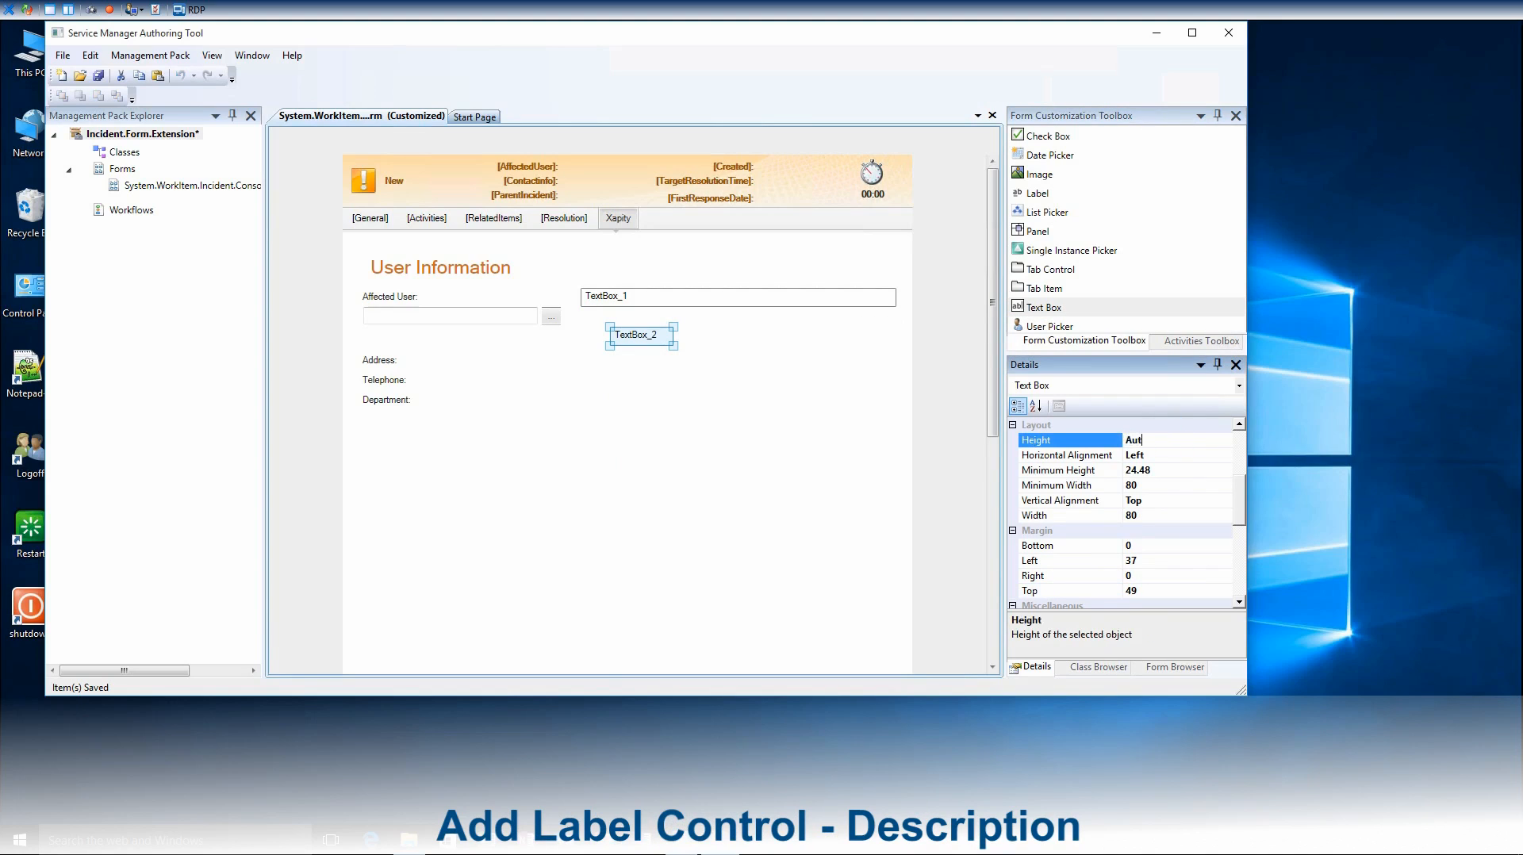
click(1167, 458)
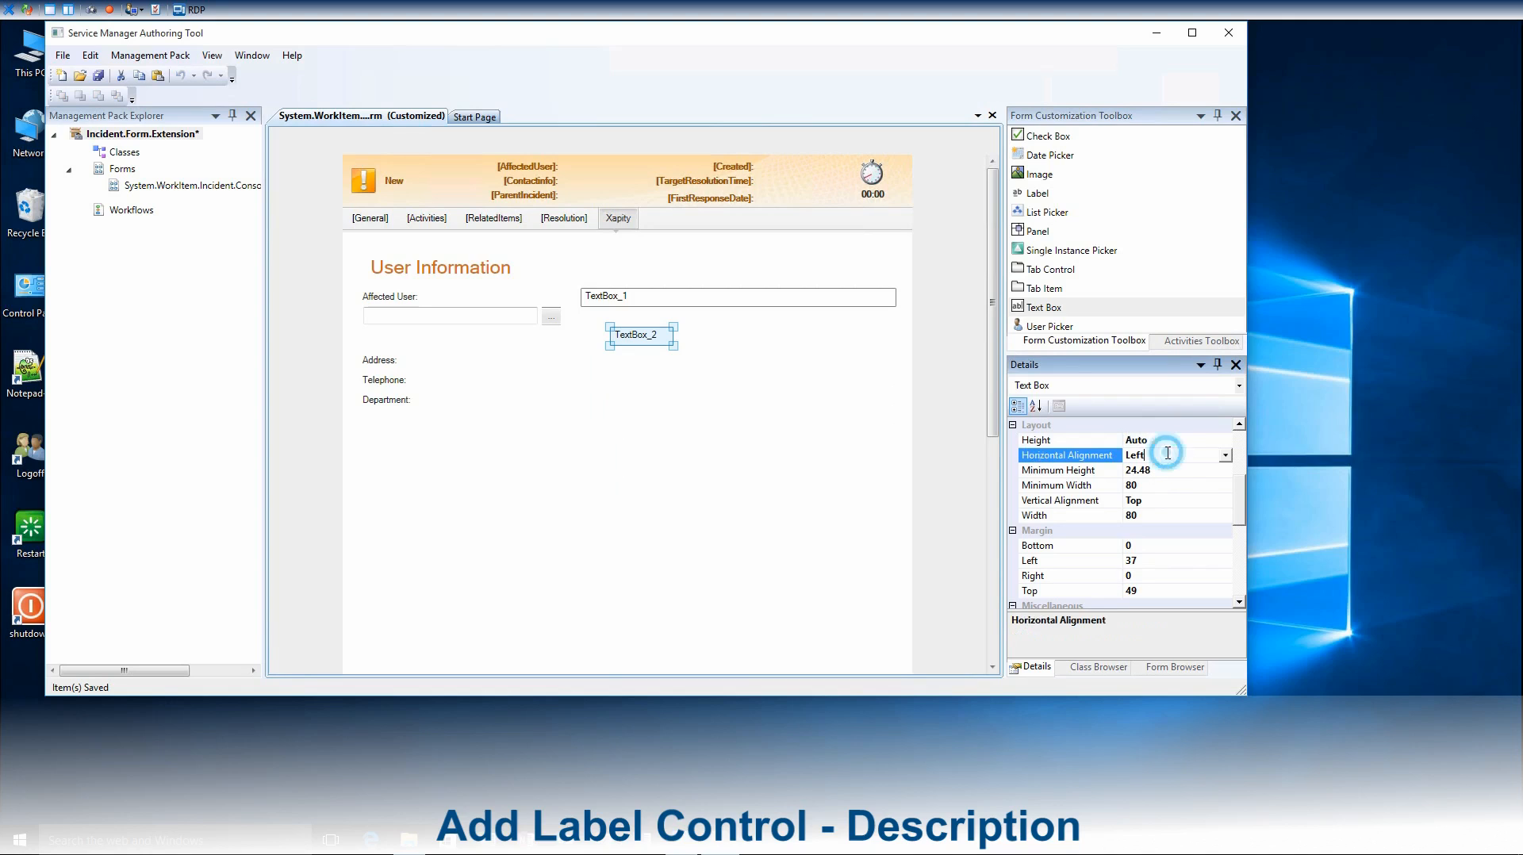
click(1226, 455)
click(1140, 515)
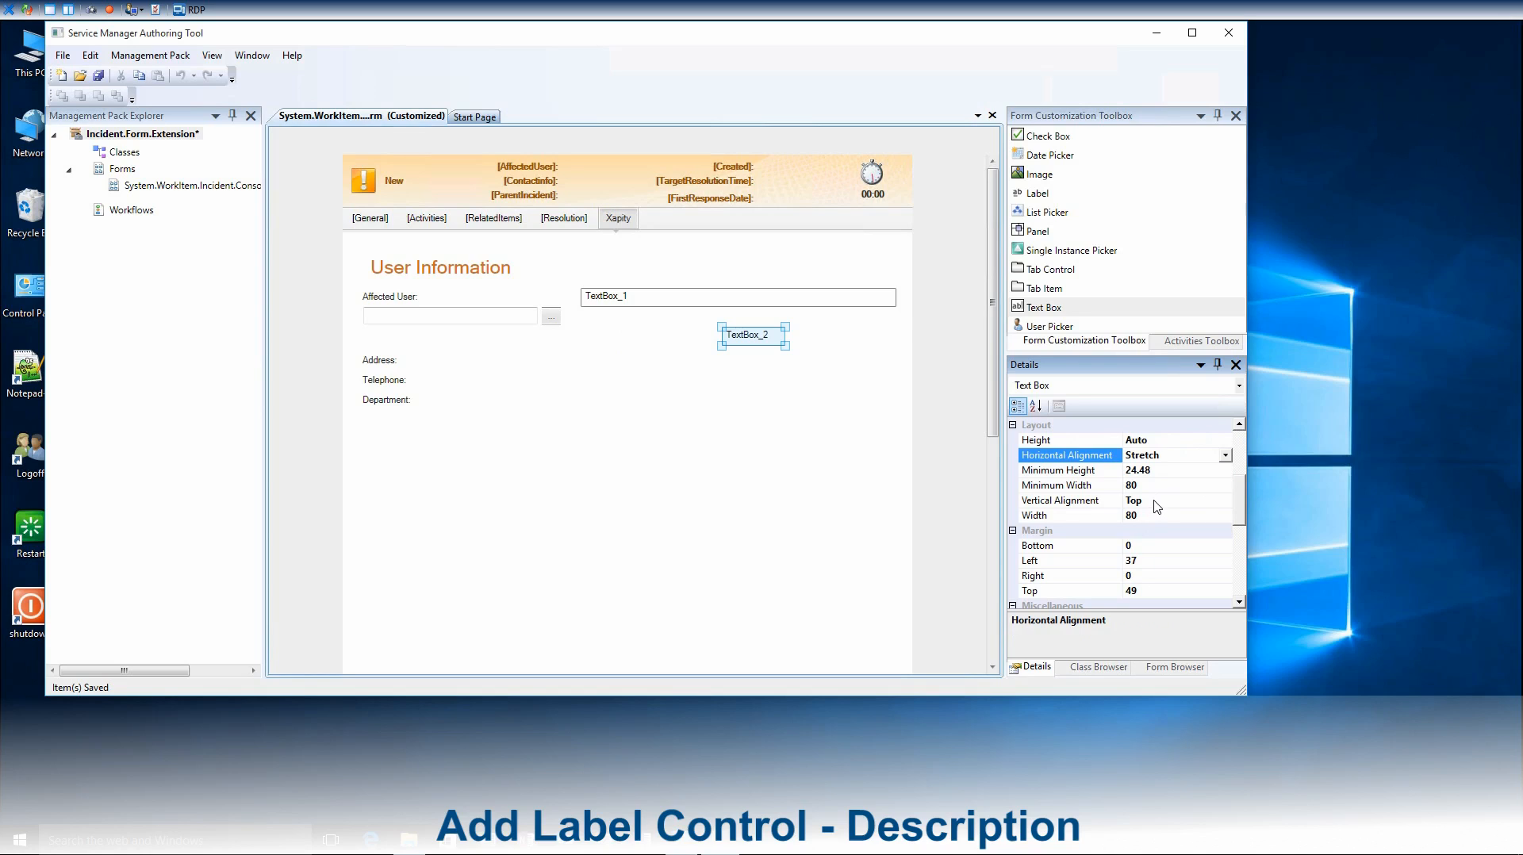
Set the second text box's Vertical Alignment to Stretch and its Width to Auto
click(1157, 506)
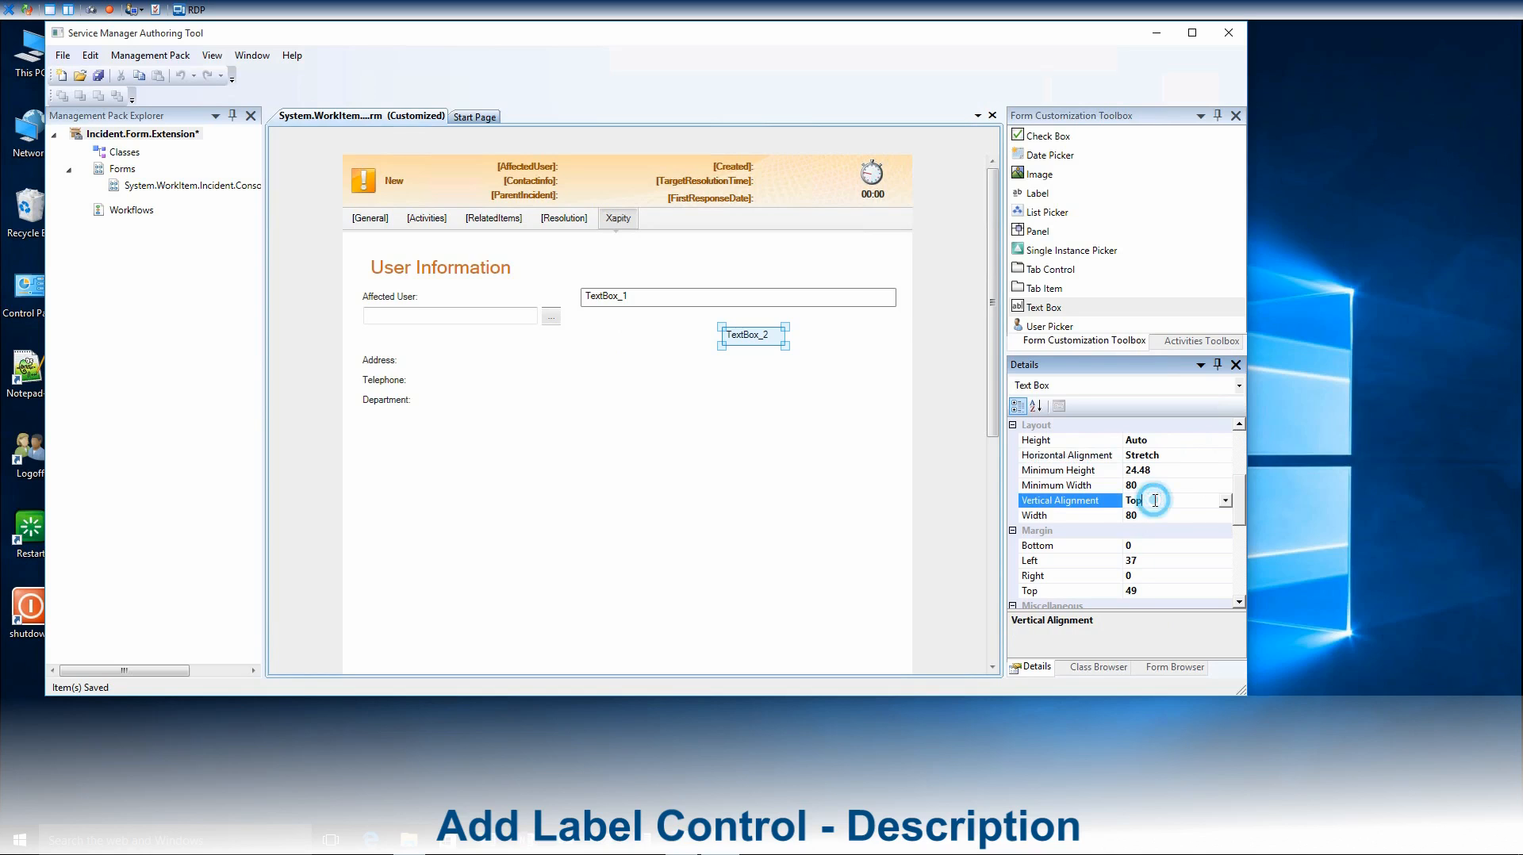
click(1225, 500)
click(1150, 546)
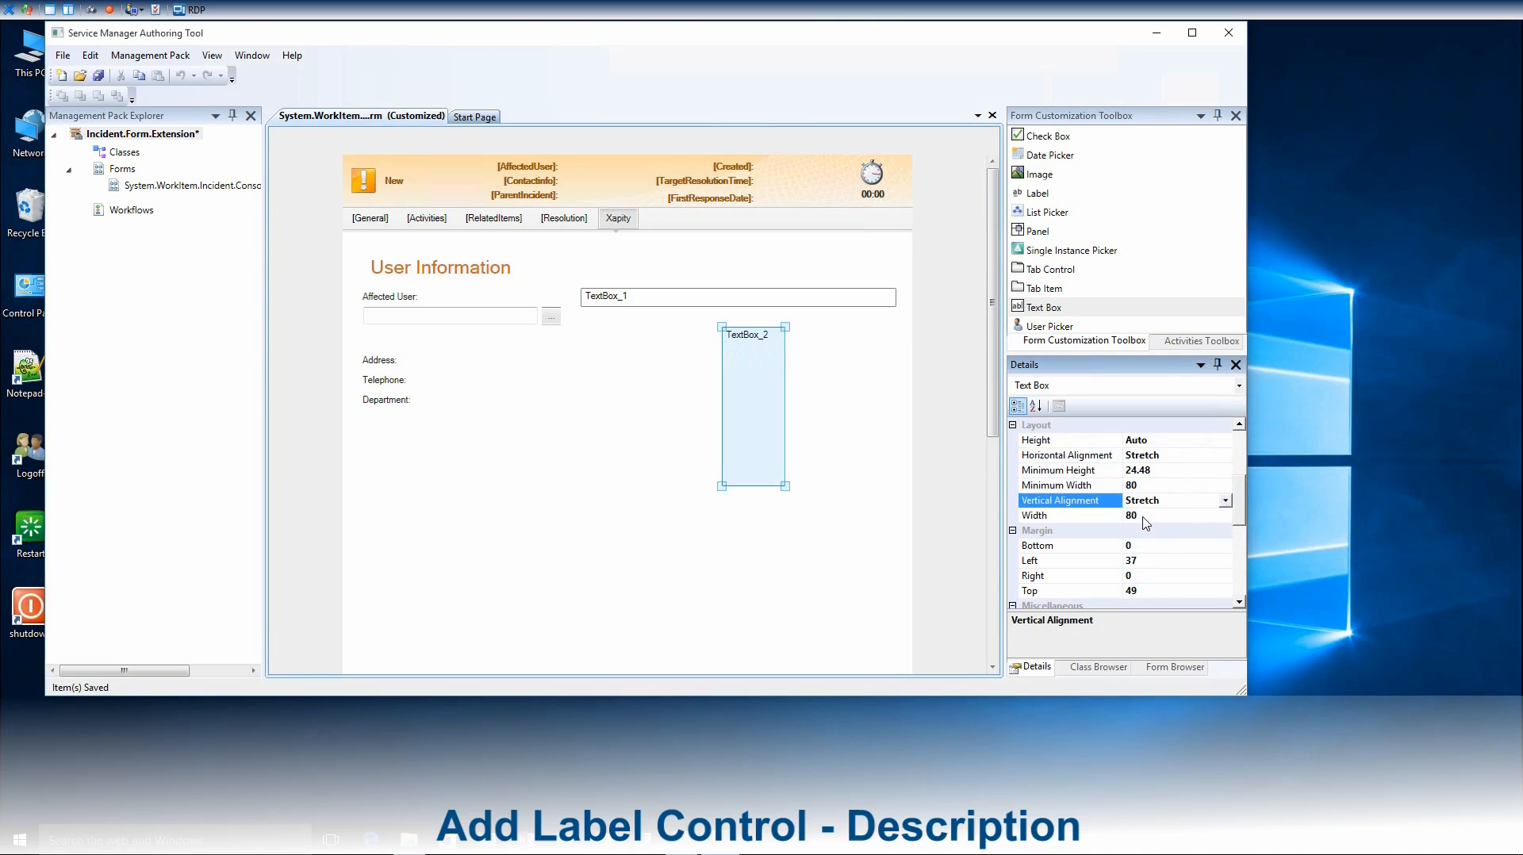
click(1145, 517)
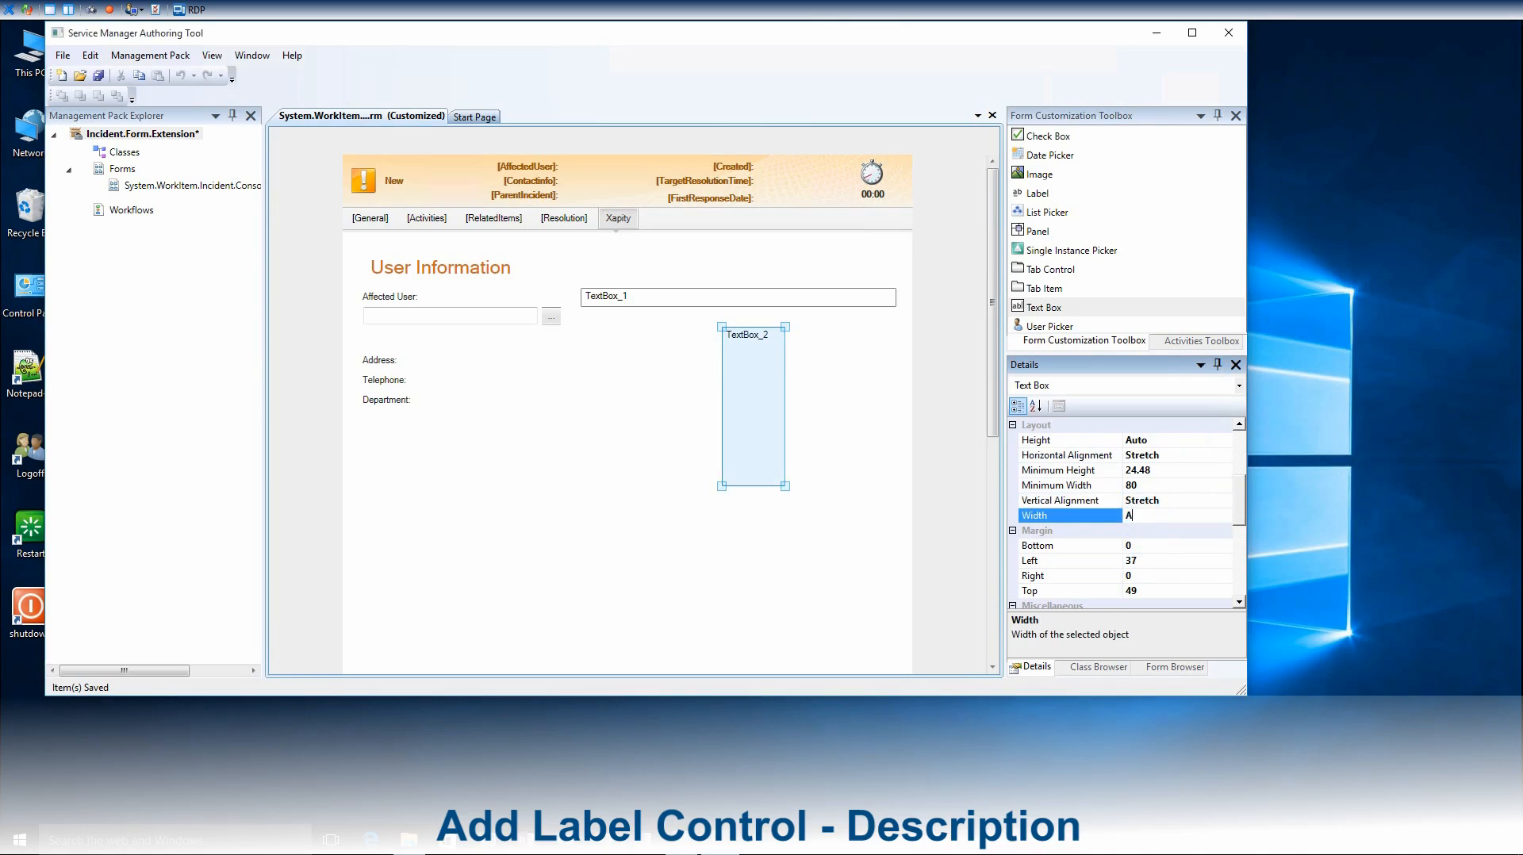
Set the second text box's Left margin to 0 and its Top margin to 35
click(1153, 561)
double_click(1149, 560)
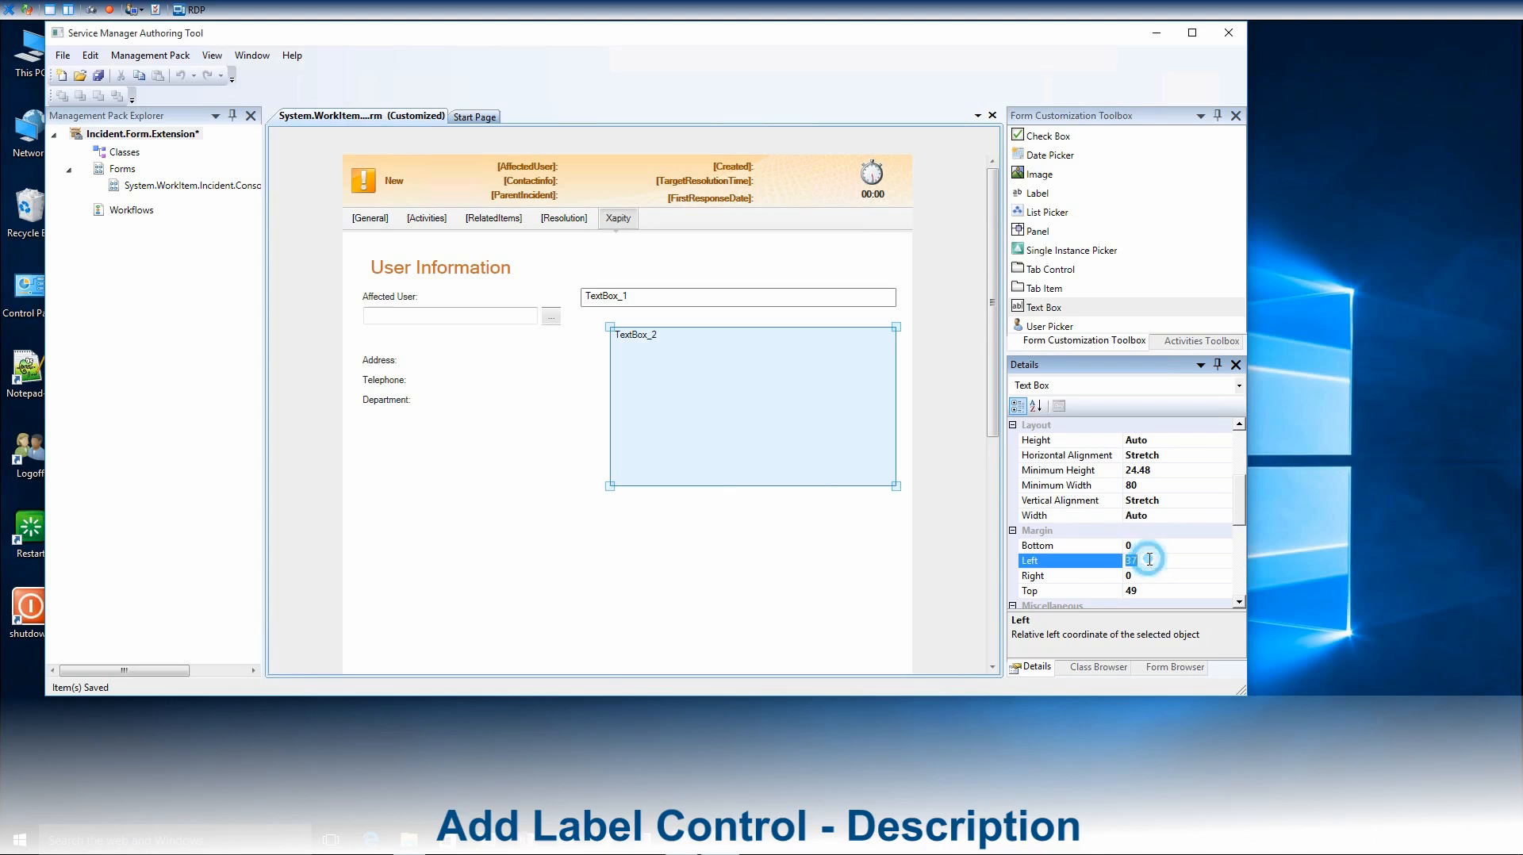
text(0)
click(1145, 591)
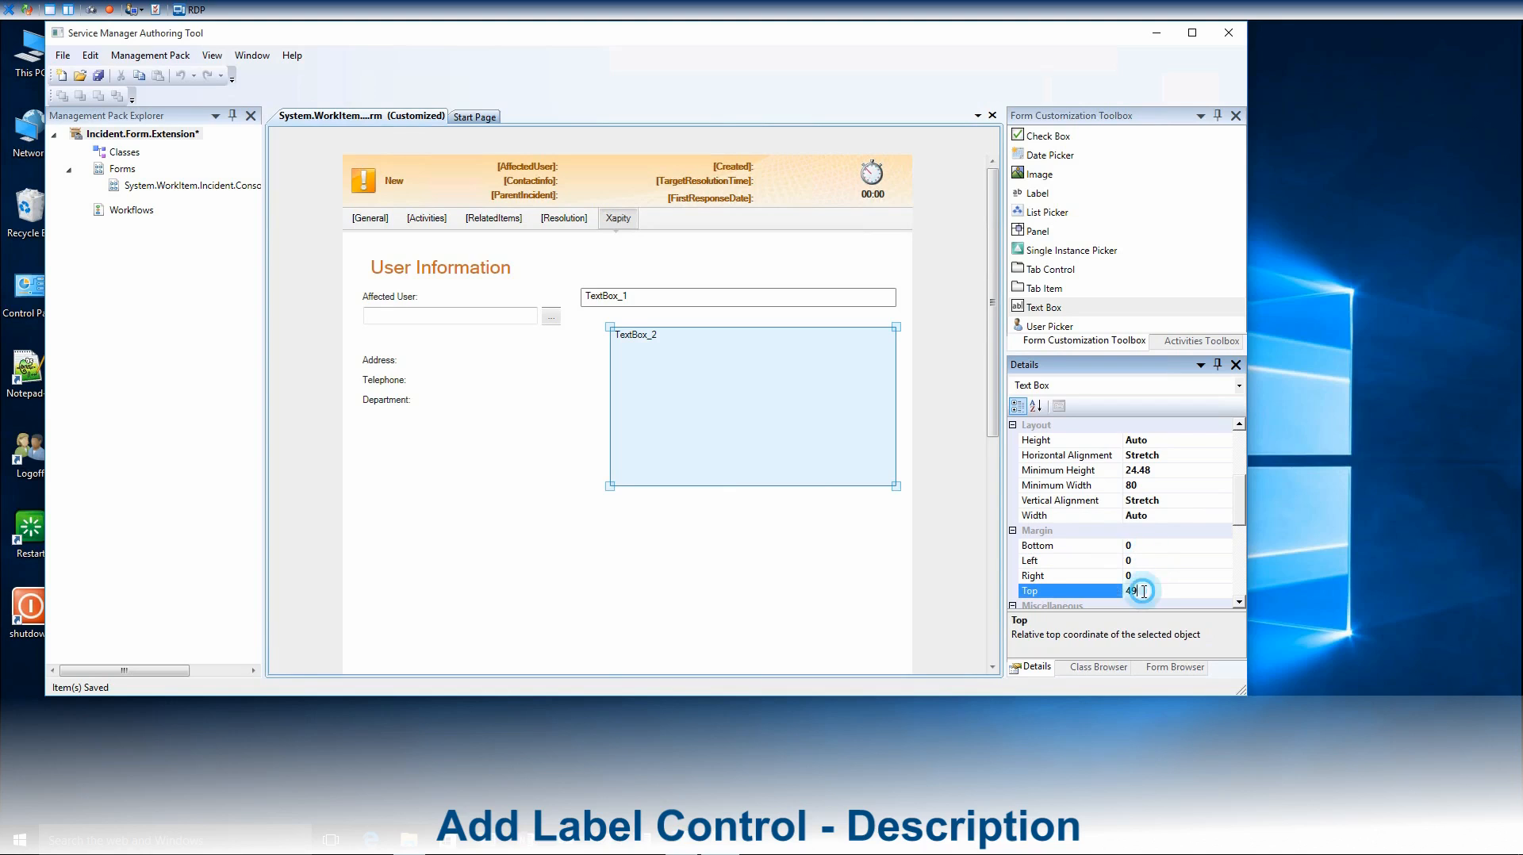
text(35)
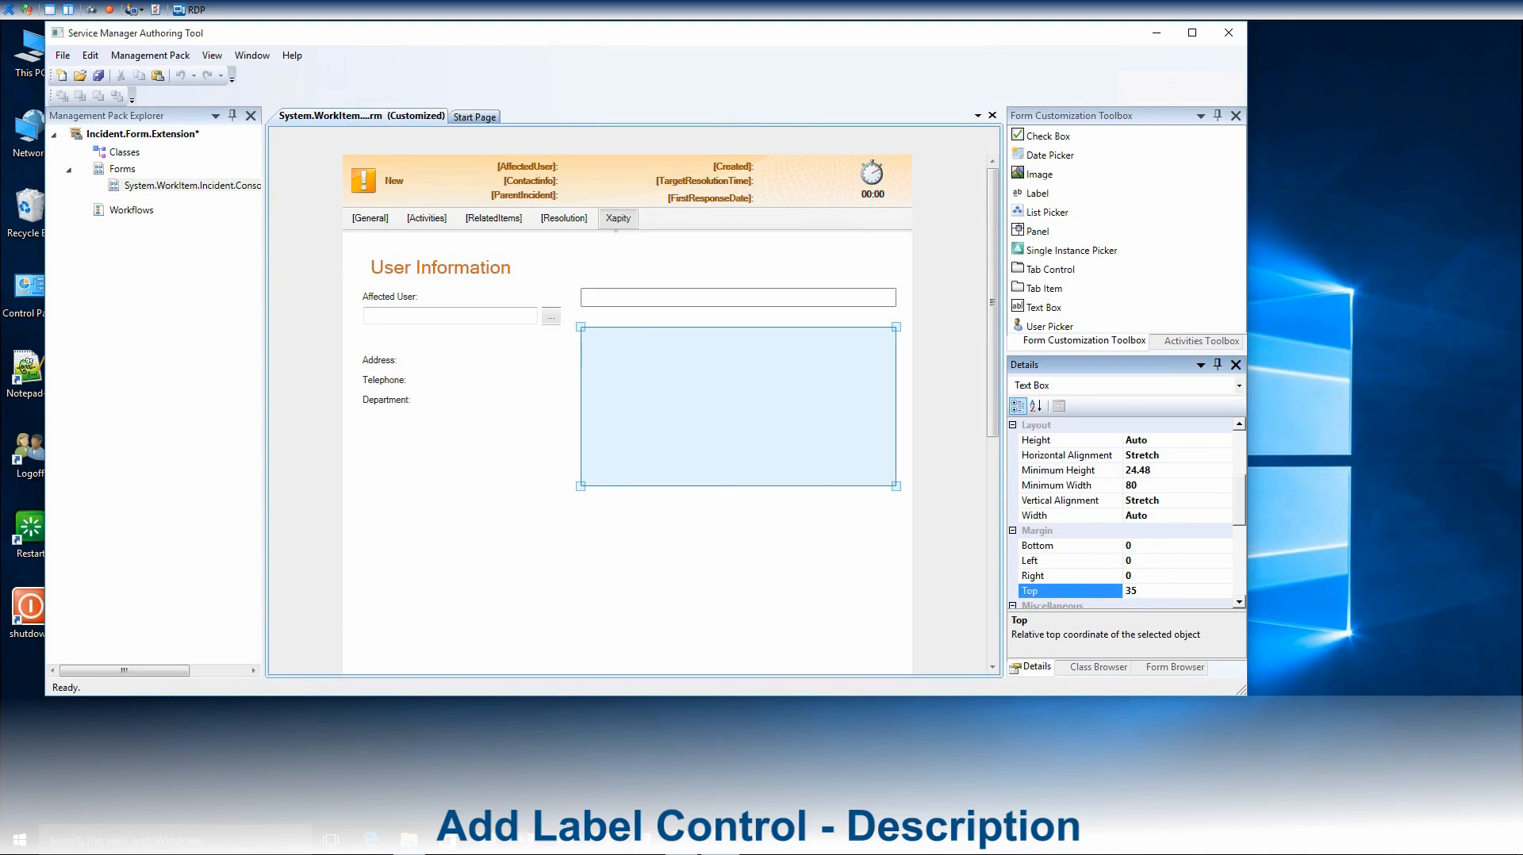
key(Return)
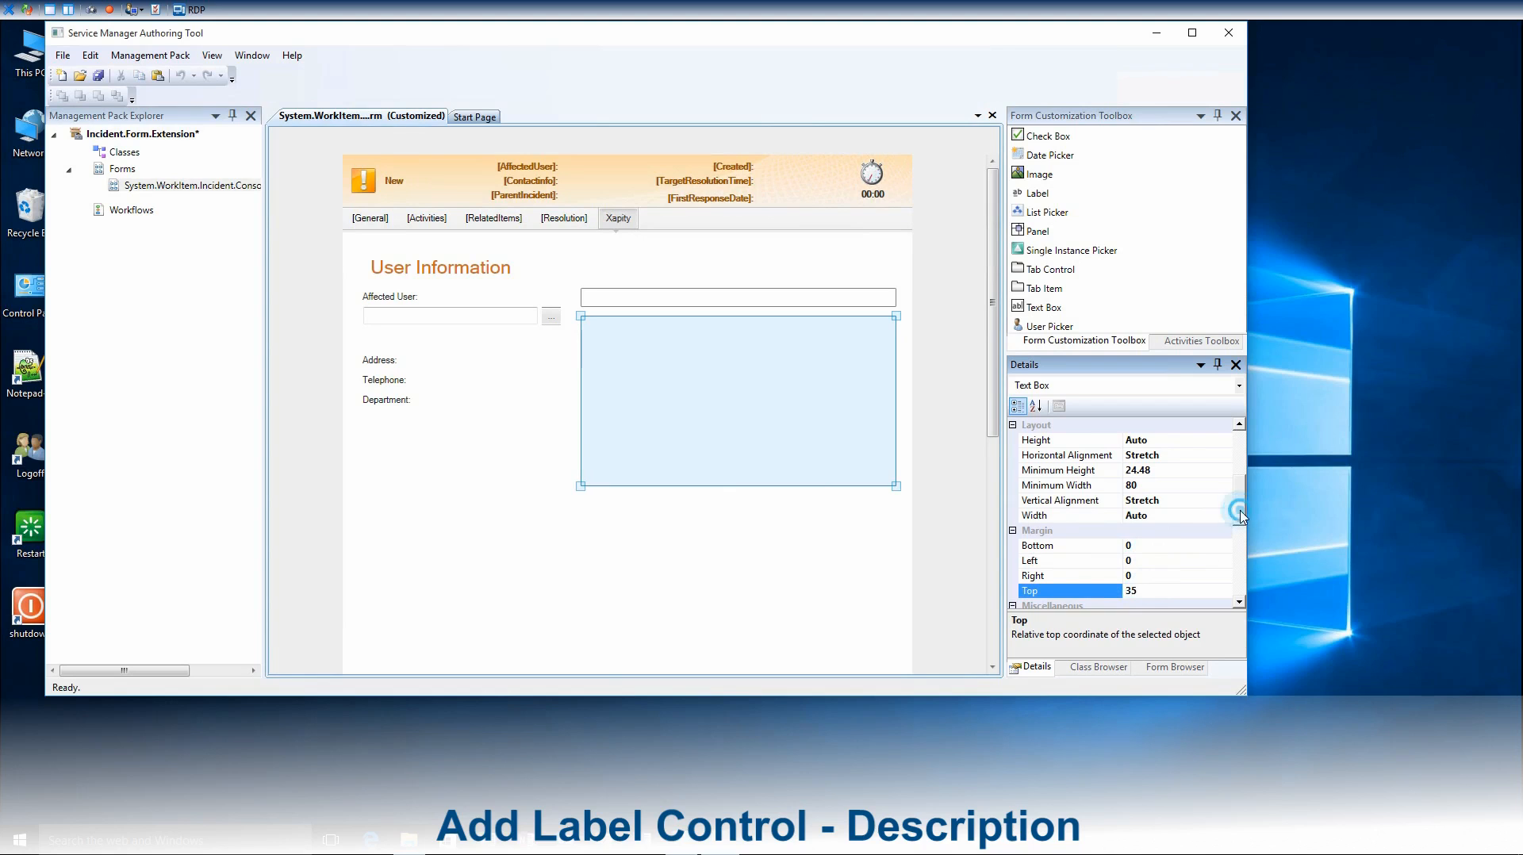
Bind the large lower text box to the Description property of the Incident class
scroll(1221, 507, up, 3)
click(1188, 486)
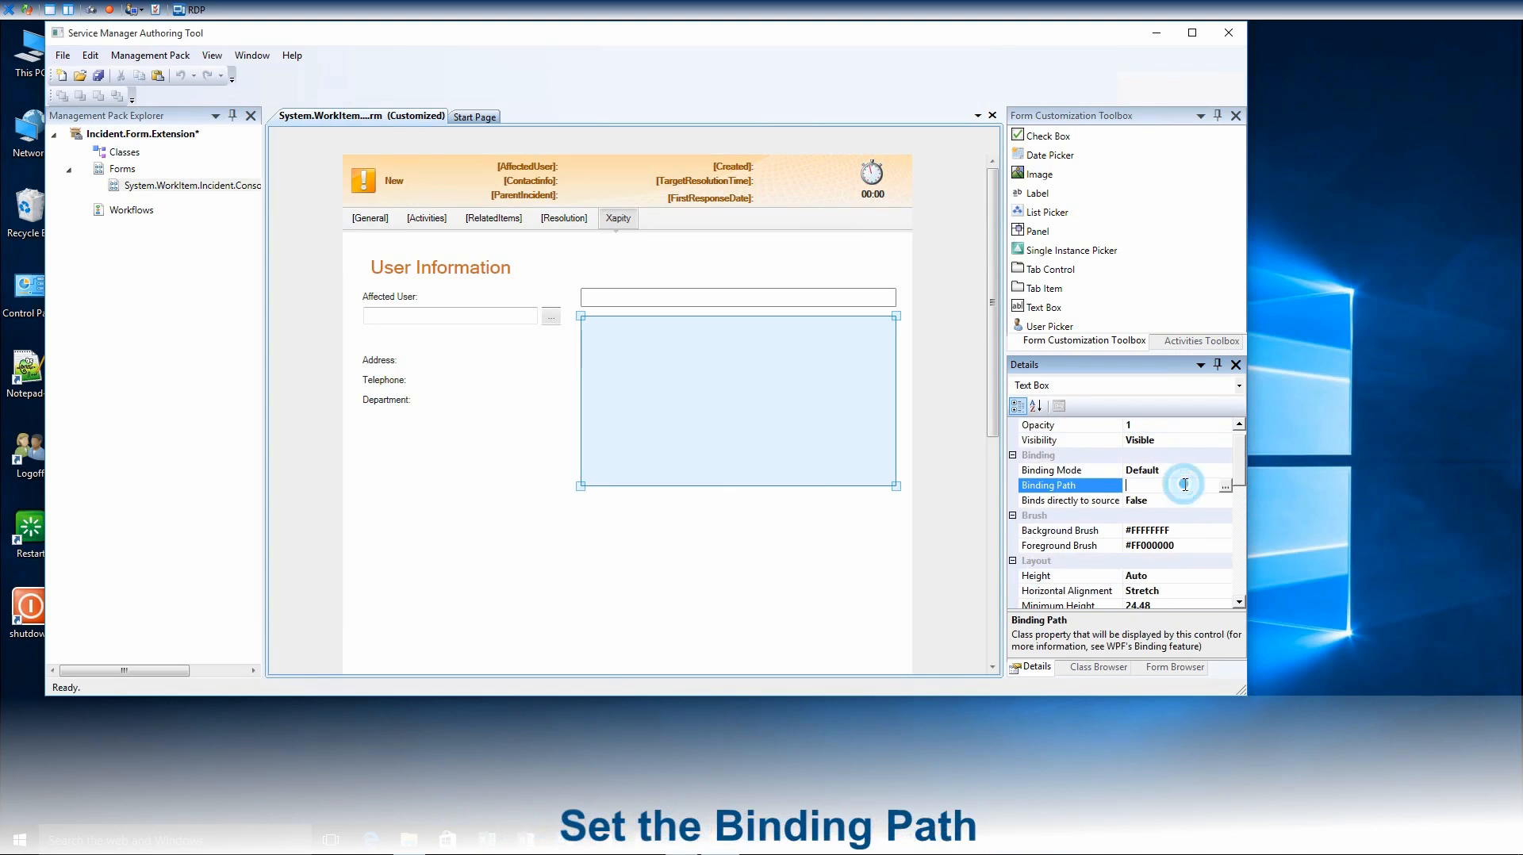
click(1225, 486)
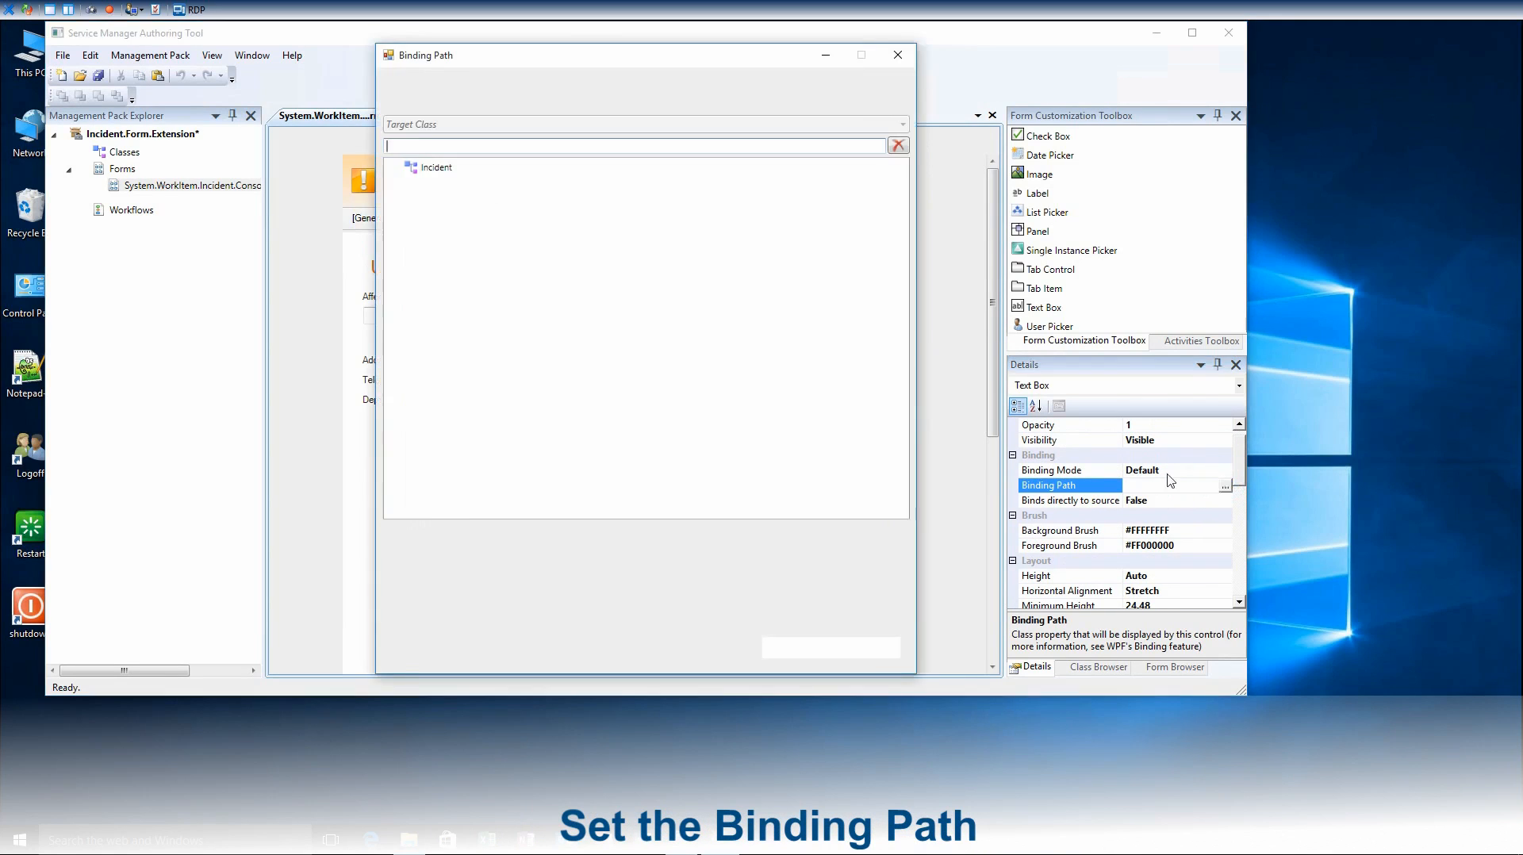
click(462, 342)
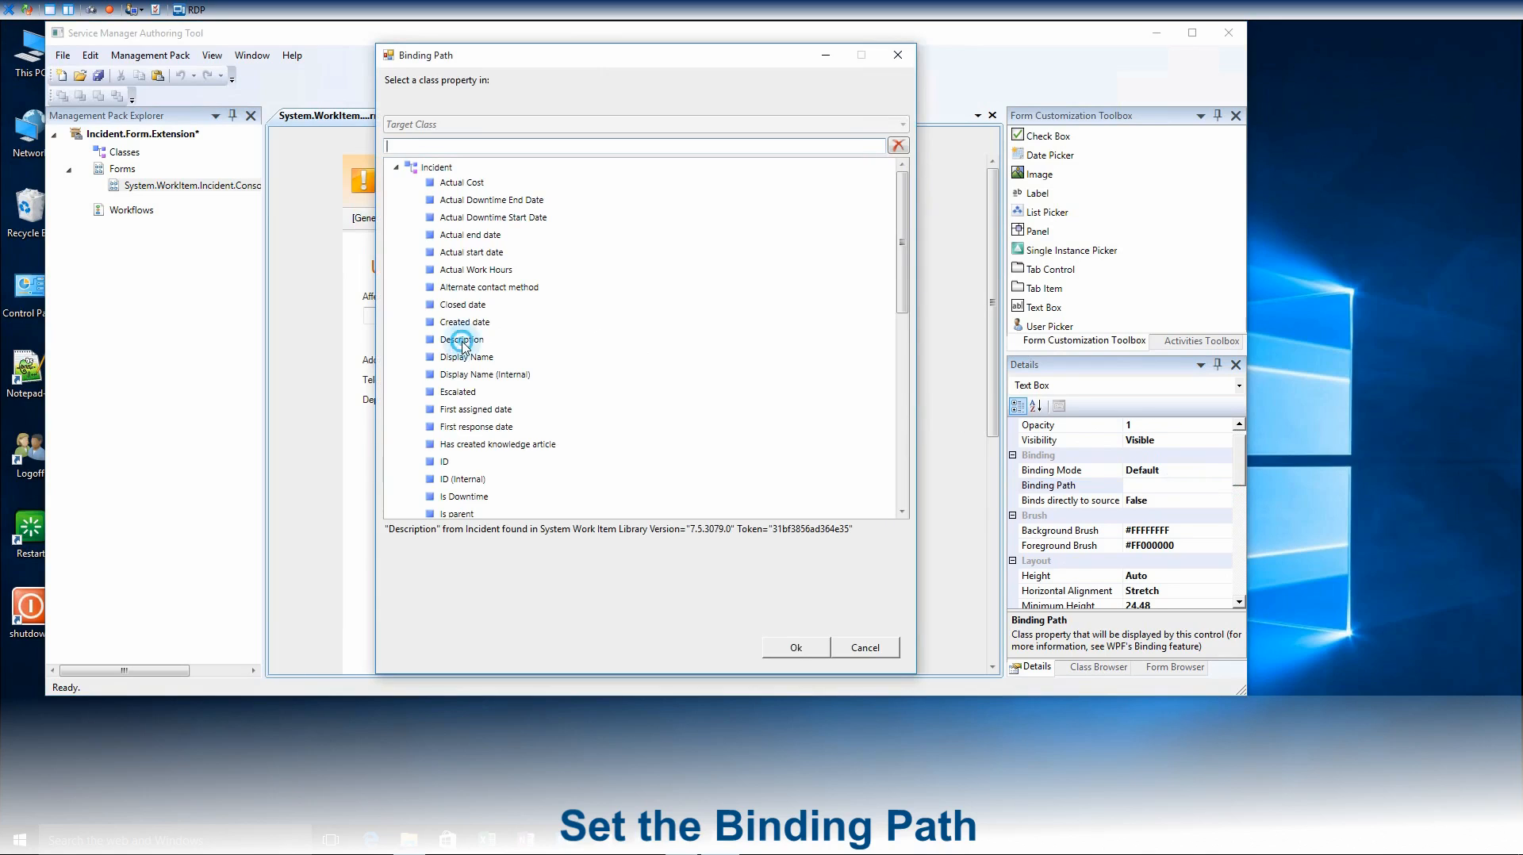
click(796, 649)
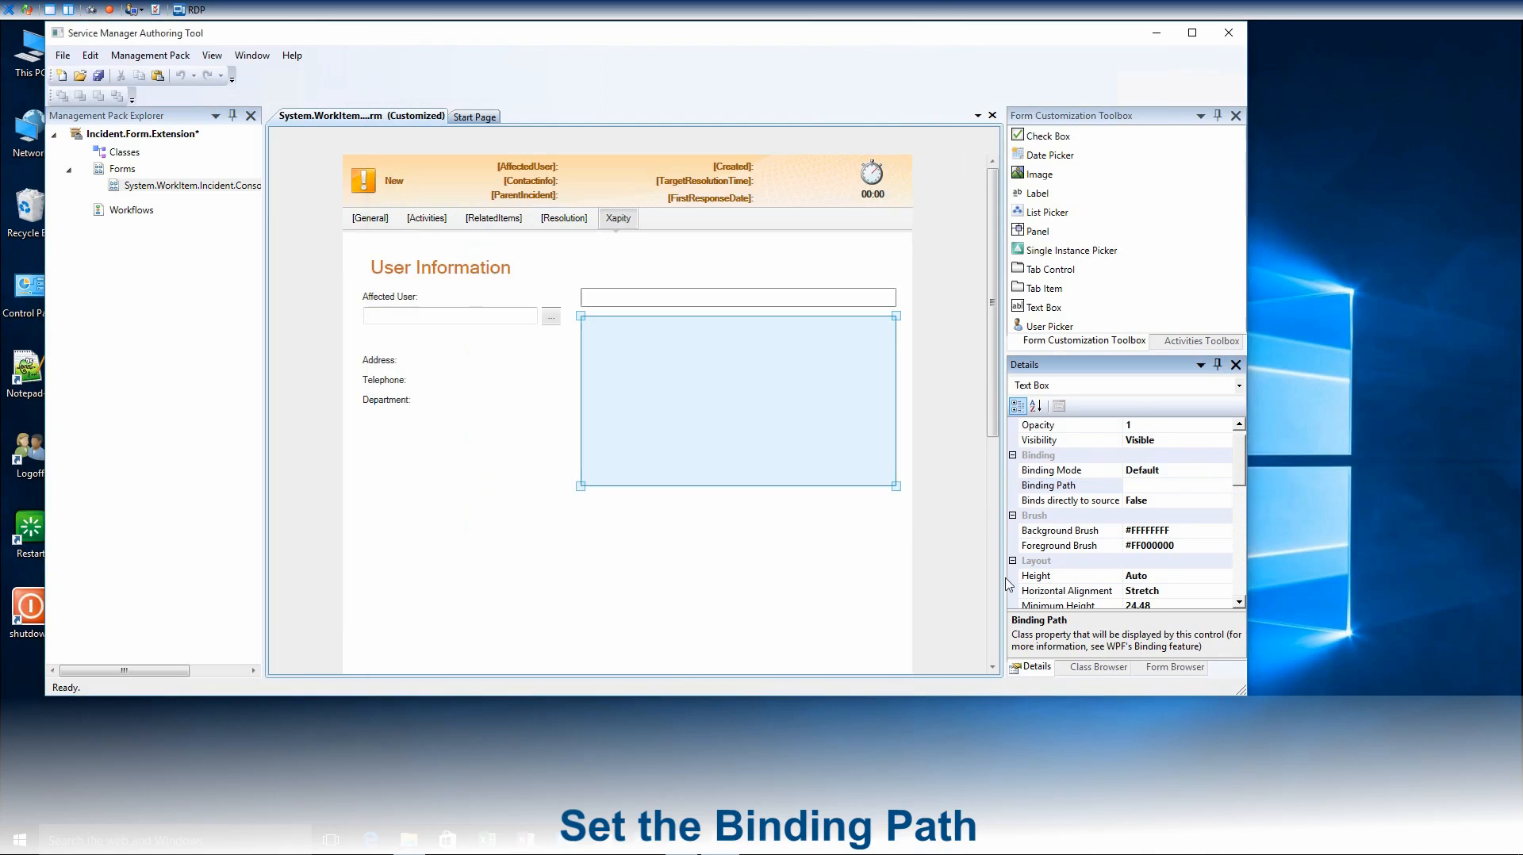
Set Accepts the ENTER key to True for the large lower text box
drag(1243, 480, 1243, 594)
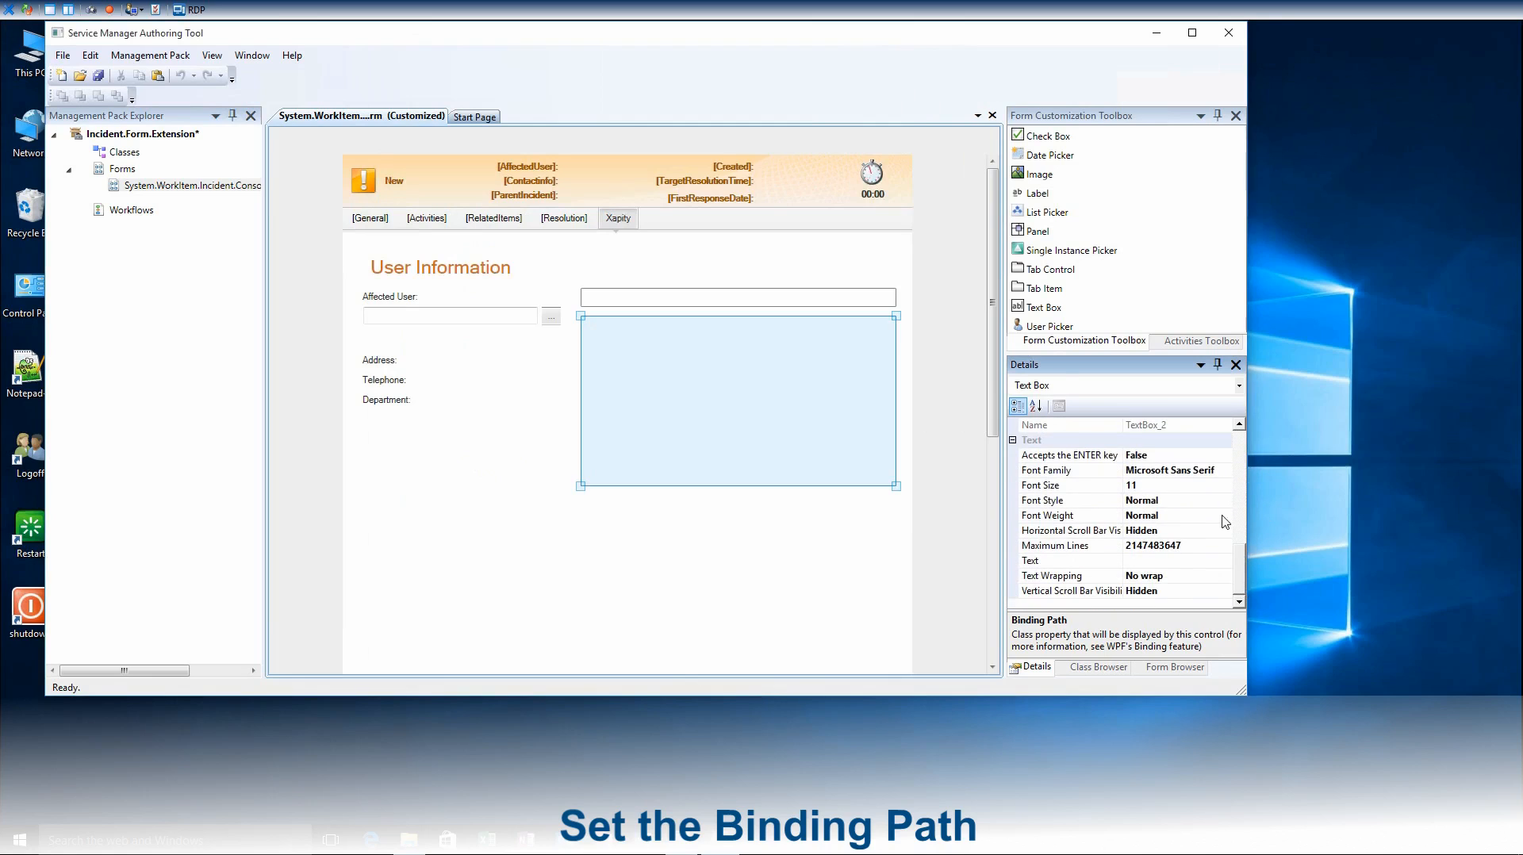
click(1202, 456)
click(1226, 456)
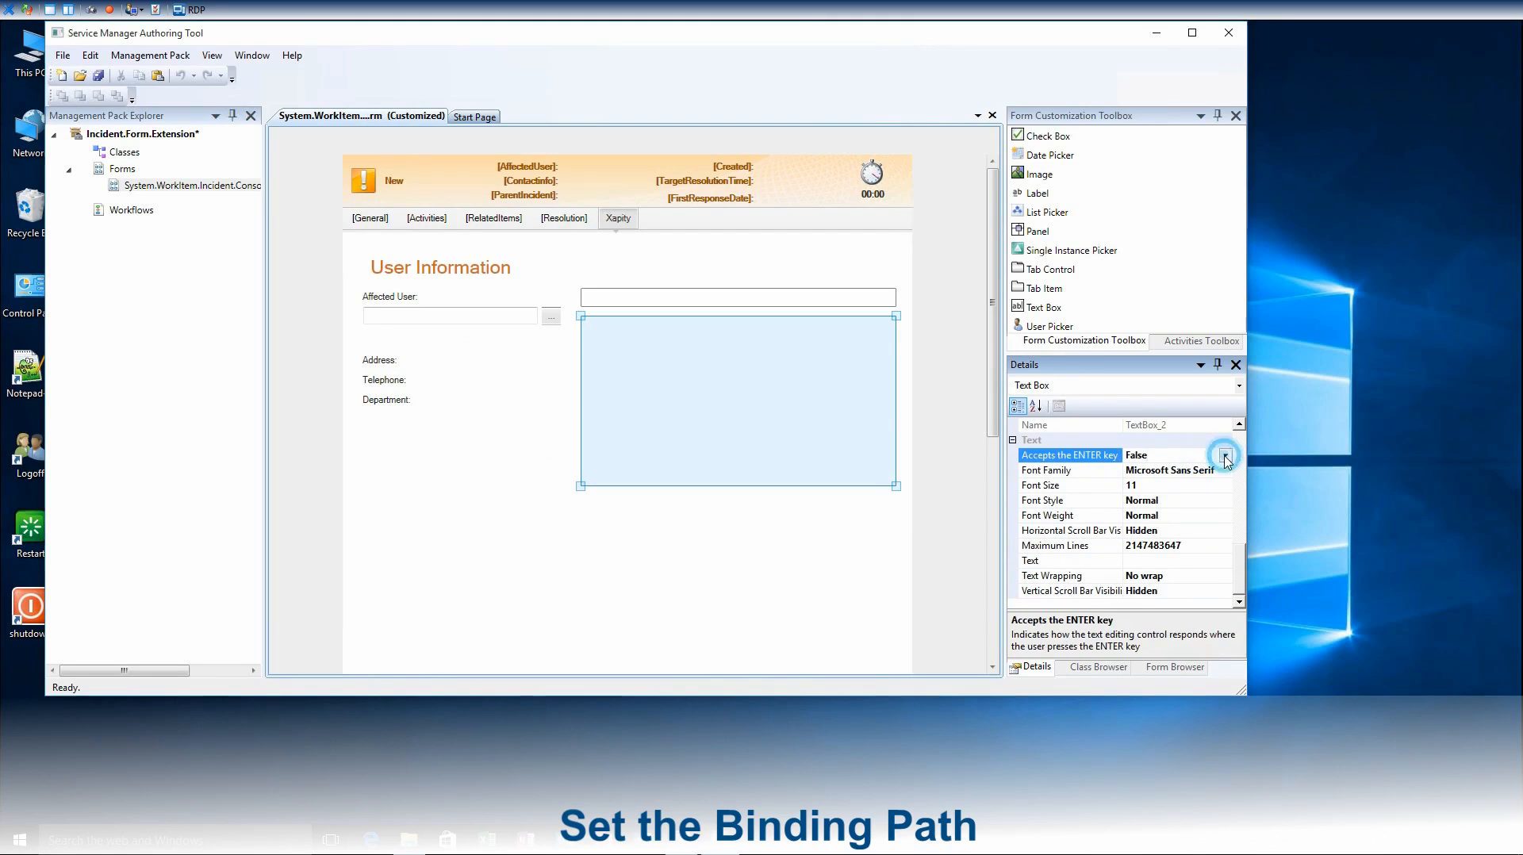
click(1132, 473)
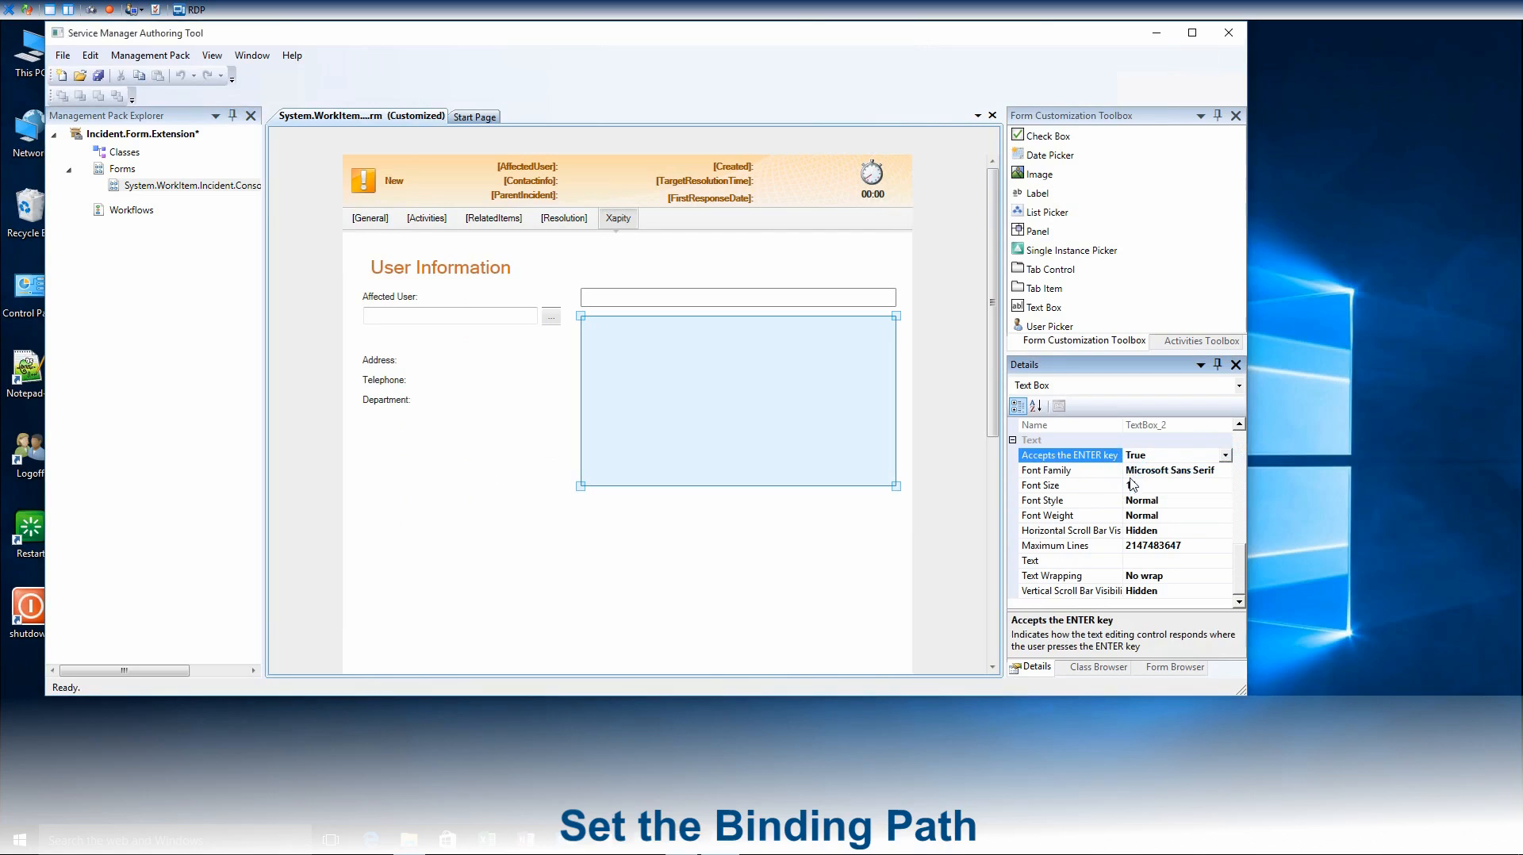
Set the large lower text box's Vertical Scroll Bar Visibility to Auto and its Text Wrapping to Wrap
click(1177, 590)
click(1226, 590)
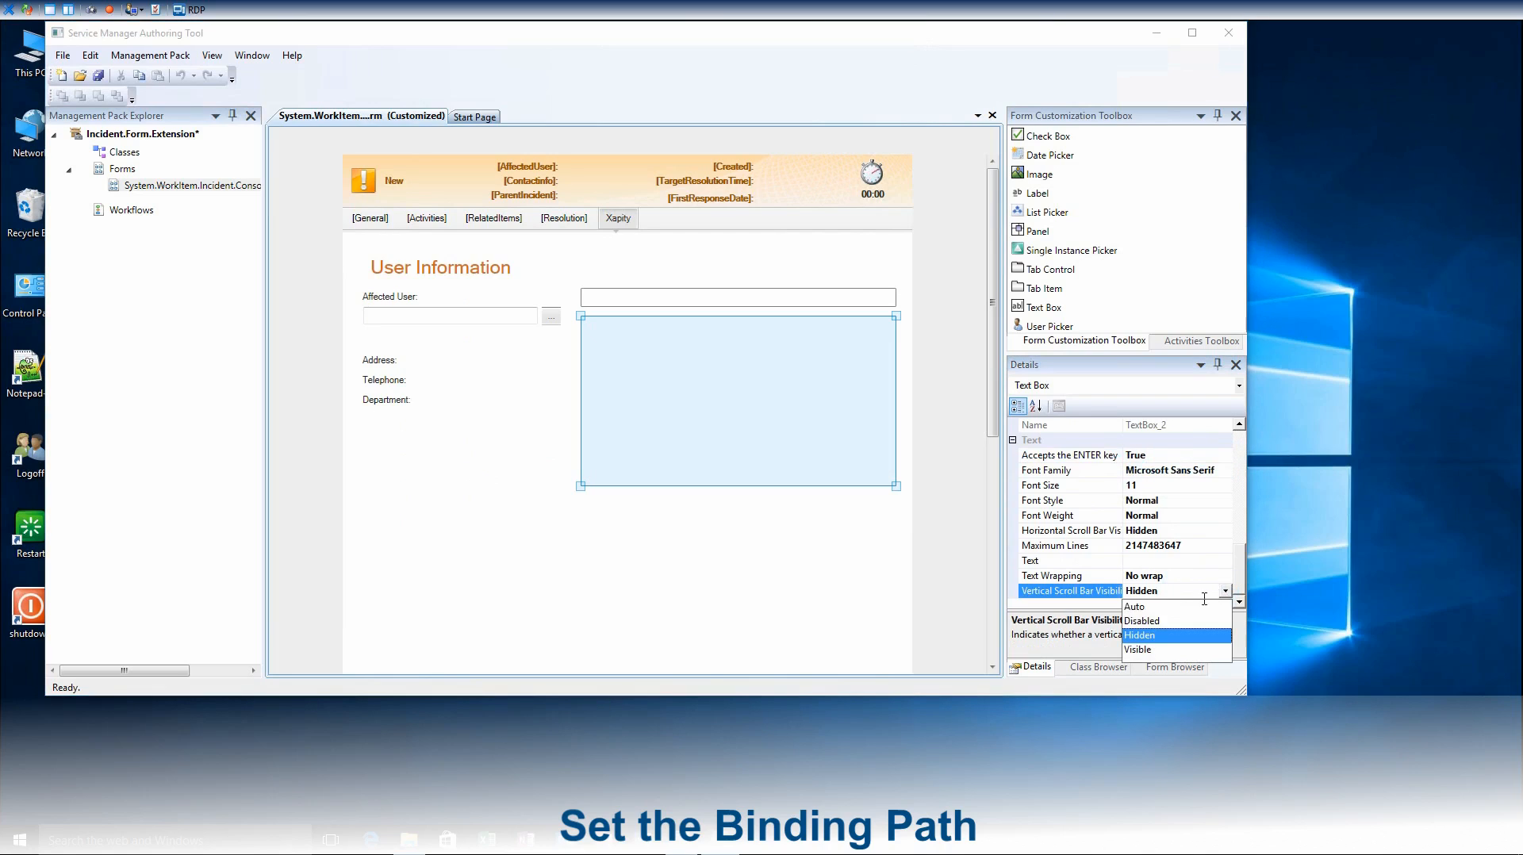
click(1165, 609)
click(1187, 577)
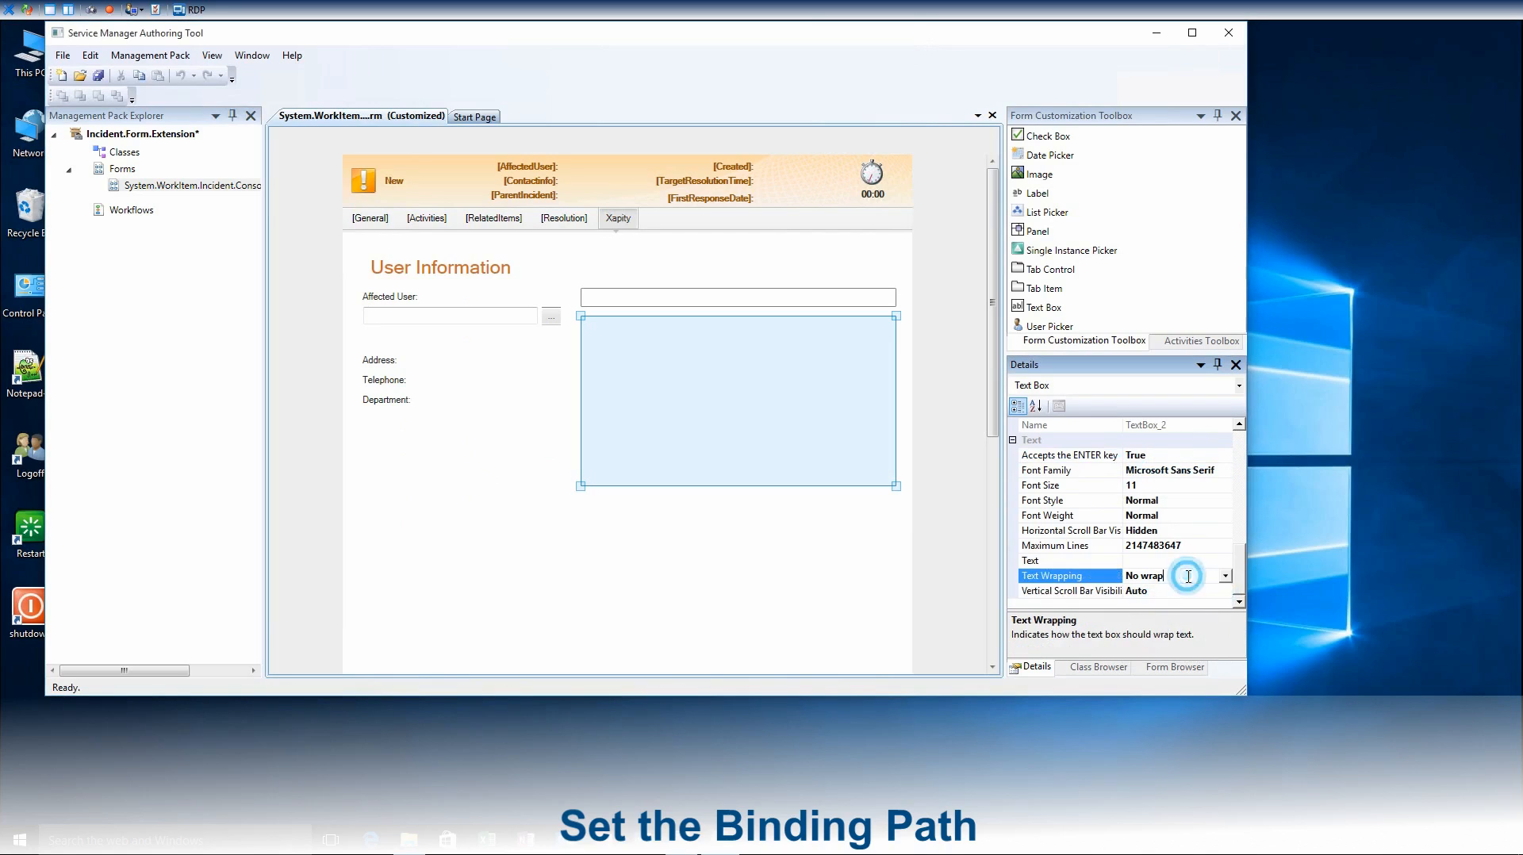
click(1225, 576)
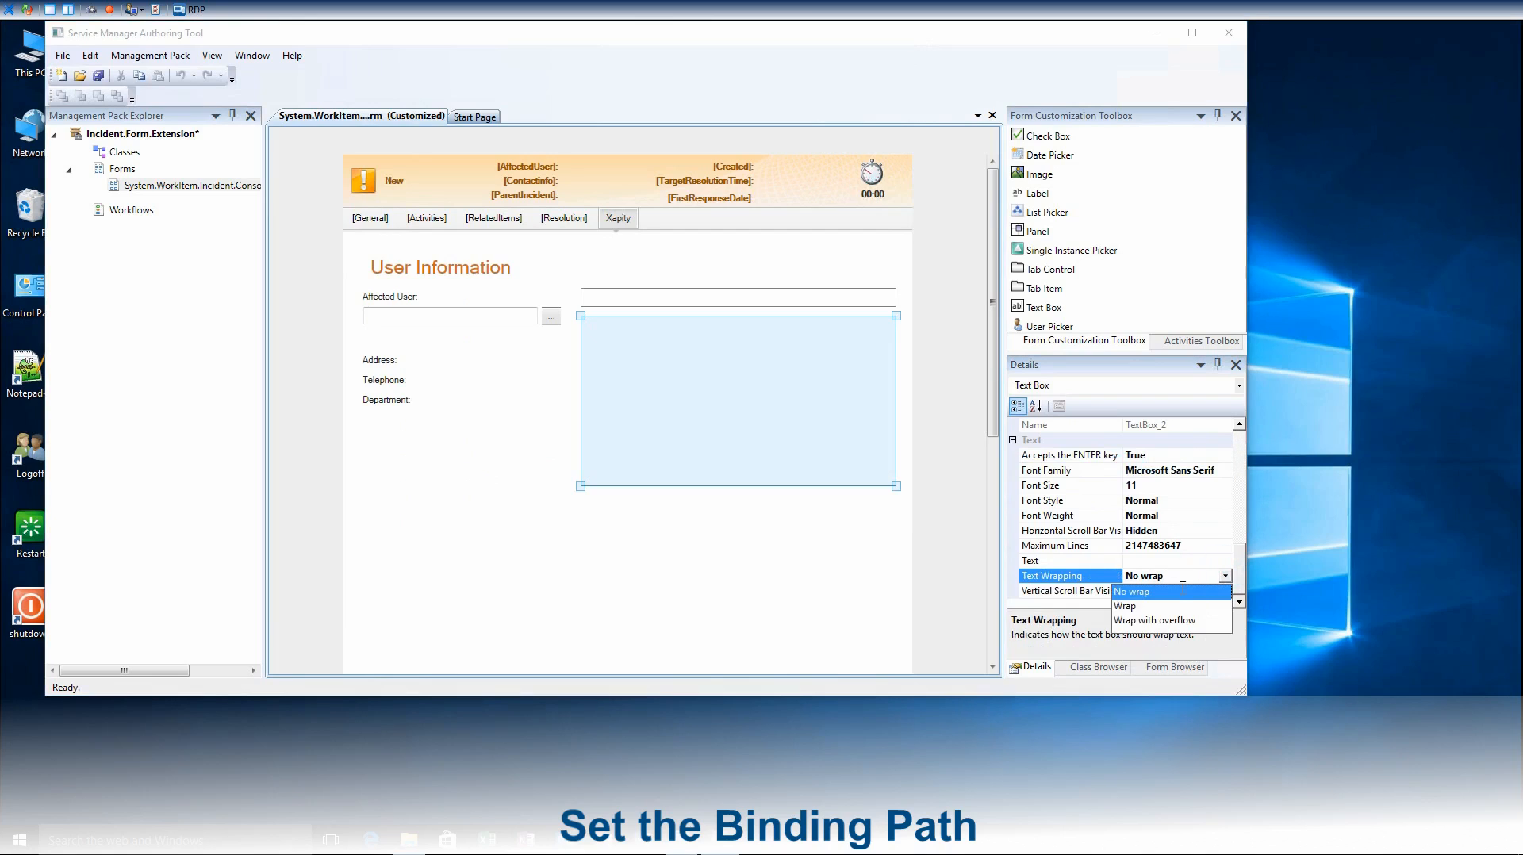
click(1144, 608)
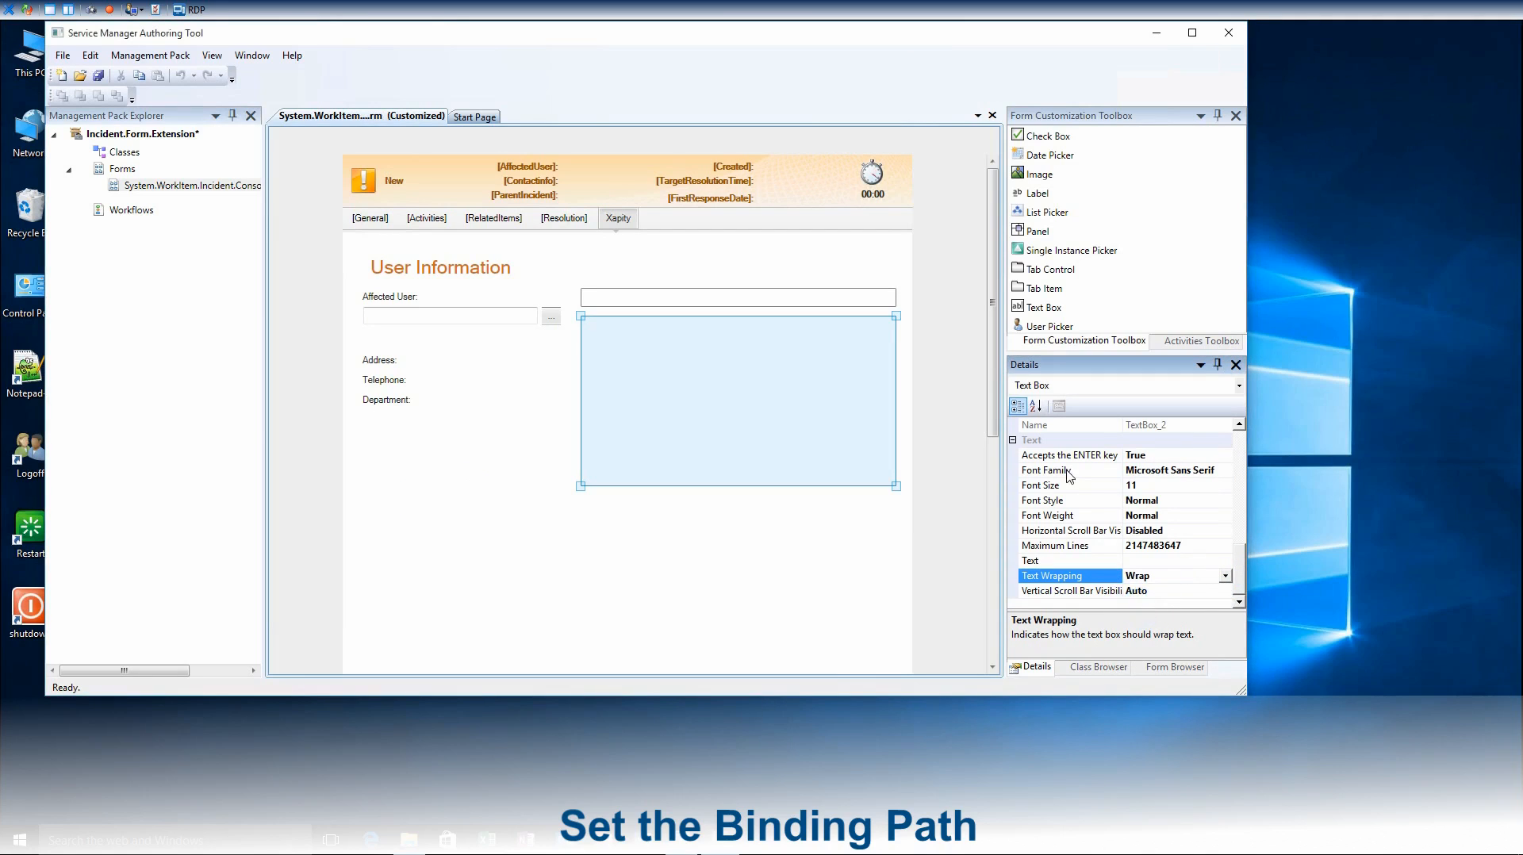
Bind the narrow upper text box to the Title property of the Incident class
click(782, 297)
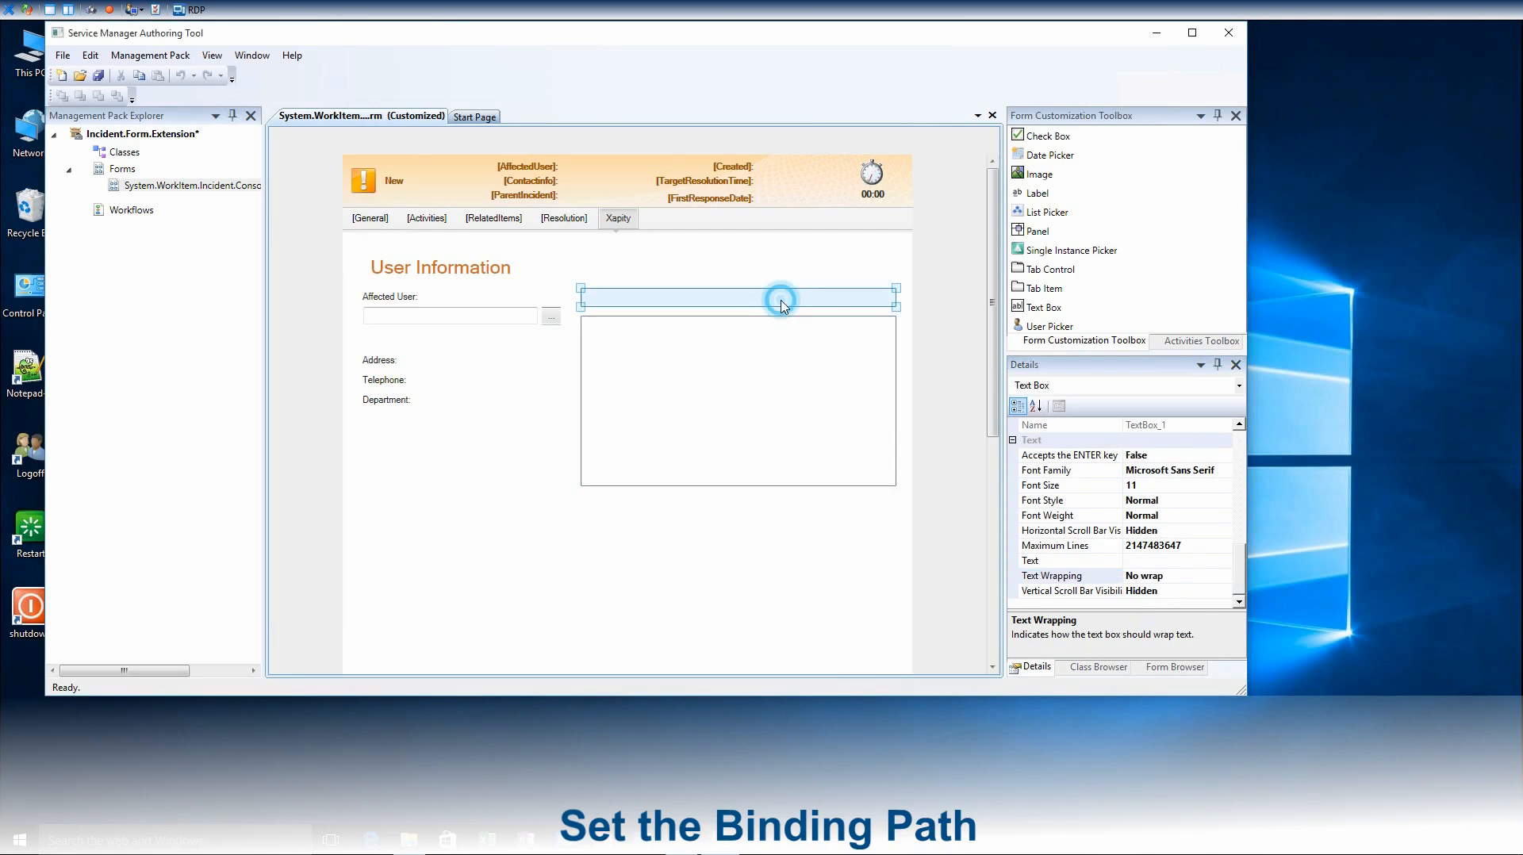
click(1242, 559)
drag(1242, 559, 1231, 476)
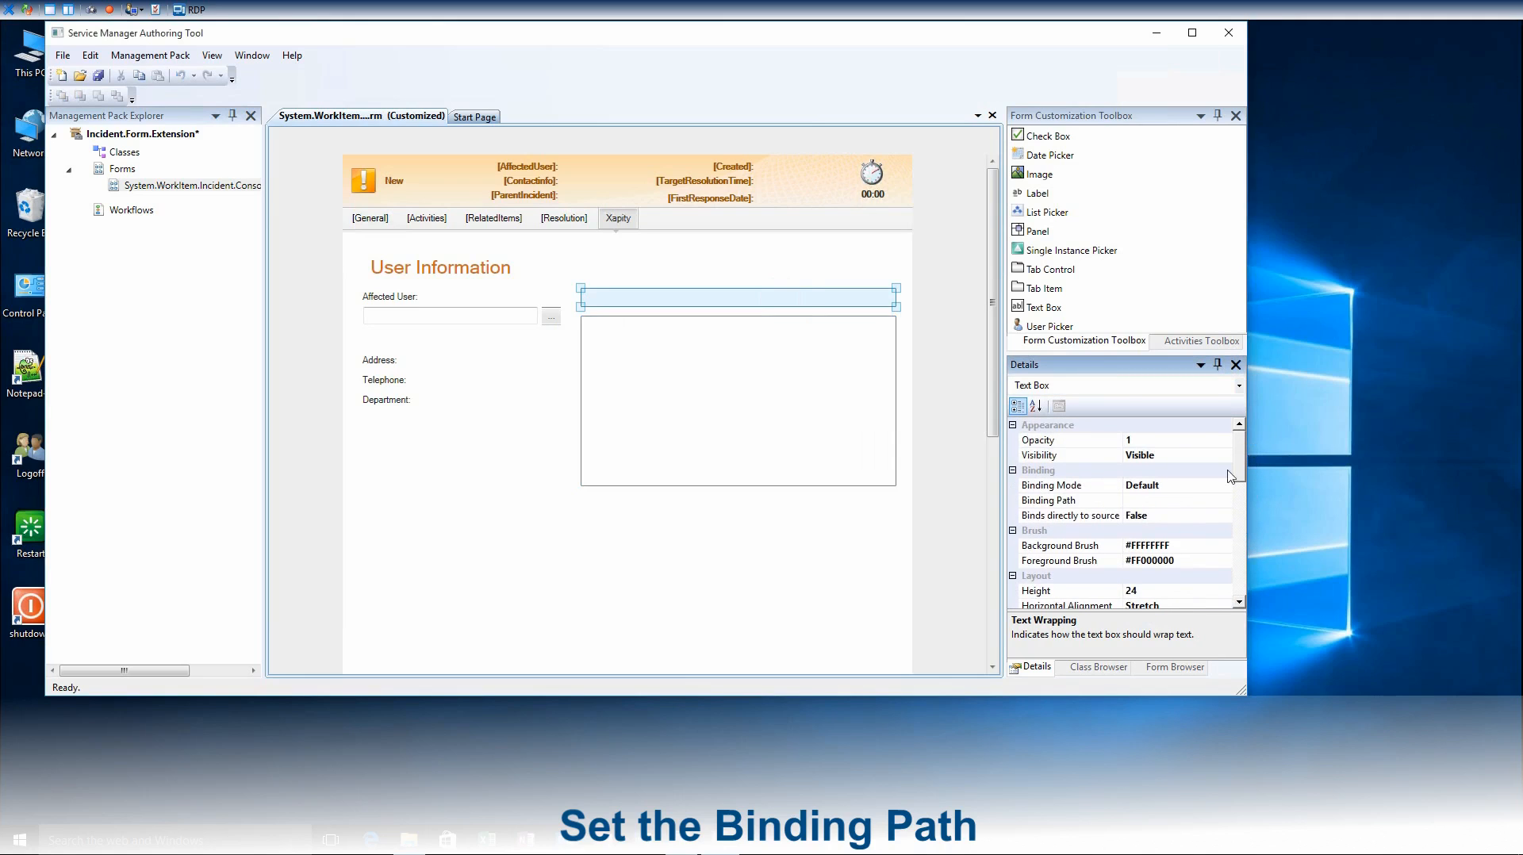
click(1196, 502)
click(1226, 501)
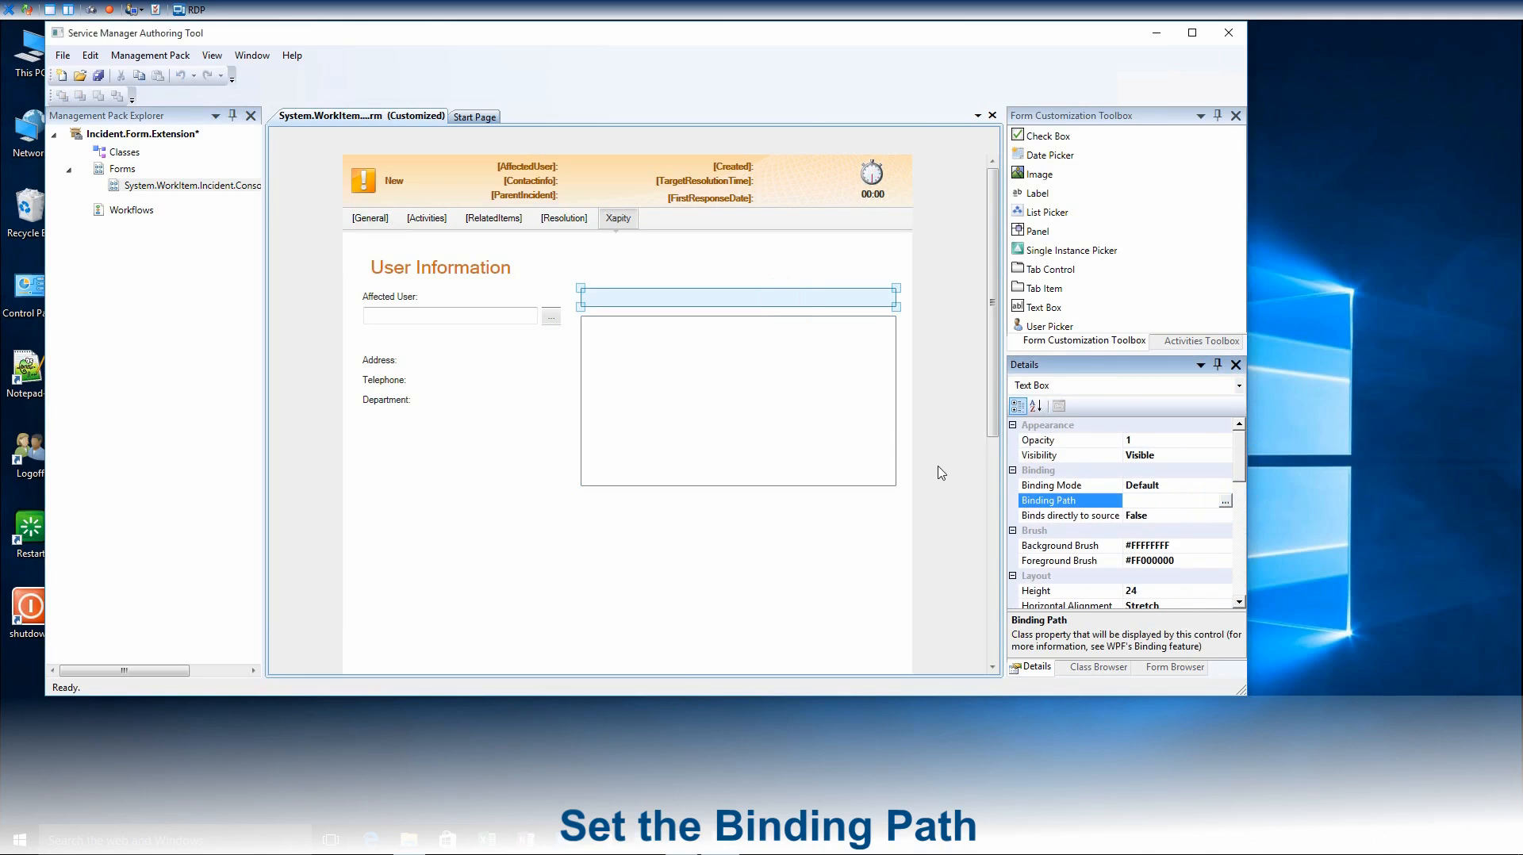
scroll(538, 385, down, 9)
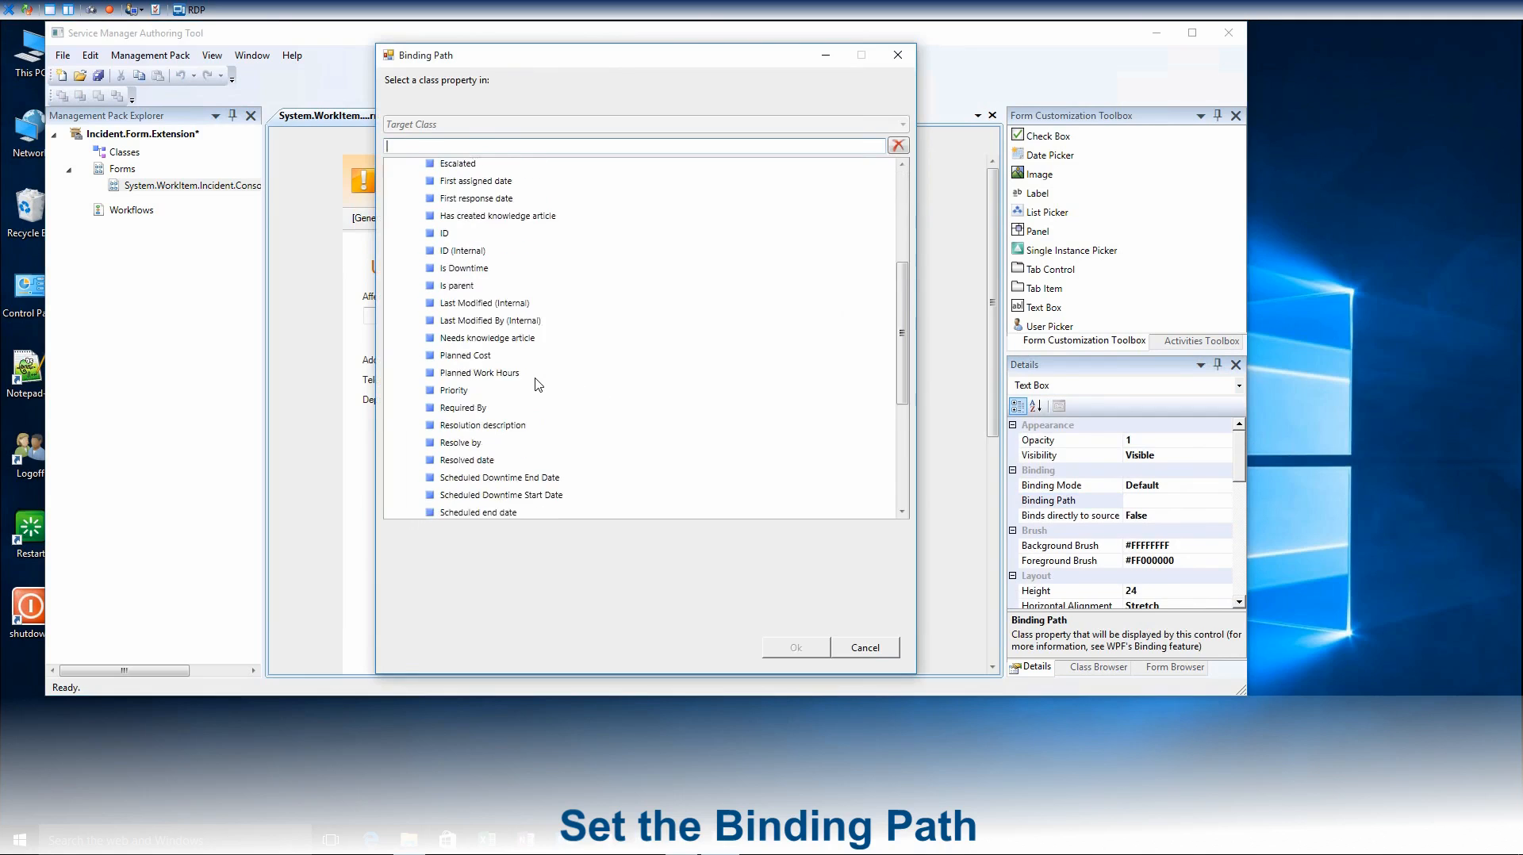
click(444, 413)
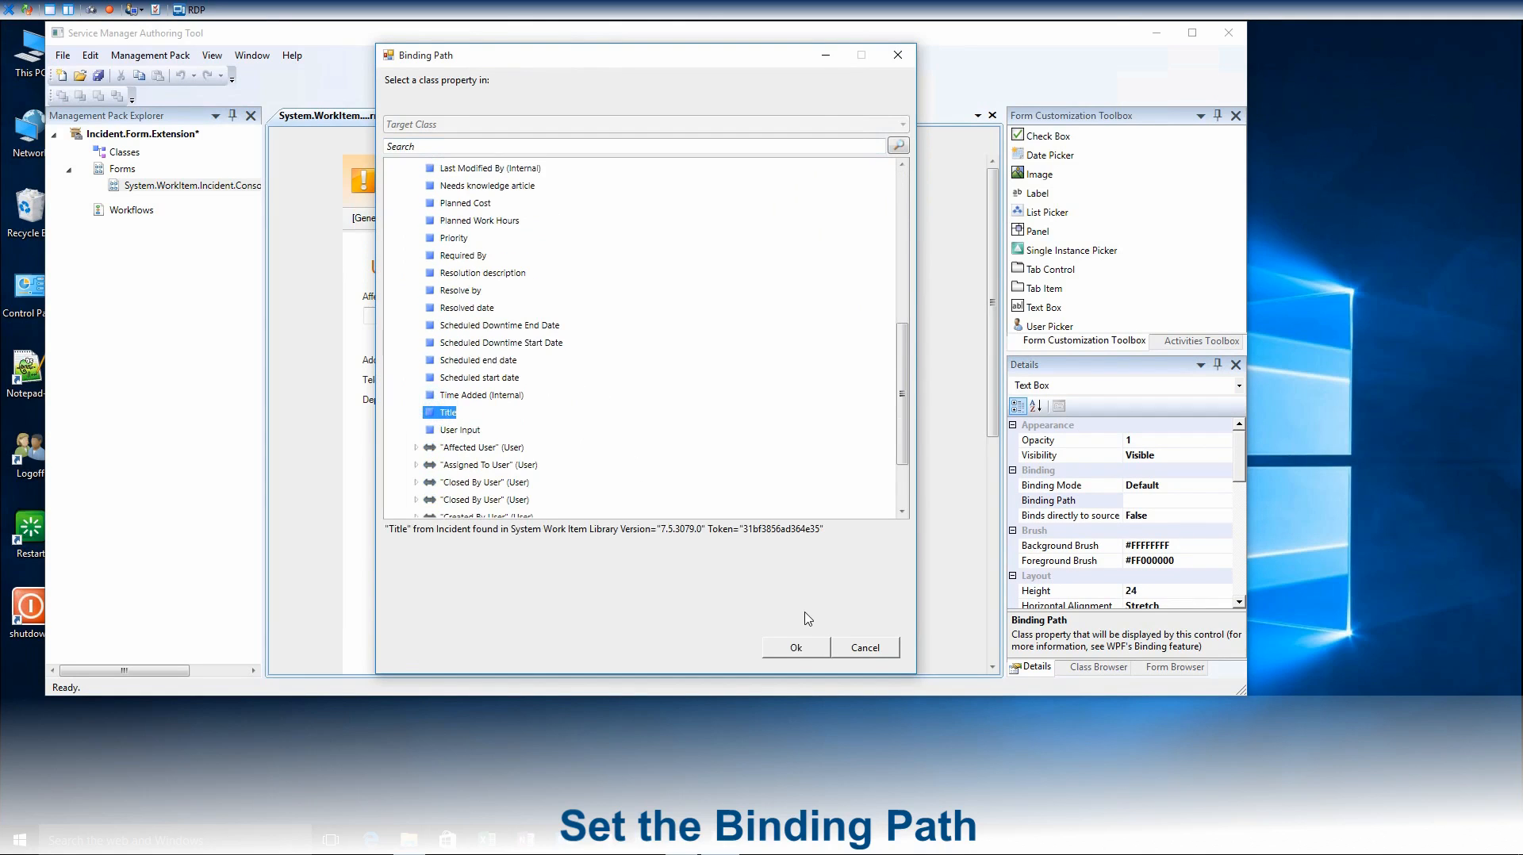
click(798, 648)
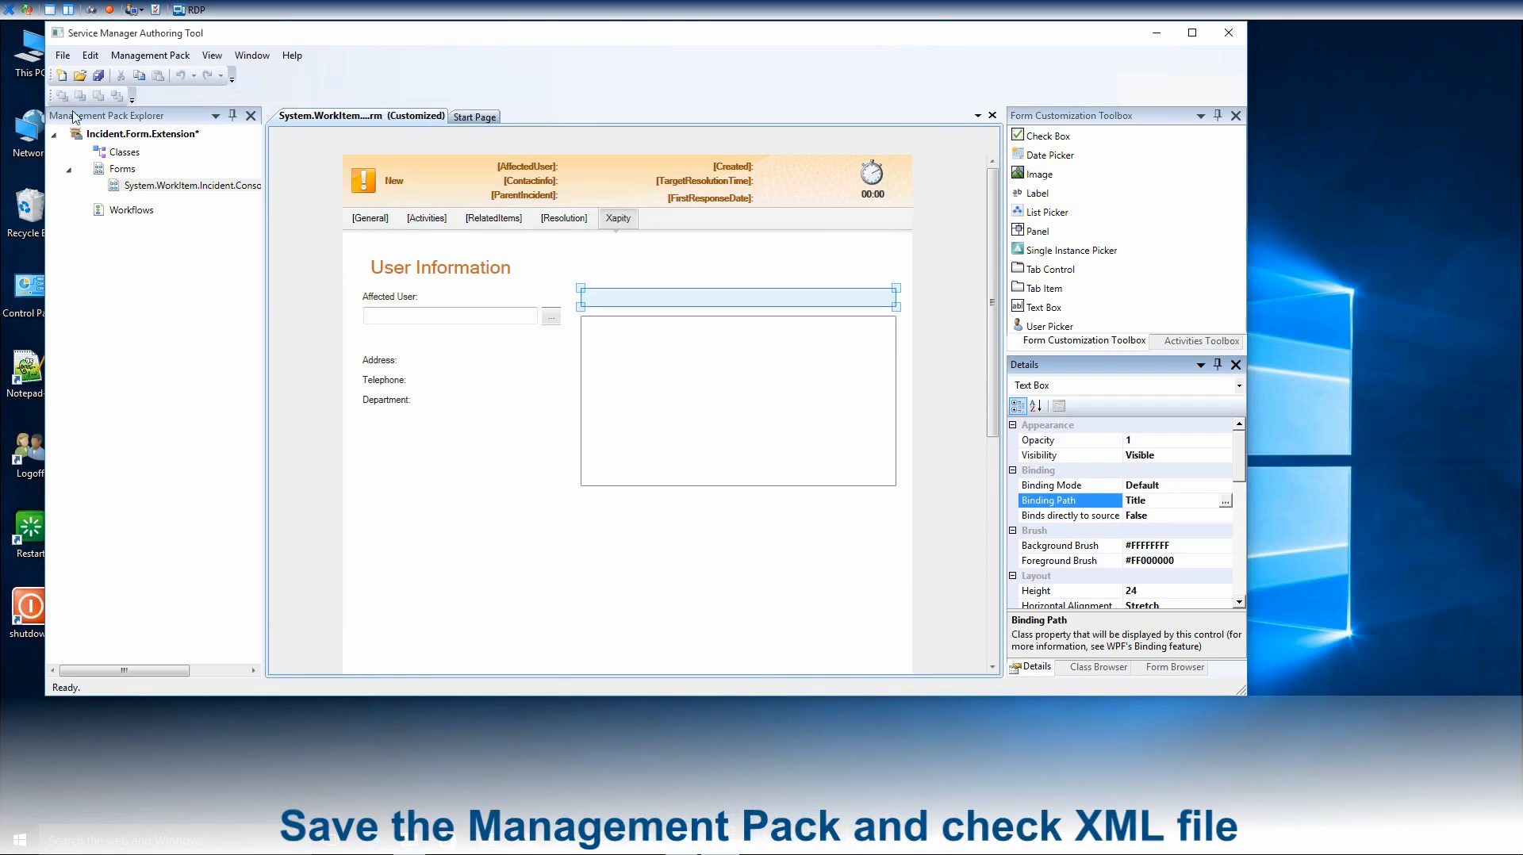
Save the management pack and open Incident.Form.Extension.xml from the Management Packs folder in Notepad++
click(99, 77)
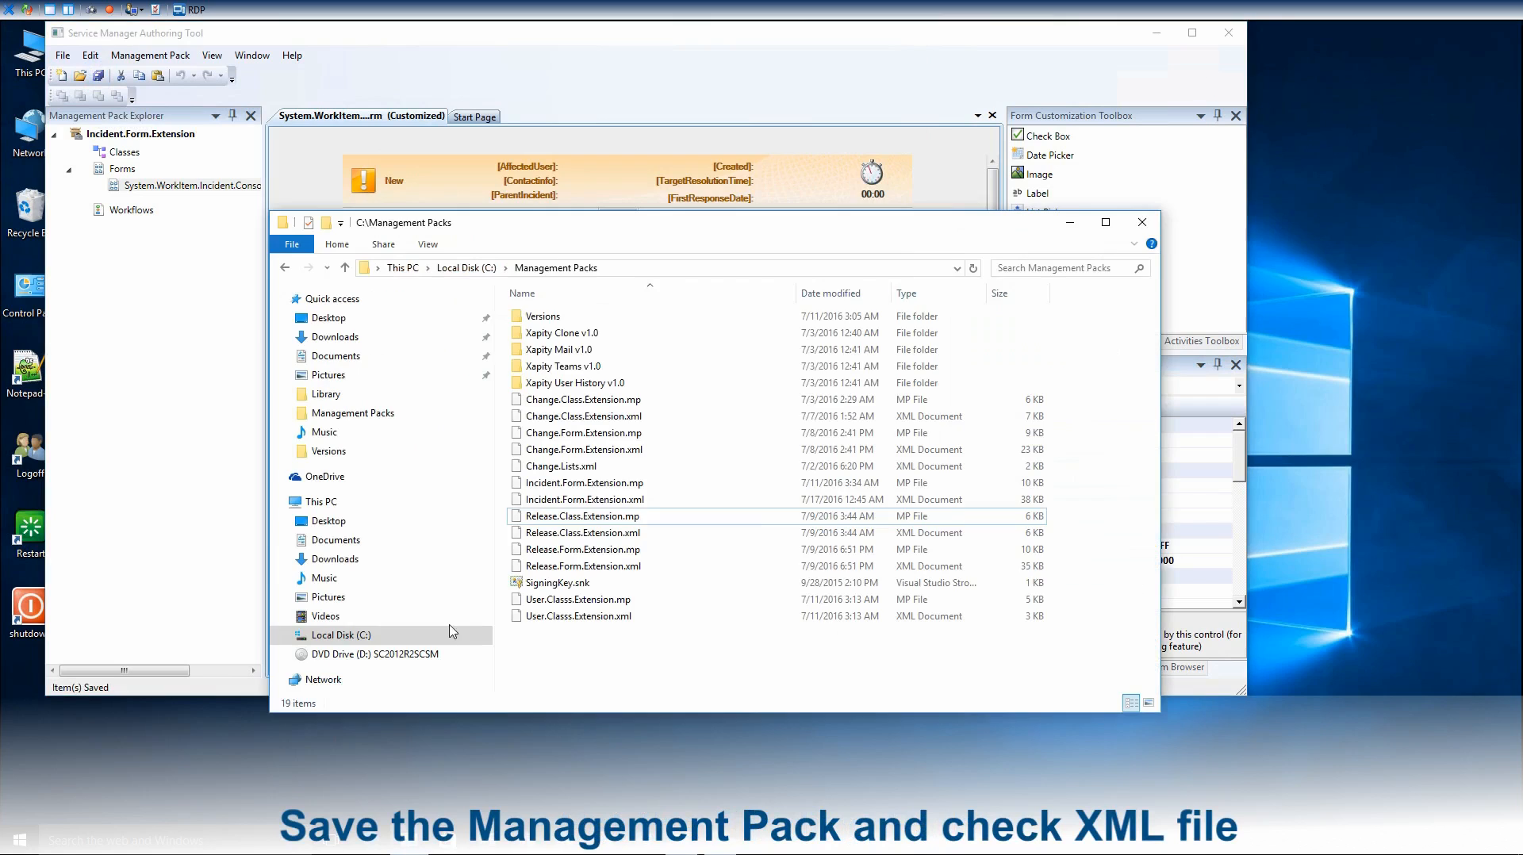
right_click(563, 501)
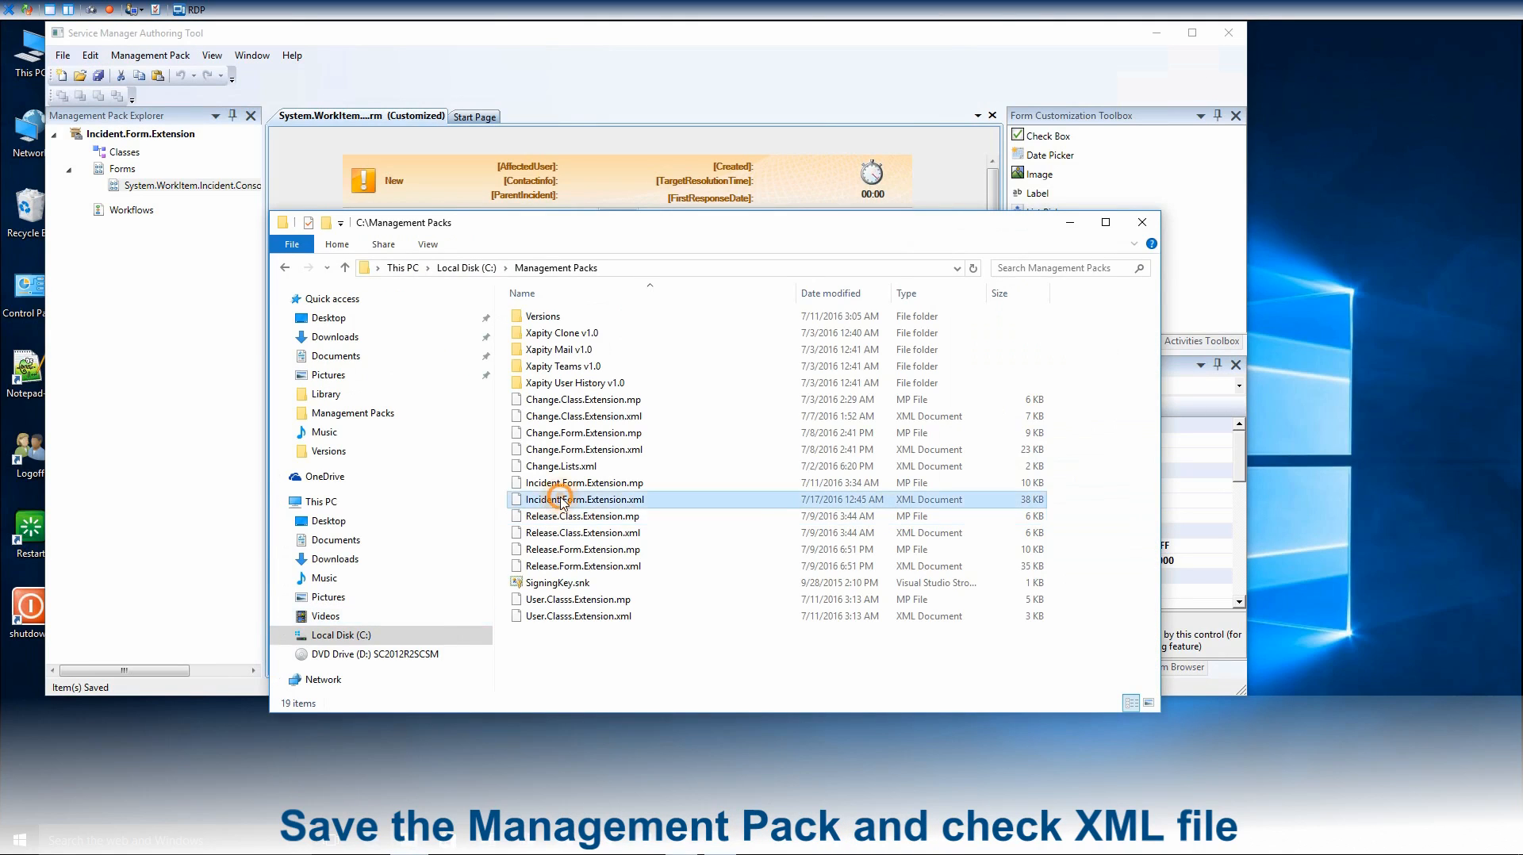
click(606, 547)
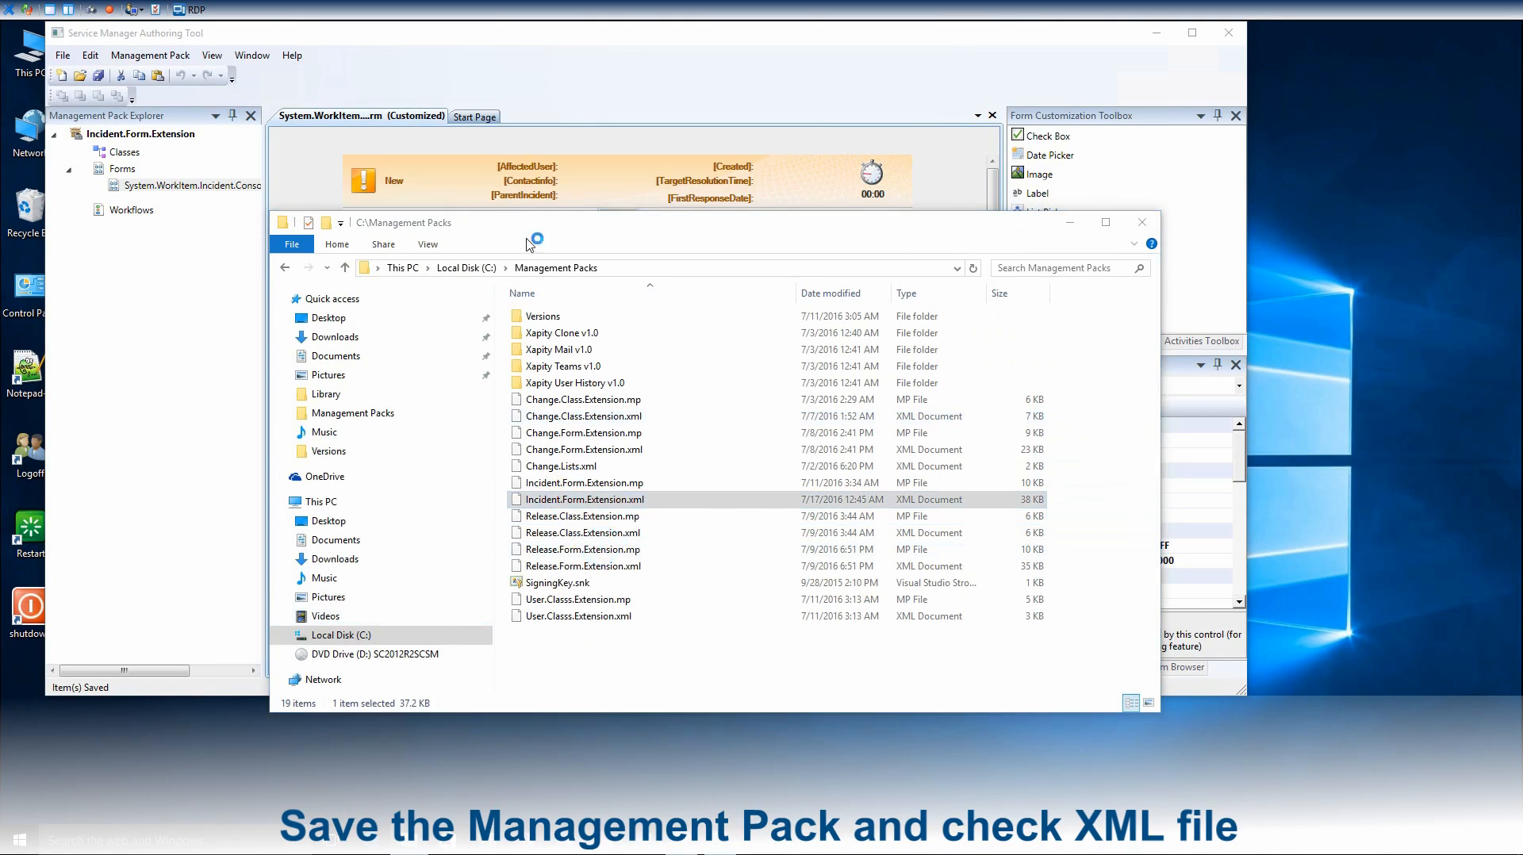
Search the XML for VIPStatus and examine the binding path of the label that uses it
click(514, 173)
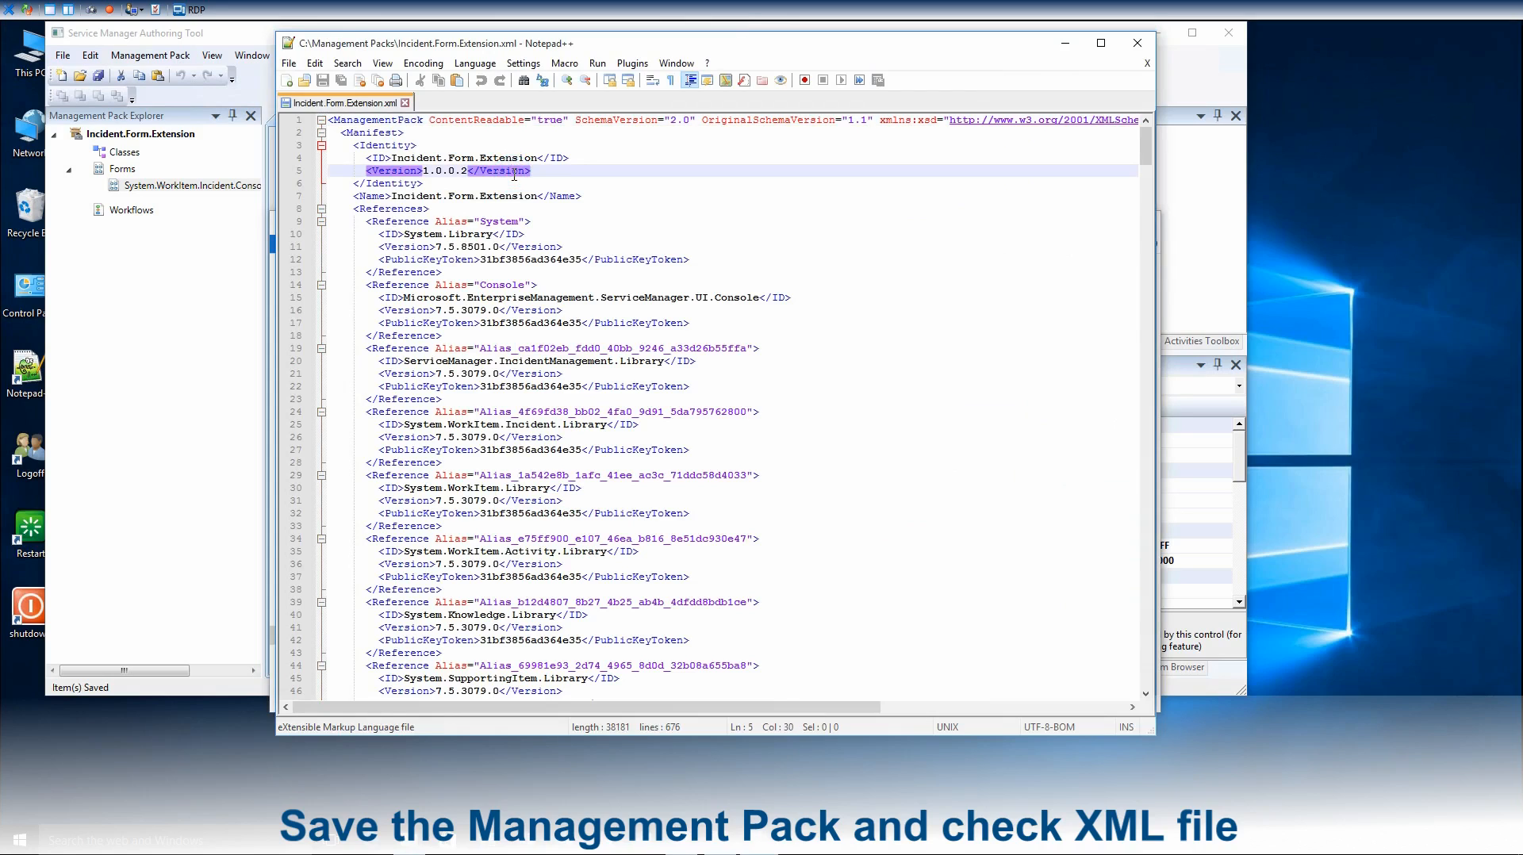
double_click(514, 172)
key(ctrl+f)
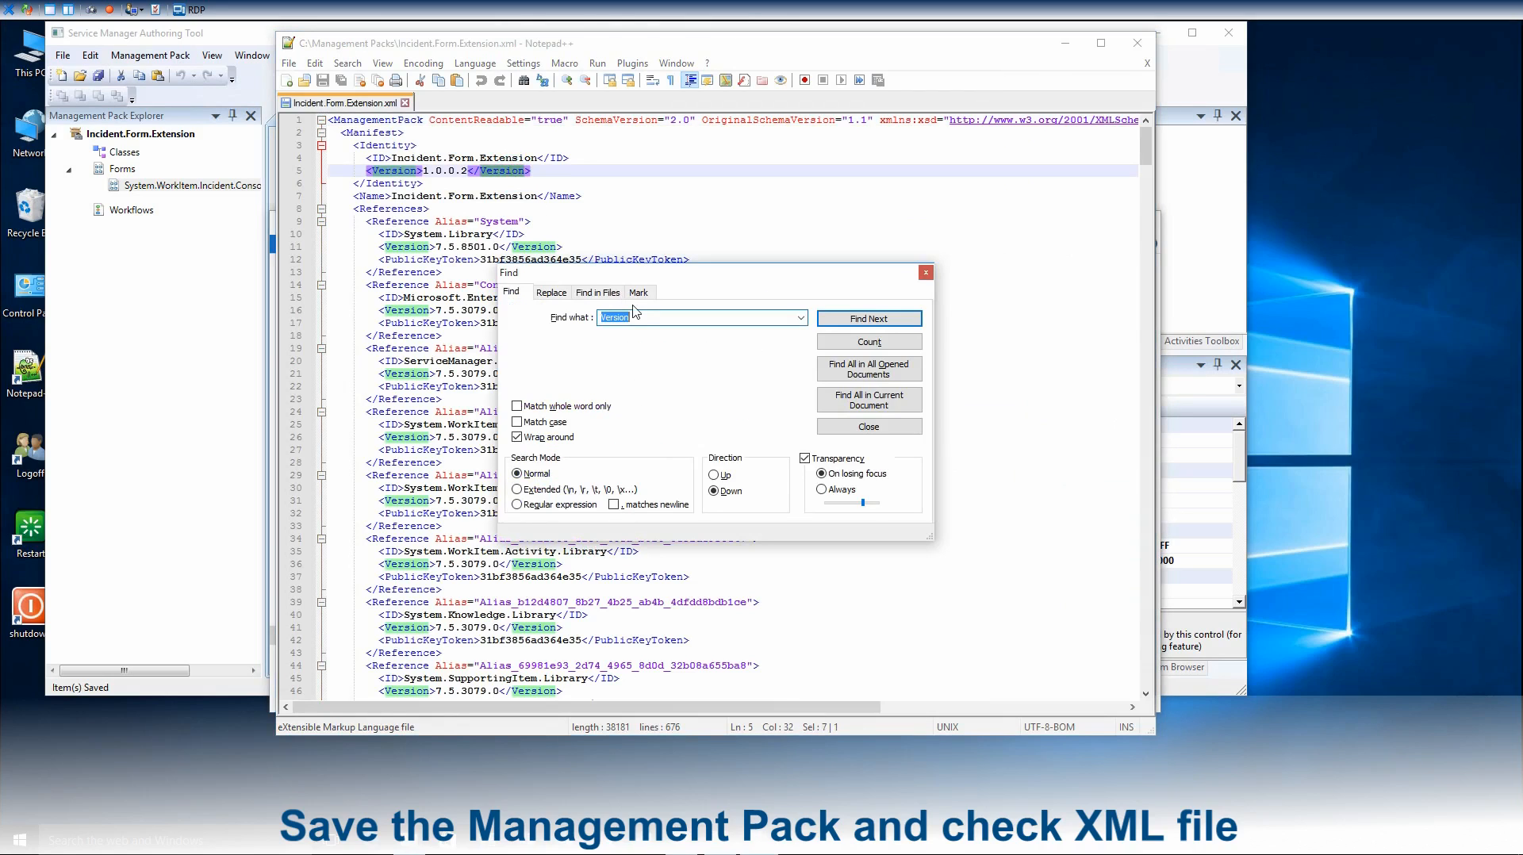
text(VIPStatus)
key(Return)
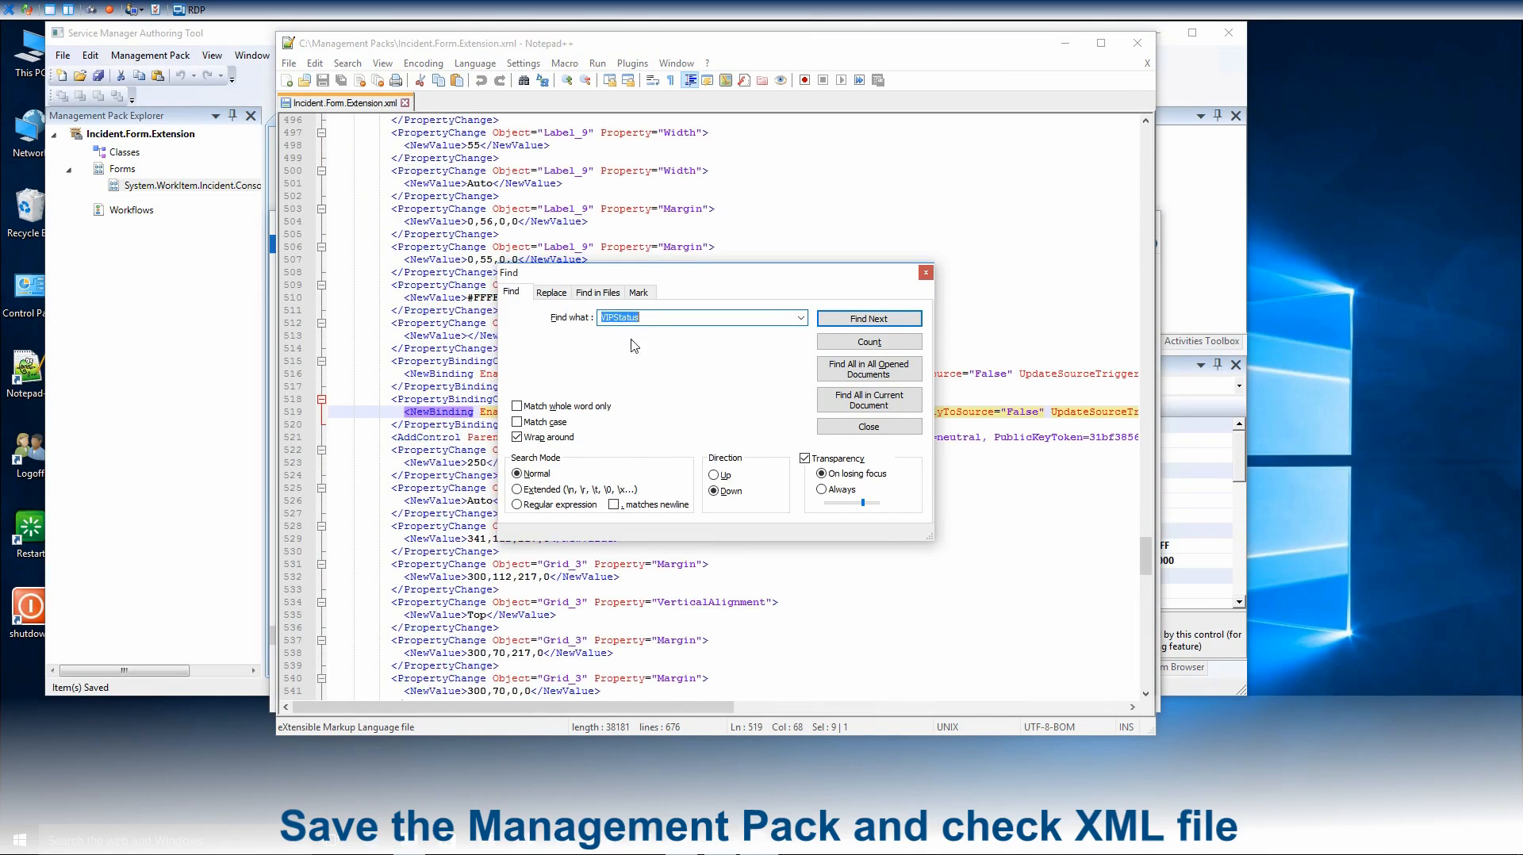
click(926, 274)
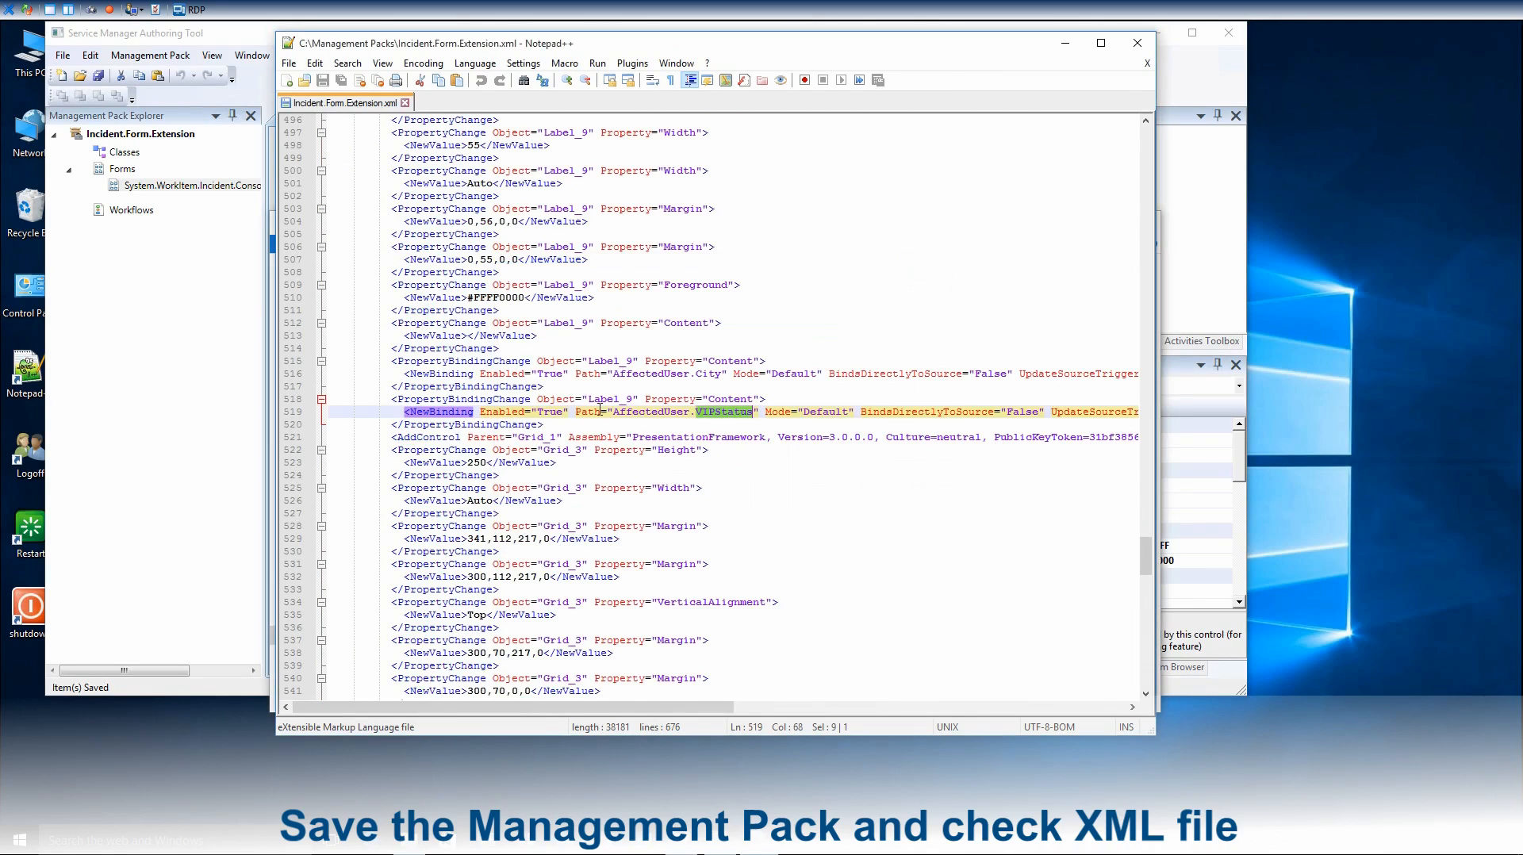
drag(628, 411, 681, 414)
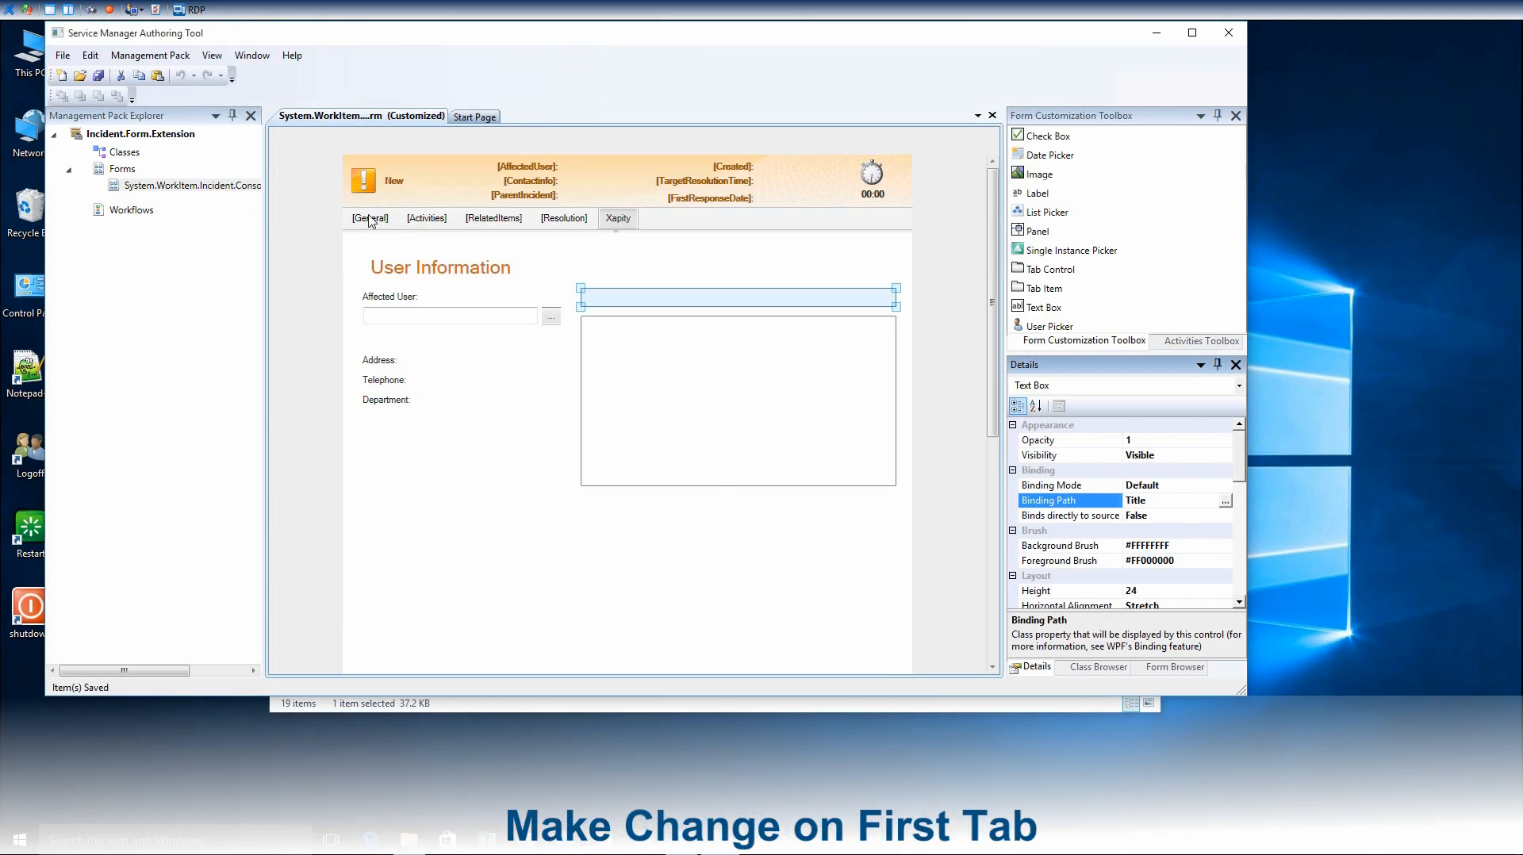
Back in the Authoring Tool, set the Horizontal Alignment of the Title label on the form's General tab to Stretch
click(370, 219)
click(376, 331)
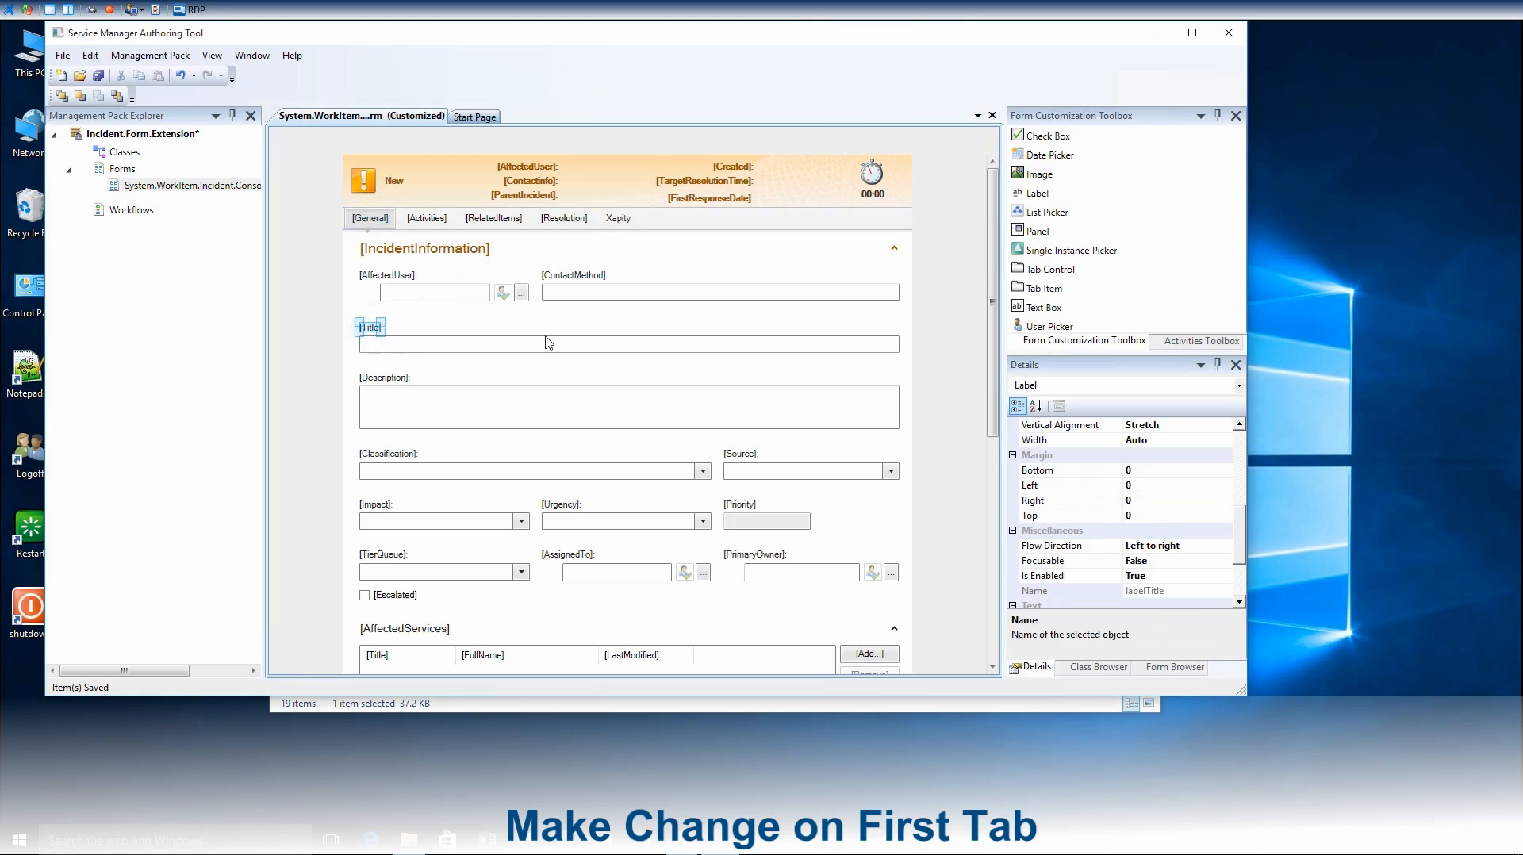
click(1240, 425)
click(1239, 425)
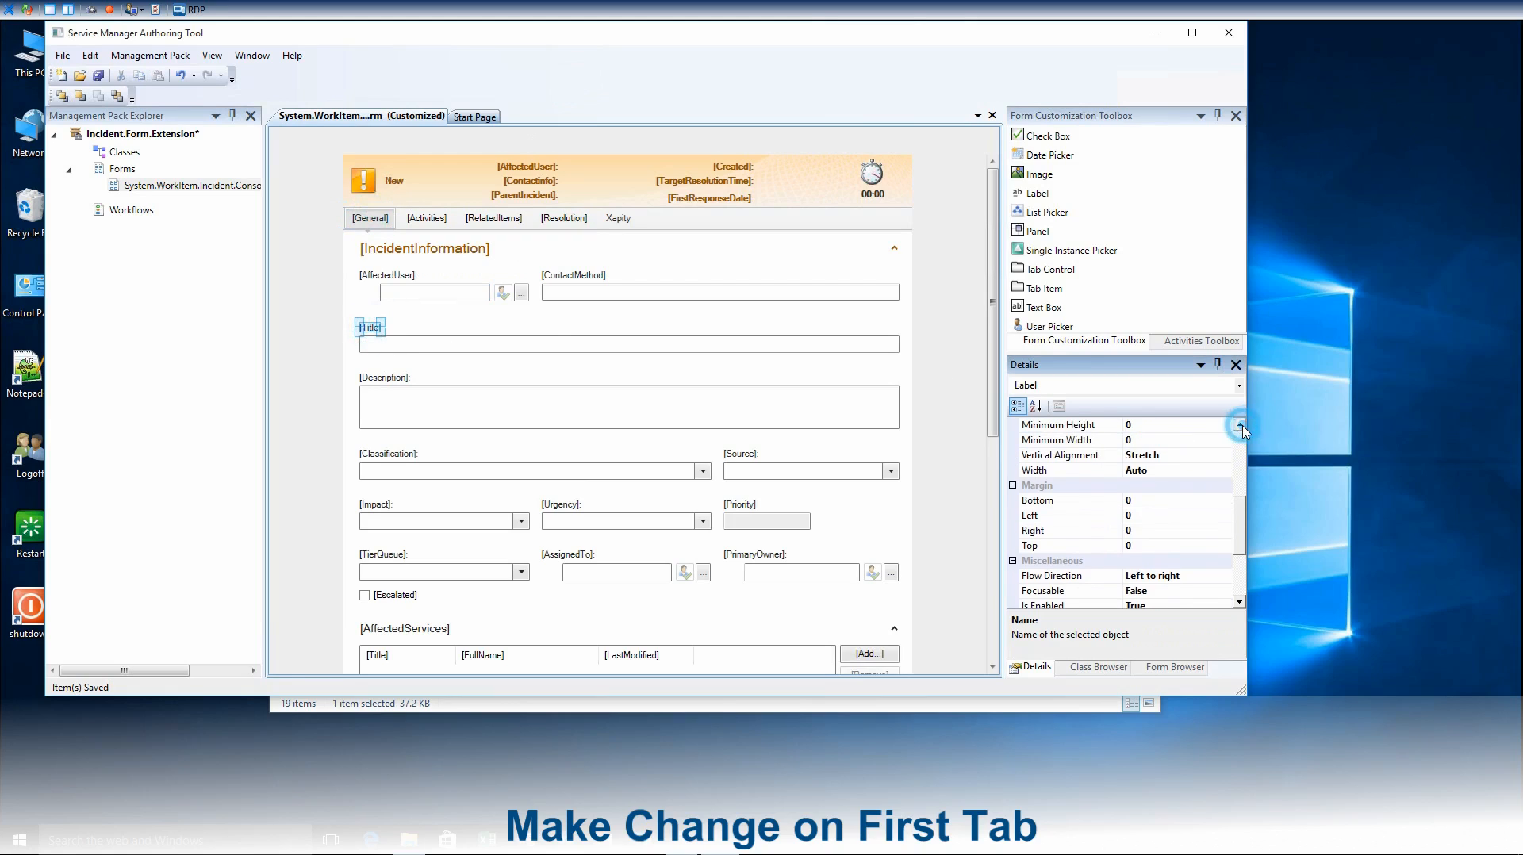
click(1239, 425)
click(1189, 424)
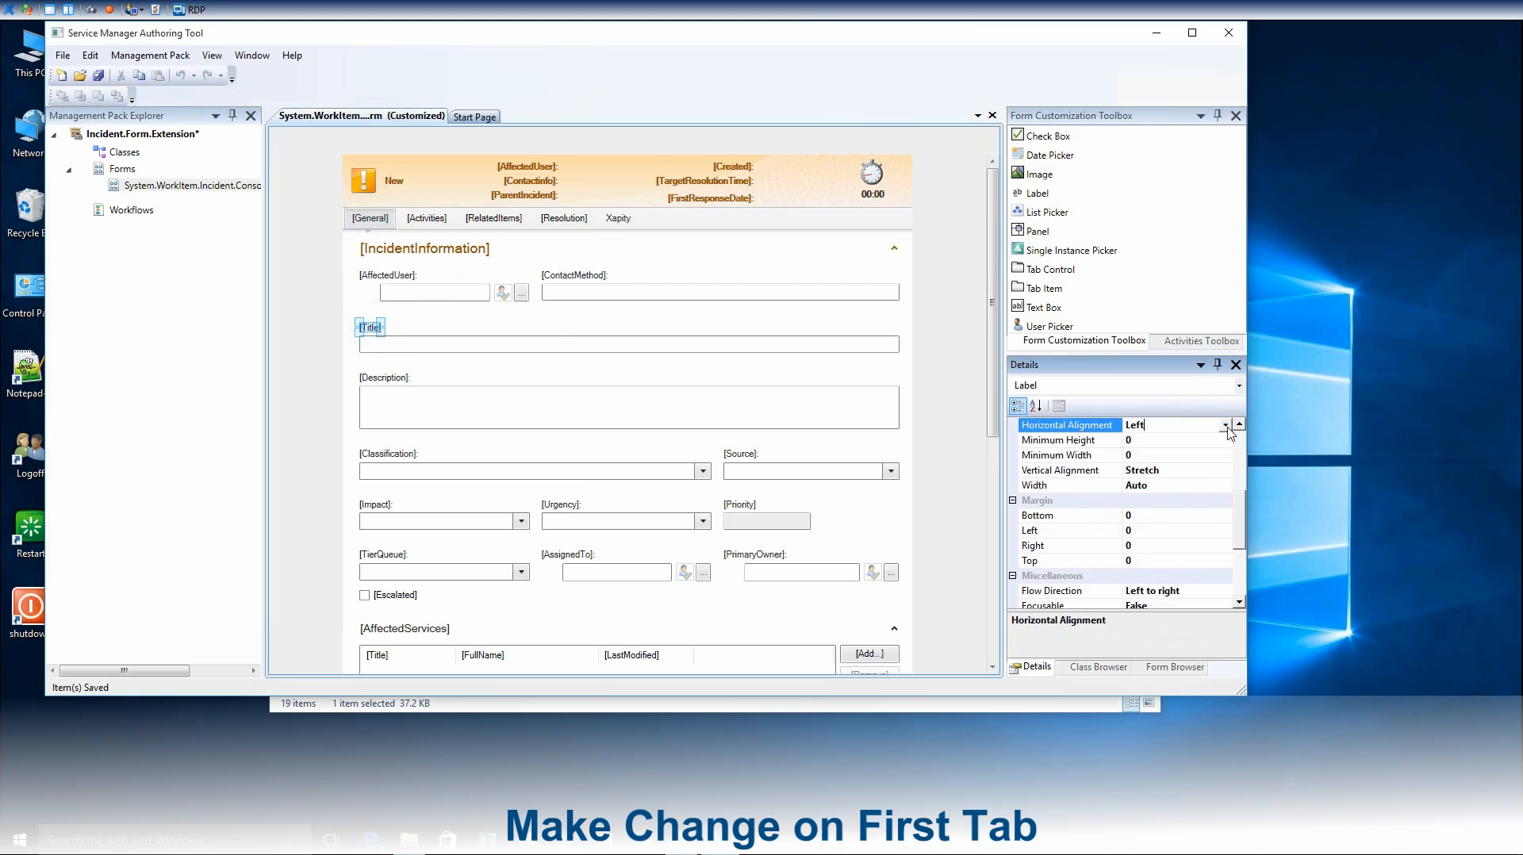
click(1225, 425)
click(1155, 485)
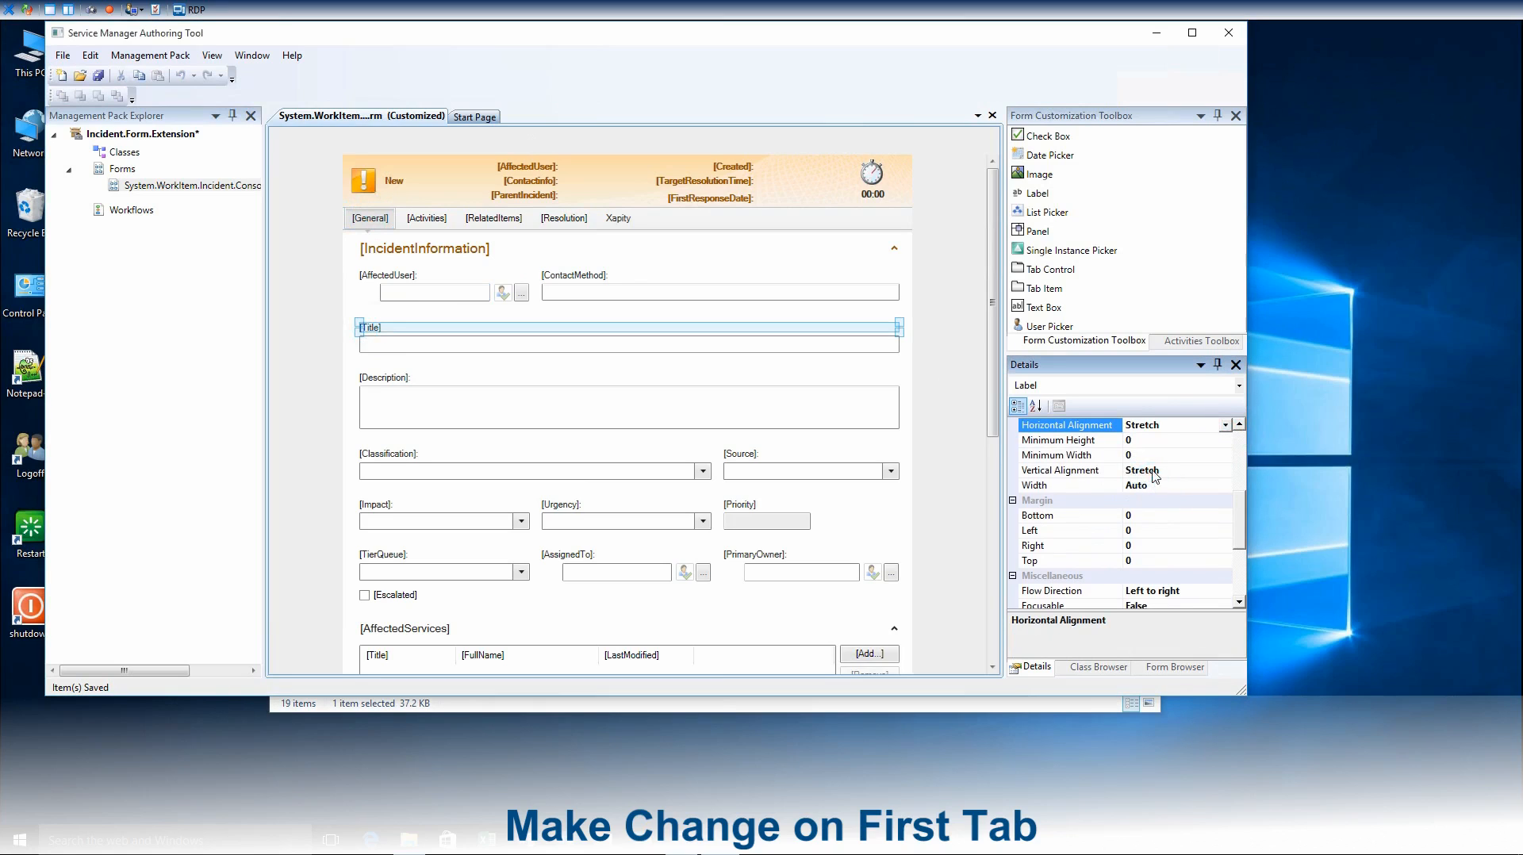
Seal the Incident.Form.Extension management pack
right_click(124, 137)
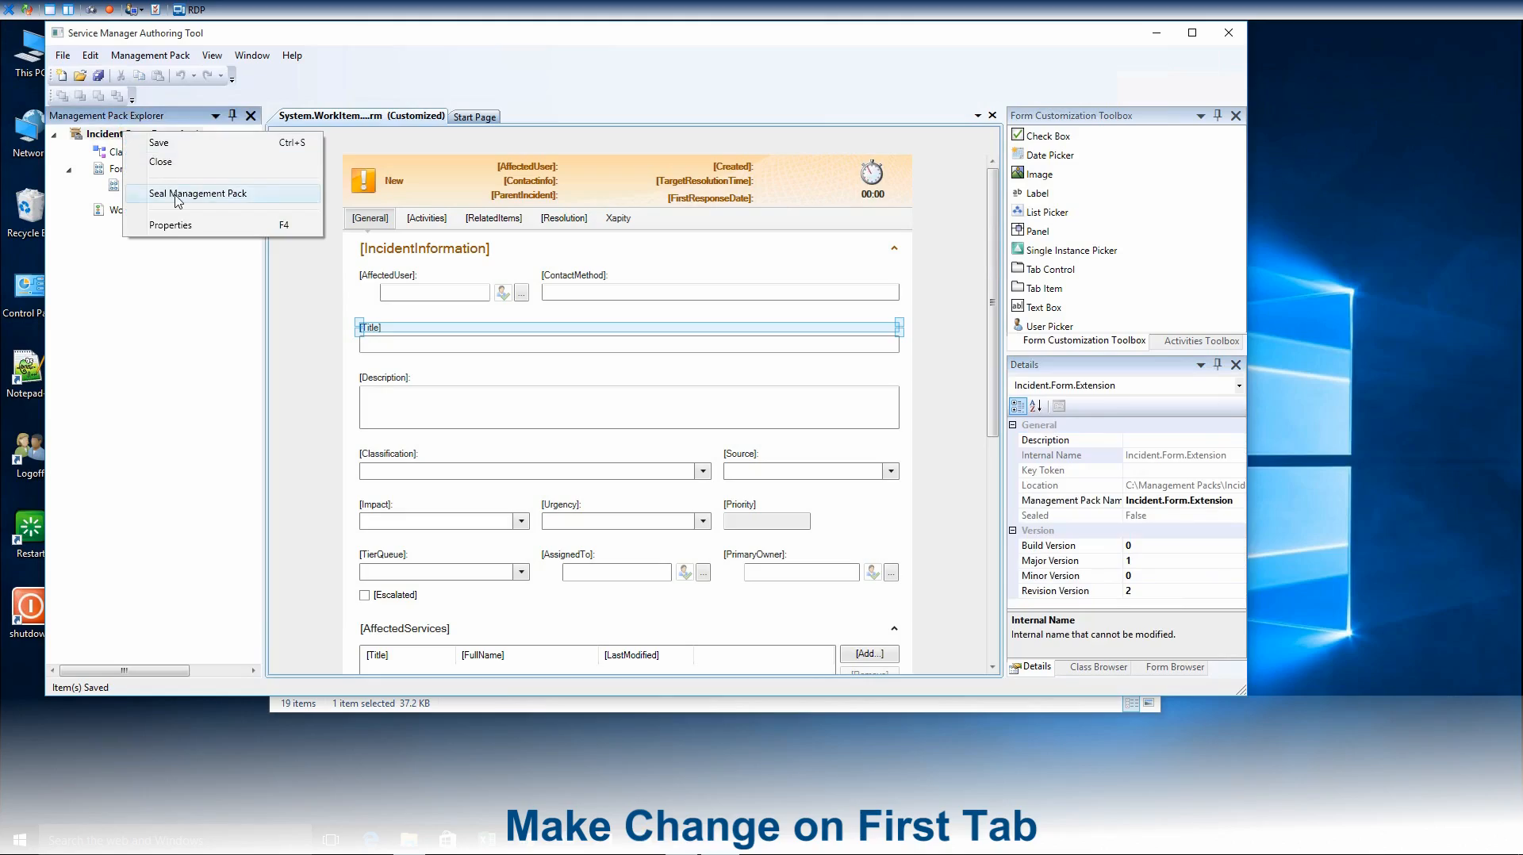
click(178, 194)
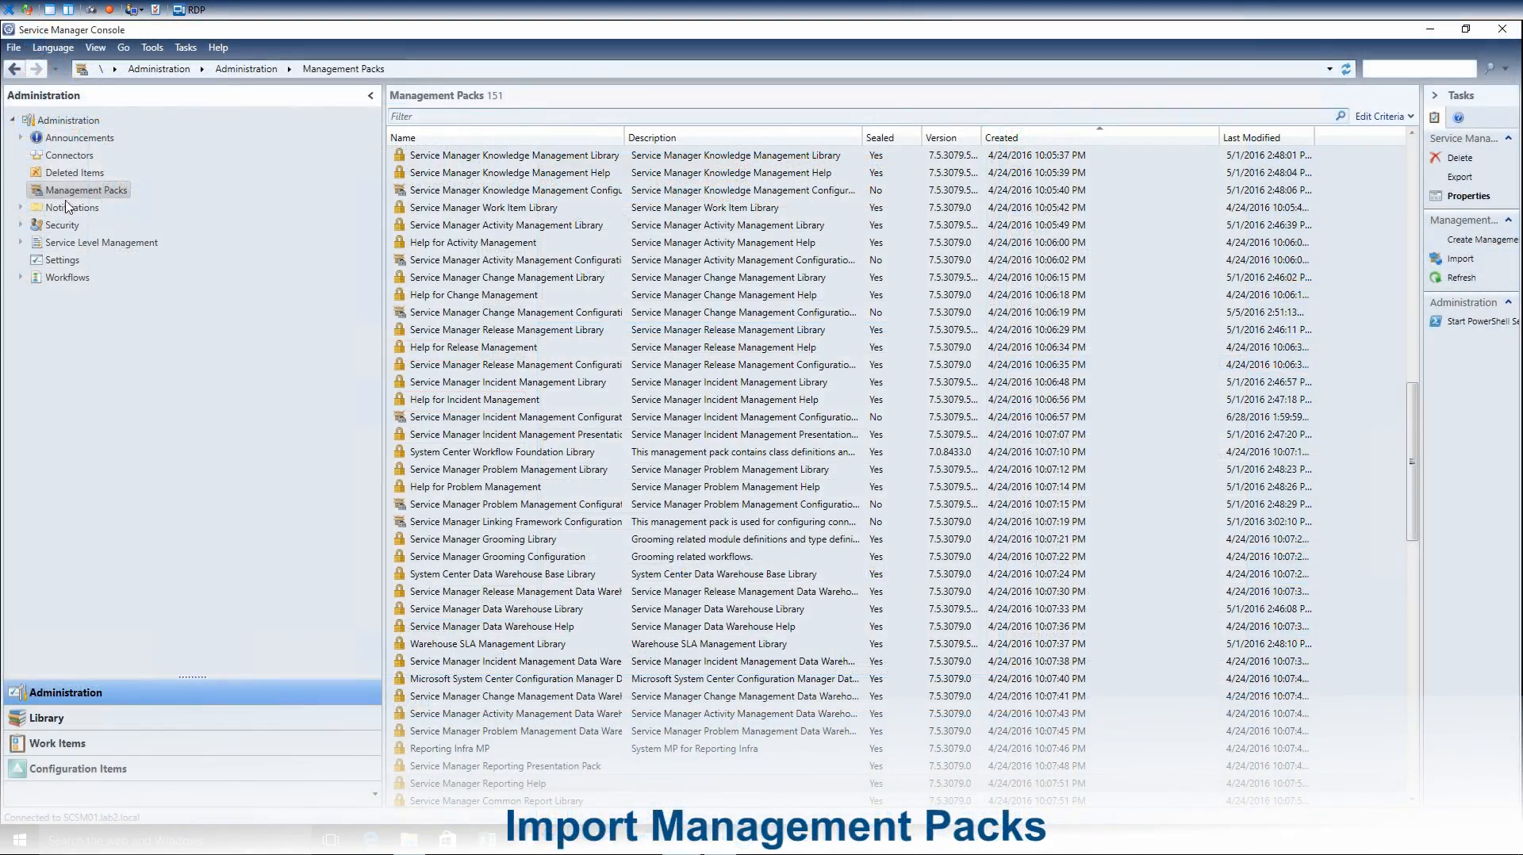
In the Service Manager Console, choose the sealed file User.Classs.Extension.mp for management pack import
click(72, 195)
right_click(72, 194)
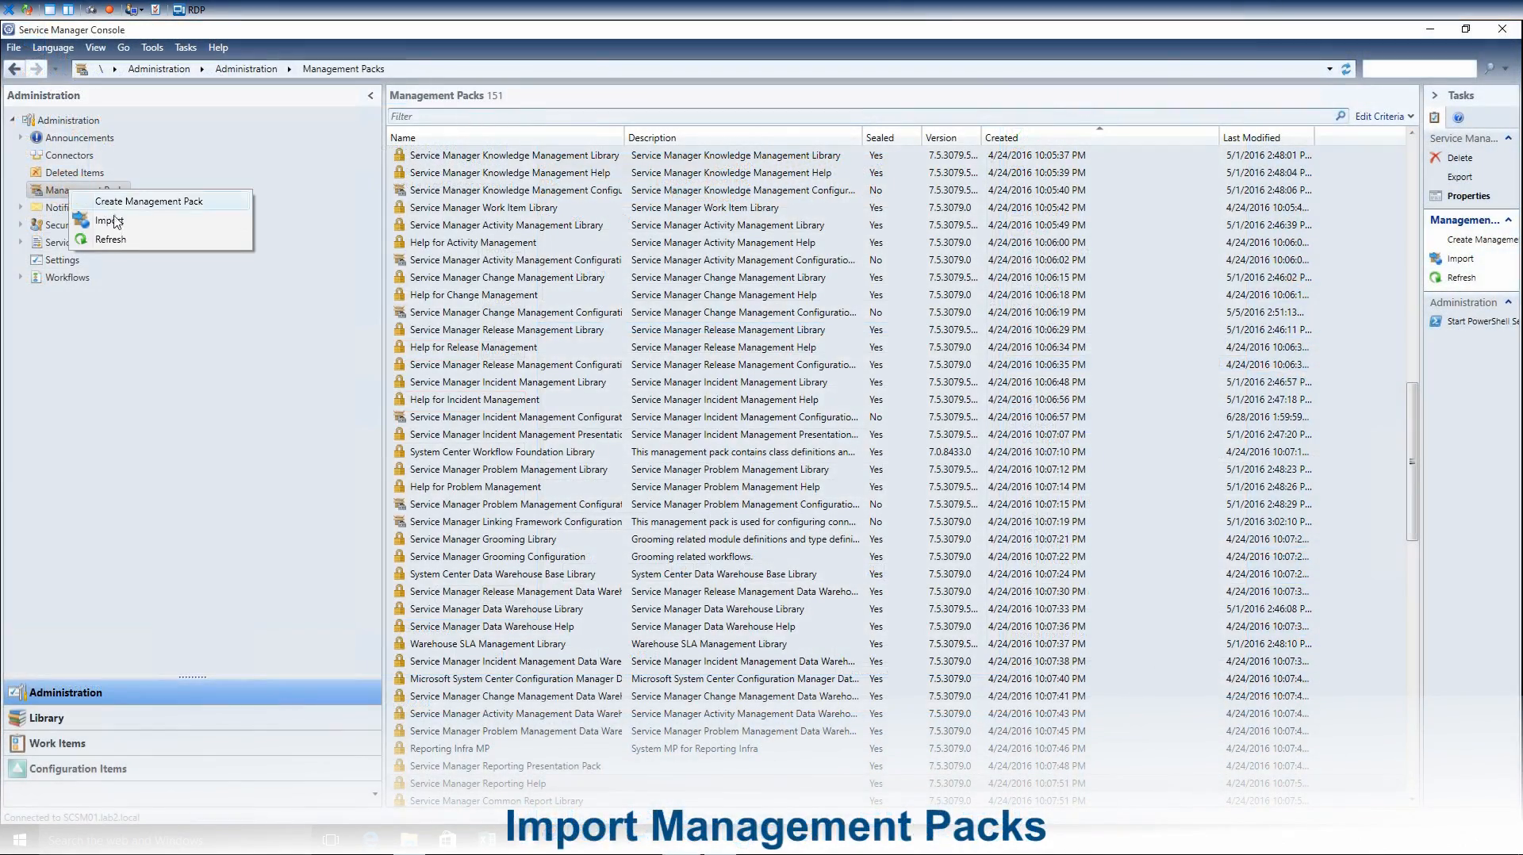
click(115, 222)
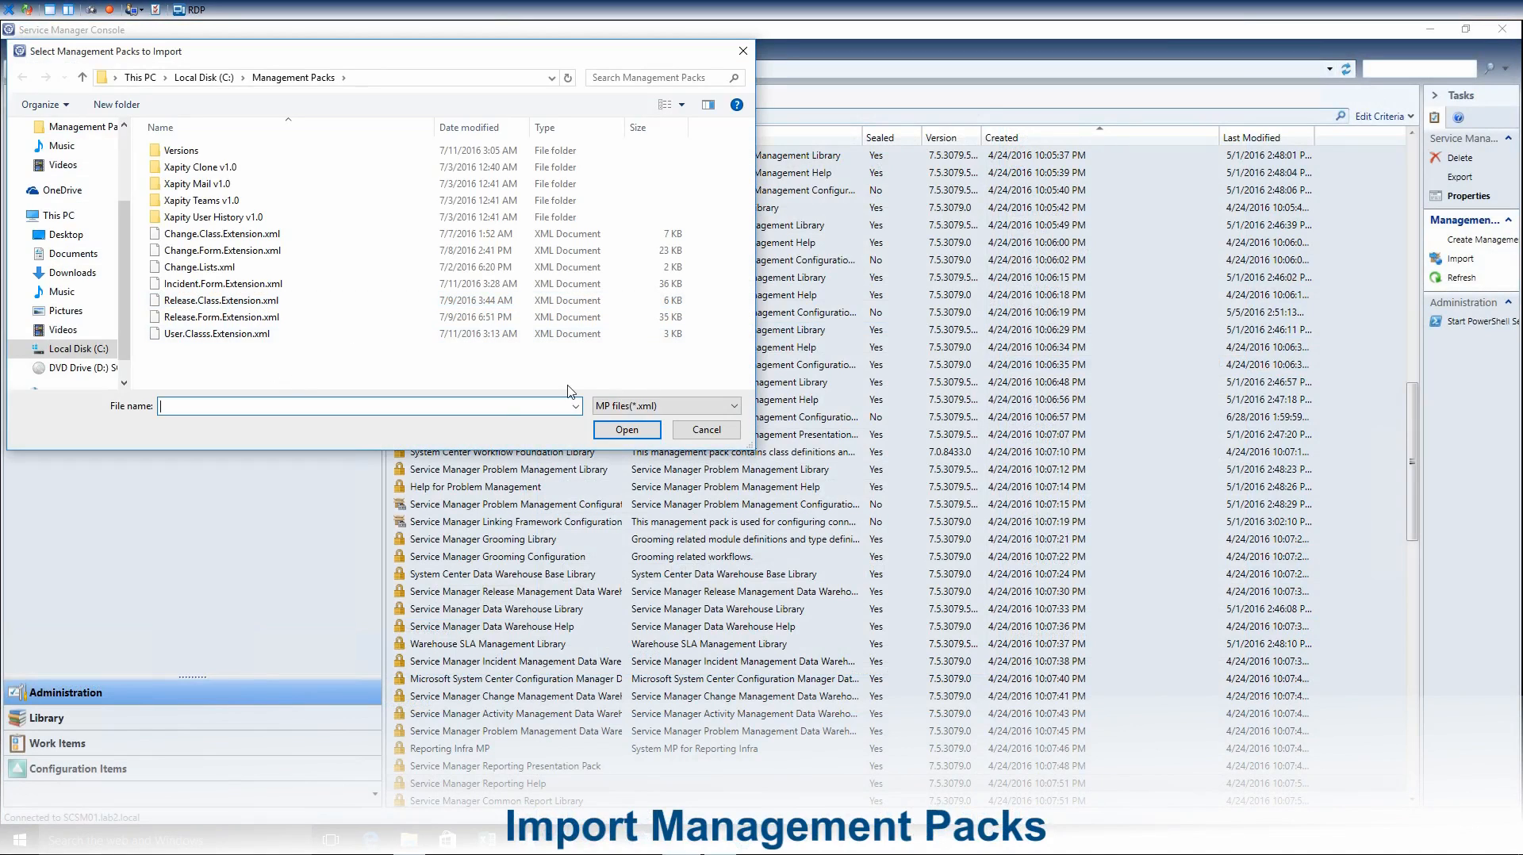
click(615, 408)
click(626, 434)
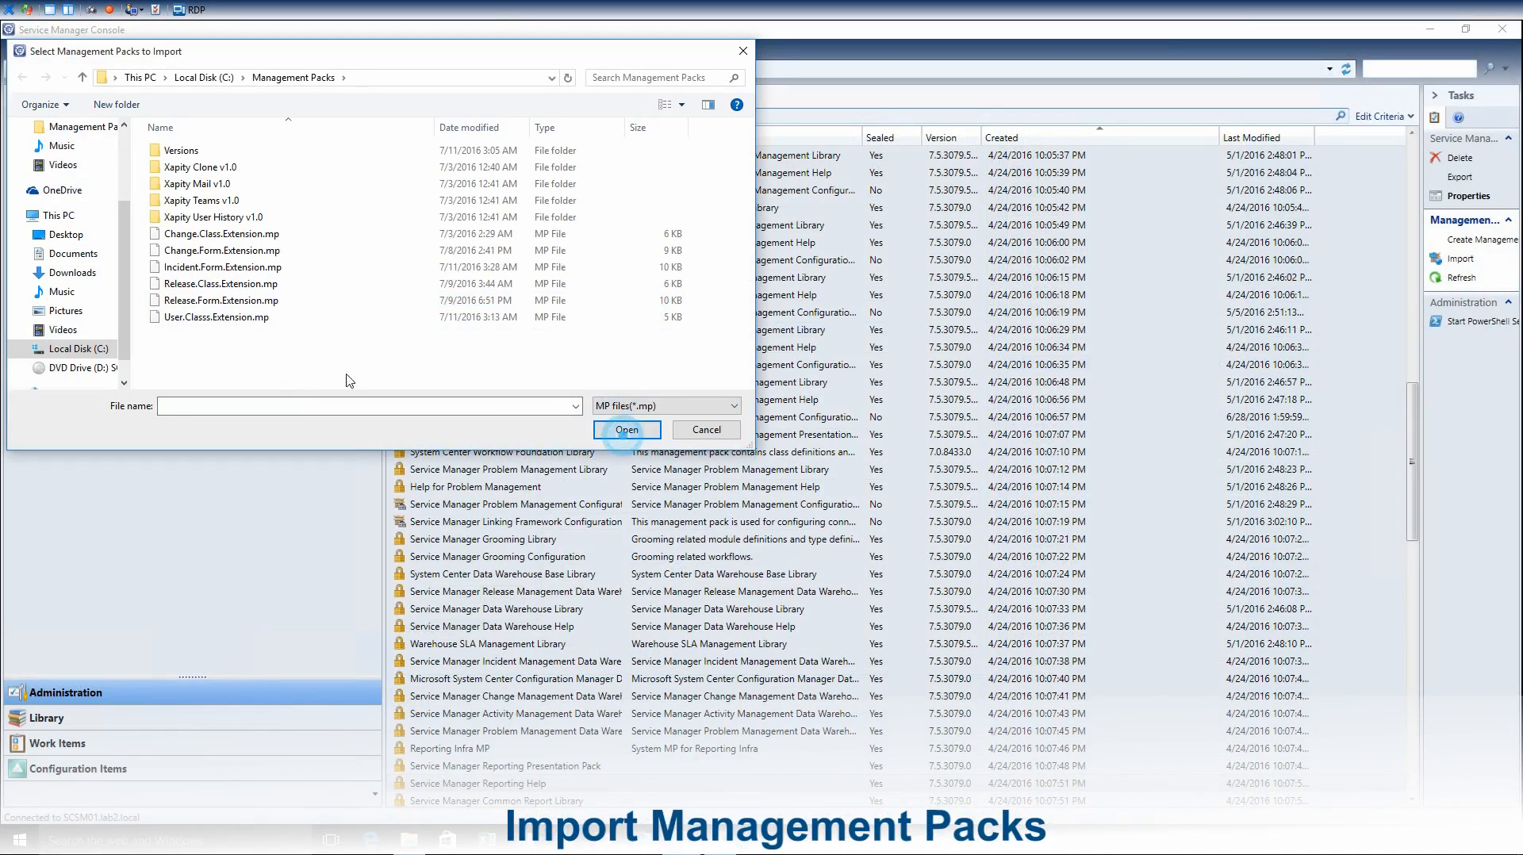
click(211, 317)
click(626, 429)
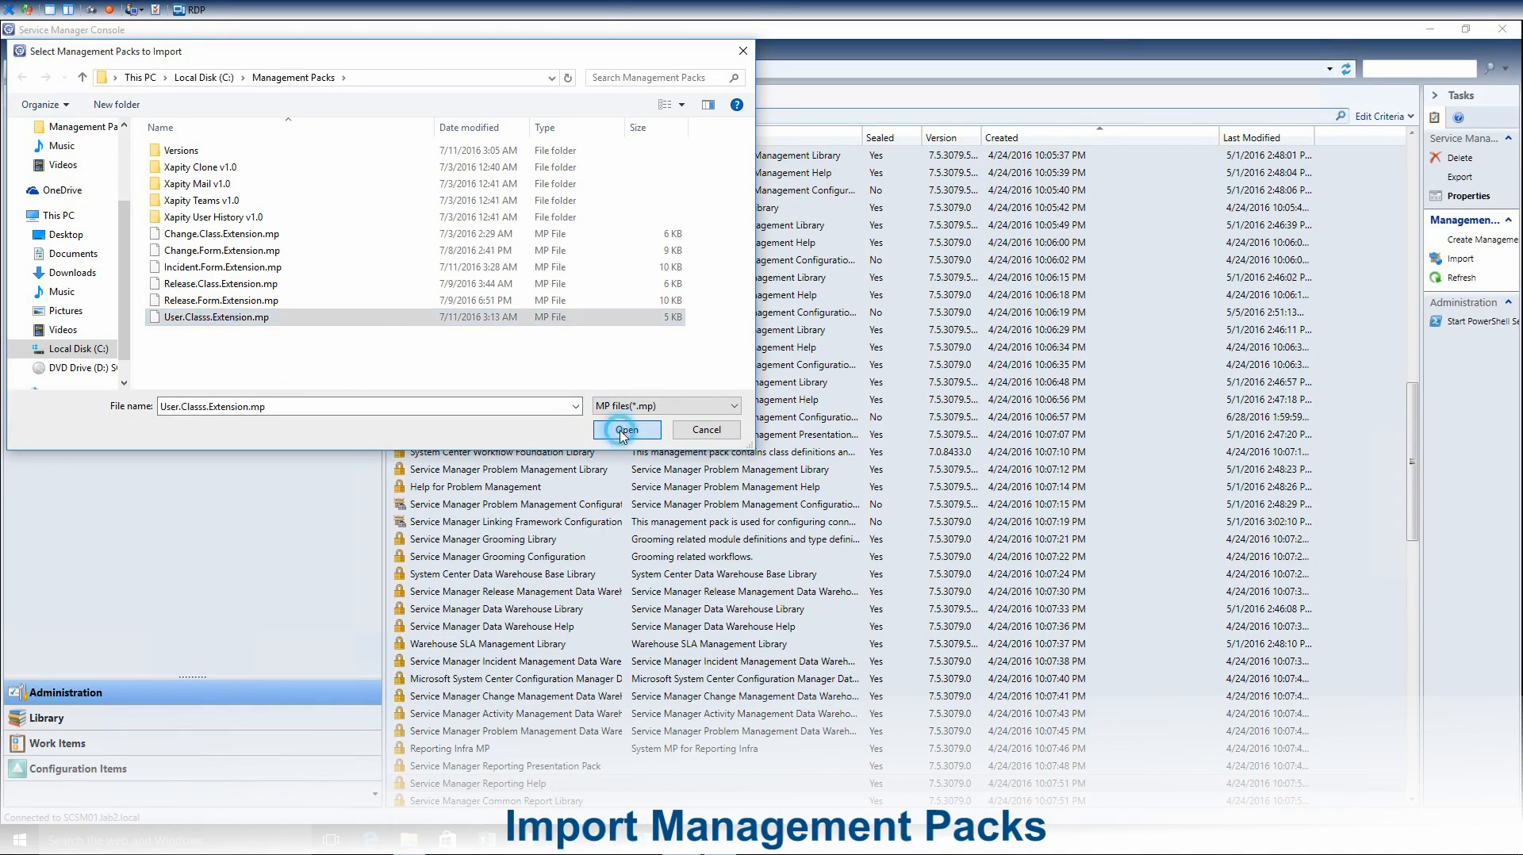
Add the sealed Incident.Form.Extension.mp file to the management pack list and import it
click(965, 303)
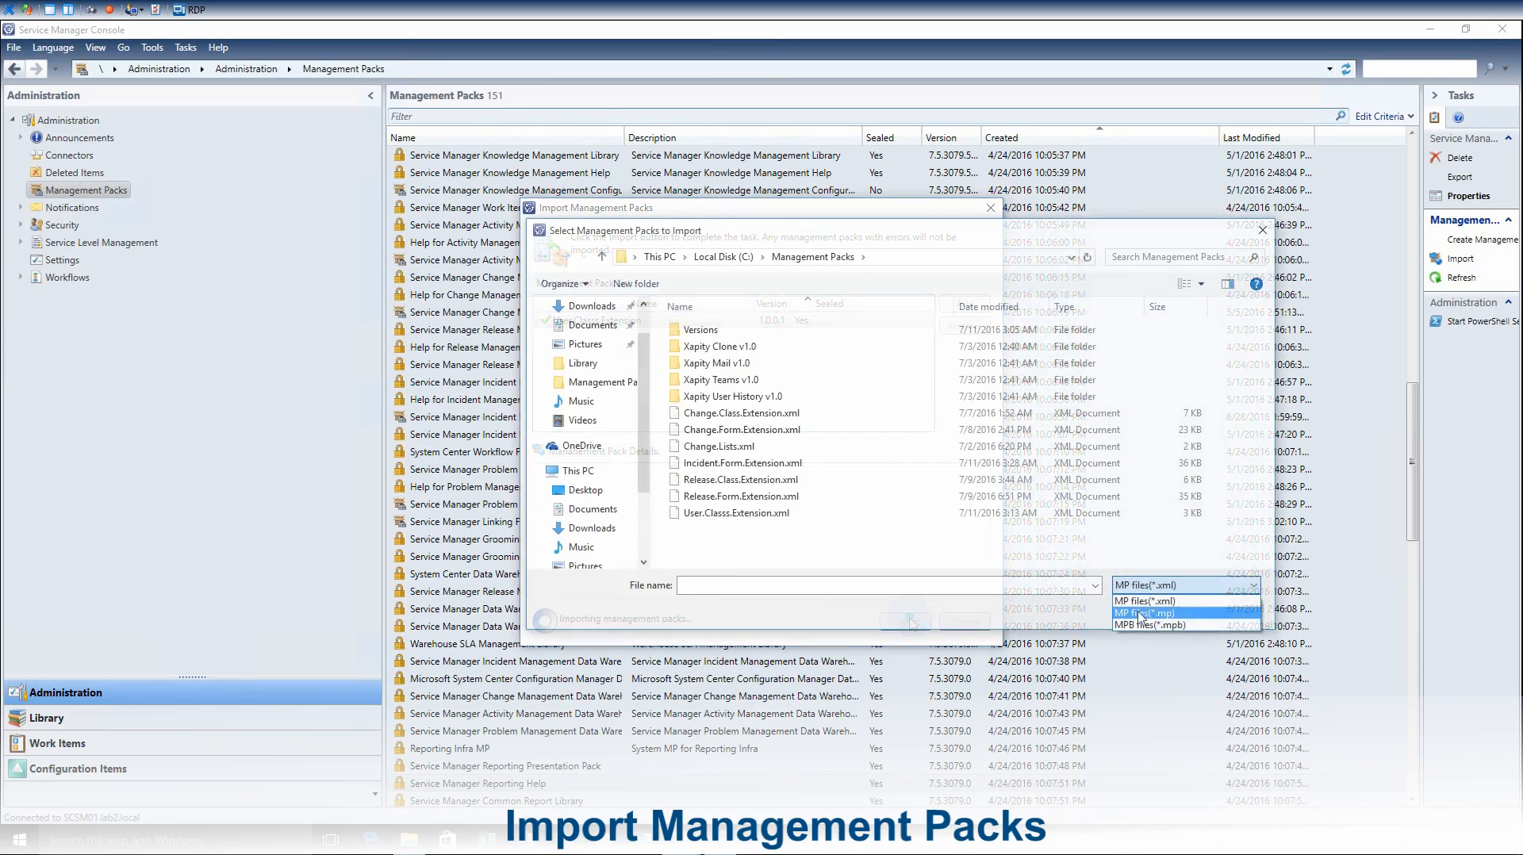
click(741, 447)
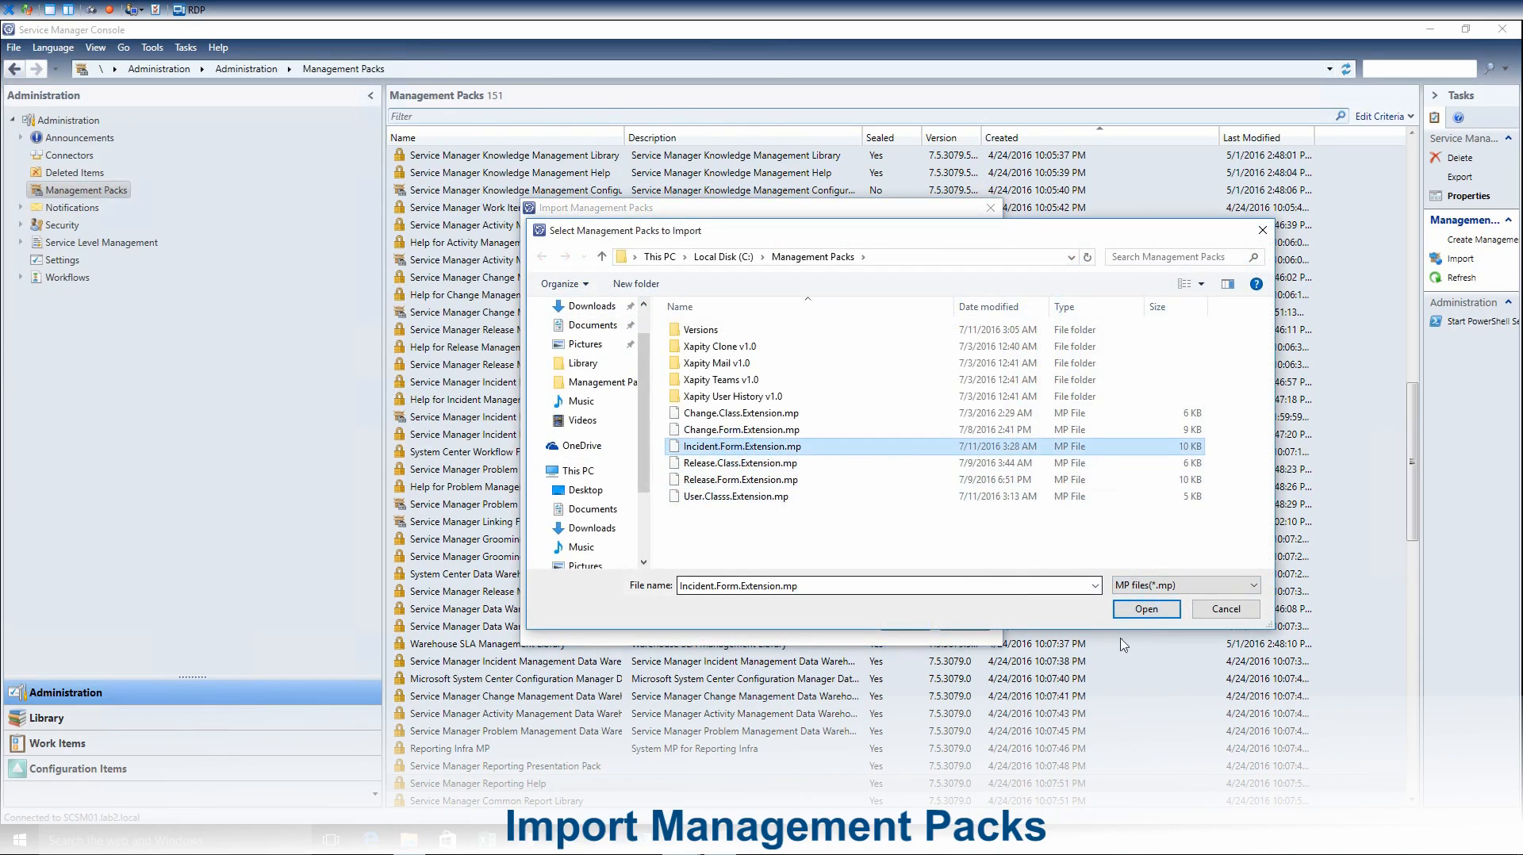
click(1146, 609)
click(905, 621)
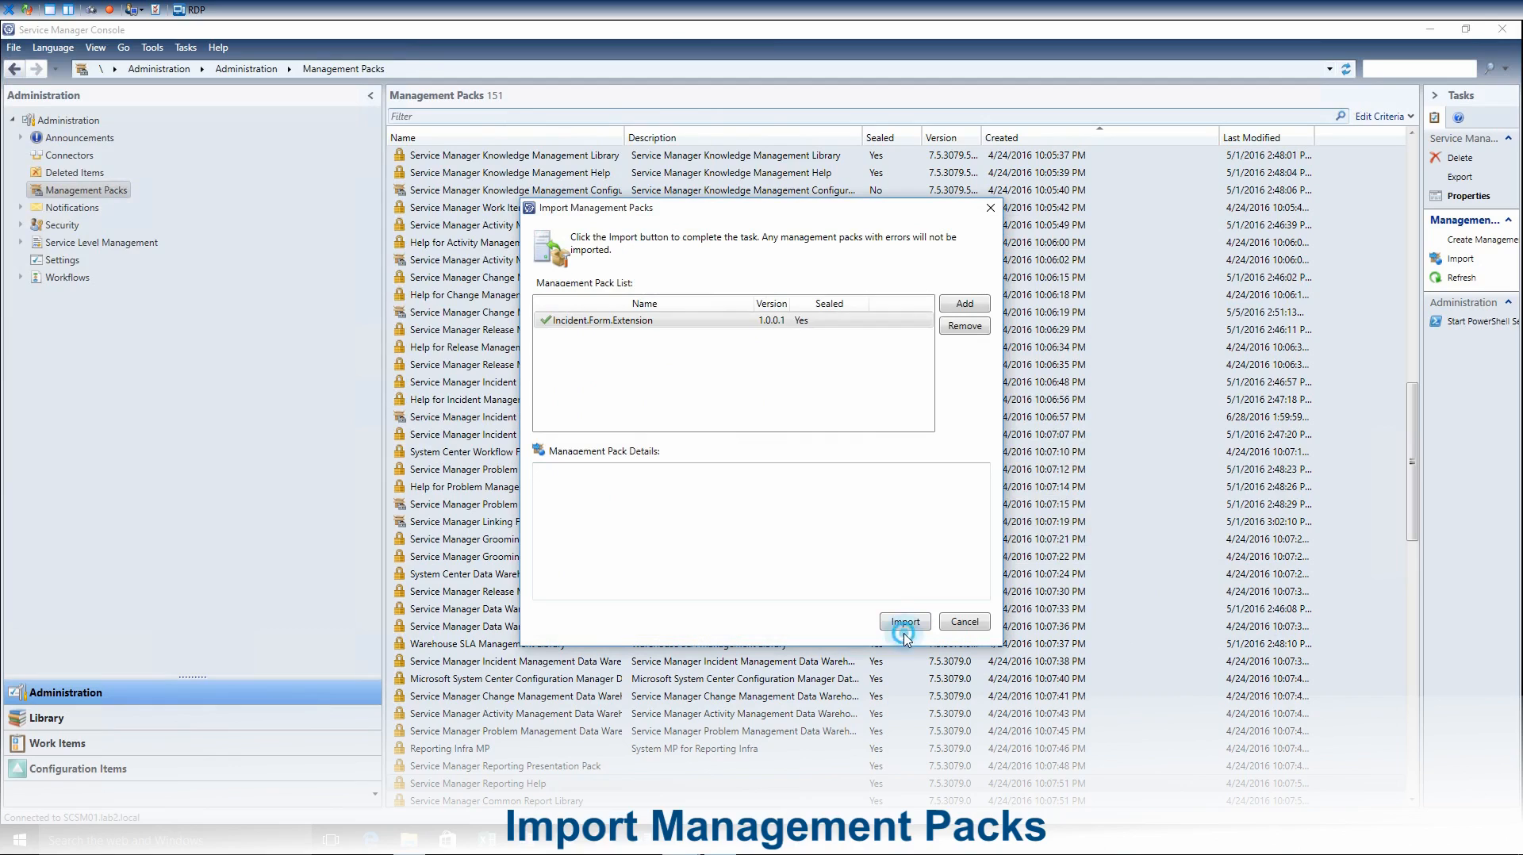
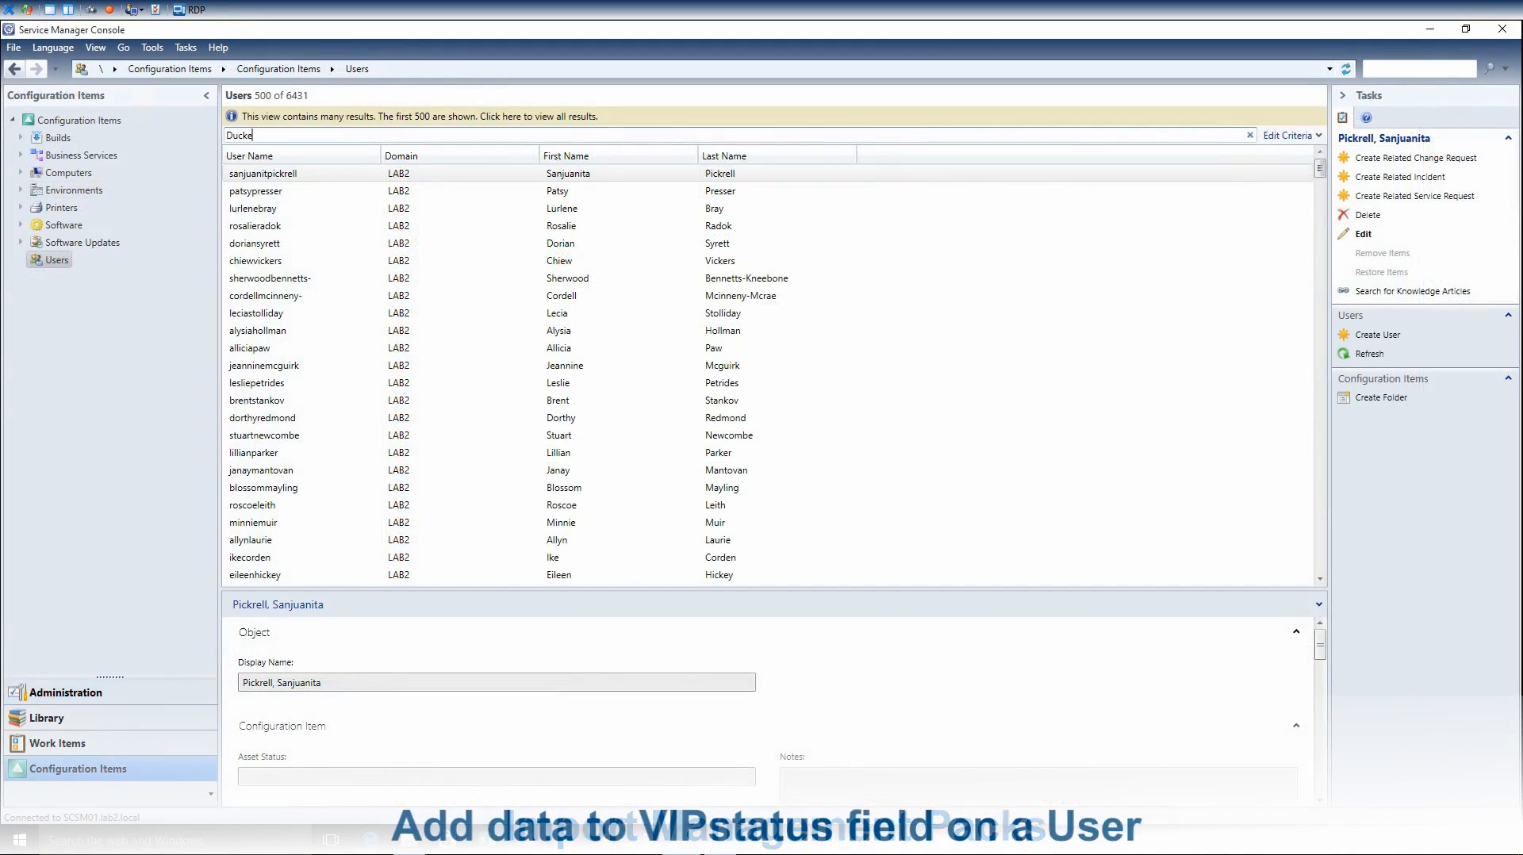
Filter the Users view by the user's last name, open the matching record and activate its VipStatus extension field for editing
text(r)
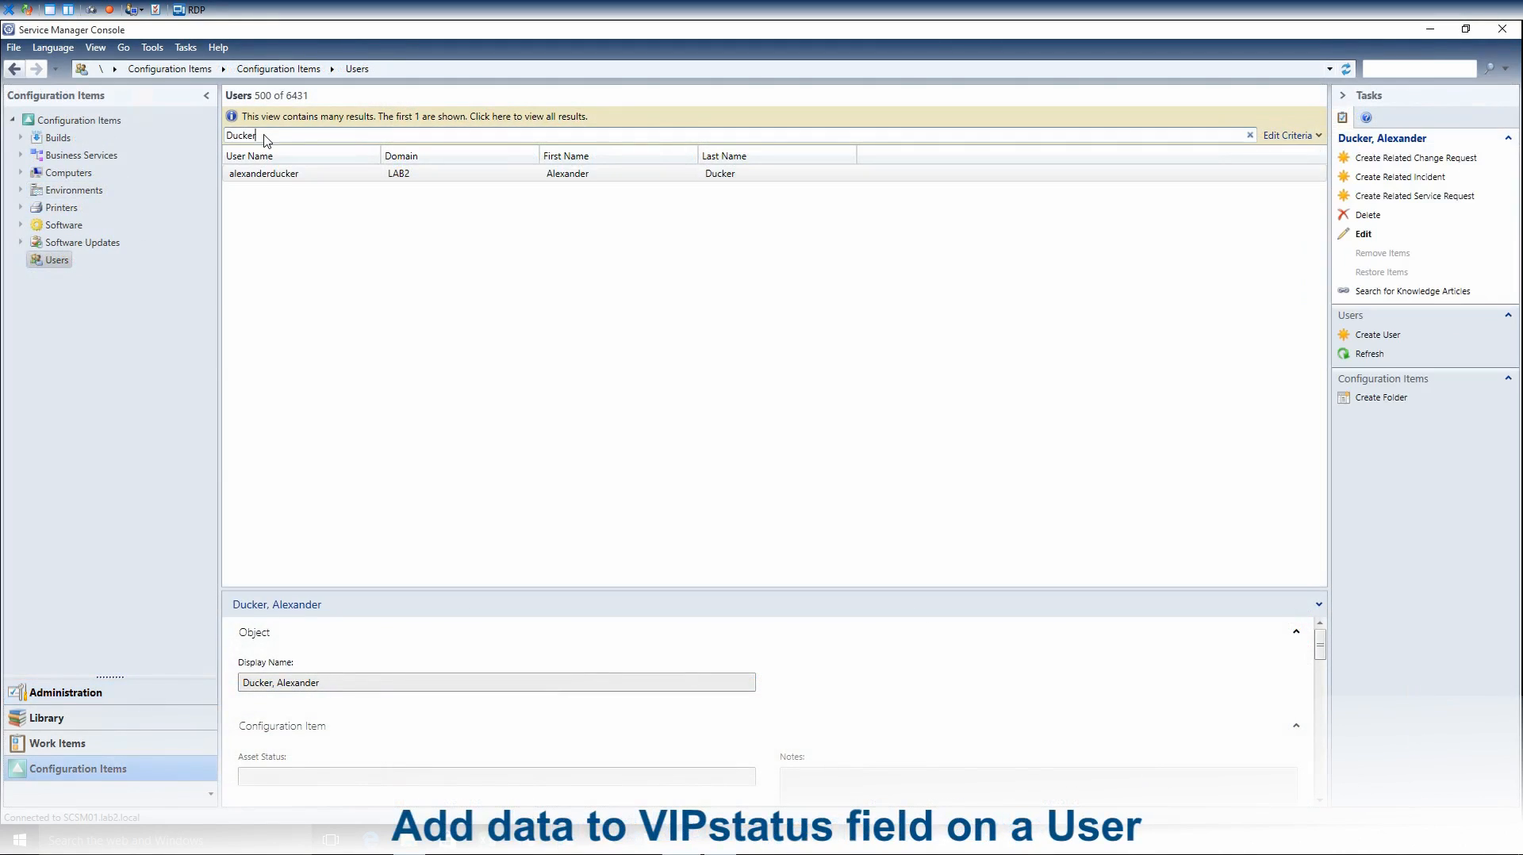
double_click(267, 174)
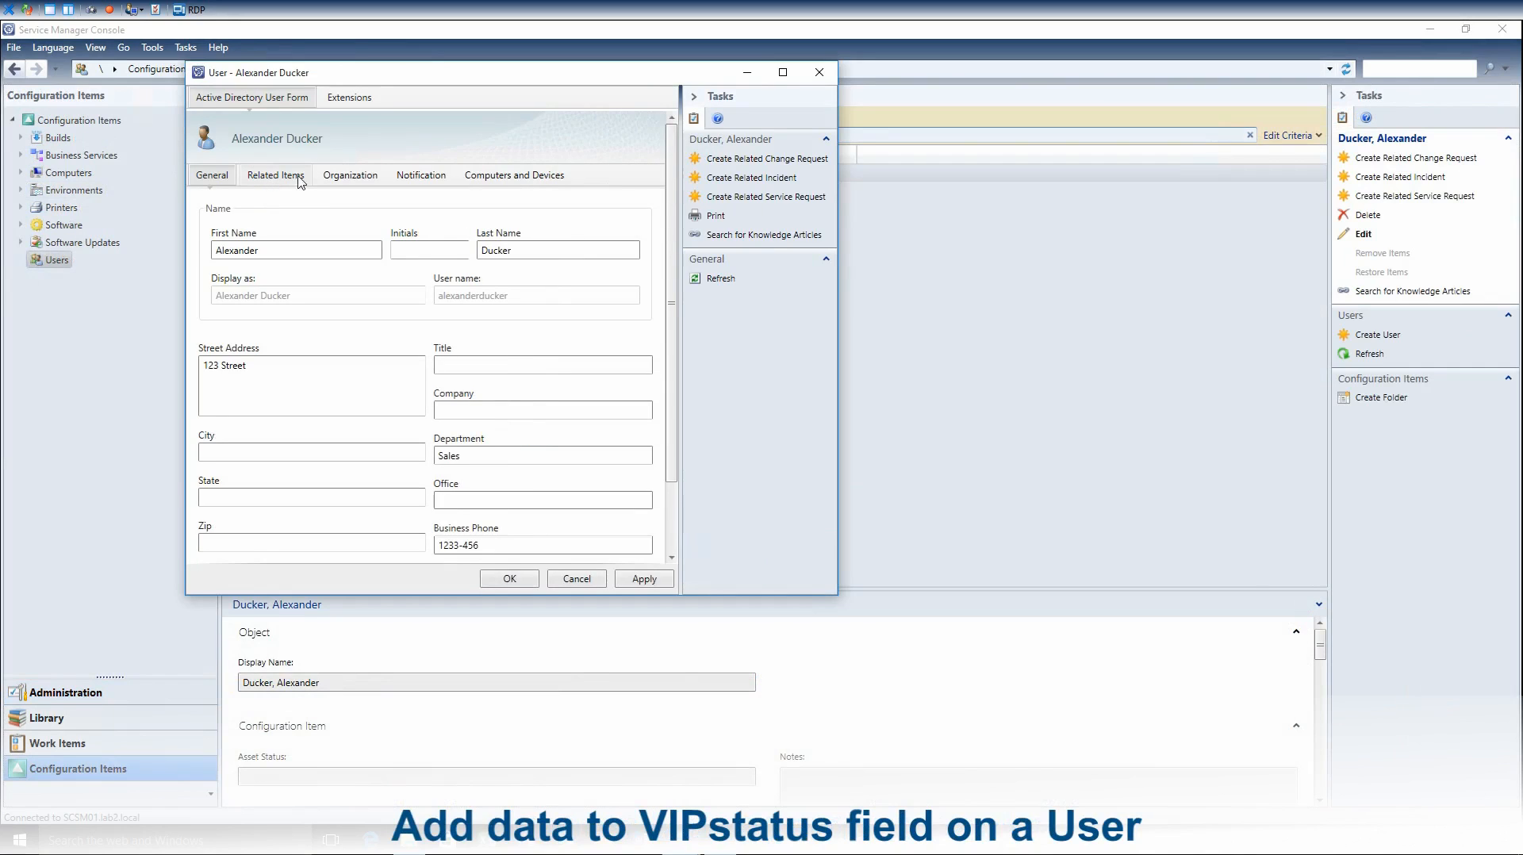
click(349, 97)
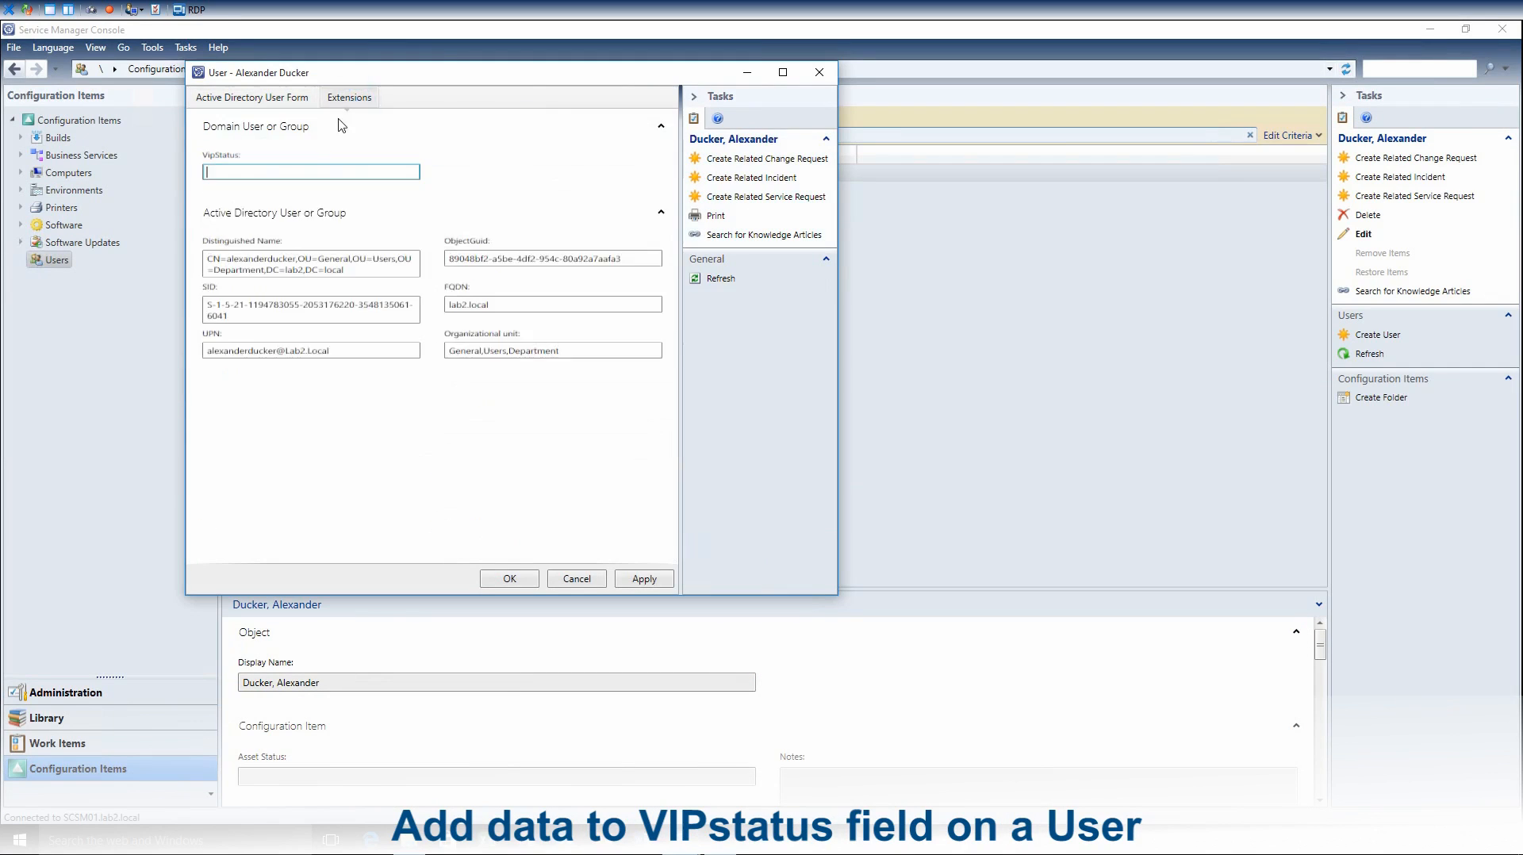
click(291, 172)
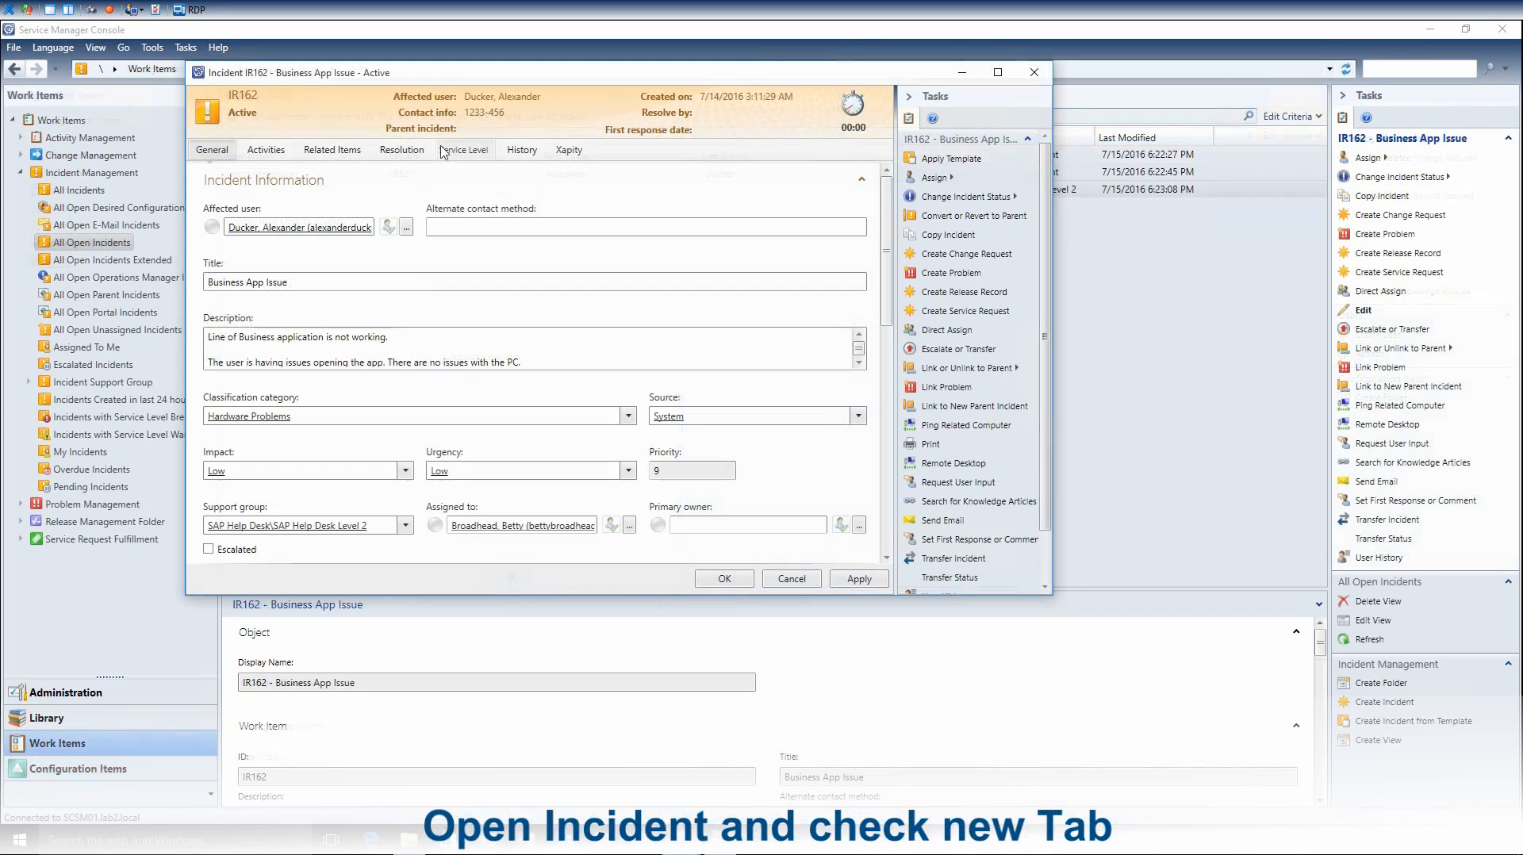
On incident IR162's Xapity form page, append the multi-line wrapping and scroll bar sample text to the description and narrow the incident window
click(584, 150)
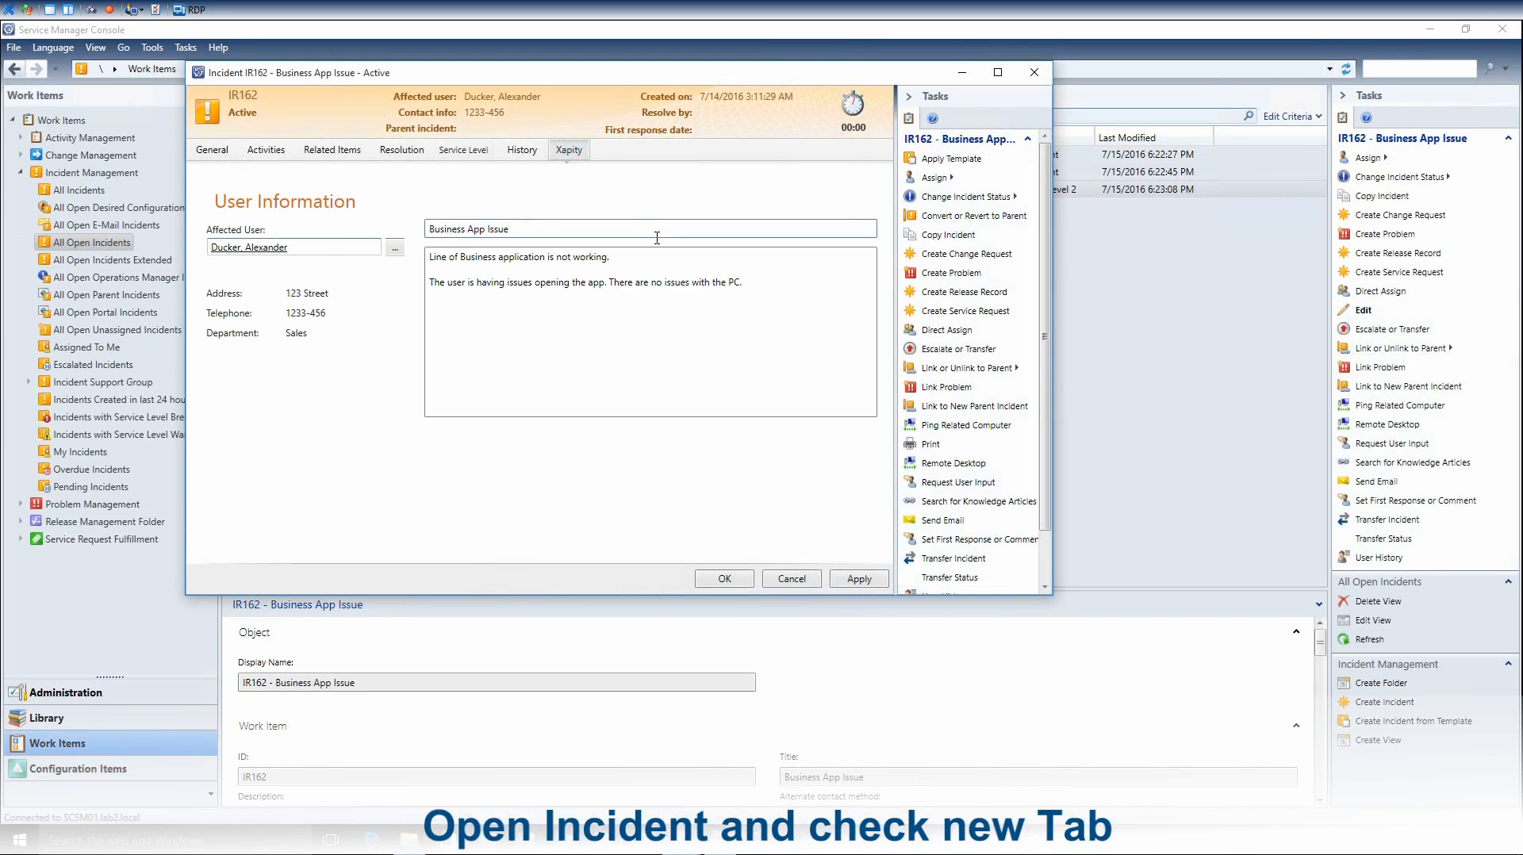
click(759, 279)
key(ctrl+v)
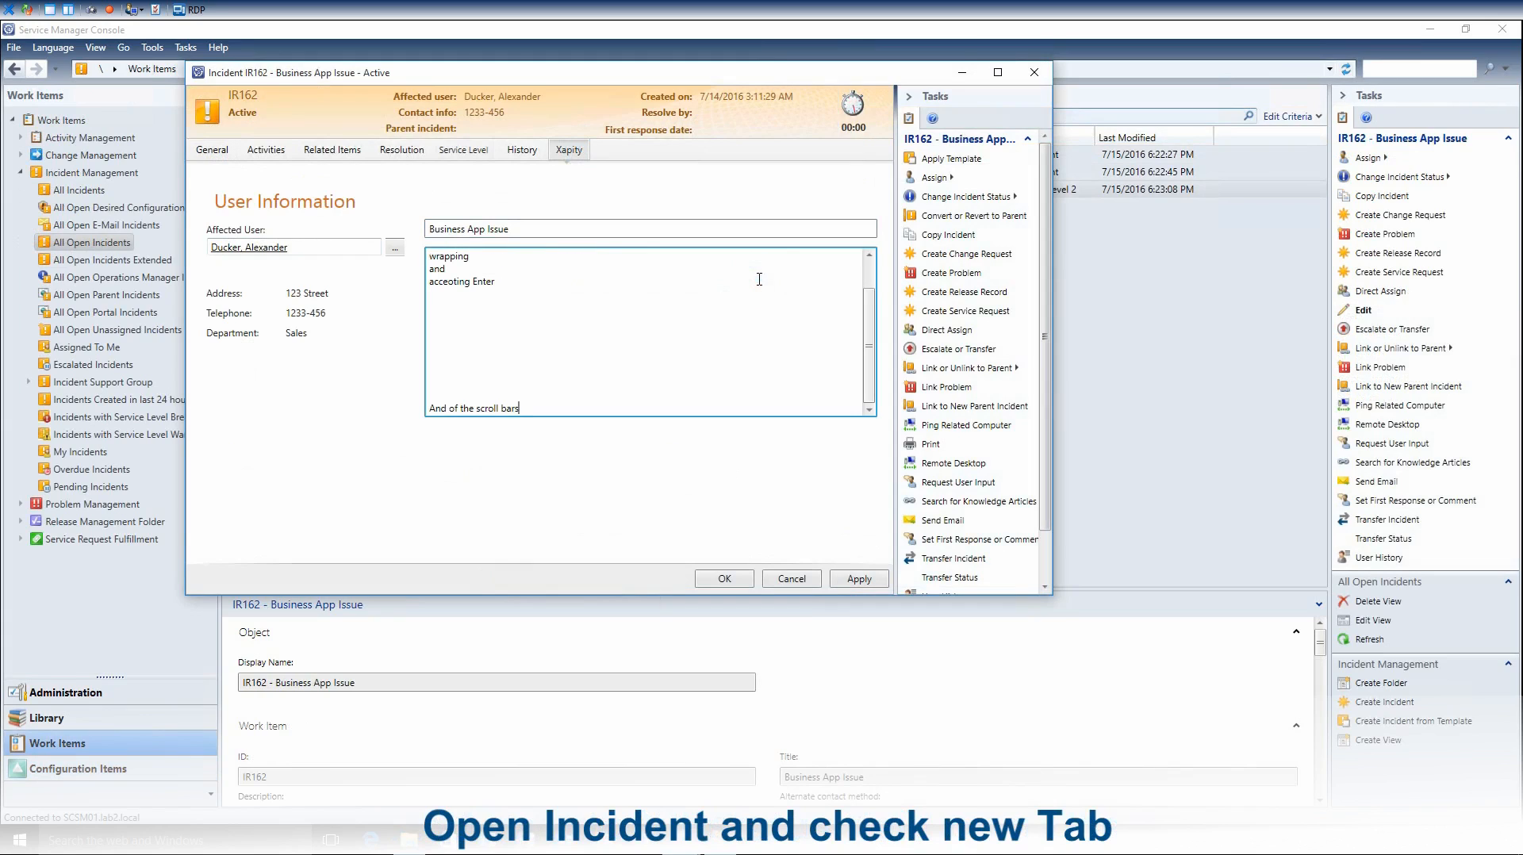
scroll(868, 358, up, 2)
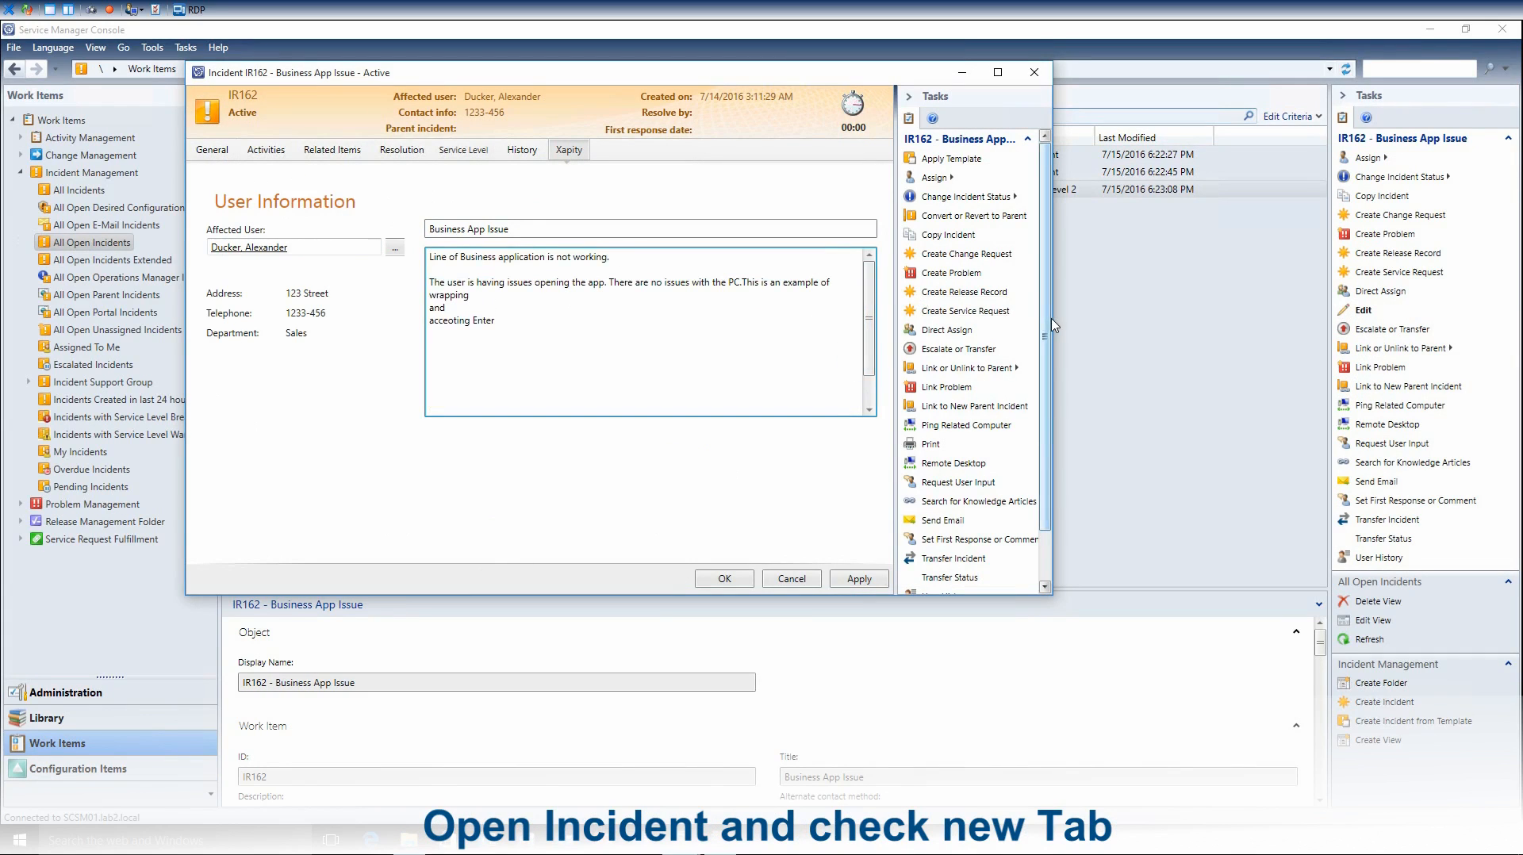
drag(1052, 331, 963, 356)
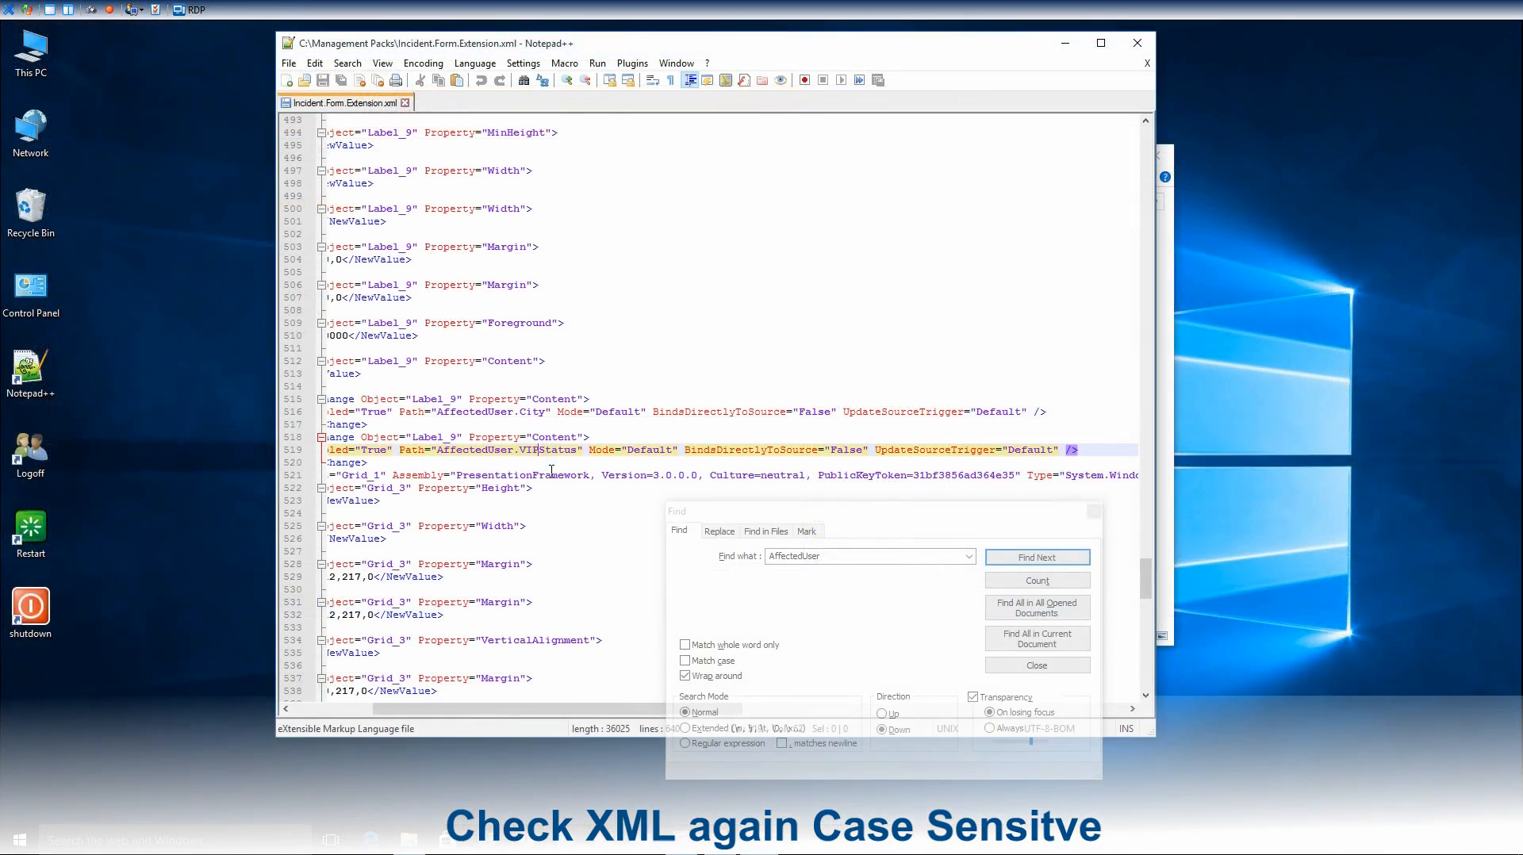
In Notepad++, correct the Label_9 content binding path in Incident.Form.Extension.xml to AffectedUser.VipStatus and close the Find dialog
key(BackSpace)
key(BackSpace)
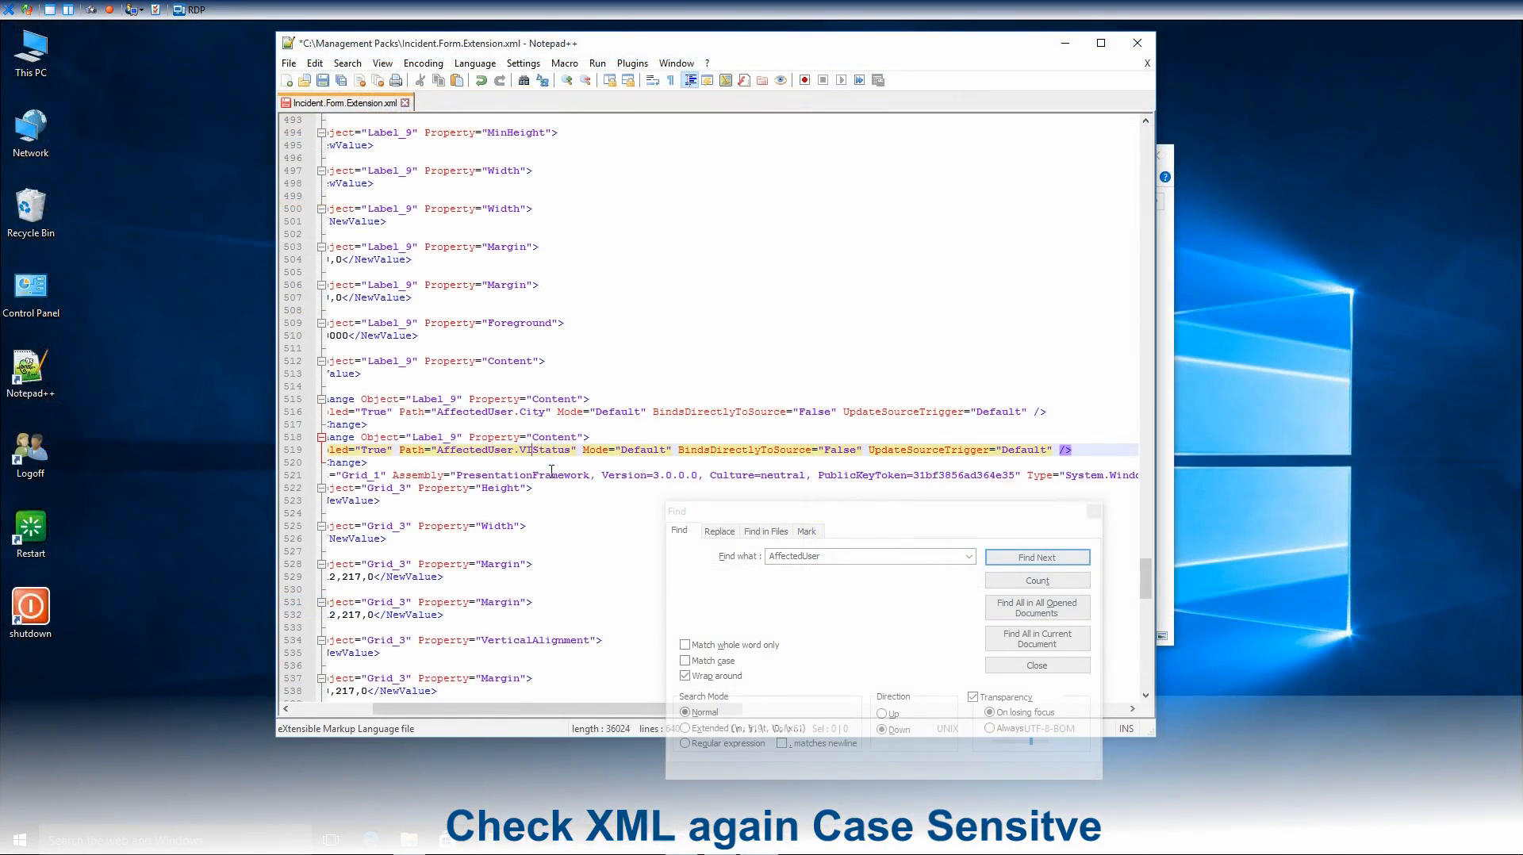
text(ip)
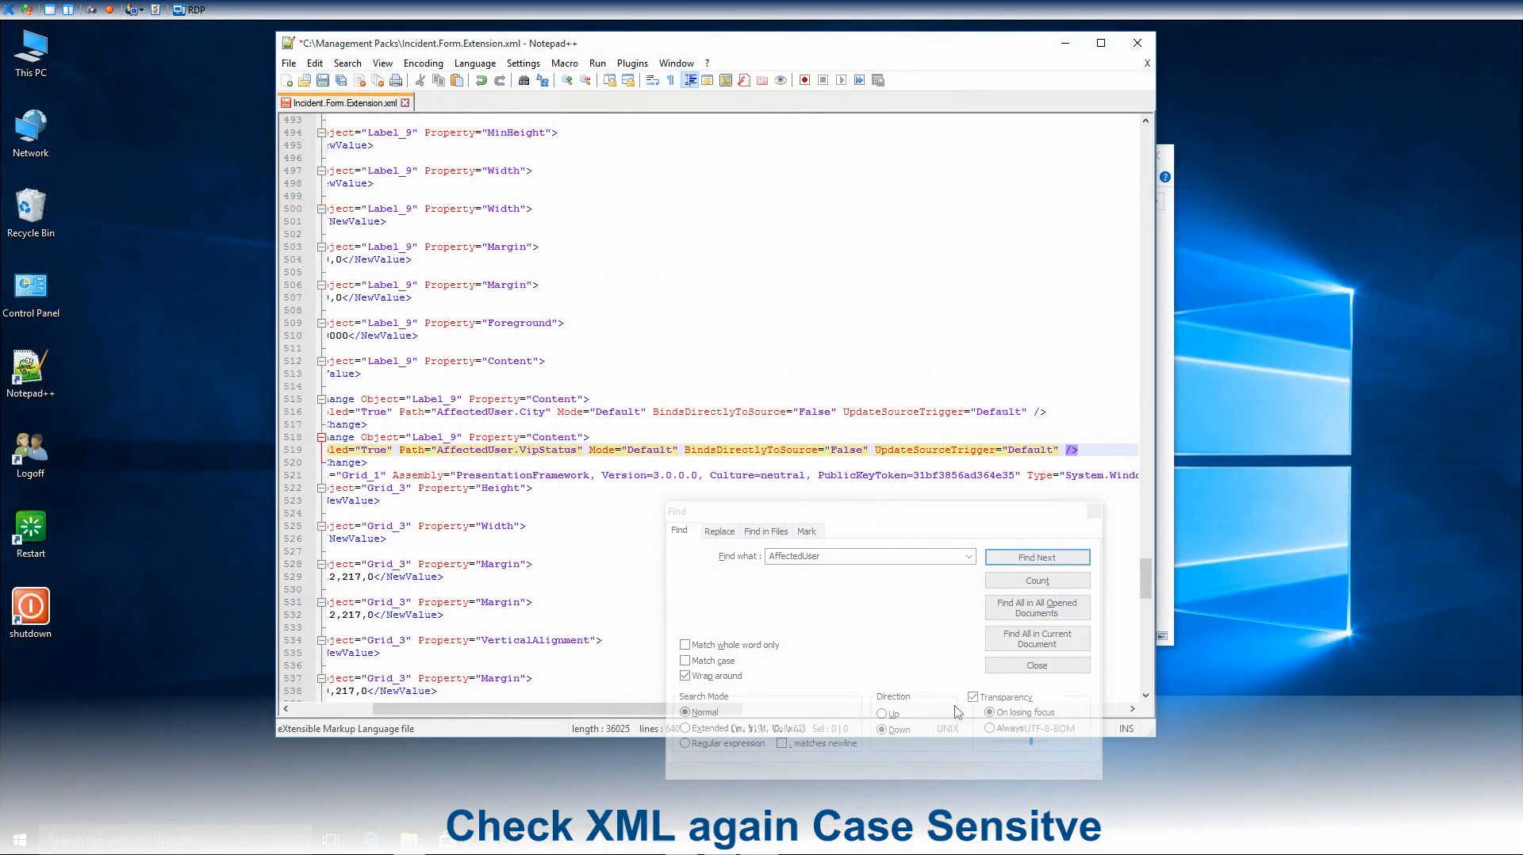
click(1094, 511)
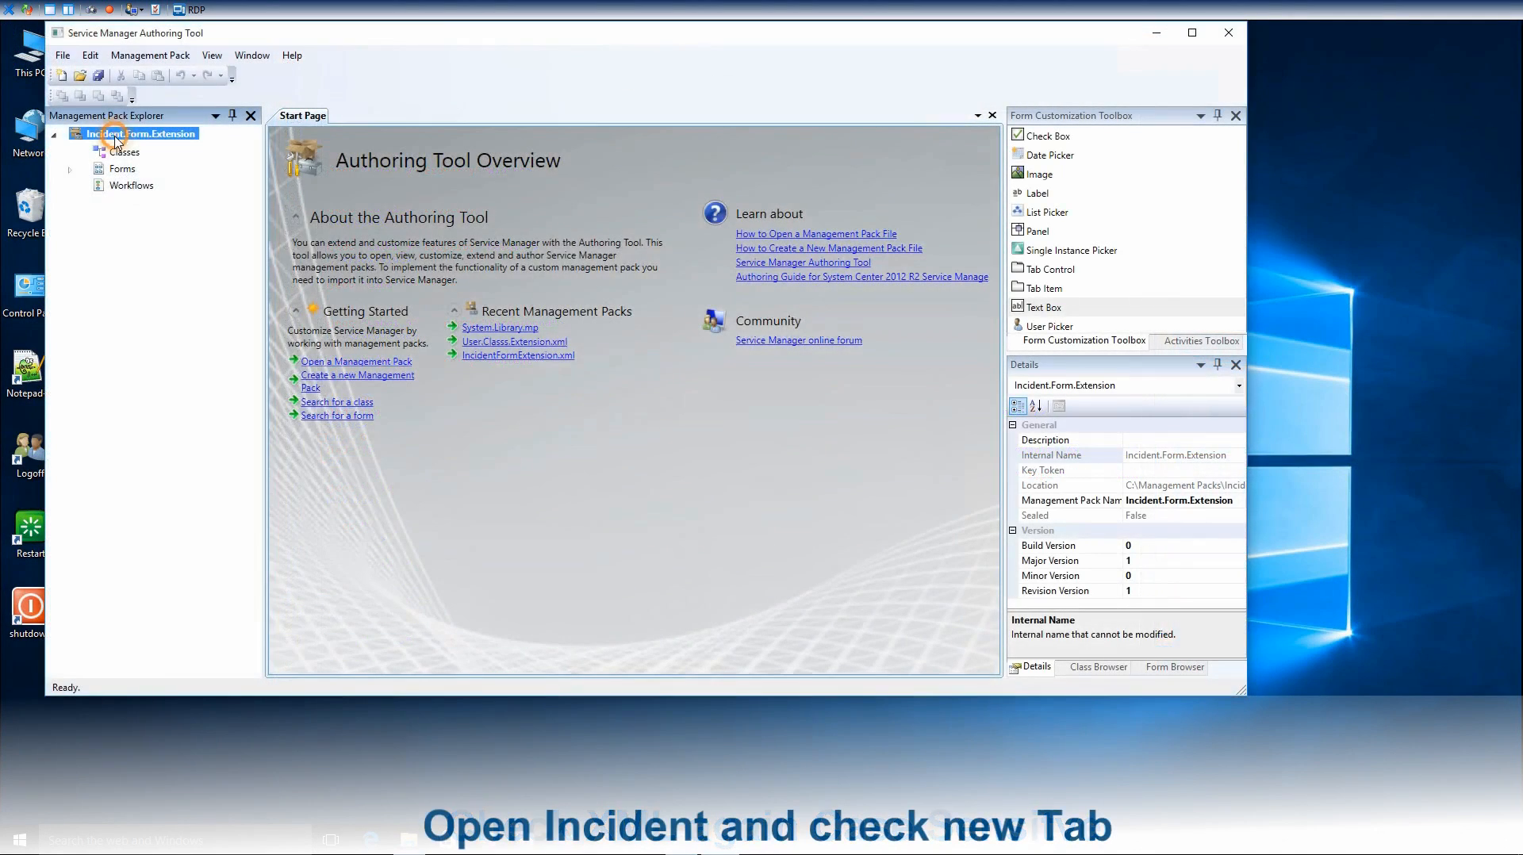
In the Authoring Tool, start sealing Incident.Form.Extension and browse for its key file; in the Service Manager Console, start a management pack import
right_click(119, 134)
click(150, 197)
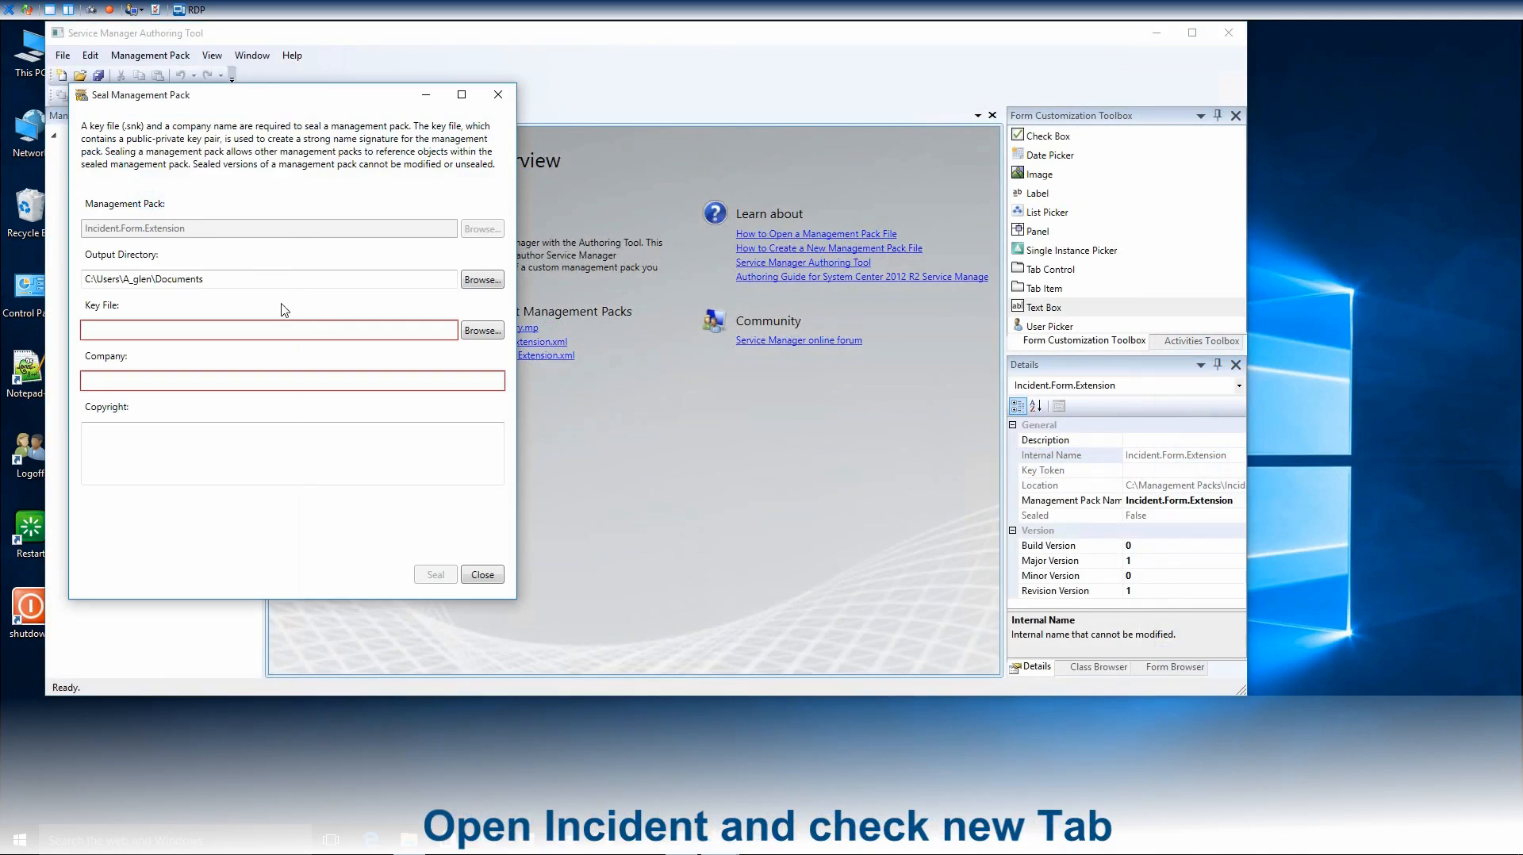
click(488, 335)
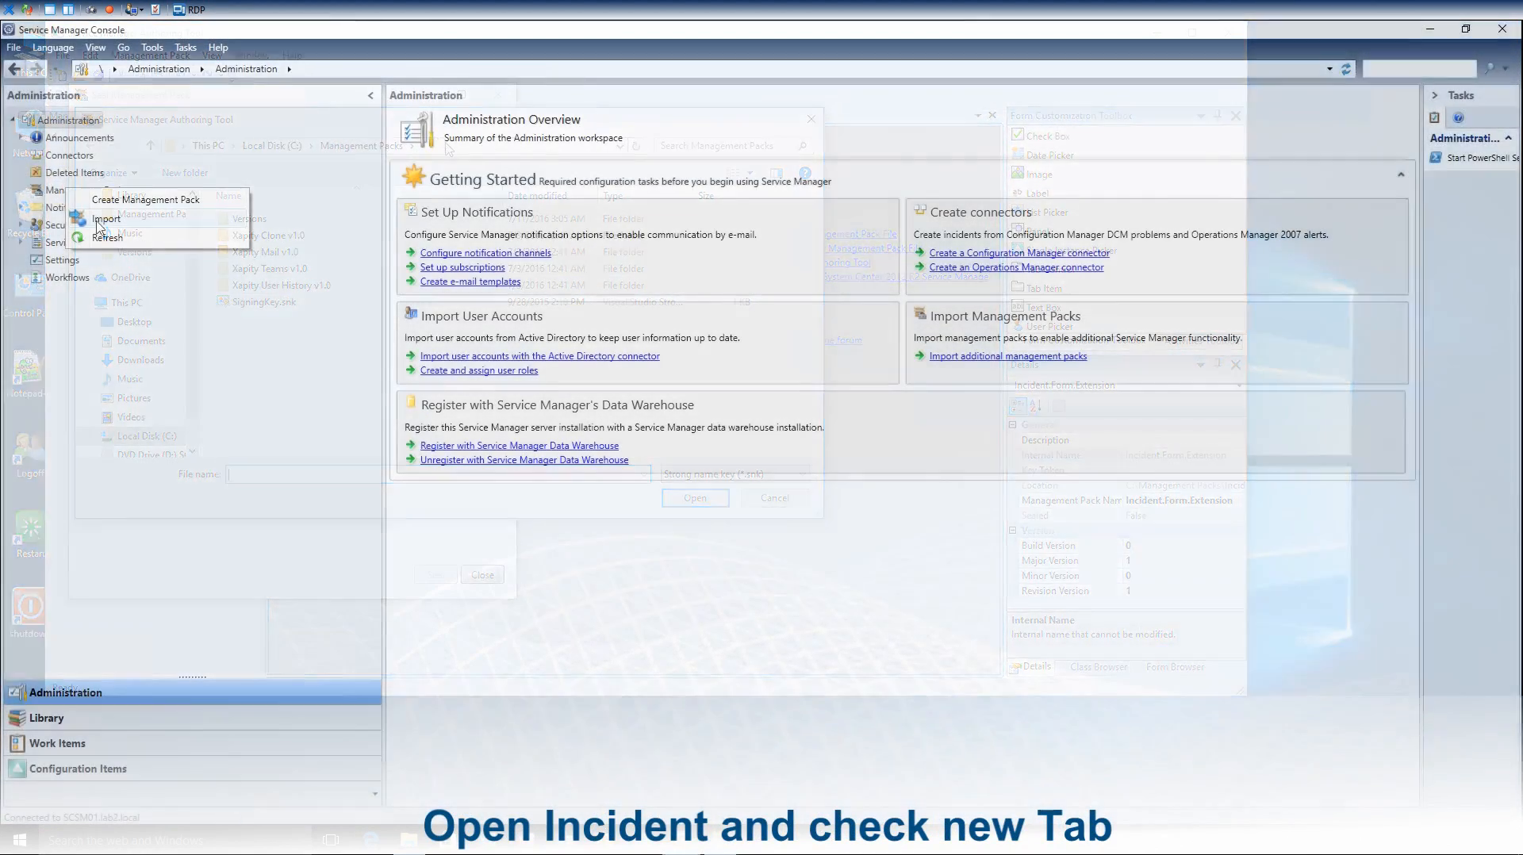
click(97, 222)
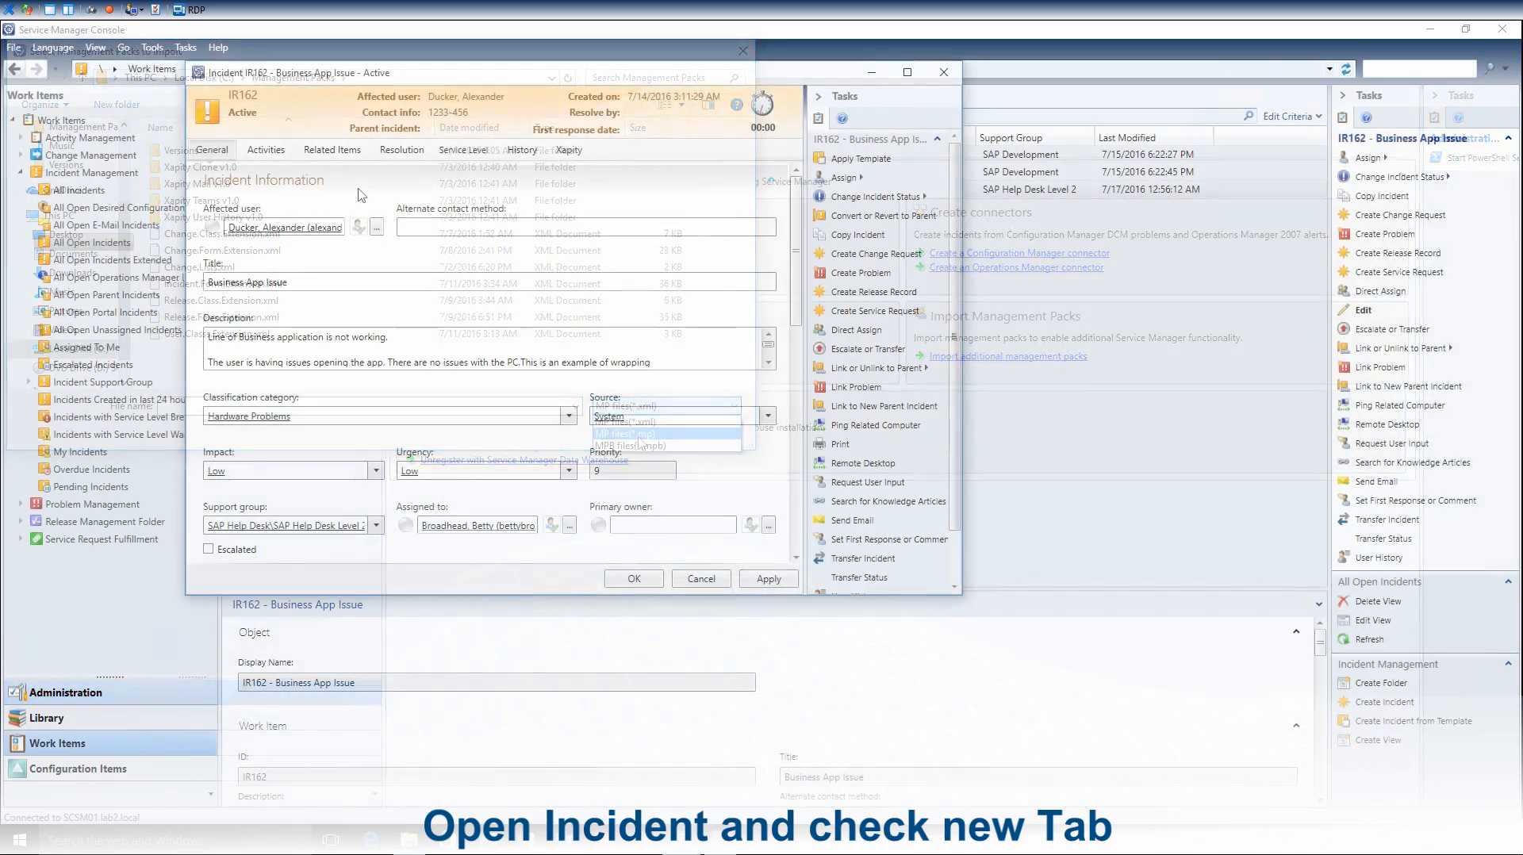
On incident IR162's Xapity form page, change the affected user to the first user in the object list
click(568, 150)
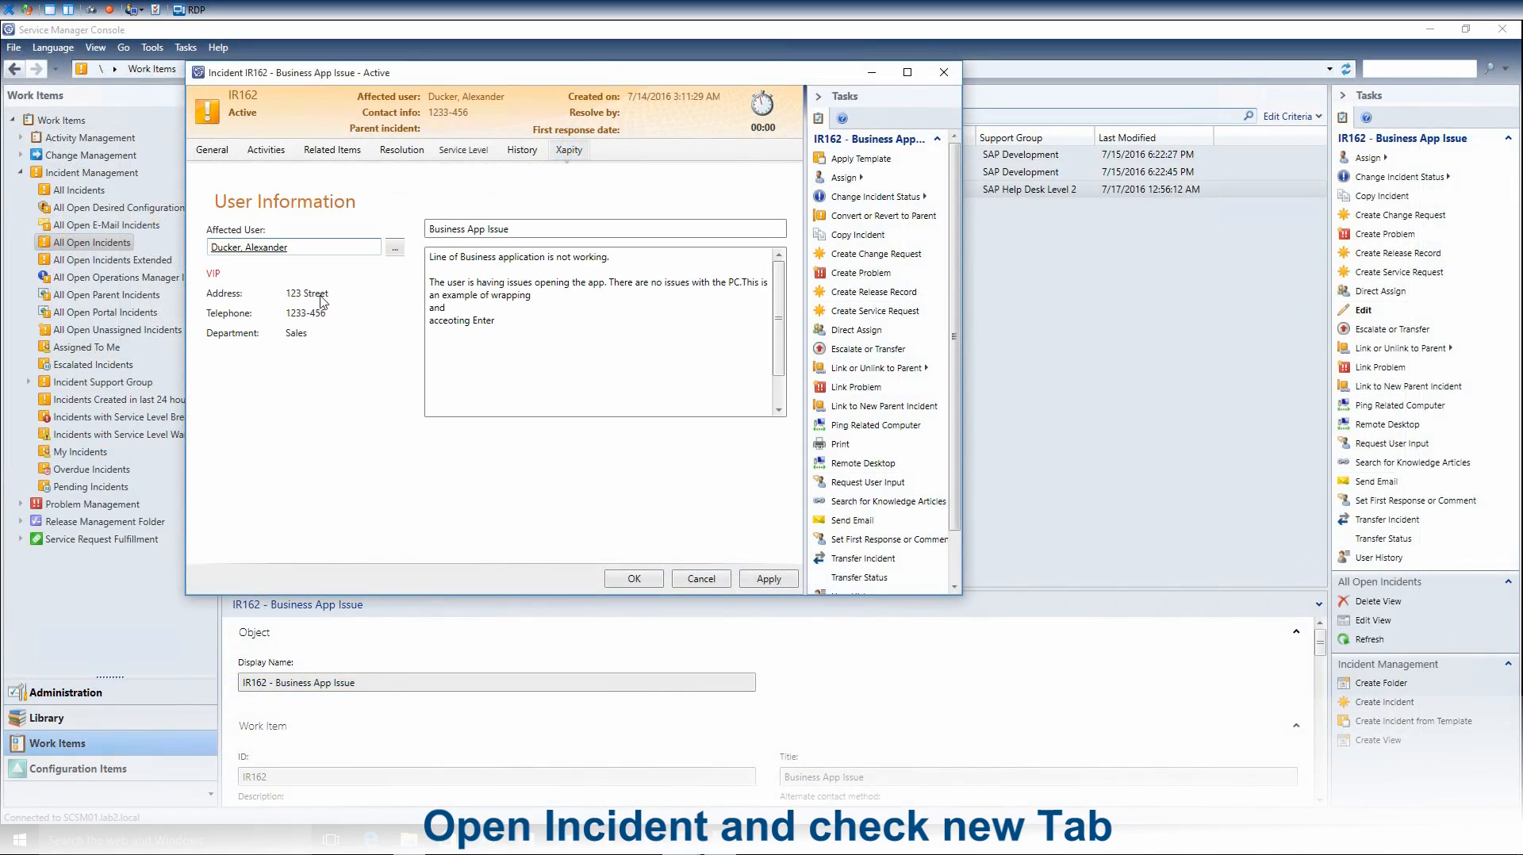
click(395, 251)
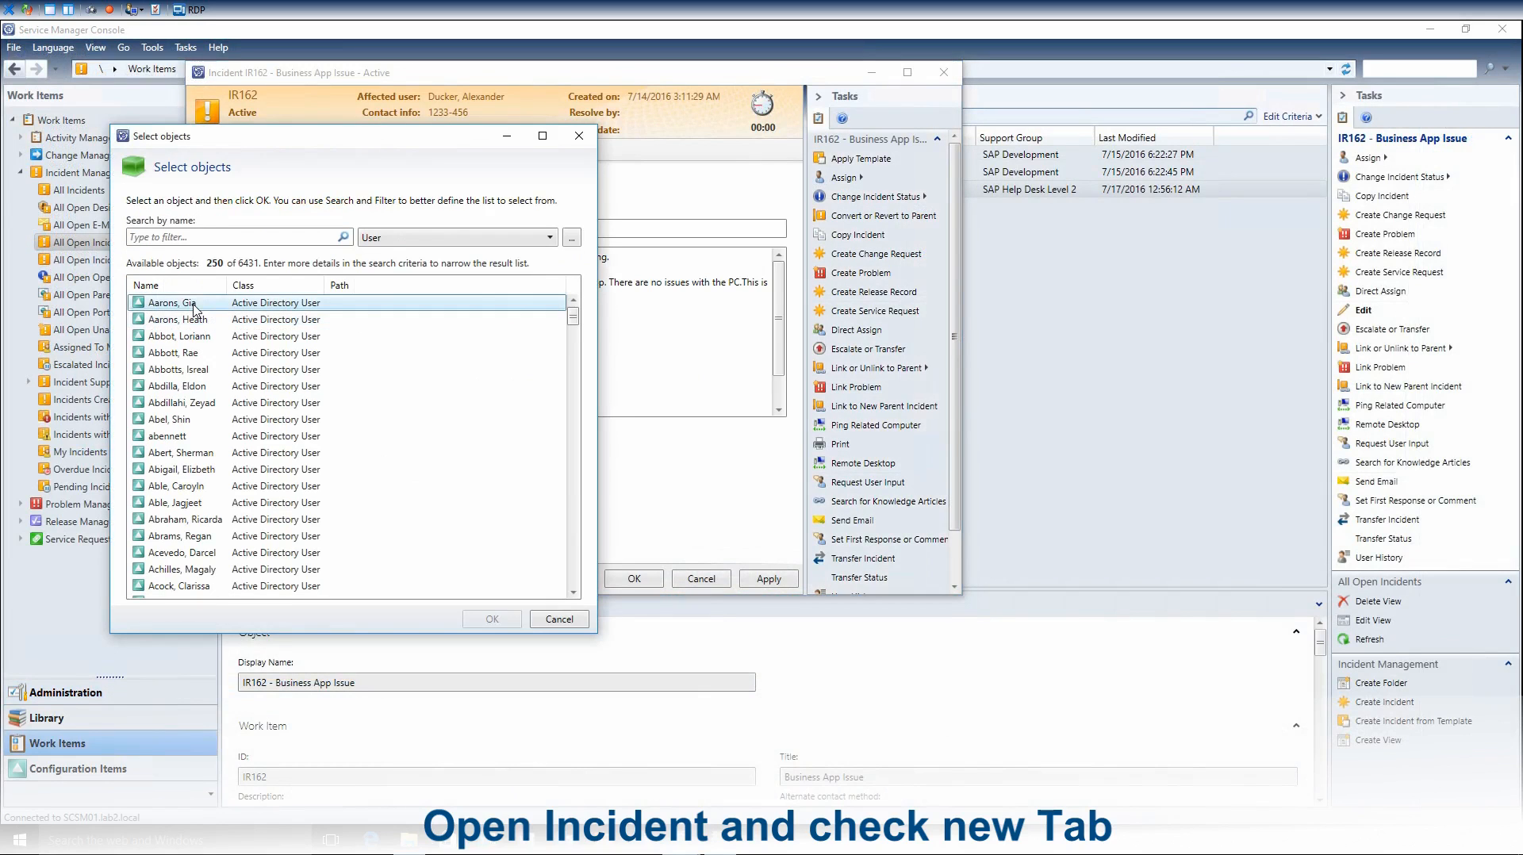
double_click(171, 303)
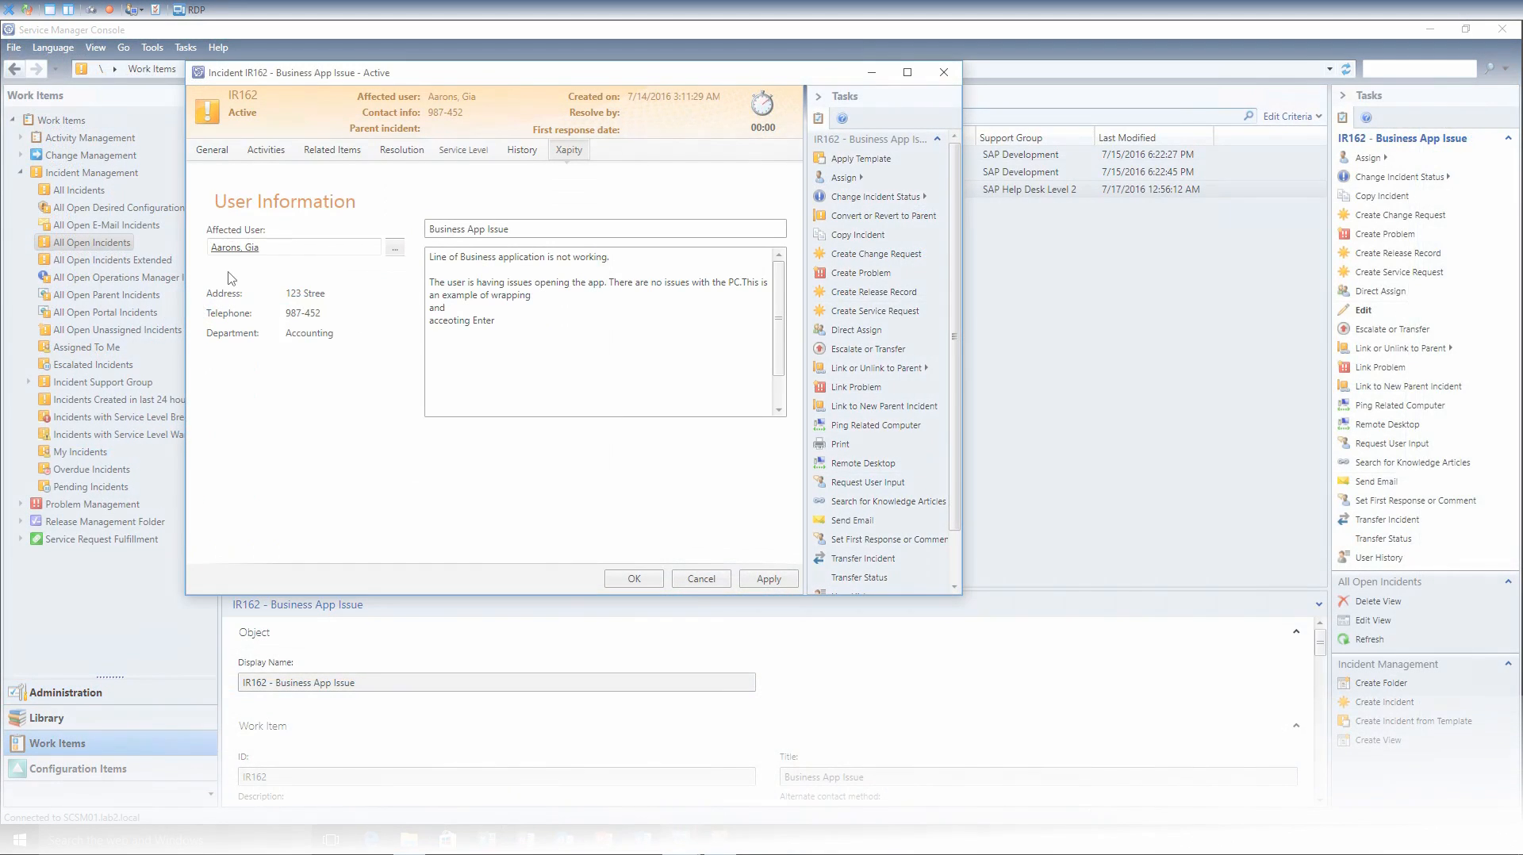